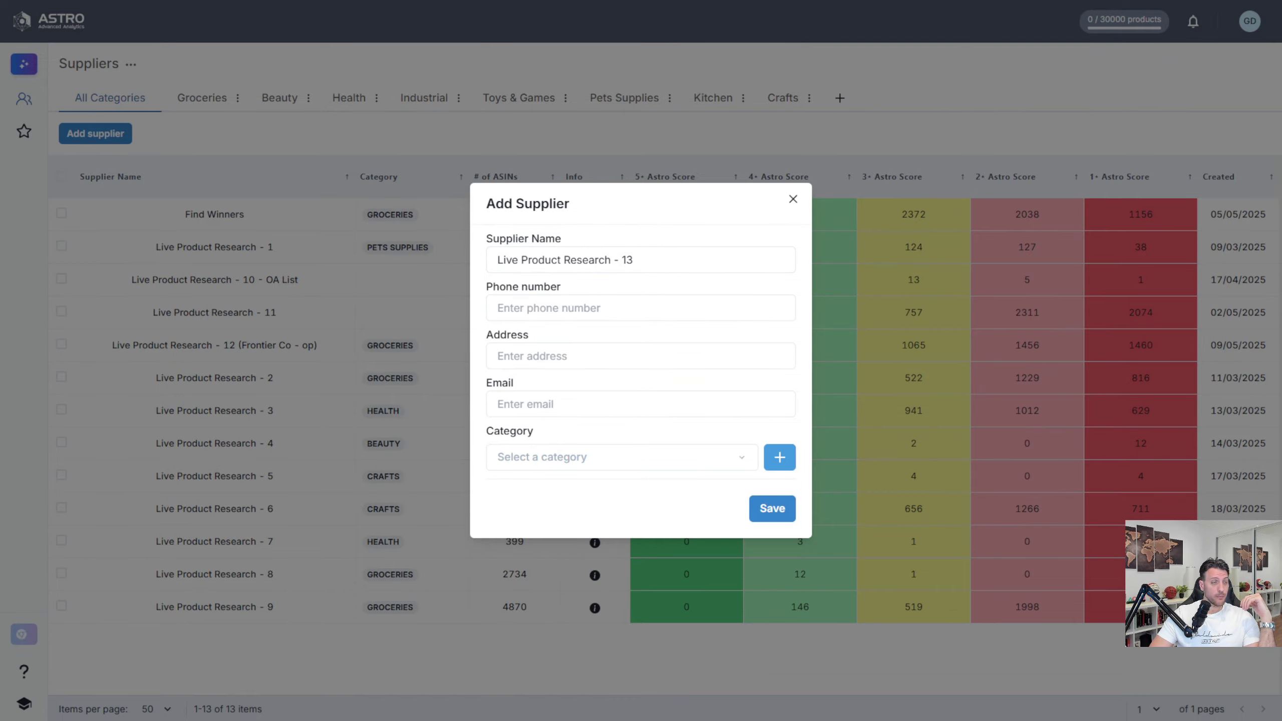
# Step: Switch to the PL price list workbook in Excel and maximize its window
pyautogui.moveTo(1281, 61); pyautogui.dragTo(772, 81)
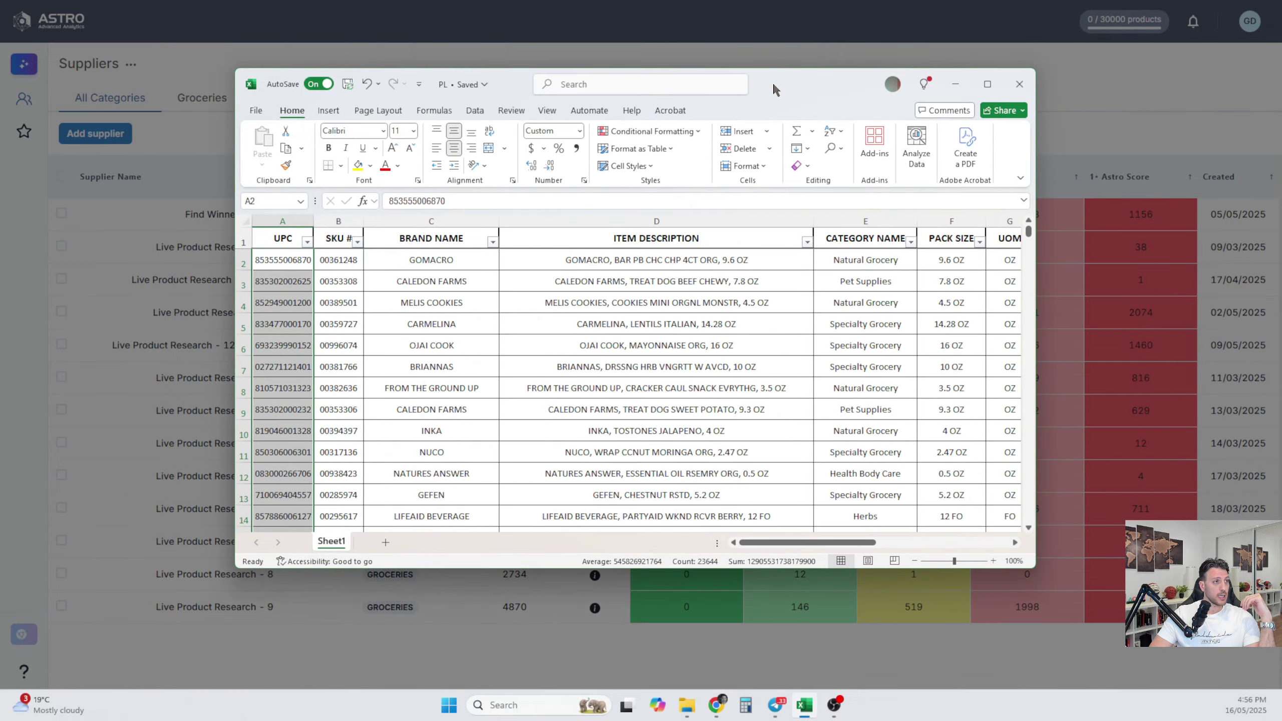
pyautogui.doubleClick(773, 81)
pyautogui.click(202, 256)
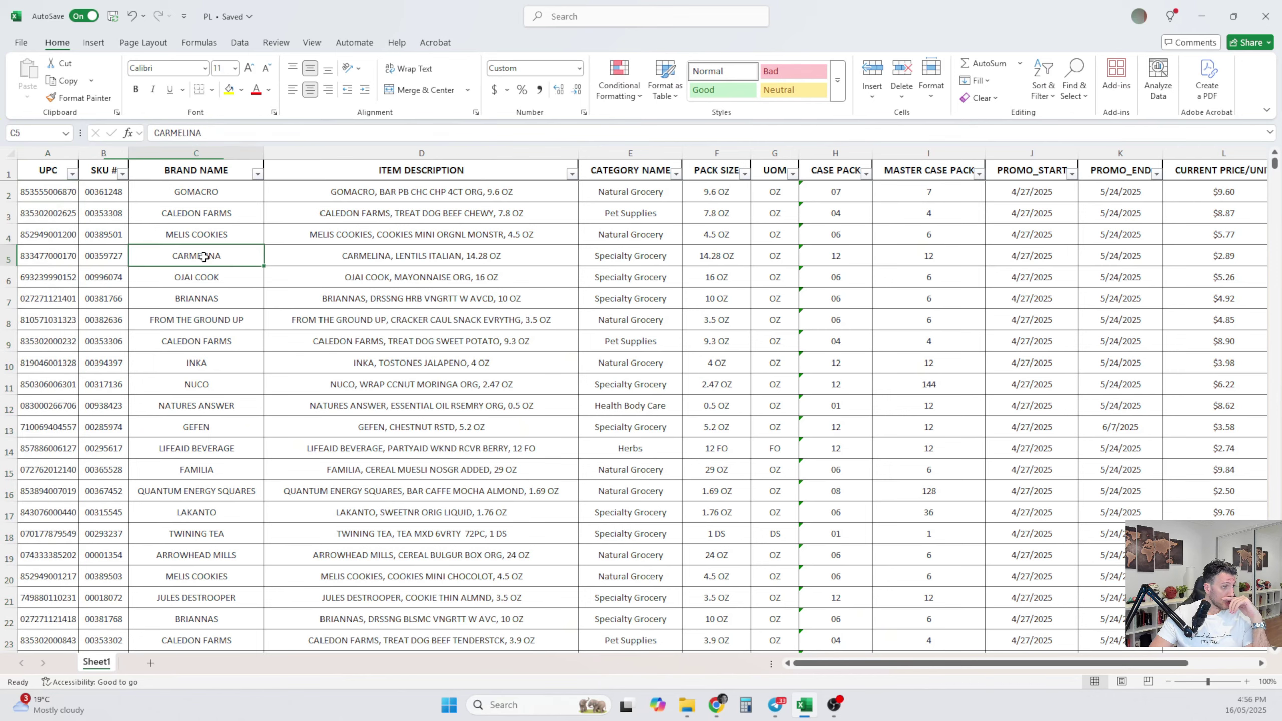
# Step: Examine the extent of the product list by selecting the UPC column from row 17 to the last row
pyautogui.scroll(-1, 131, 249)
pyautogui.scroll(-3, 119, 245)
pyautogui.click(48, 232)
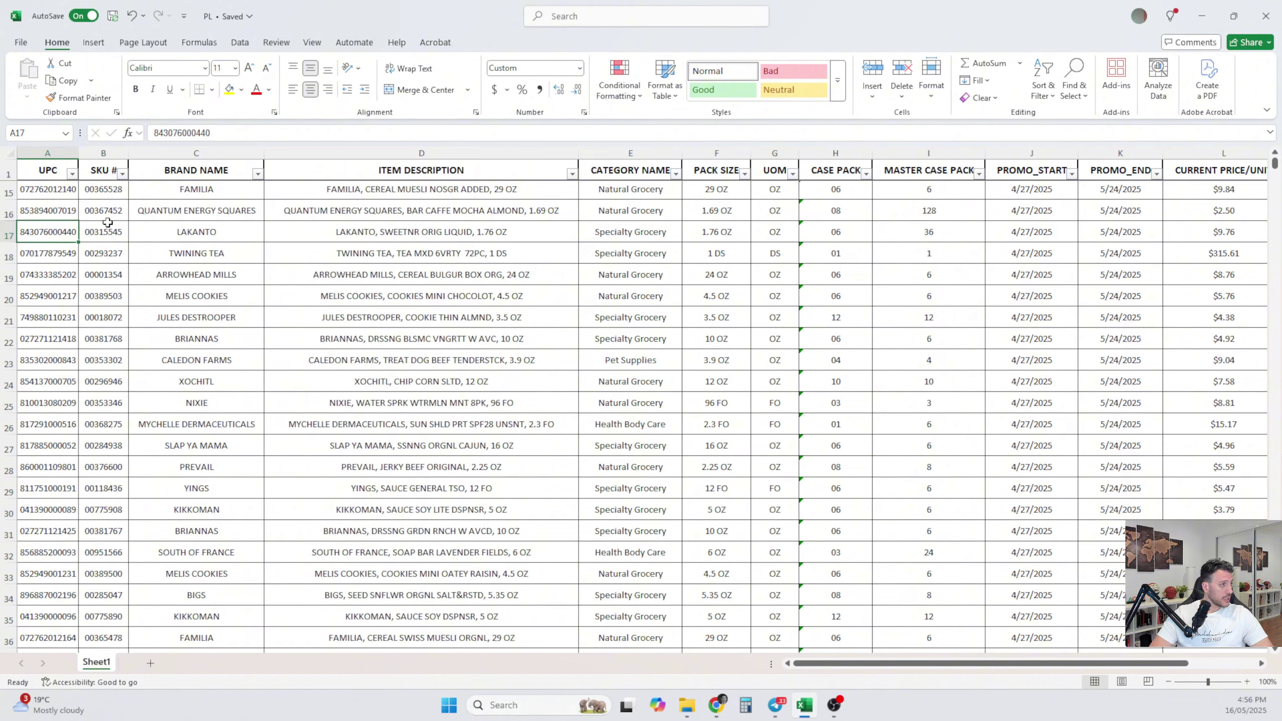
pyautogui.hotkey('ctrl', 'shift', 'Down')
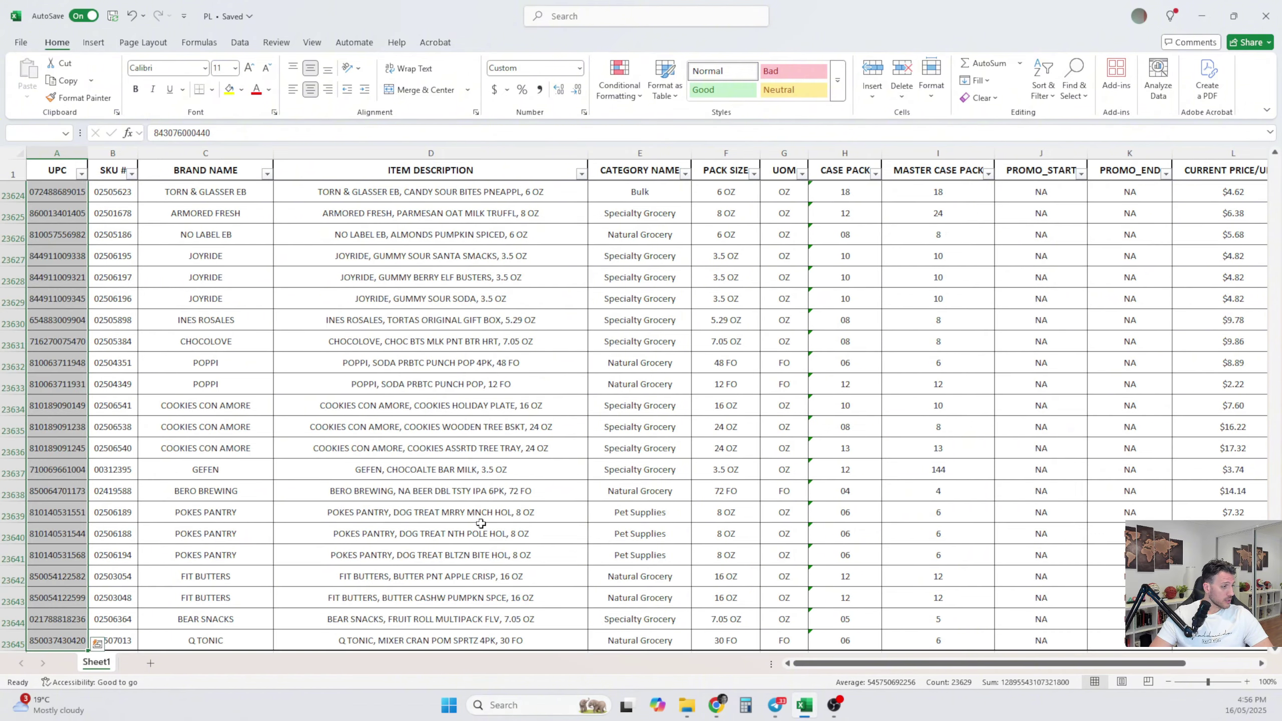
pyautogui.click(381, 477)
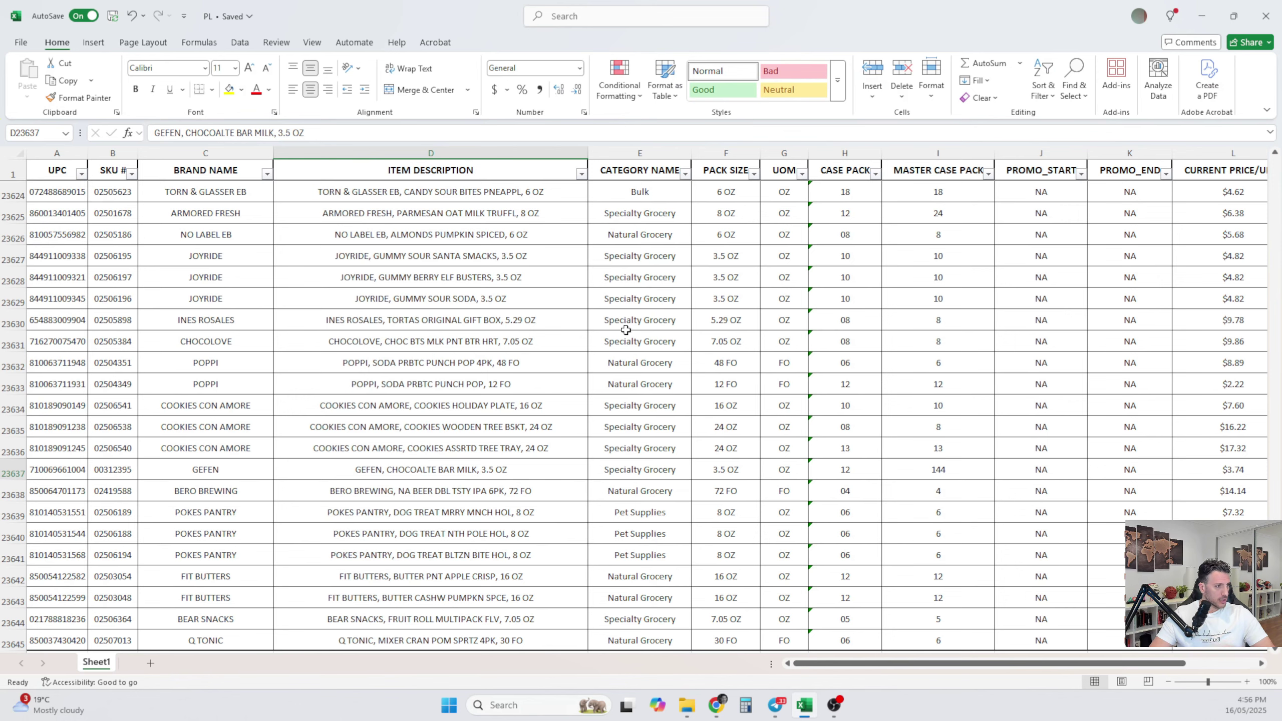
pyautogui.scroll(7, 520, 430)
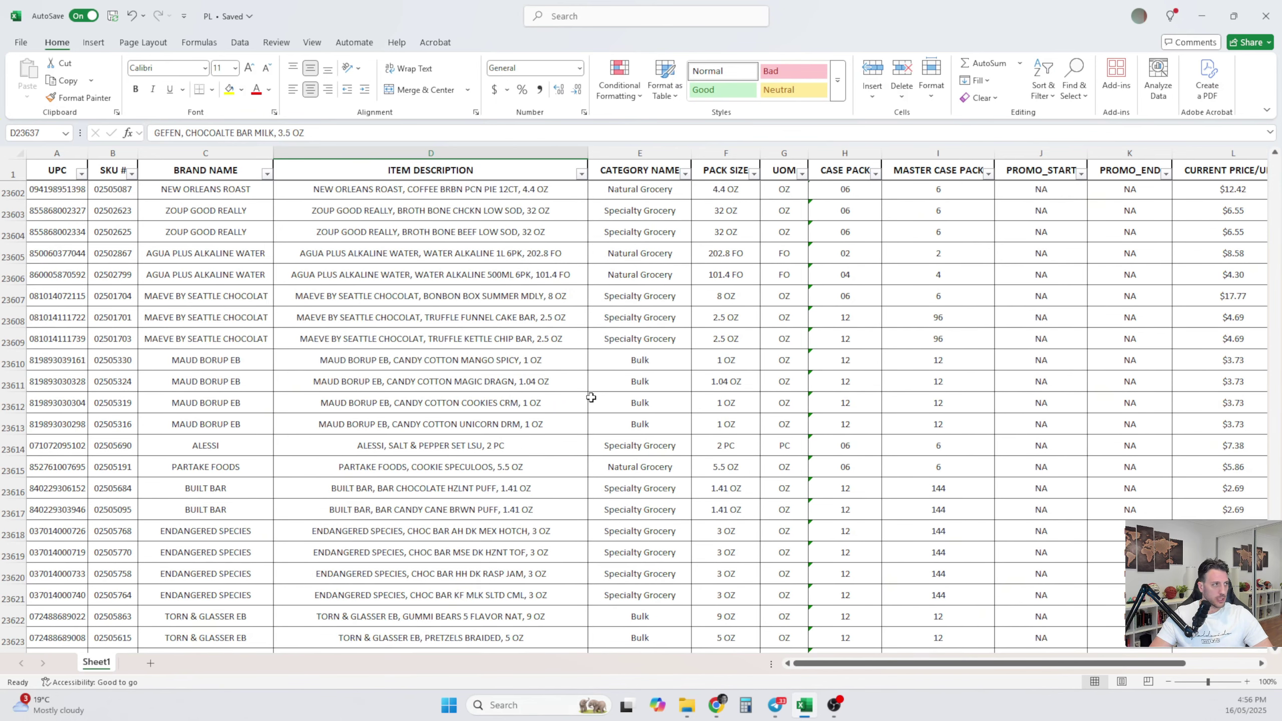
# Step: Review the UPC, SKU, brand name, item description, category name and pack size columns of the price list
pyautogui.click(70, 152)
pyautogui.click(113, 153)
pyautogui.click(205, 153)
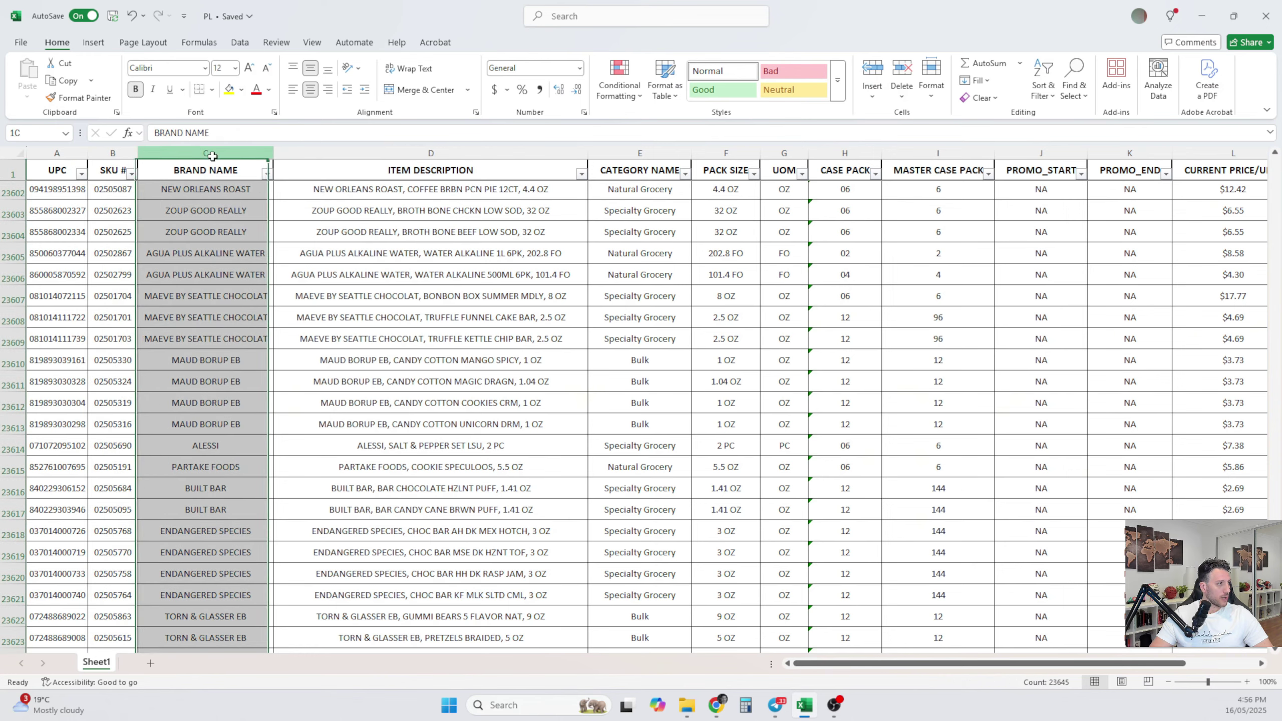
pyautogui.click(637, 153)
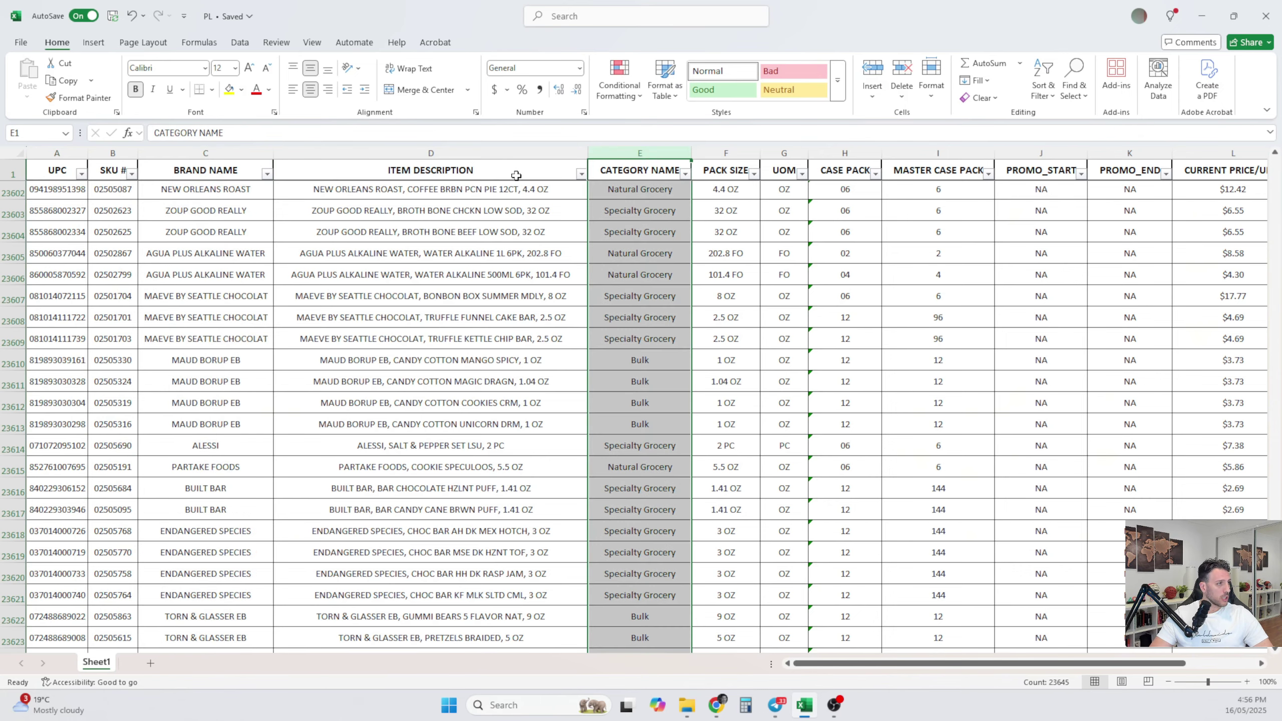
pyautogui.moveTo(505, 153); pyautogui.dragTo(40, 153)
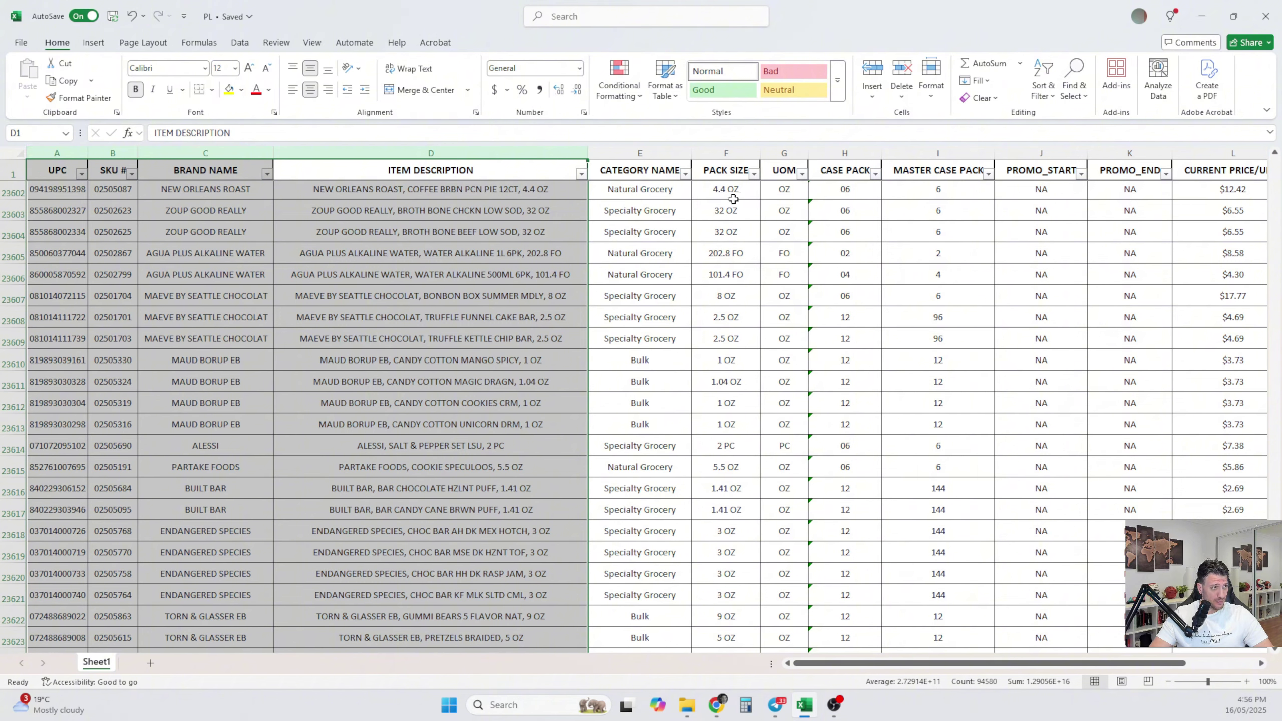
pyautogui.click(726, 151)
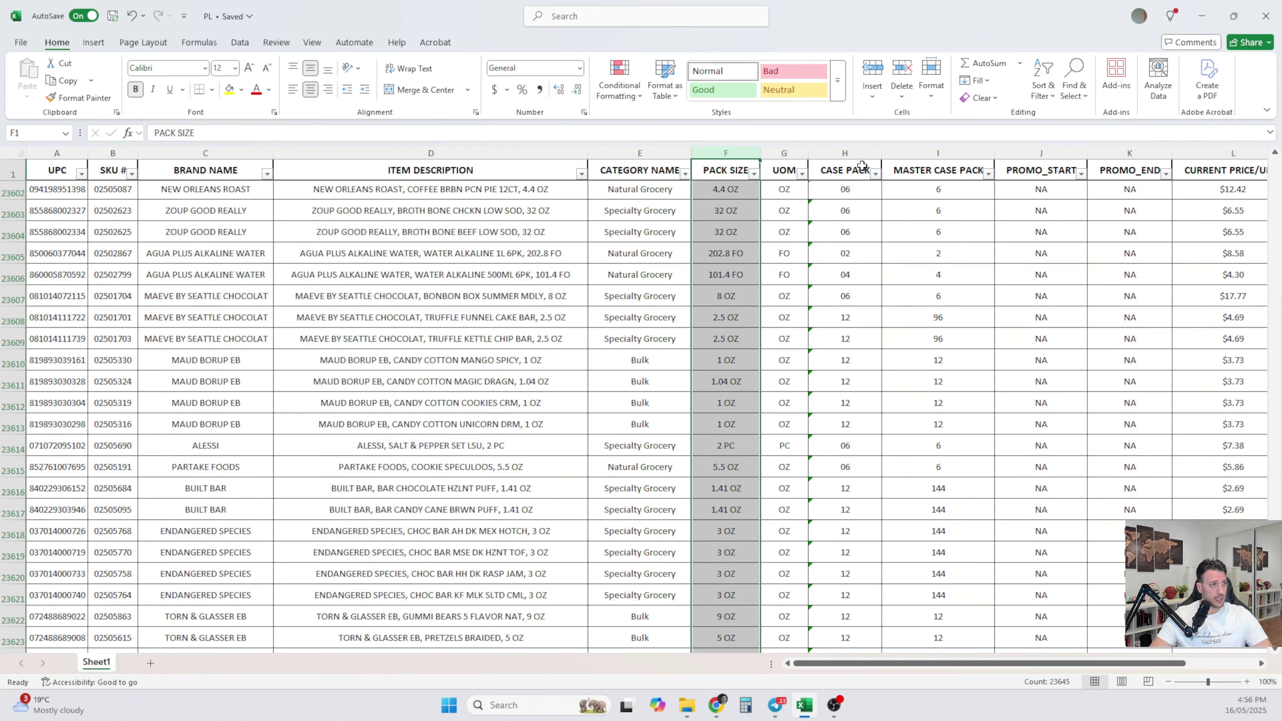
pyautogui.click(907, 209)
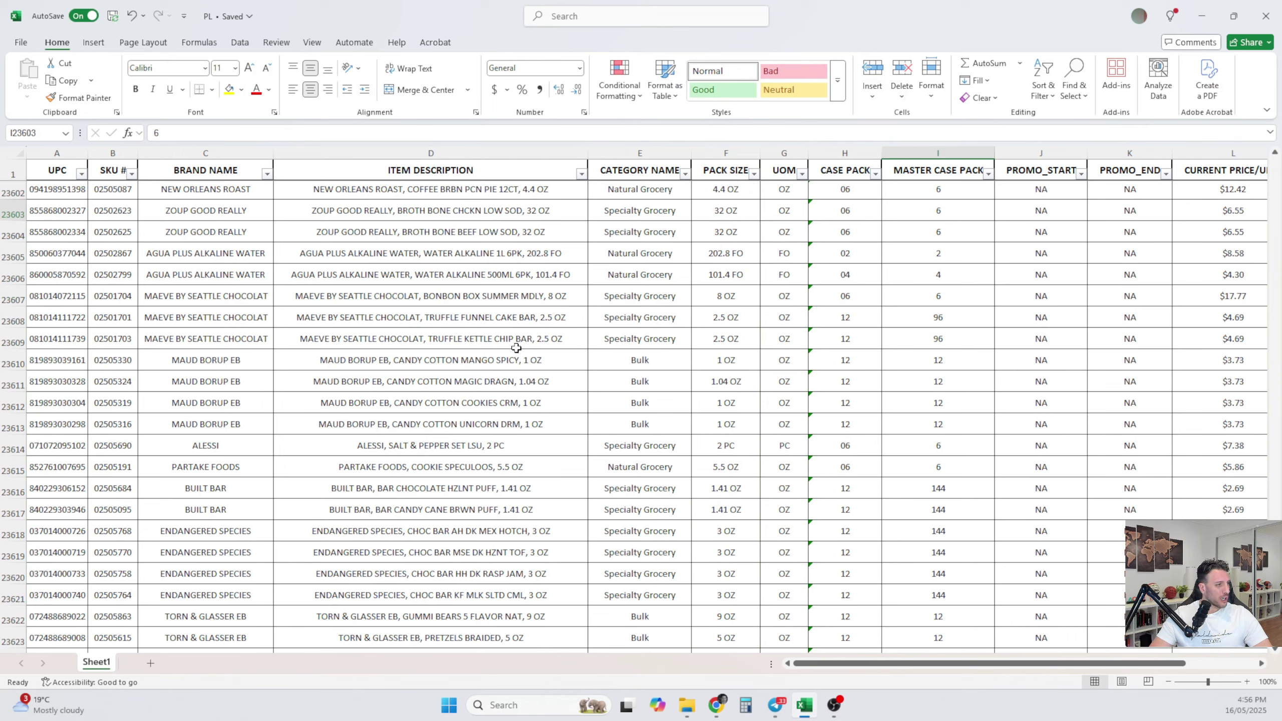
pyautogui.click(519, 381)
pyautogui.click(398, 216)
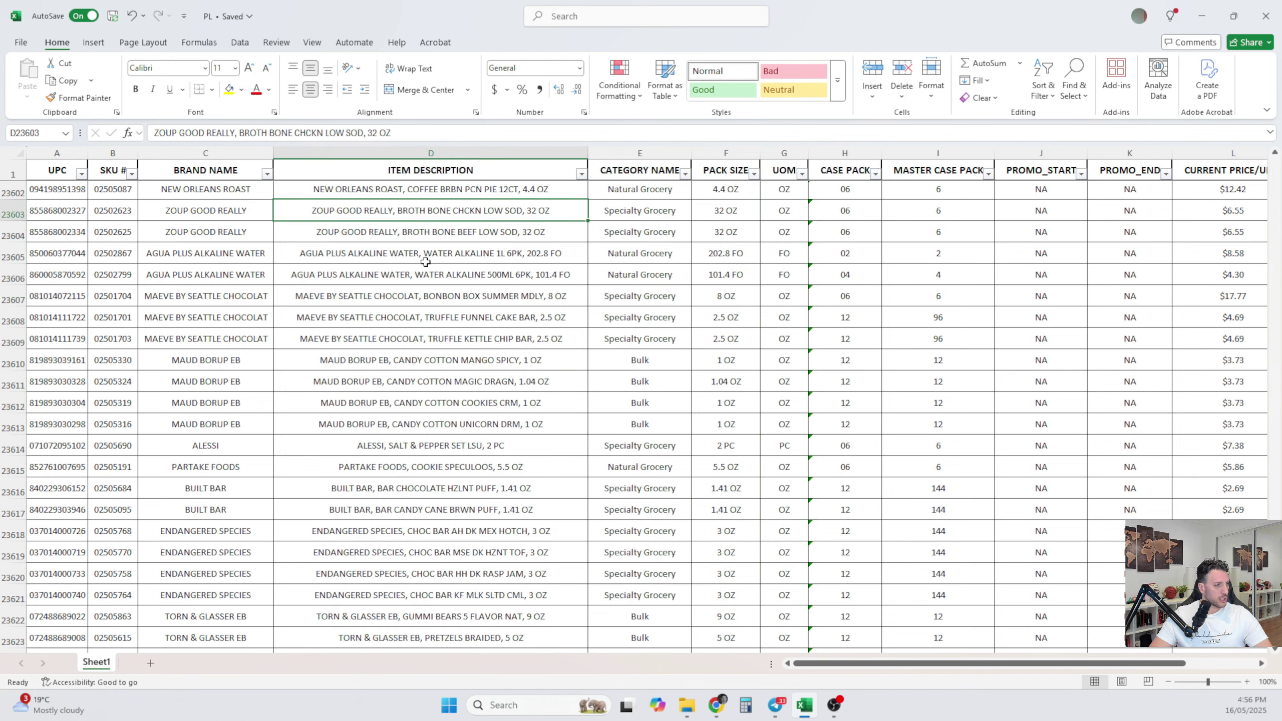
# Step: Review the remaining columns from MASTER CASE PACK onward, including CURRENT PRICE/UNIT and PROMO PRICE/UNIT
pyautogui.click(909, 183)
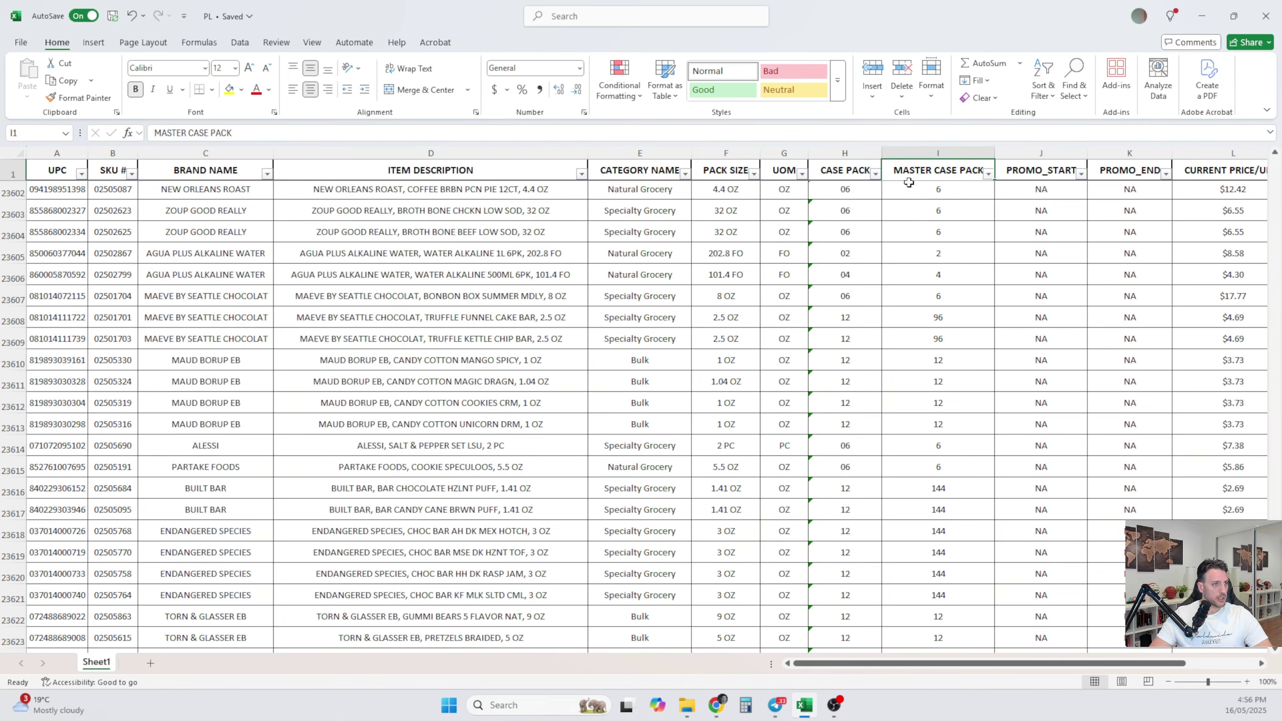
pyautogui.press('Right')
pyautogui.press('Right')
pyautogui.press('Right')
pyautogui.press('Right')
pyautogui.press('Right')
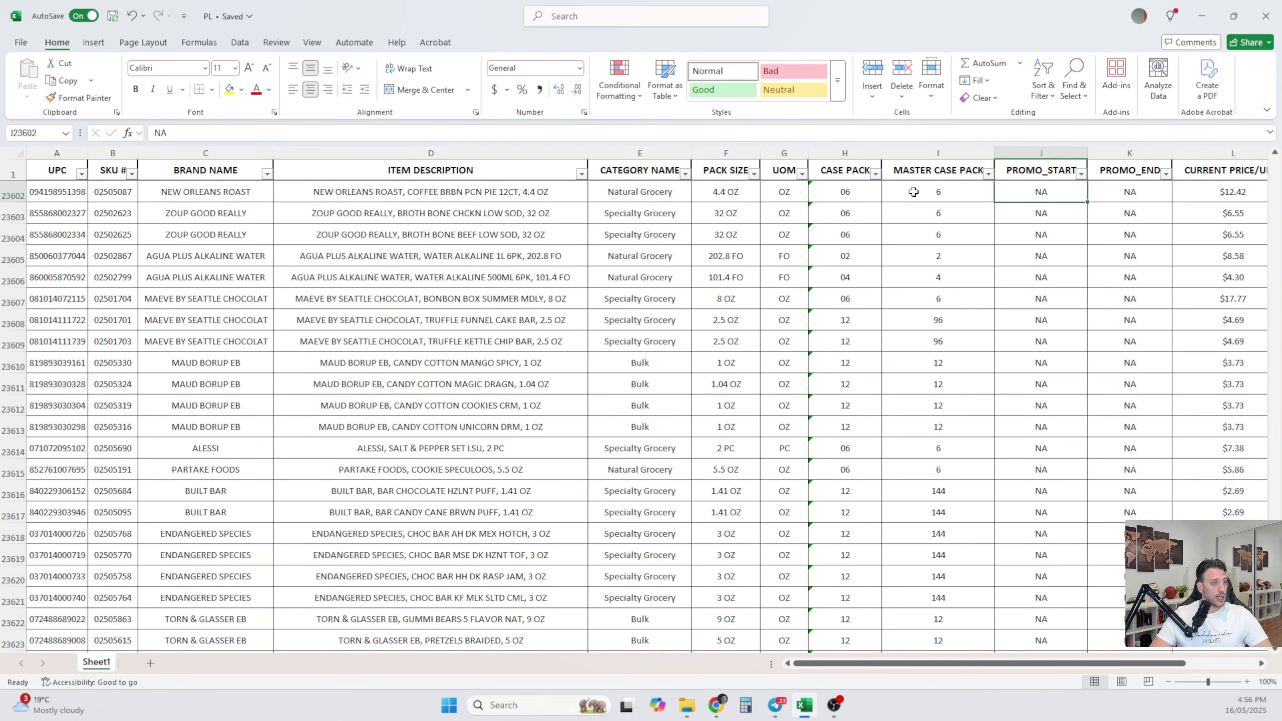
pyautogui.press('Left')
pyautogui.press('Left')
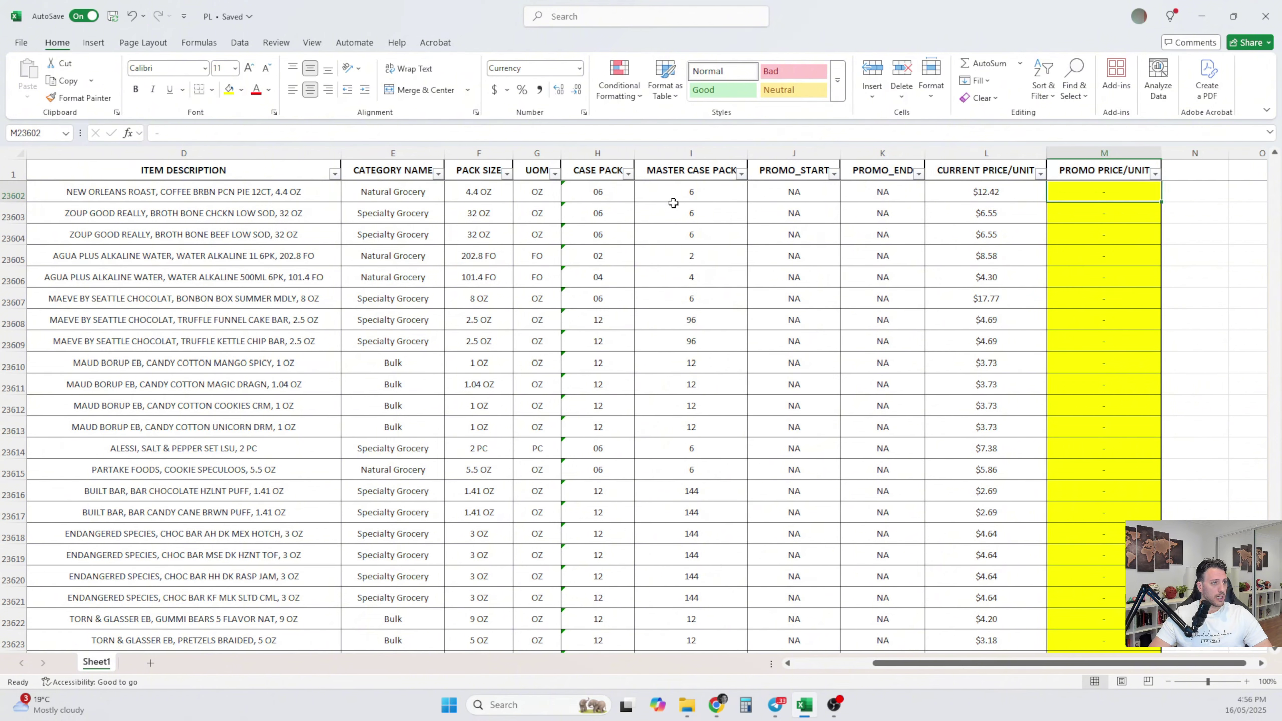
pyautogui.press('Right')
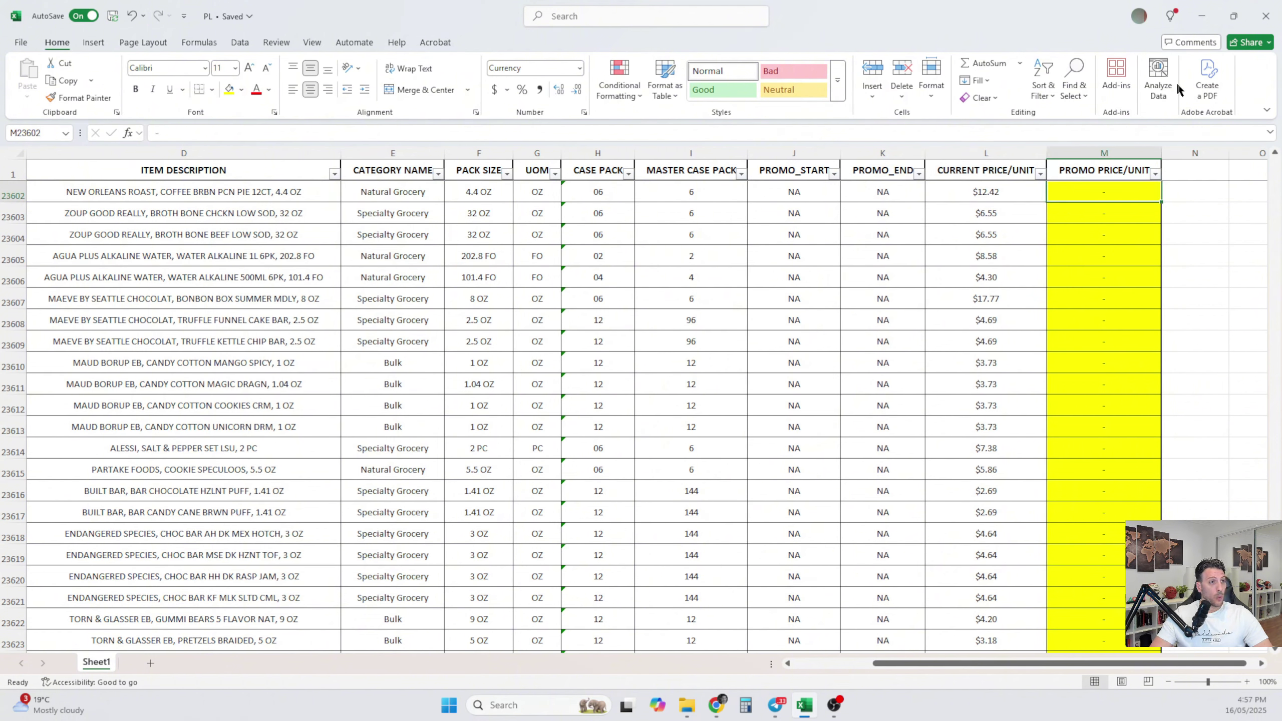
pyautogui.click(1008, 147)
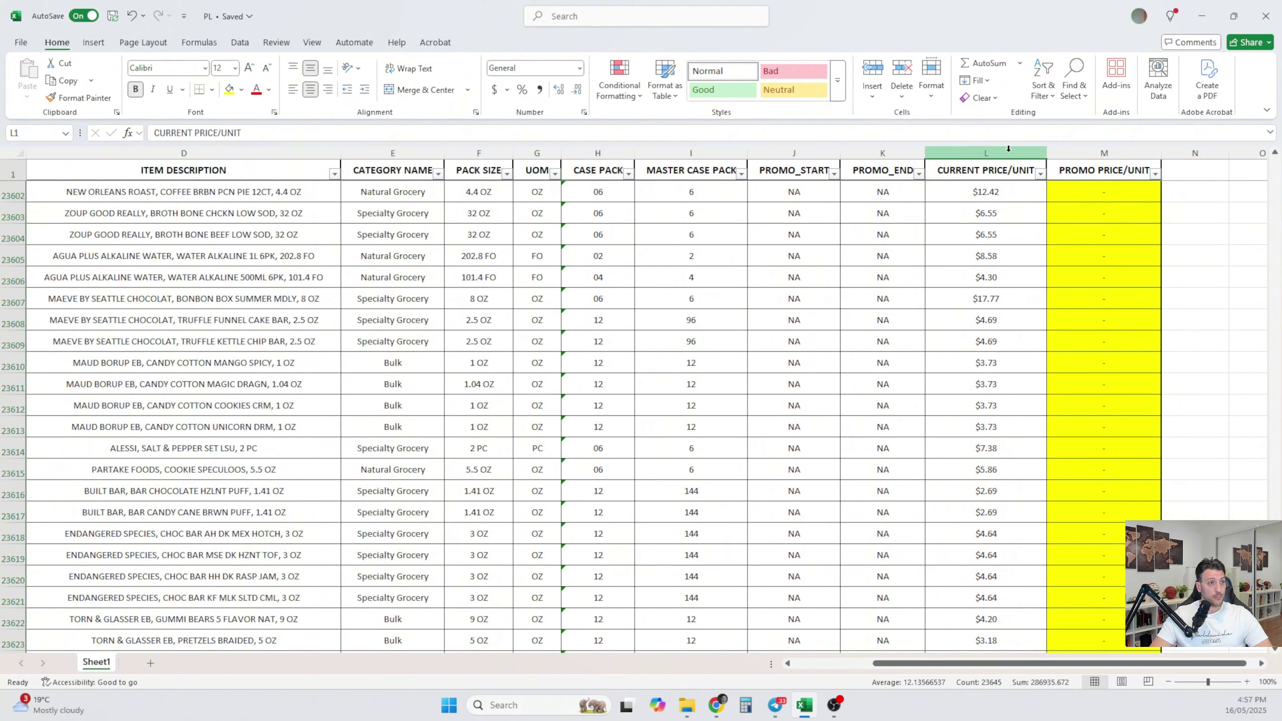
pyautogui.click(1127, 147)
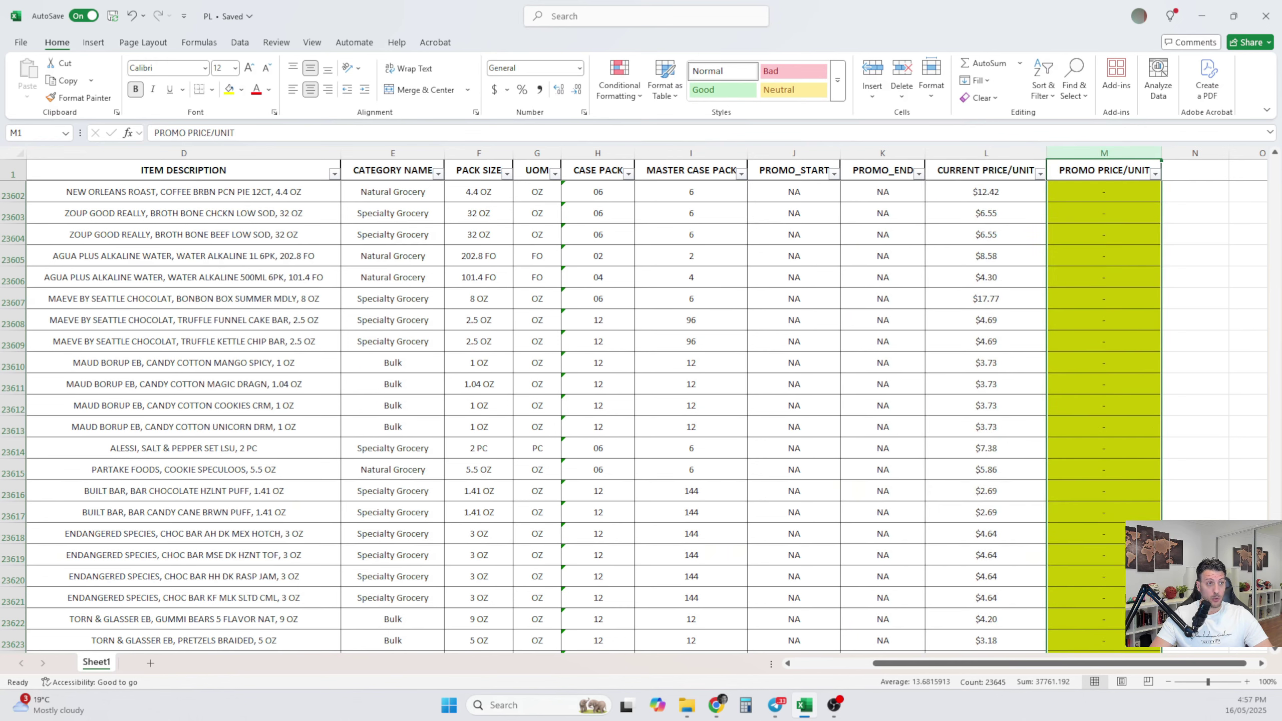
# Step: Examine the PROMO PRICE/UNIT column for rows with and without a promotional price
pyautogui.scroll(20, 1239, 278)
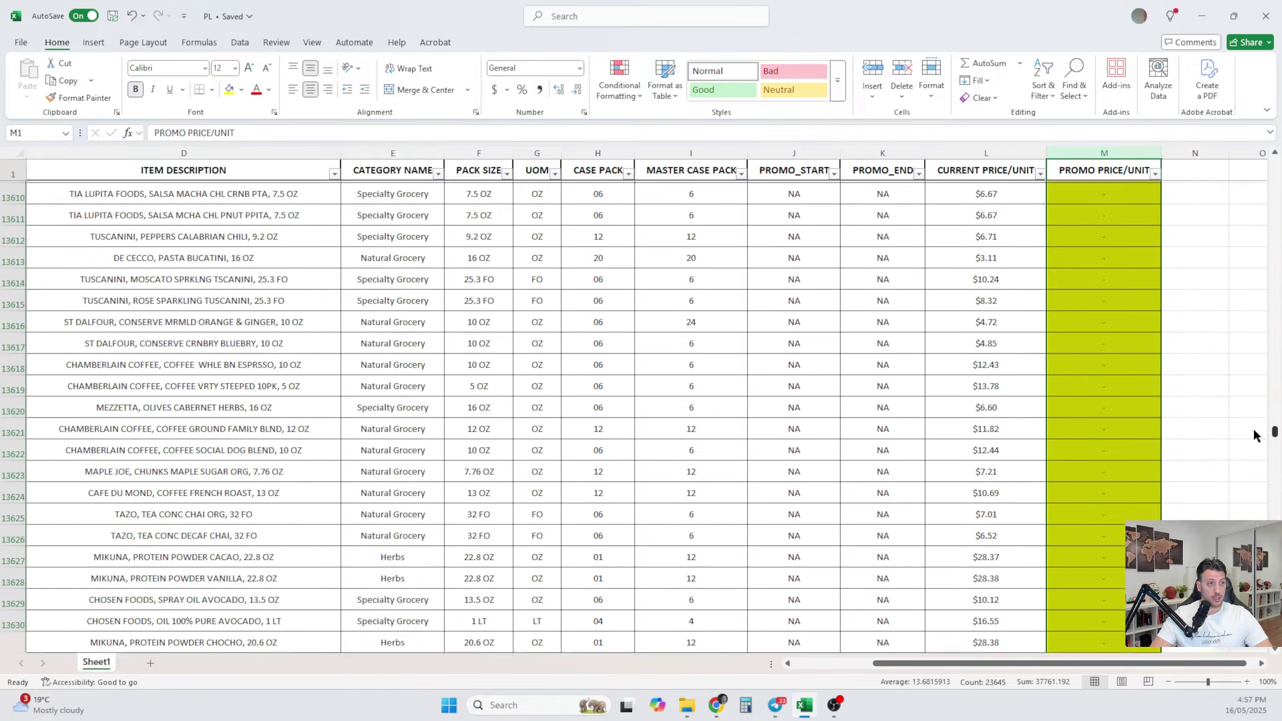
pyautogui.scroll(-20, 1246, 289)
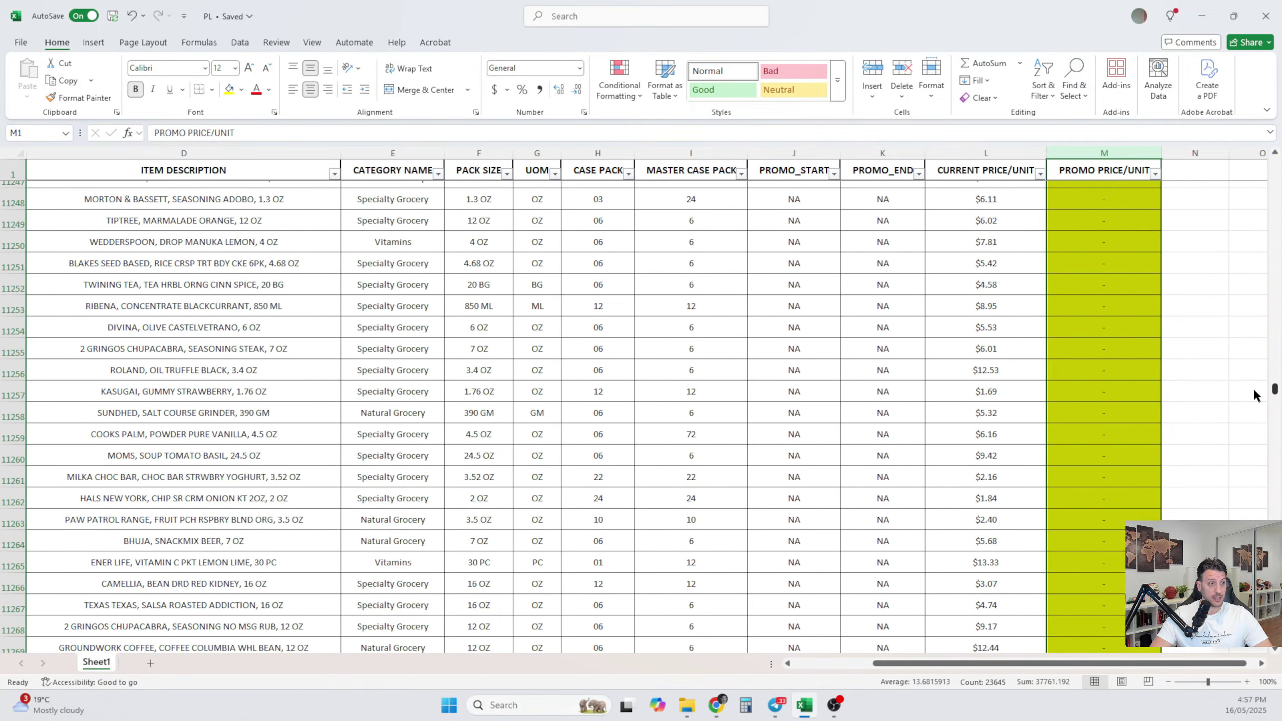
pyautogui.scroll(15, 1270, 288)
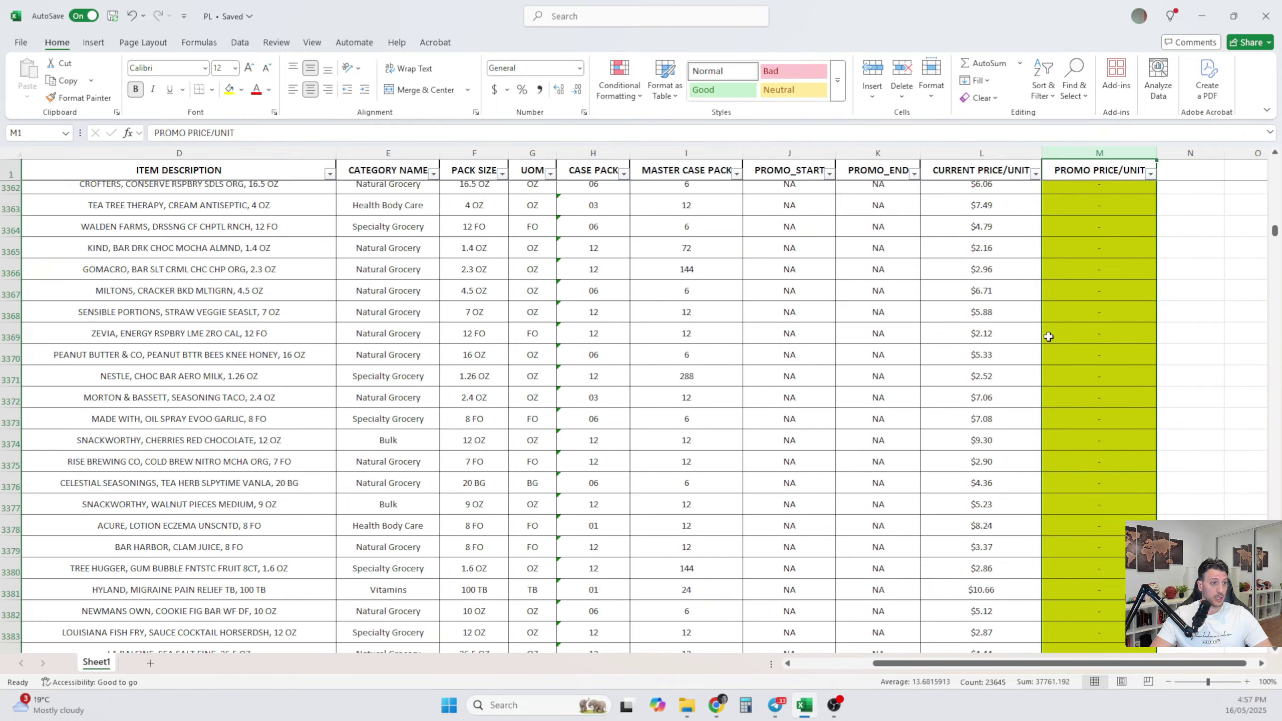
pyautogui.click(1048, 337)
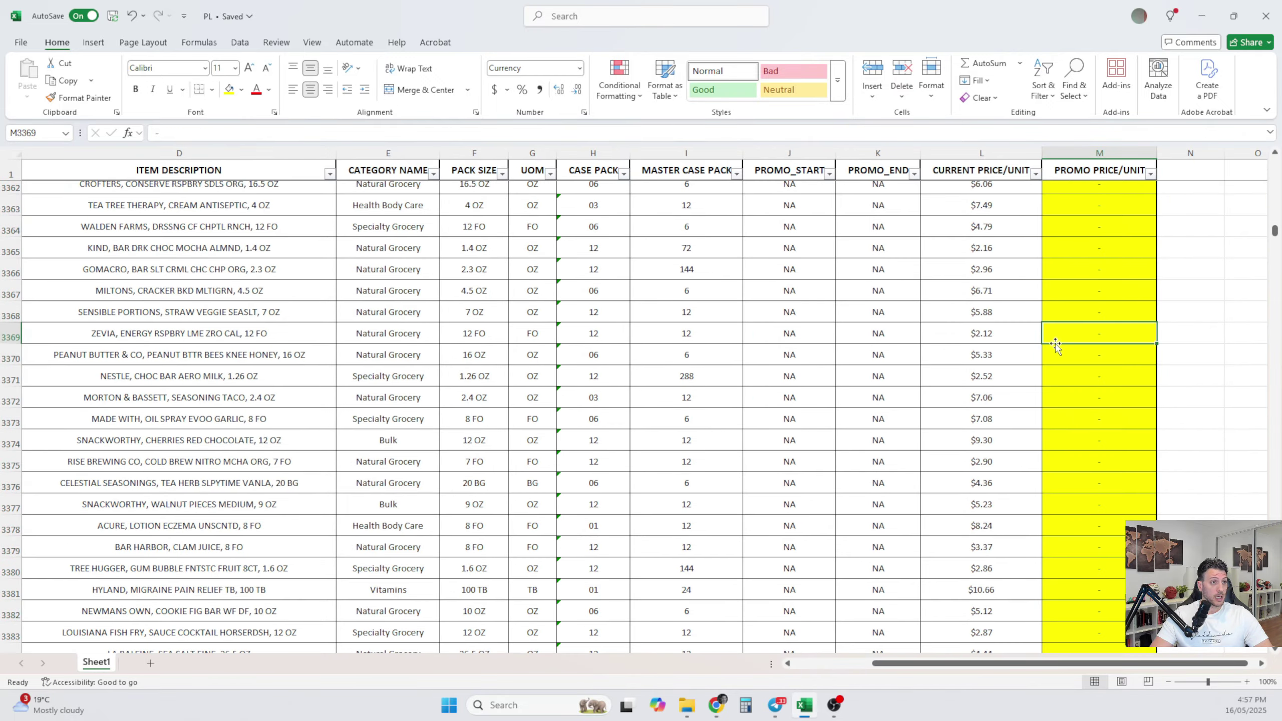
pyautogui.scroll(15, 1093, 293)
pyautogui.scroll(10, 1130, 306)
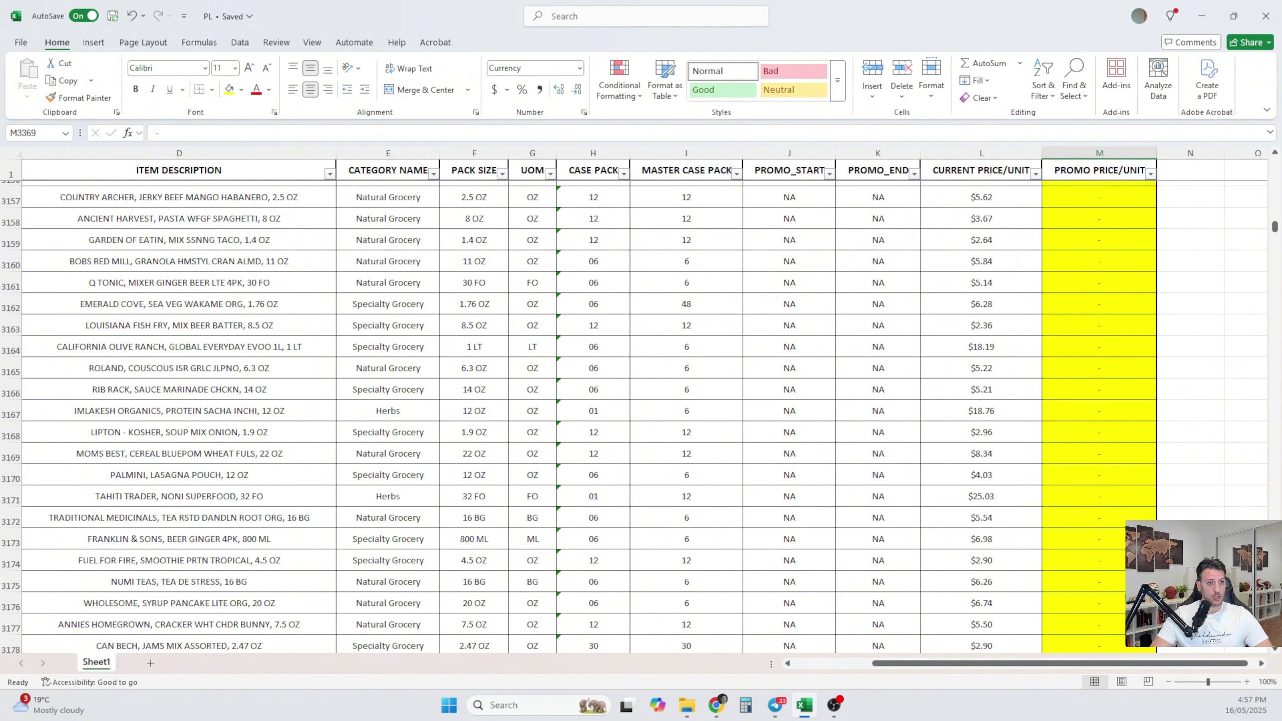
pyautogui.moveTo(1273, 228); pyautogui.dragTo(1274, 192)
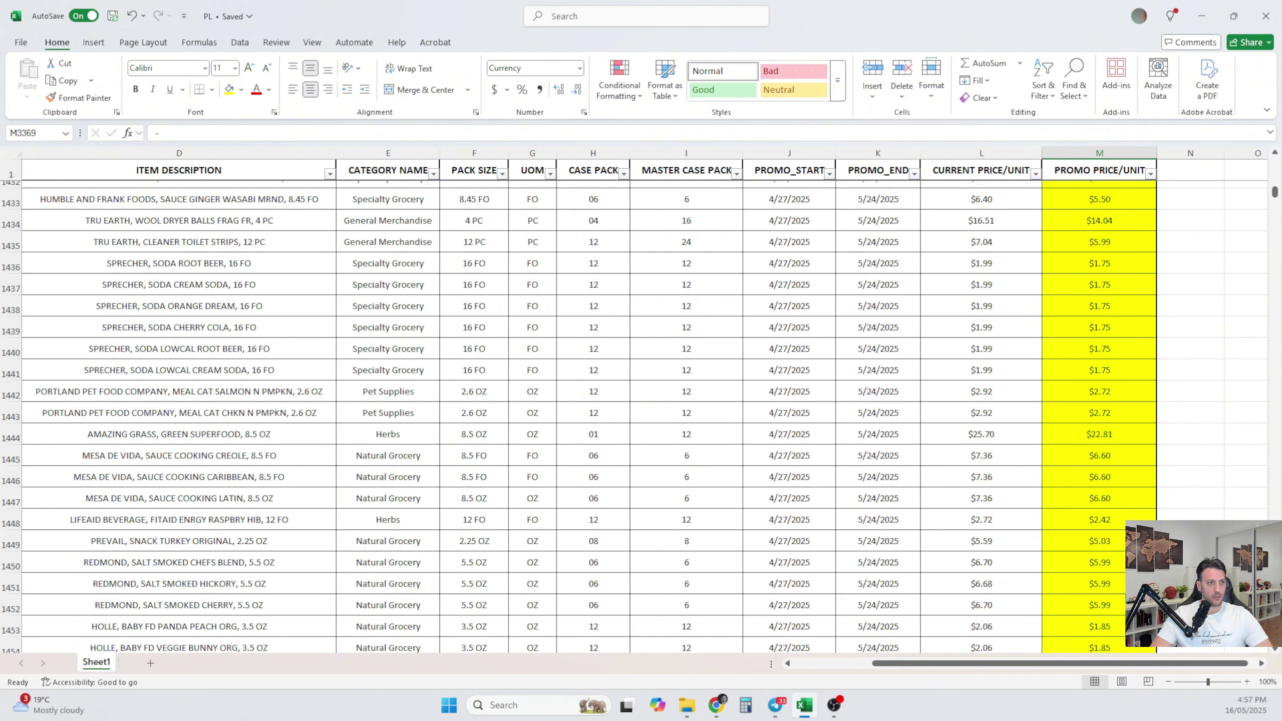
# Step: Locate the row where the PROMO PRICE/UNIT values end and the rows without promo dates begin
pyautogui.click(1105, 307)
pyautogui.hotkey('ctrl', 'shift', 'Down')
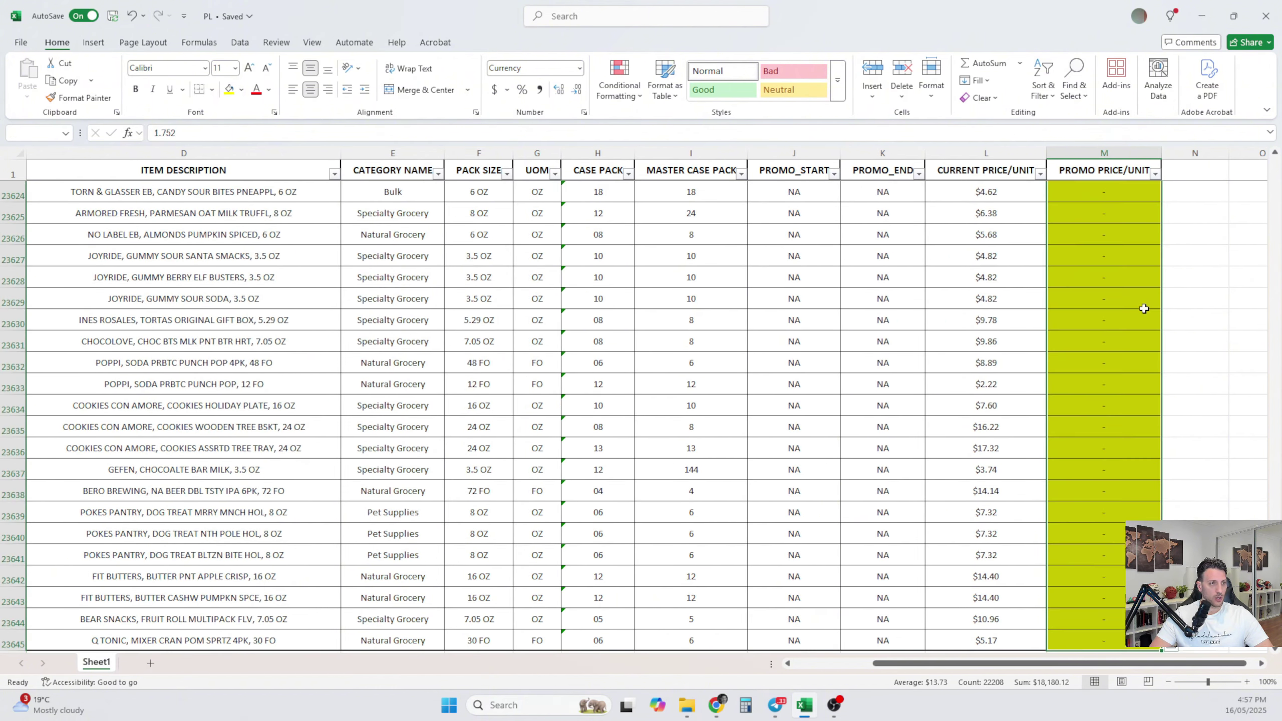
pyautogui.hotkey('shift', 'Up')
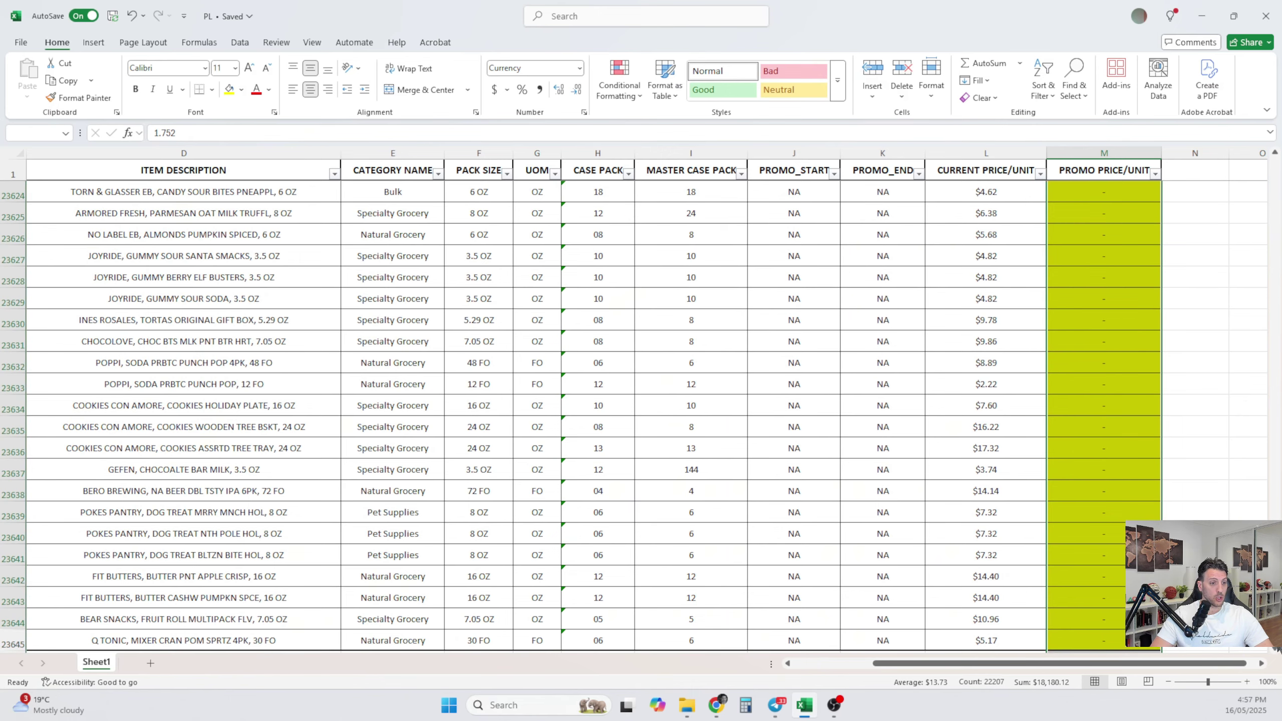
pyautogui.moveTo(1274, 632); pyautogui.dragTo(1242, 217)
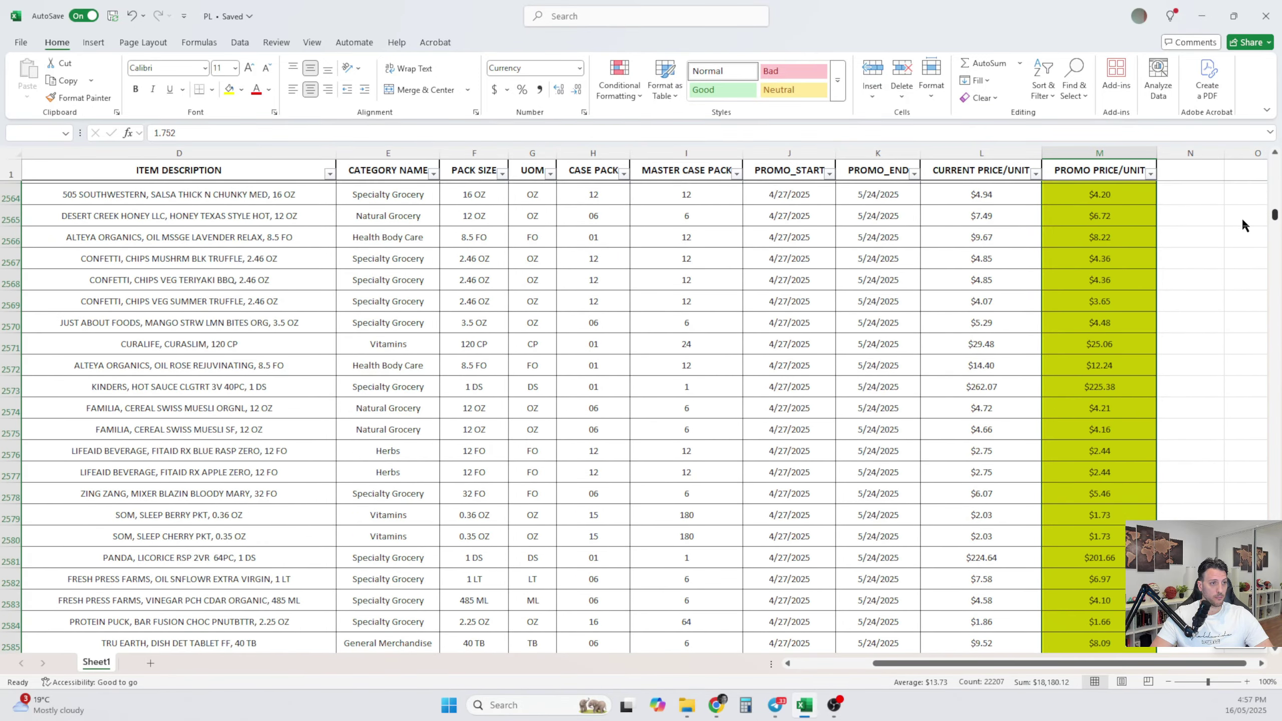
pyautogui.click(1080, 344)
pyautogui.scroll(-20, 1078, 344)
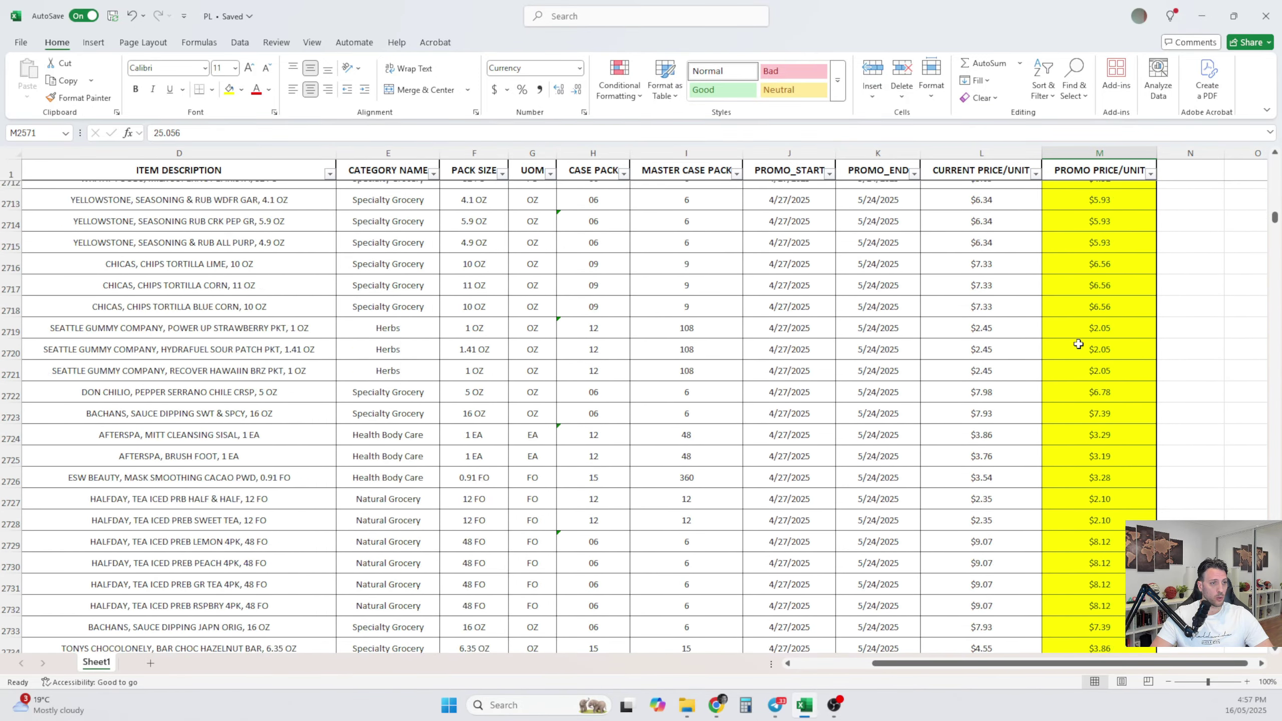
pyautogui.scroll(-15, 1078, 344)
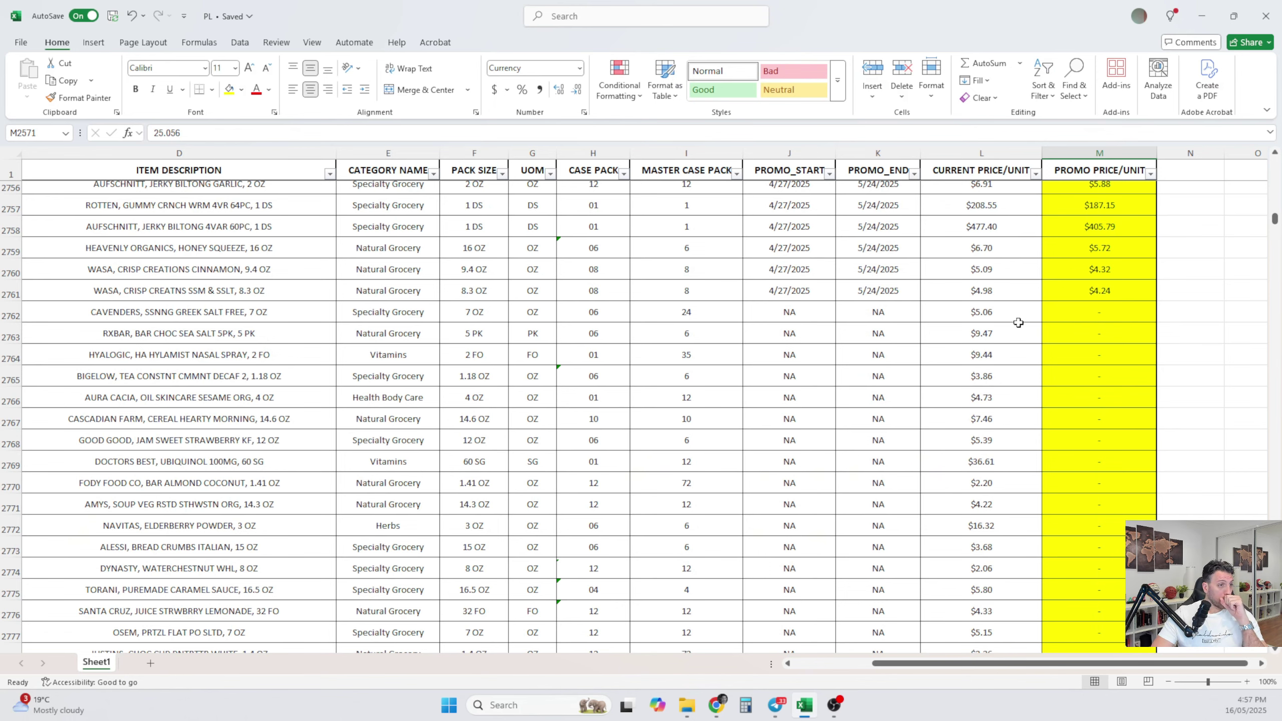
# Step: Copy the CURRENT PRICE/UNIT values from row 2762 to the last row into the adjacent PROMO PRICE/UNIT cells
pyautogui.click(997, 310)
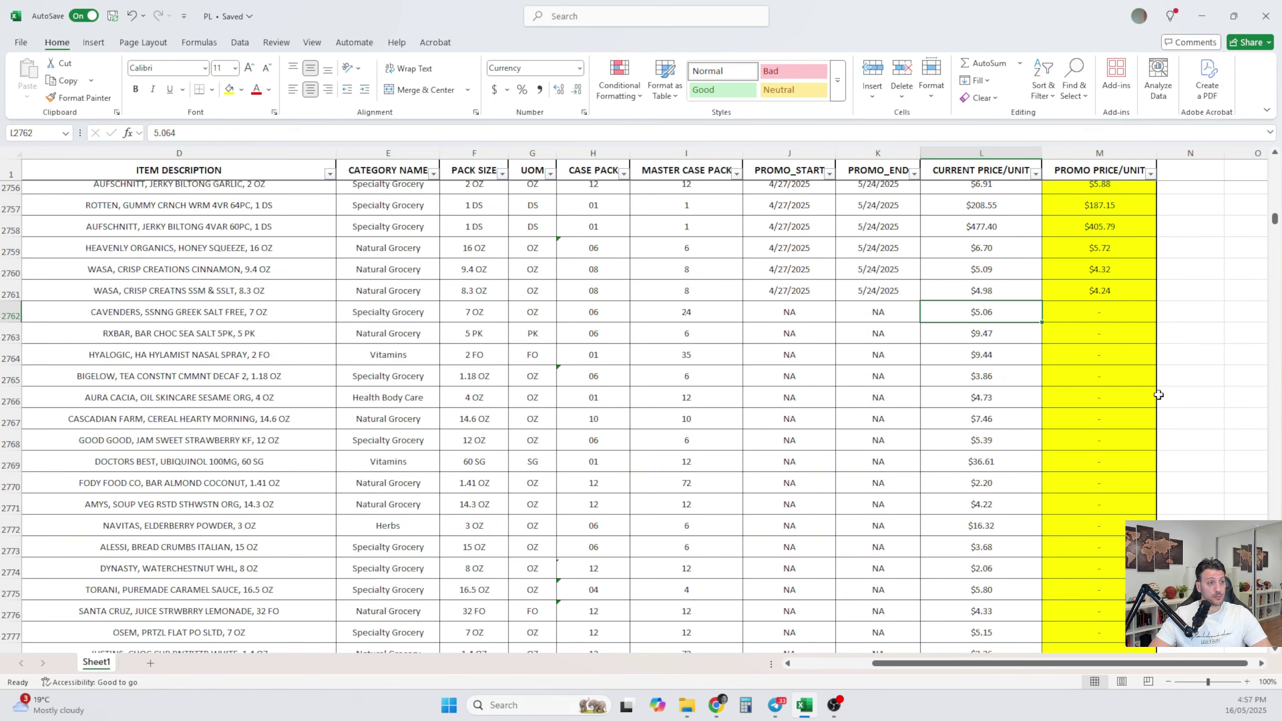
pyautogui.hotkey('ctrl', 'shift', 'Down')
pyautogui.hotkey('ctrl', 'c')
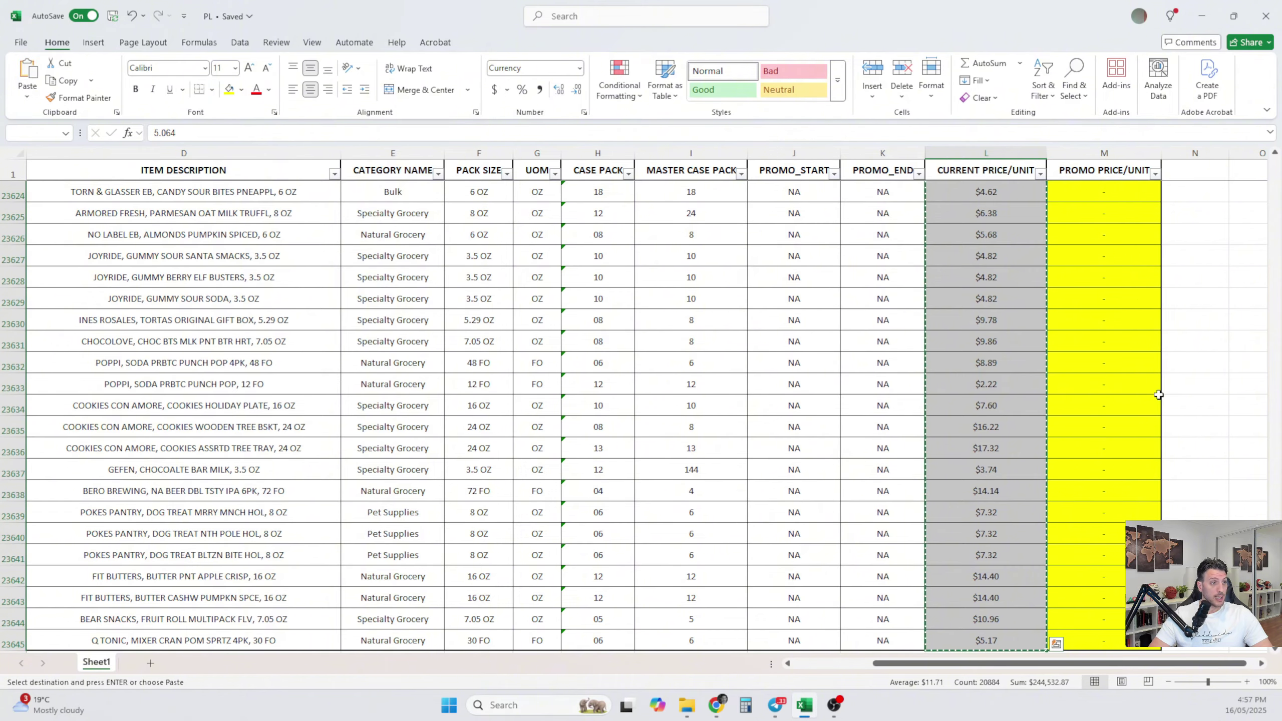
pyautogui.hotkey('ctrl', 'BackSpace')
pyautogui.press('Right')
pyautogui.hotkey('ctrl', 'v')
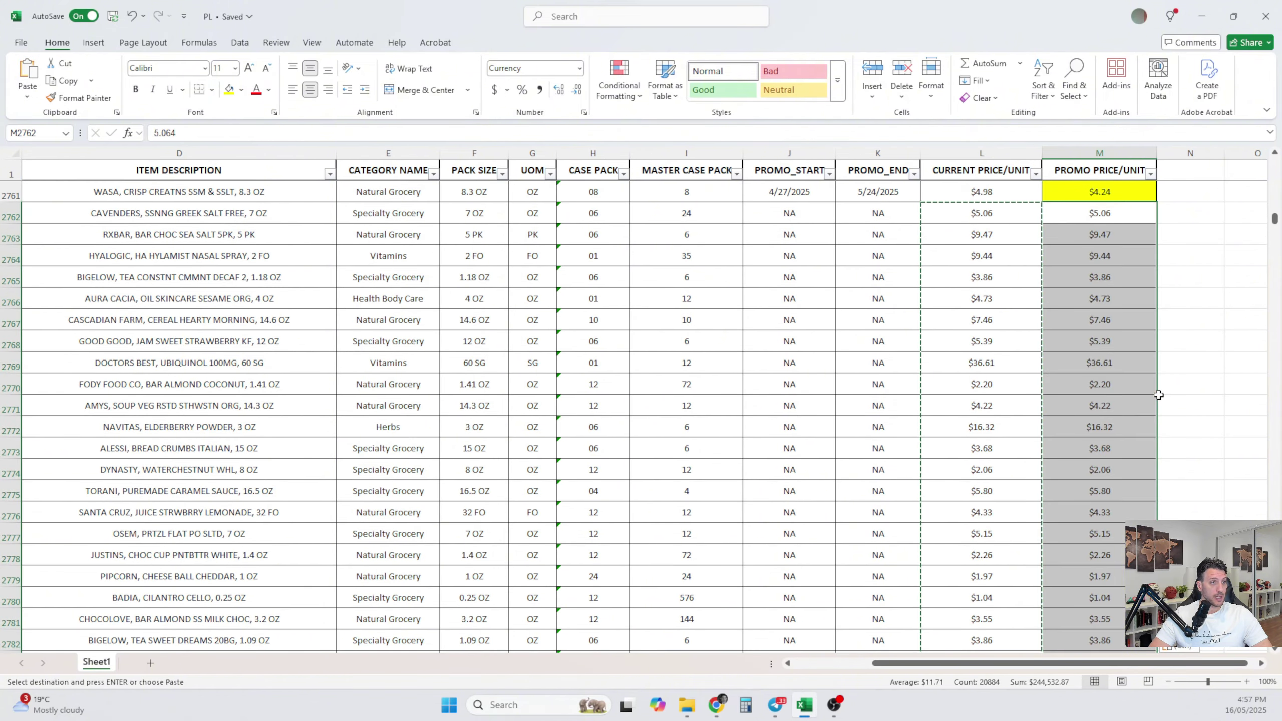
# Step: Check the filled PROMO PRICE/UNIT column around row 2762 and clear the copy marquee
pyautogui.scroll(1, 1036, 376)
pyautogui.scroll(4, 1036, 375)
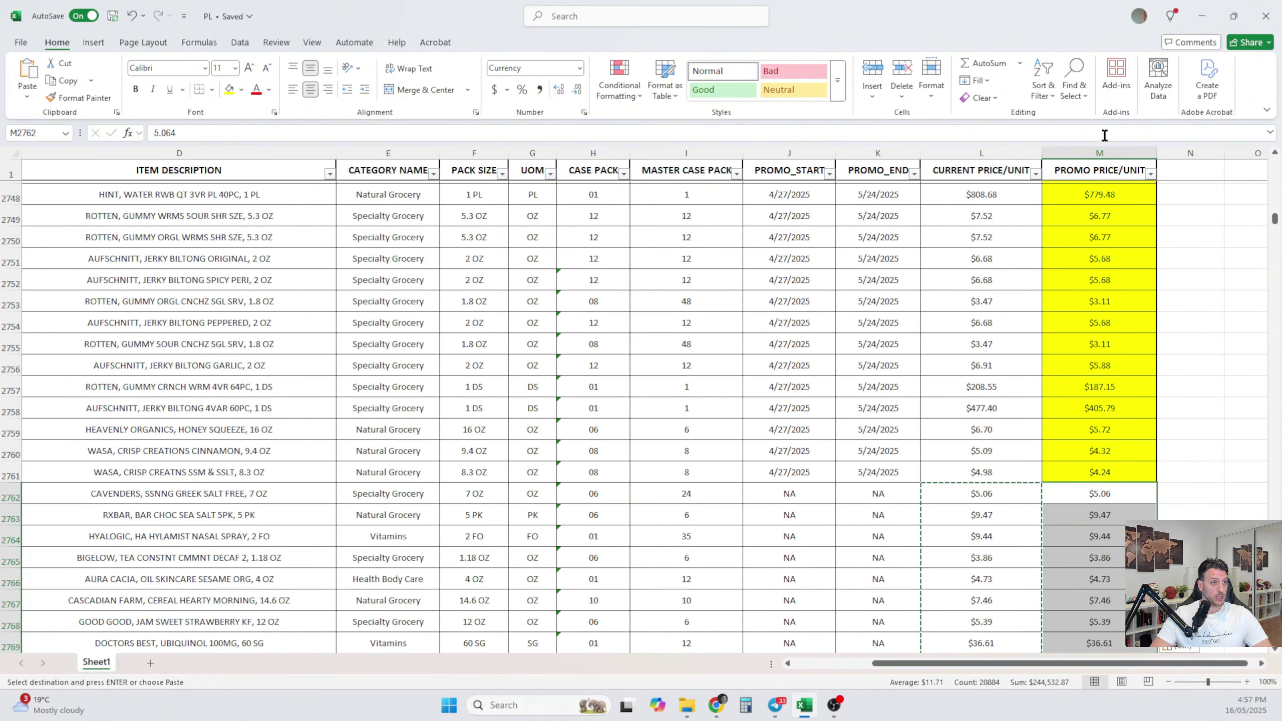
pyautogui.click(1100, 152)
pyautogui.click(1212, 342)
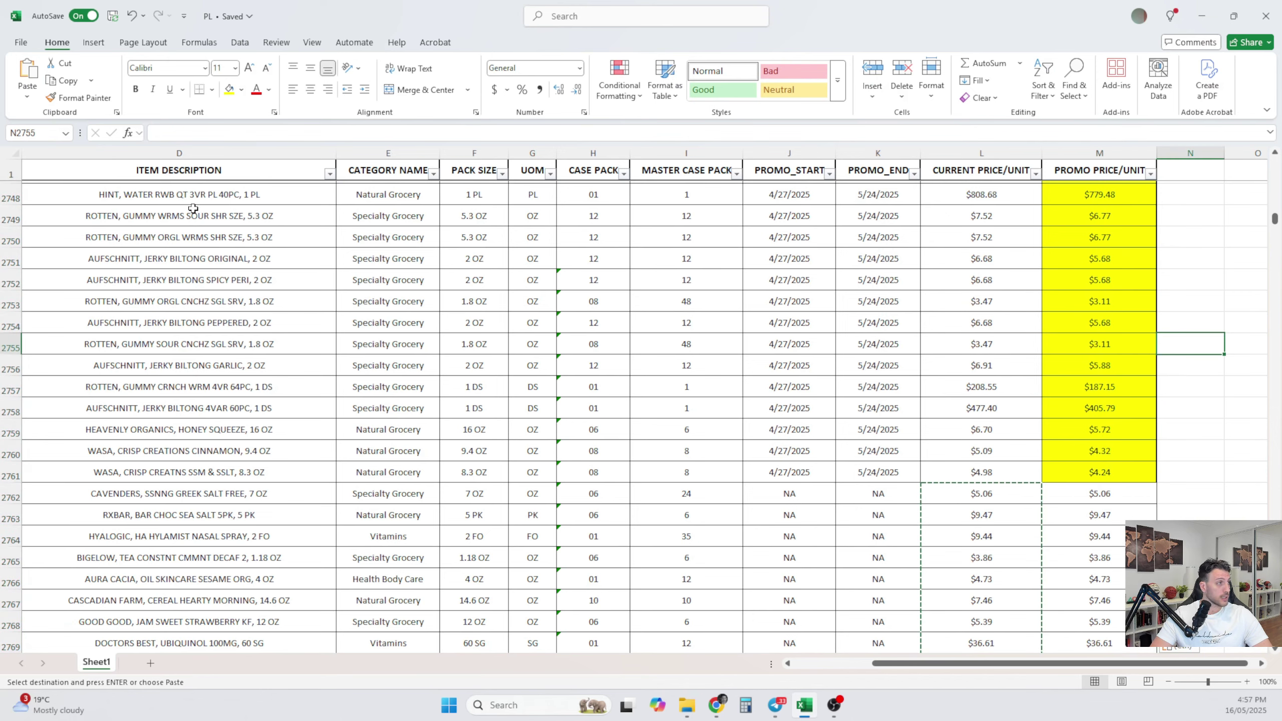
pyautogui.press('Escape')
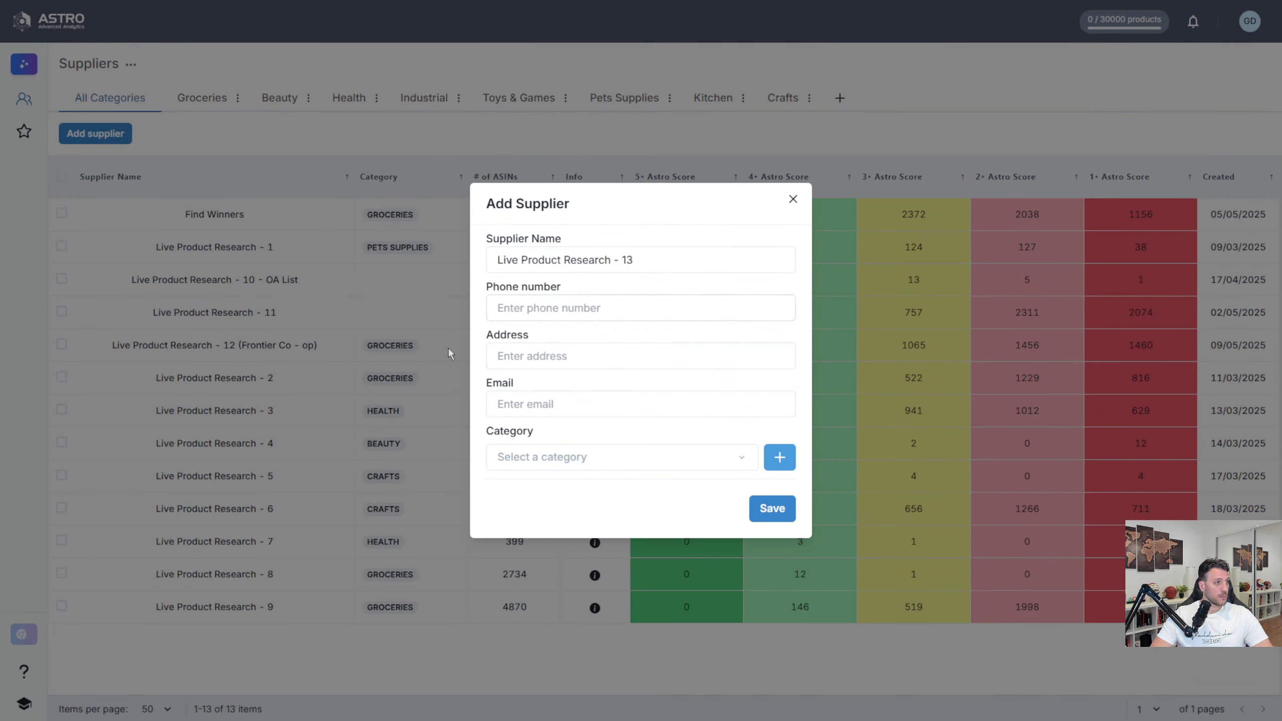
# Step: In Astro, assign the Groceries category to the new supplier Live Product Research - 13 and save it
pyautogui.click(746, 457)
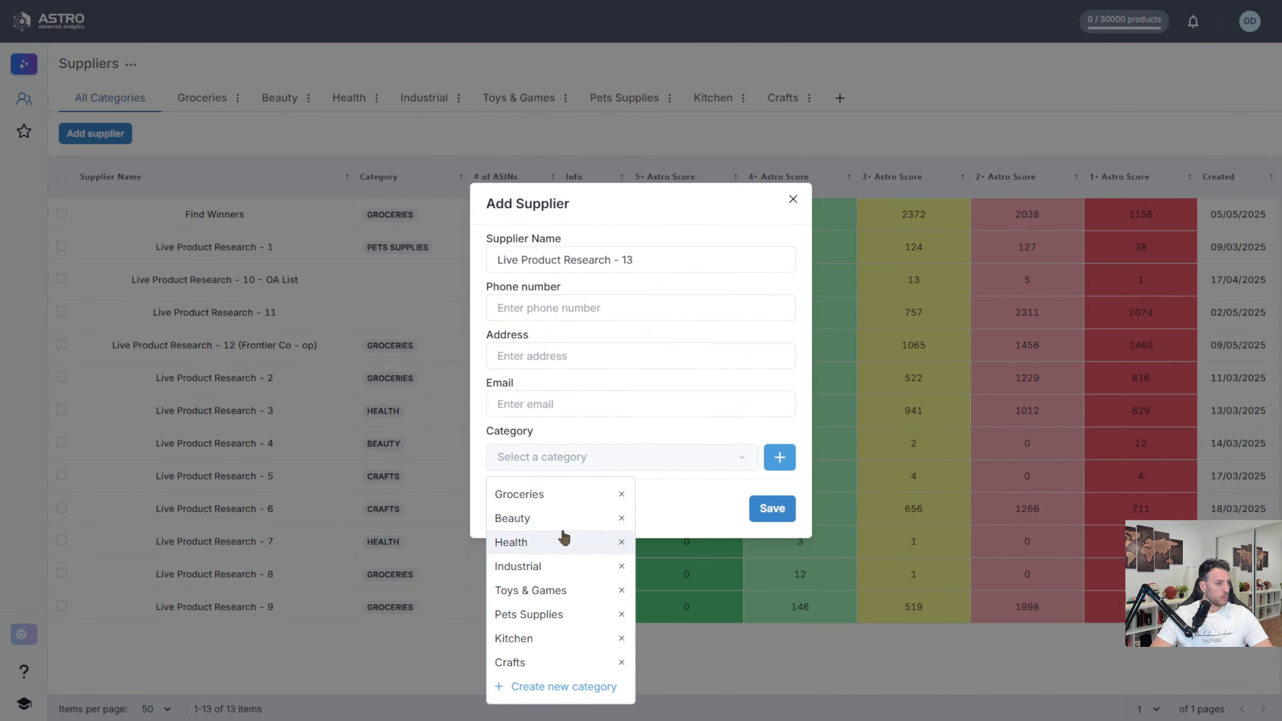
pyautogui.click(571, 495)
pyautogui.click(775, 506)
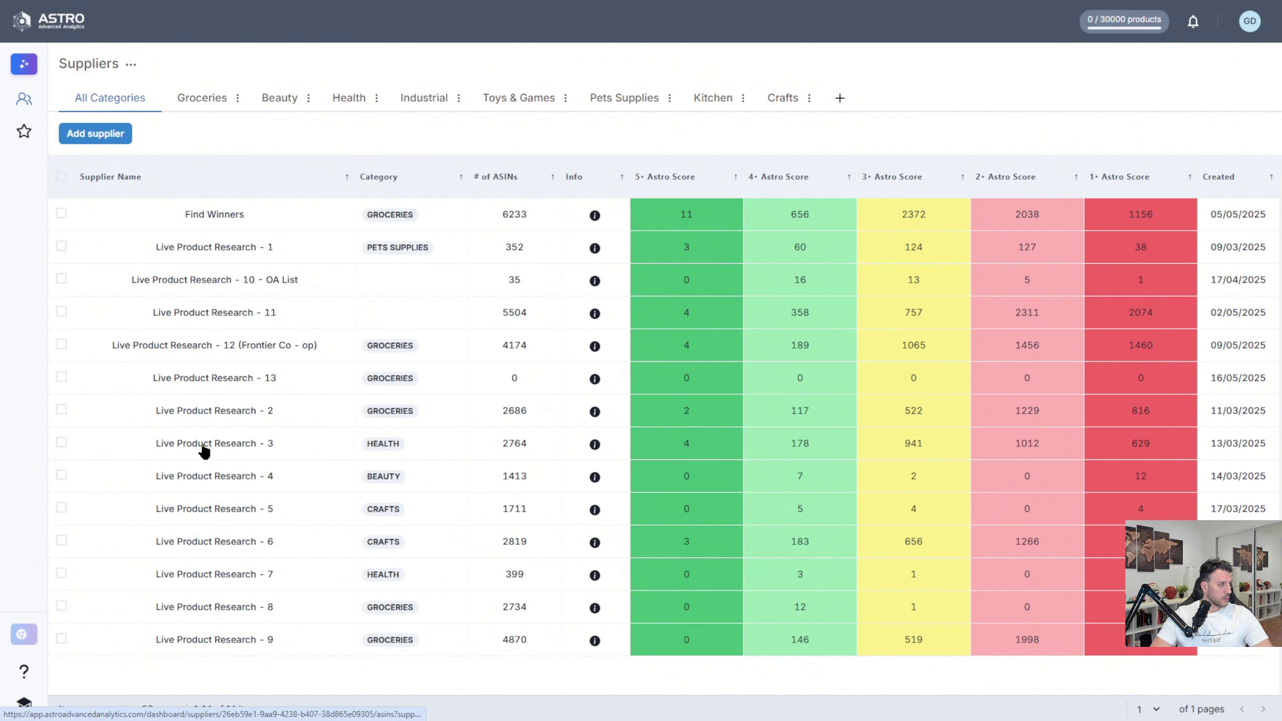
# Step: Open the supplier Live Product Research - 13 and load the price list file as a bulk upload identified by UPC/EAN
pyautogui.click(227, 375)
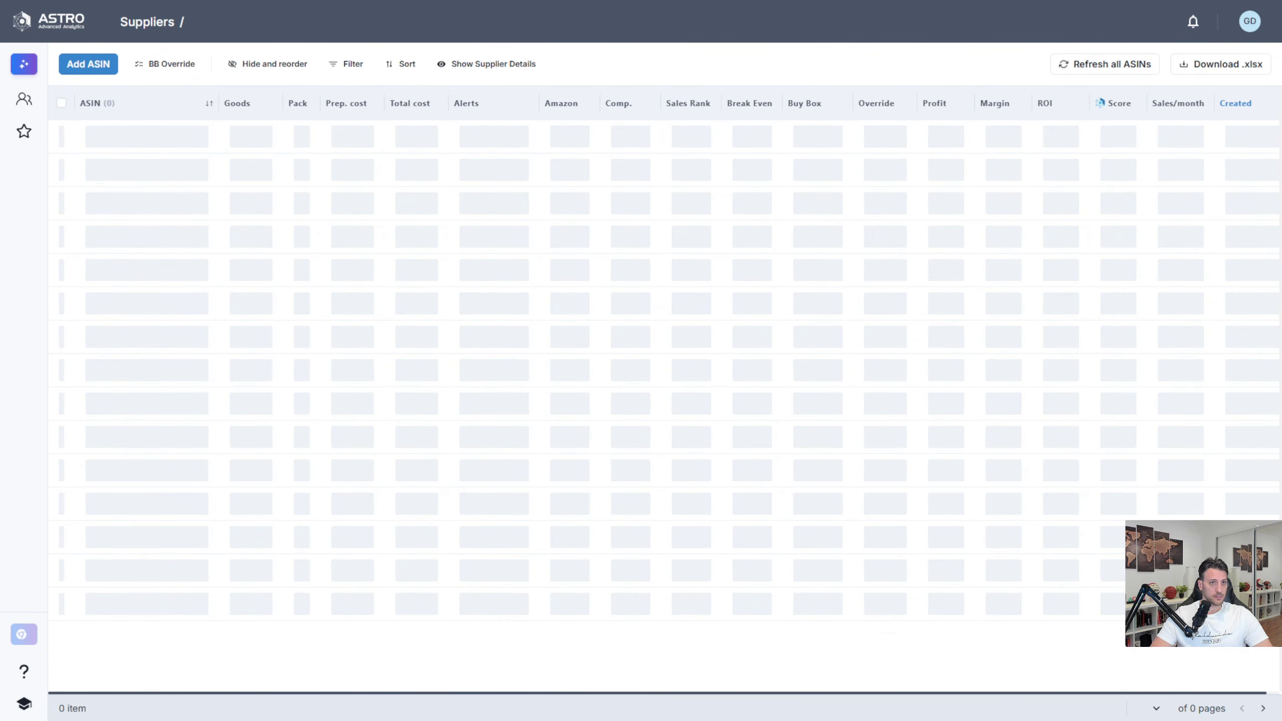
pyautogui.click(109, 66)
pyautogui.click(491, 117)
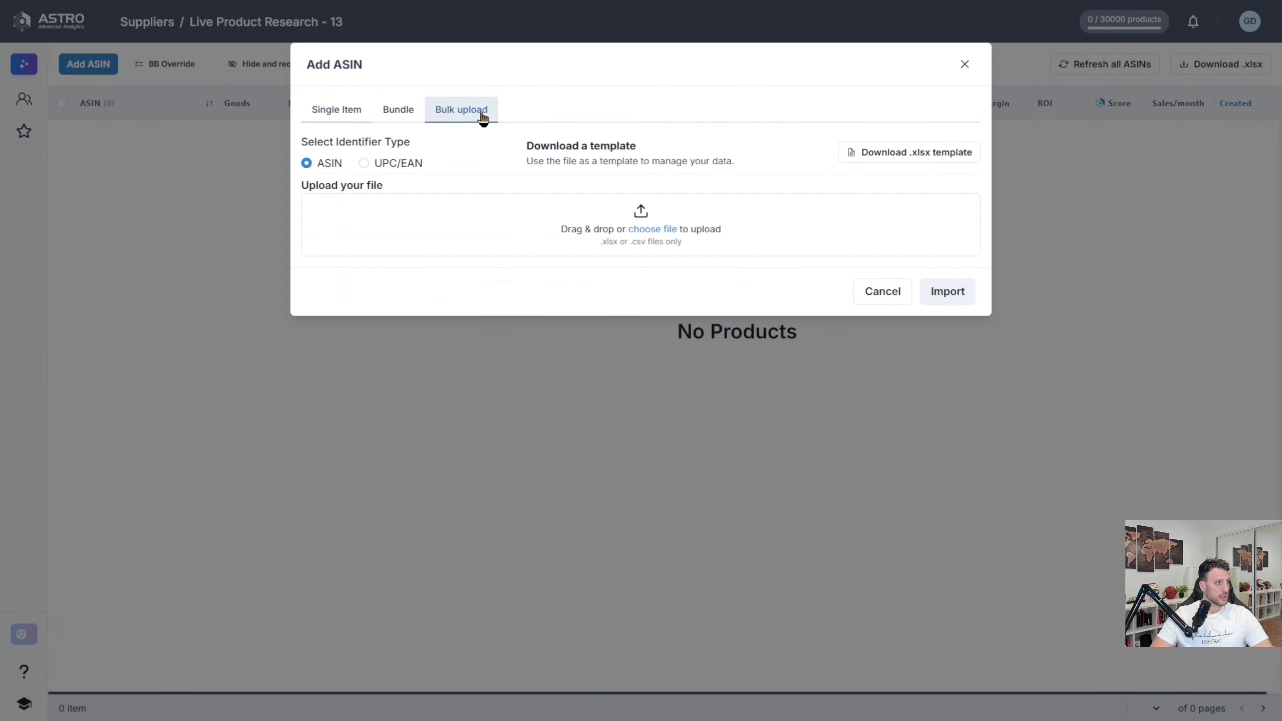
pyautogui.click(409, 163)
pyautogui.moveTo(989, 232); pyautogui.dragTo(581, 233)
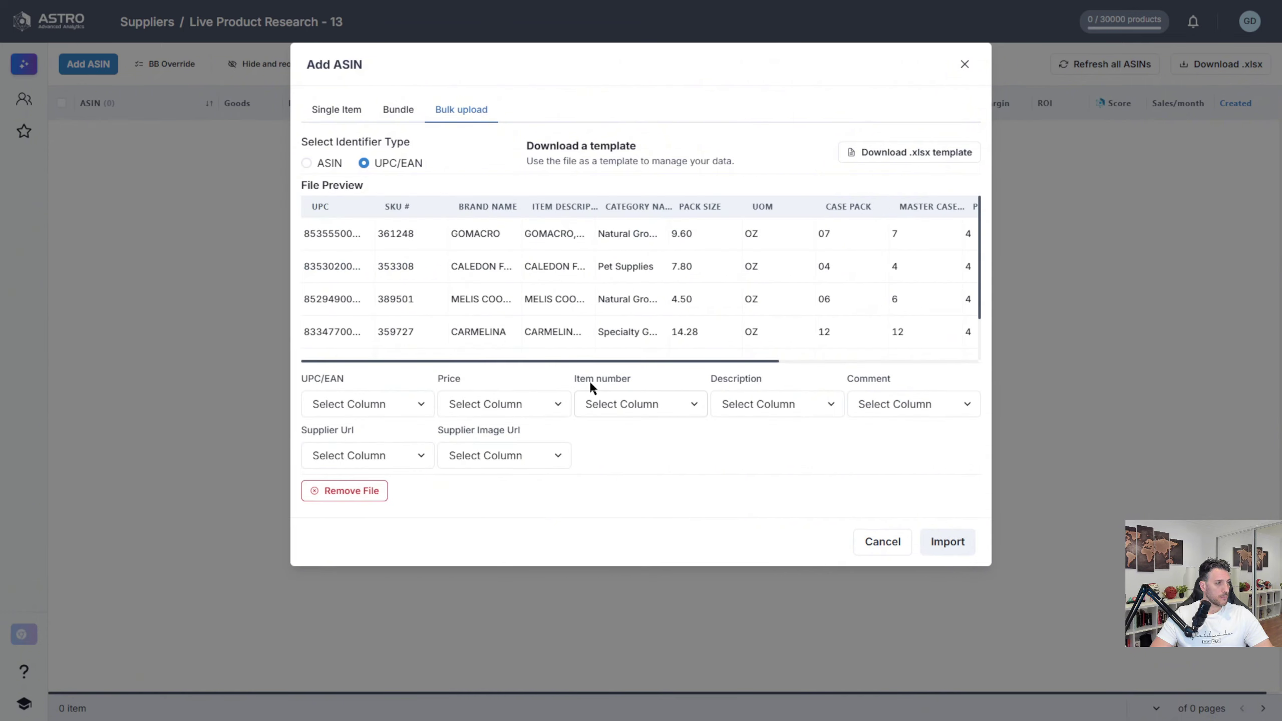
# Step: Map UPC/EAN to UPC, Price to PROMO PRICE/UNIT, Item number to SKU # and Description to ITEM DESCRIPTION
pyautogui.click(368, 406)
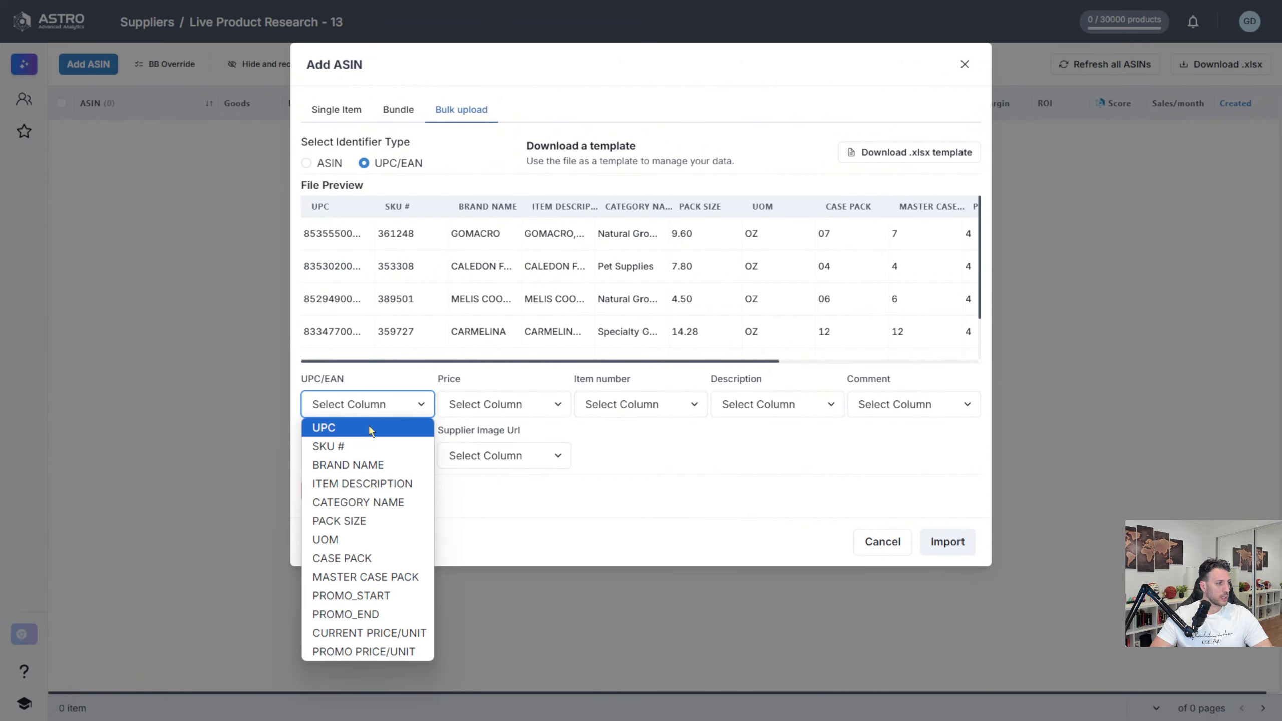
pyautogui.click(370, 426)
pyautogui.click(454, 406)
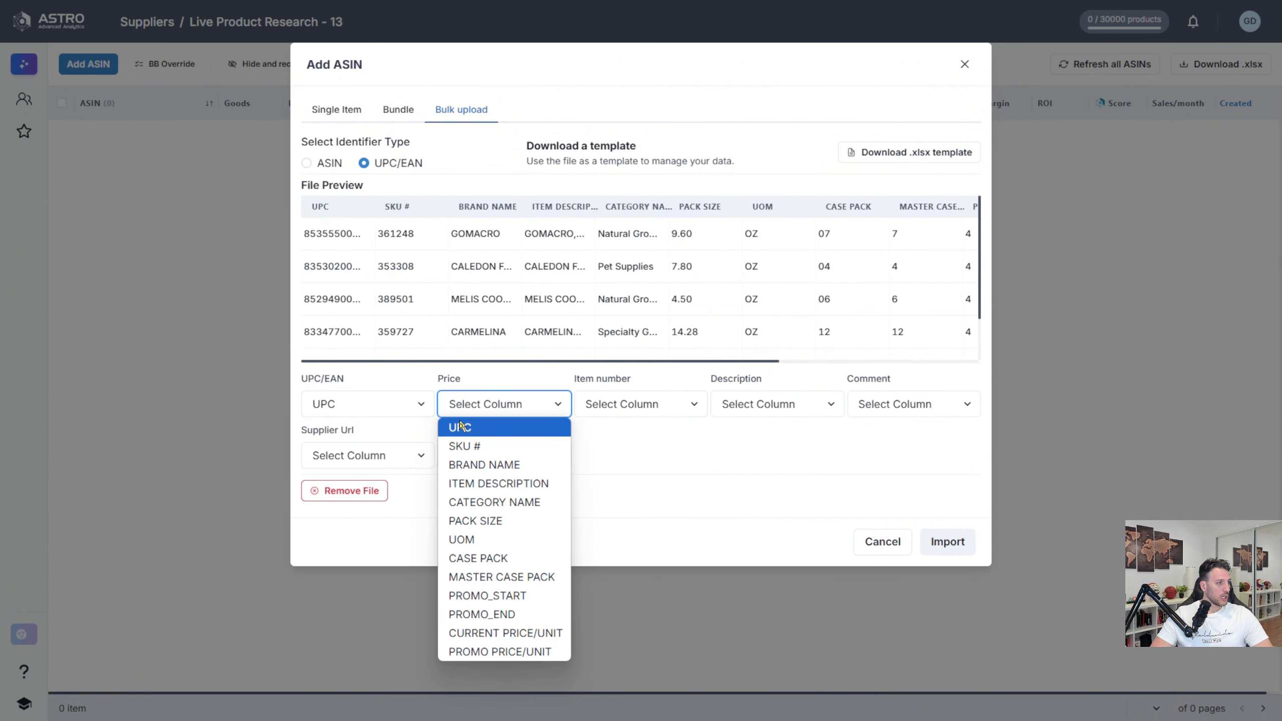
pyautogui.click(523, 653)
pyautogui.click(624, 404)
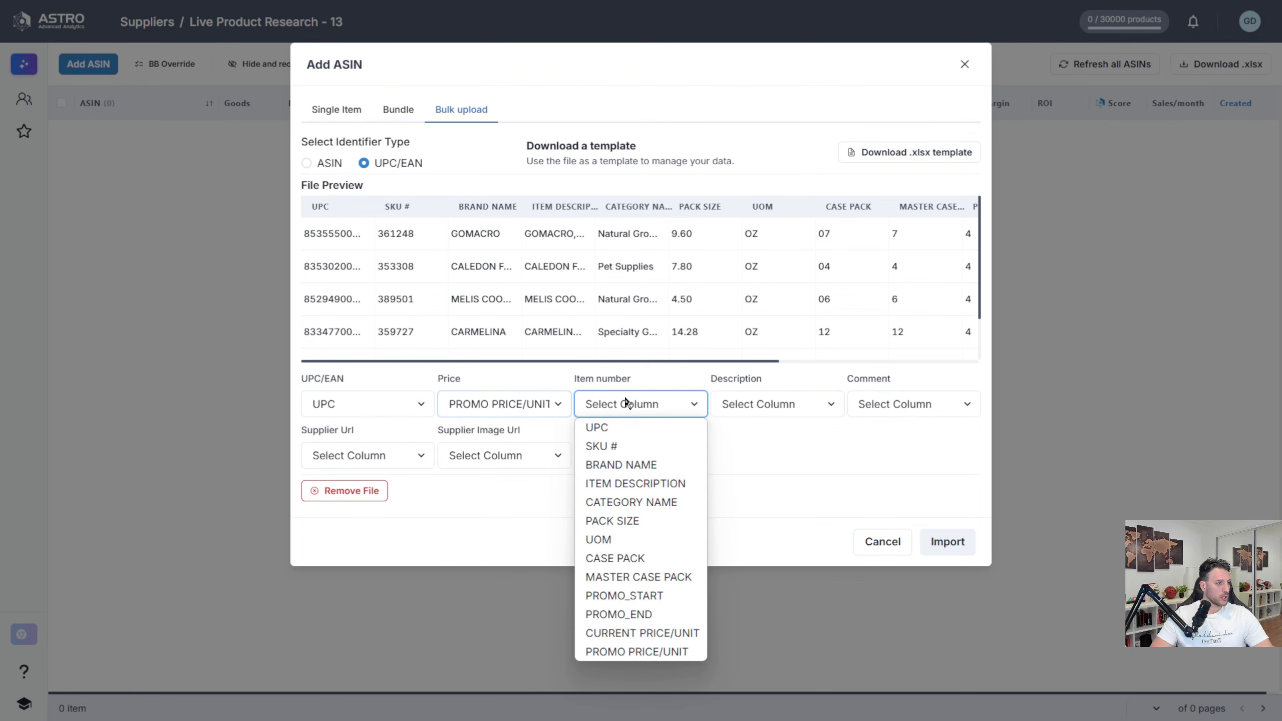
pyautogui.click(626, 445)
pyautogui.click(802, 401)
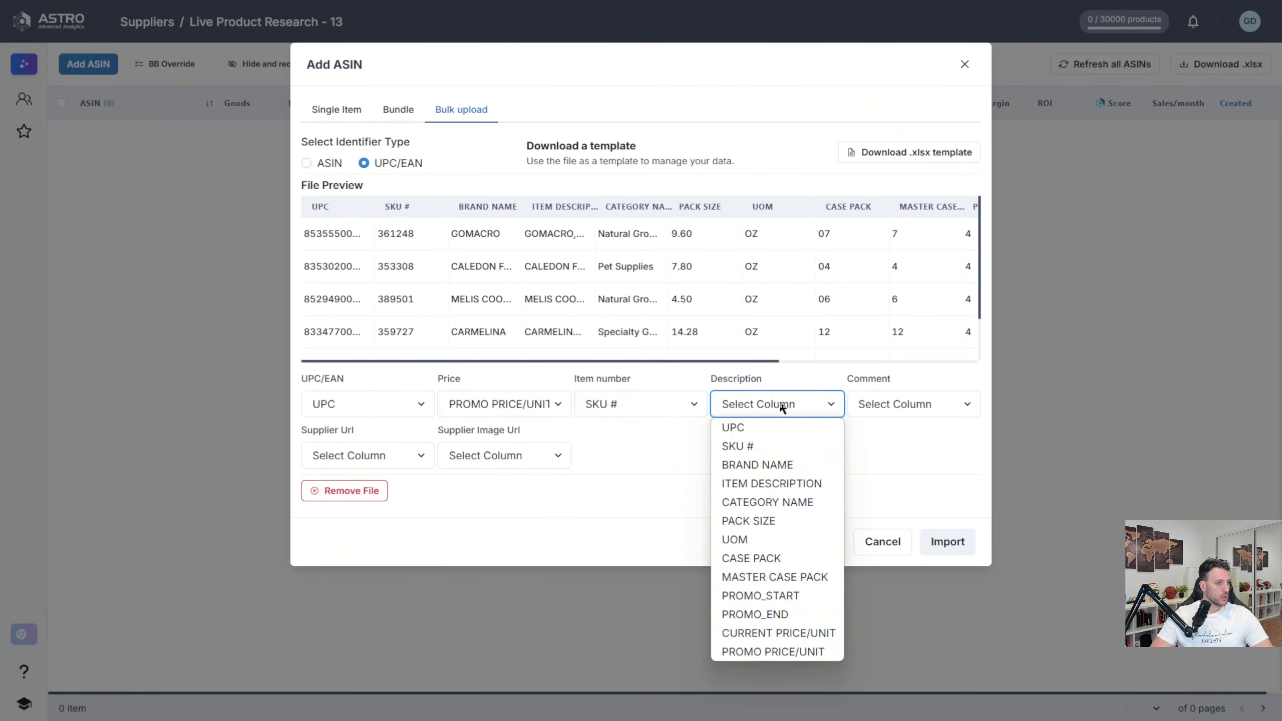
pyautogui.click(754, 482)
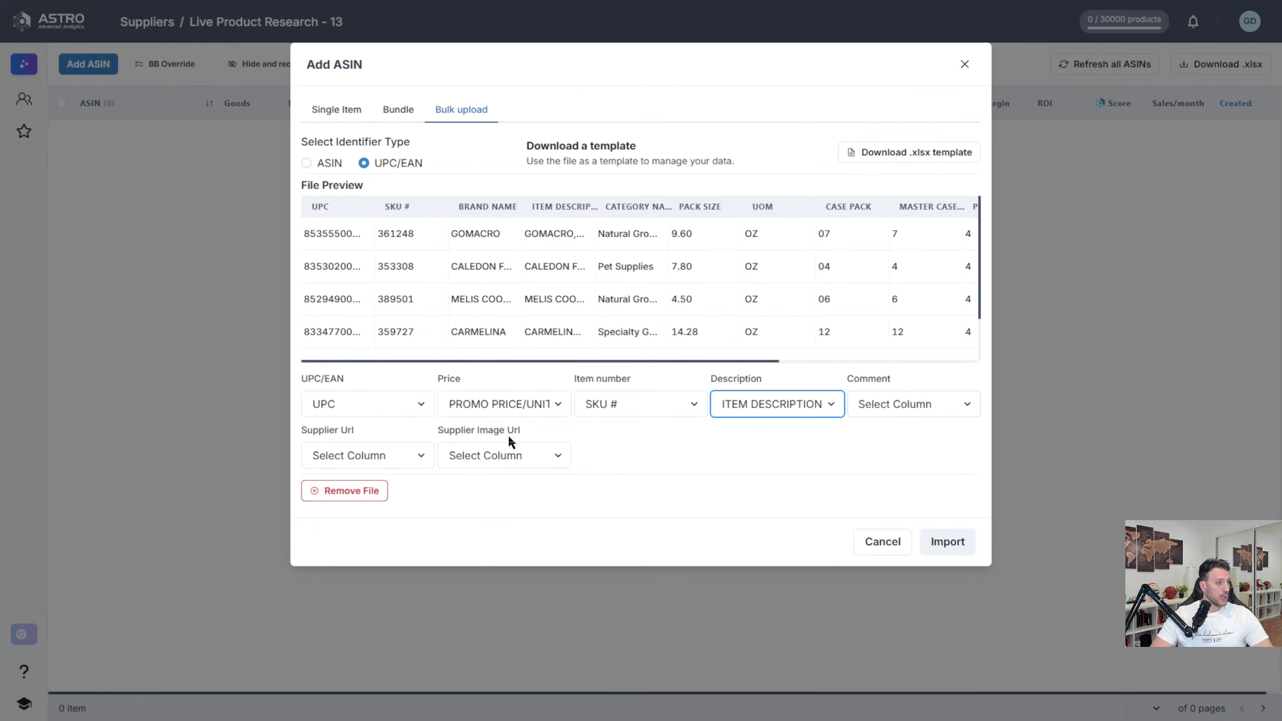
# Step: Map Supplier Url to BRAND NAME and Supplier Image Url to PACK SIZE, and import the file
pyautogui.click(346, 453)
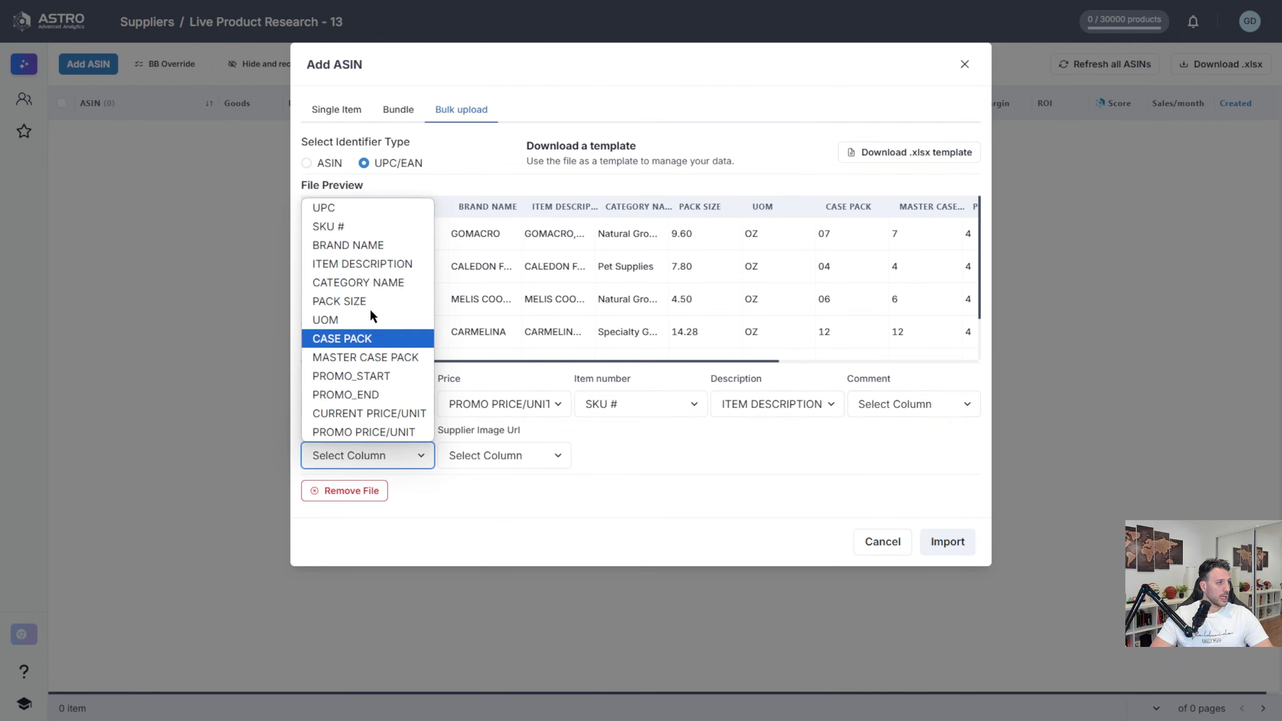
pyautogui.click(387, 246)
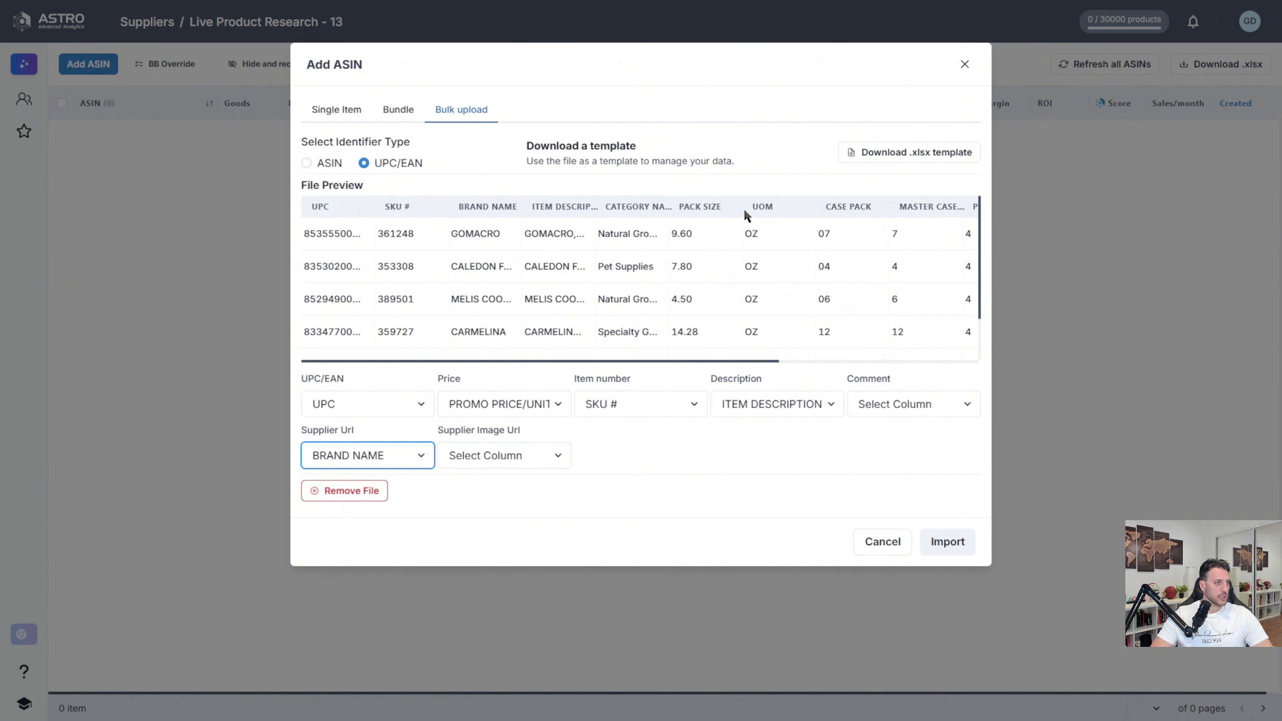
pyautogui.click(499, 446)
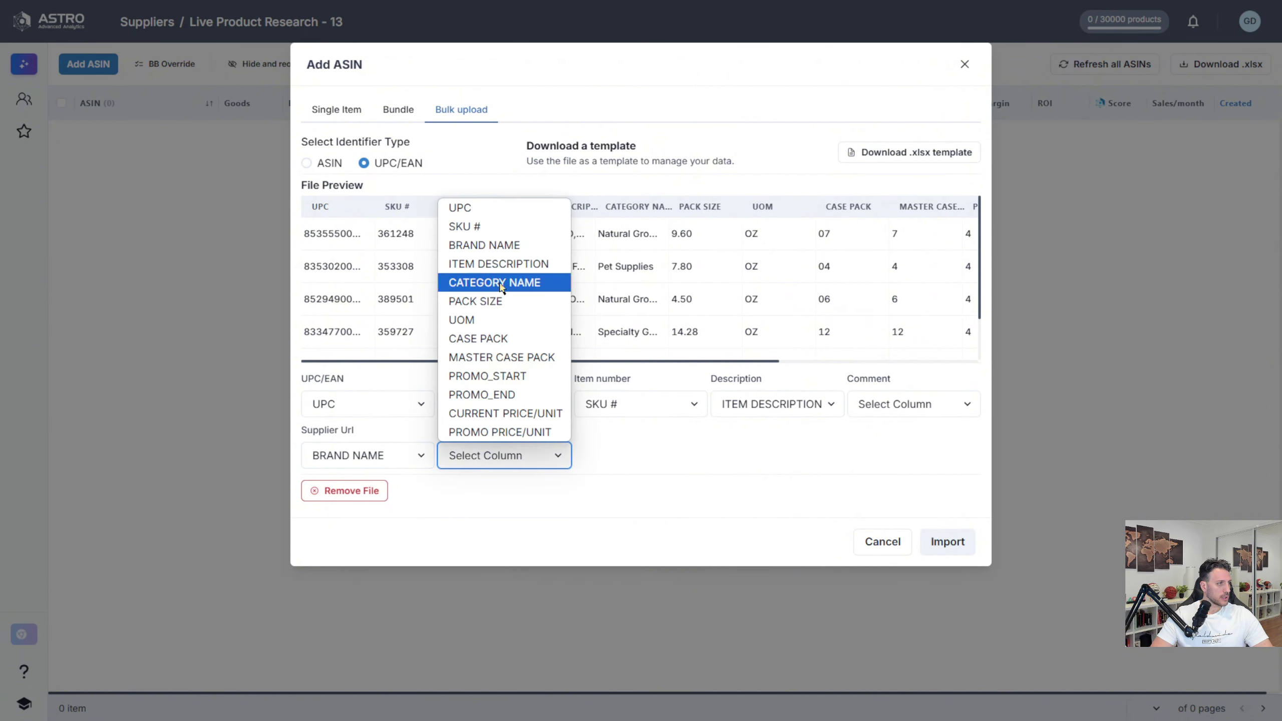
pyautogui.click(514, 300)
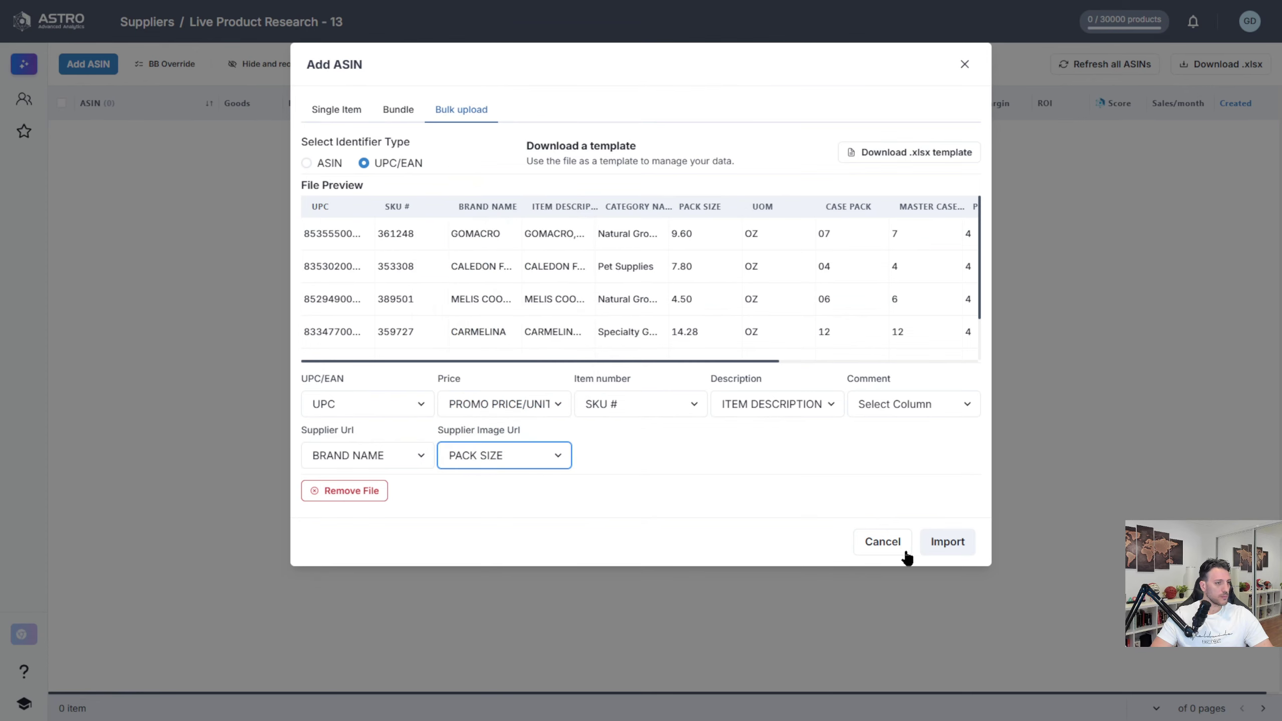
pyautogui.click(948, 541)
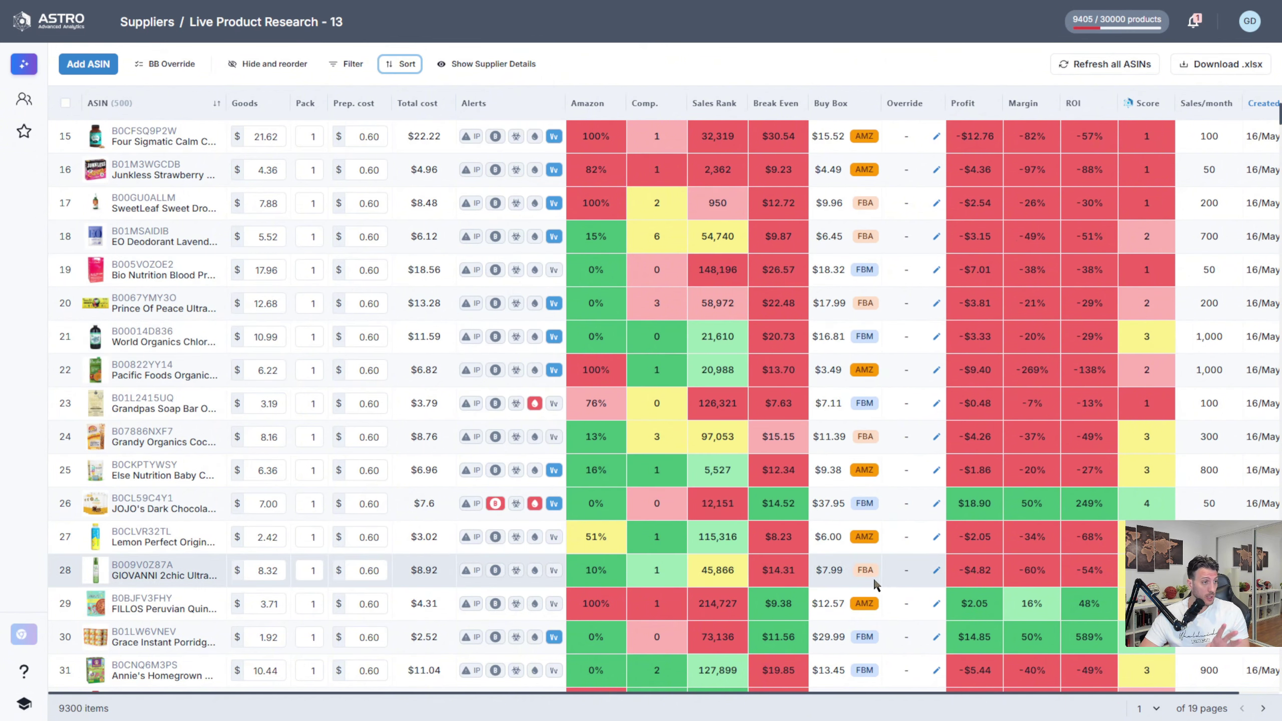
# Step: Examine the profit breakdown, Buy Box and break-even details of the imported products, including the Four Sigmatic Calm Capsules
pyautogui.moveTo(987, 566)
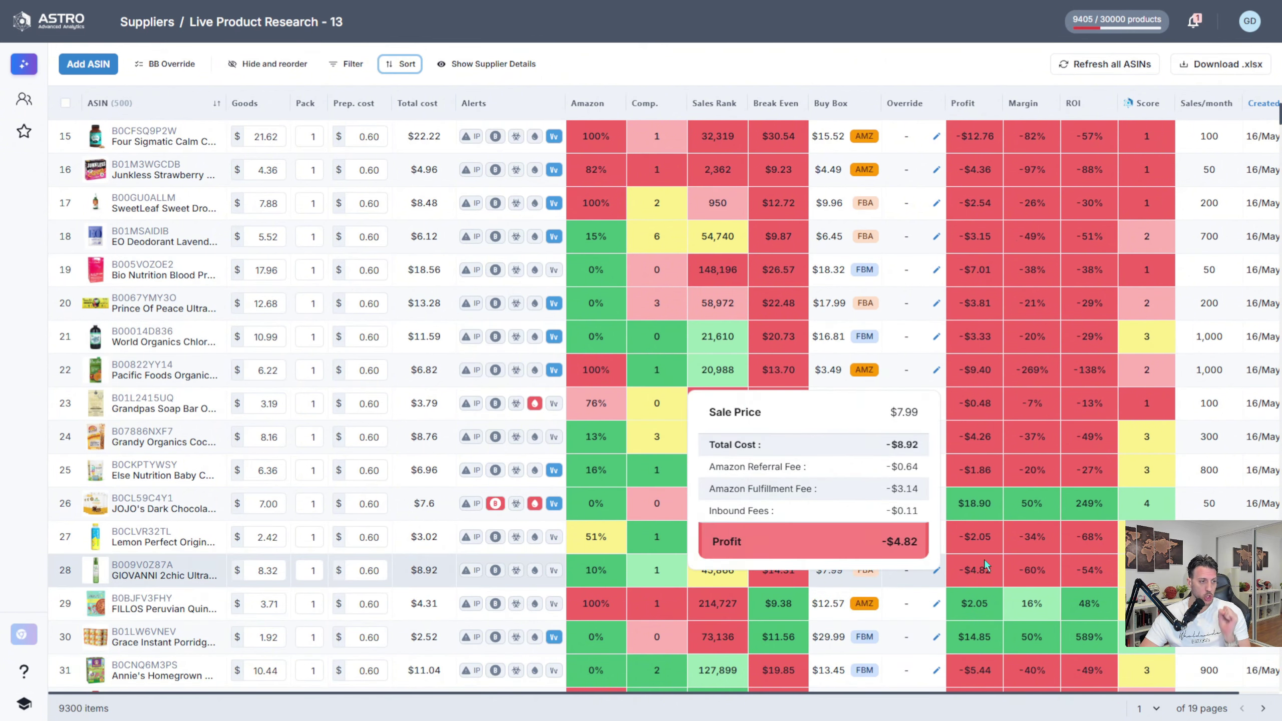
pyautogui.moveTo(868, 348)
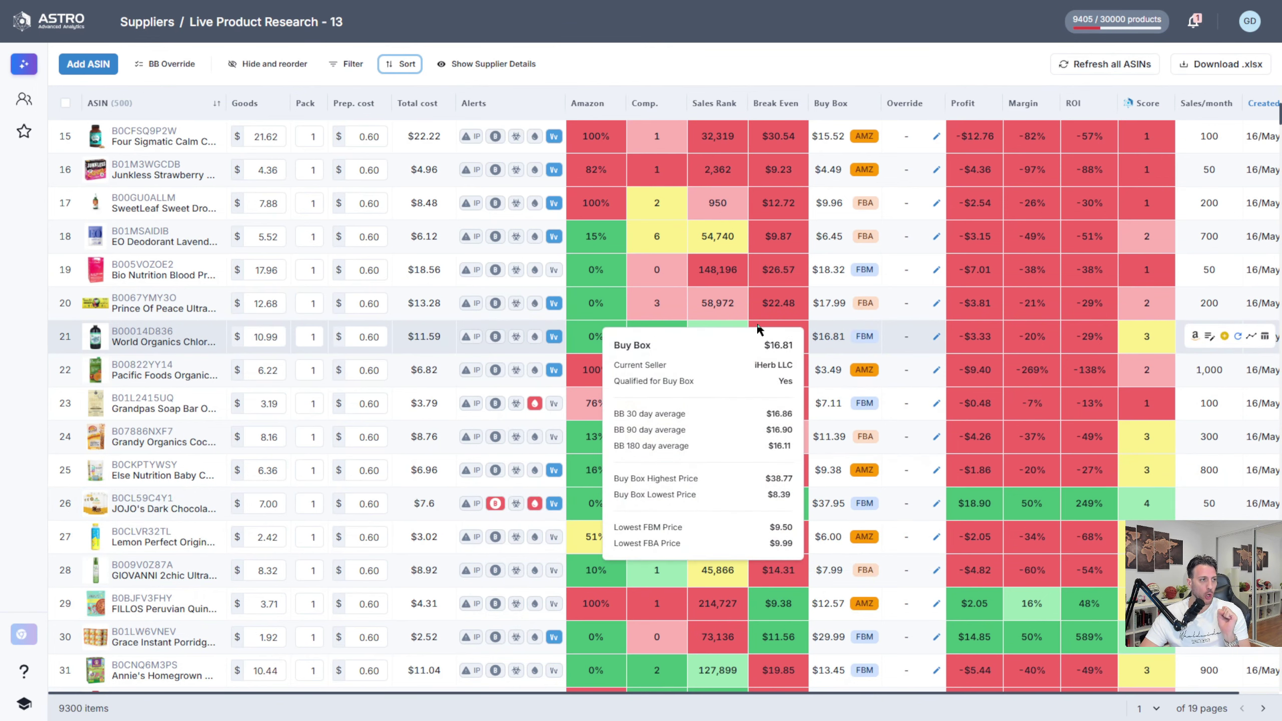
pyautogui.moveTo(792, 204)
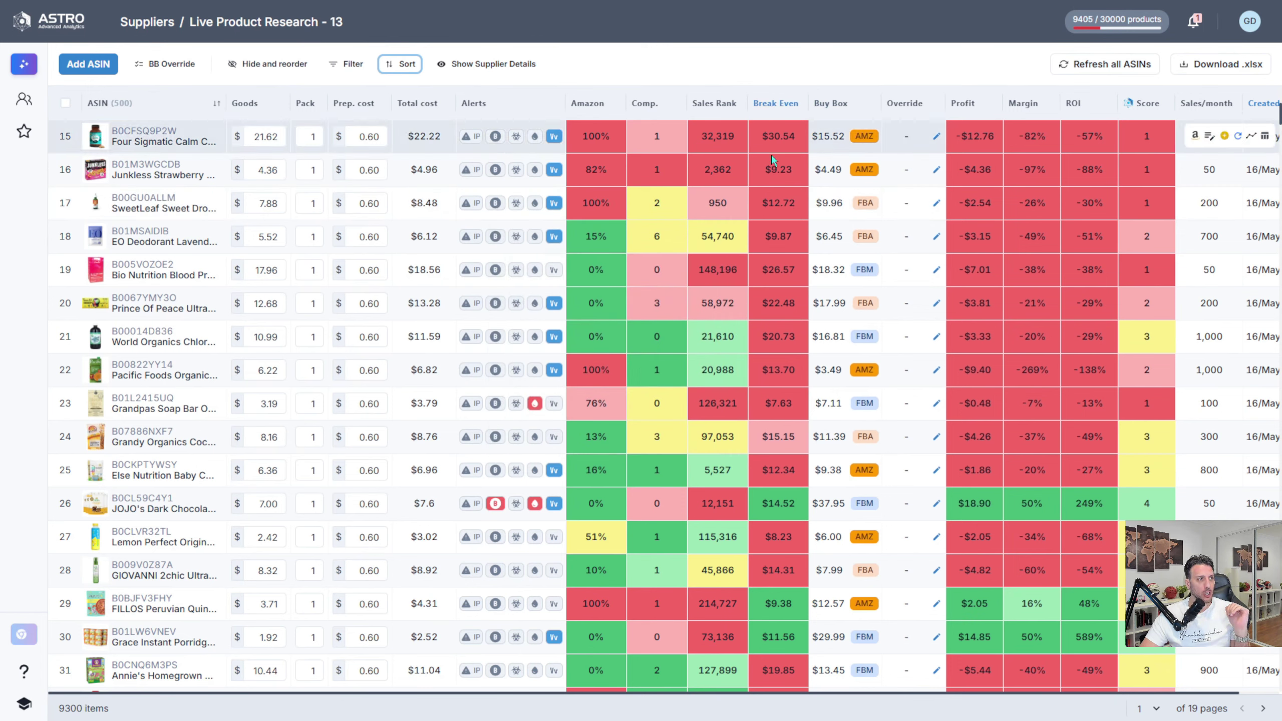
pyautogui.moveTo(774, 126)
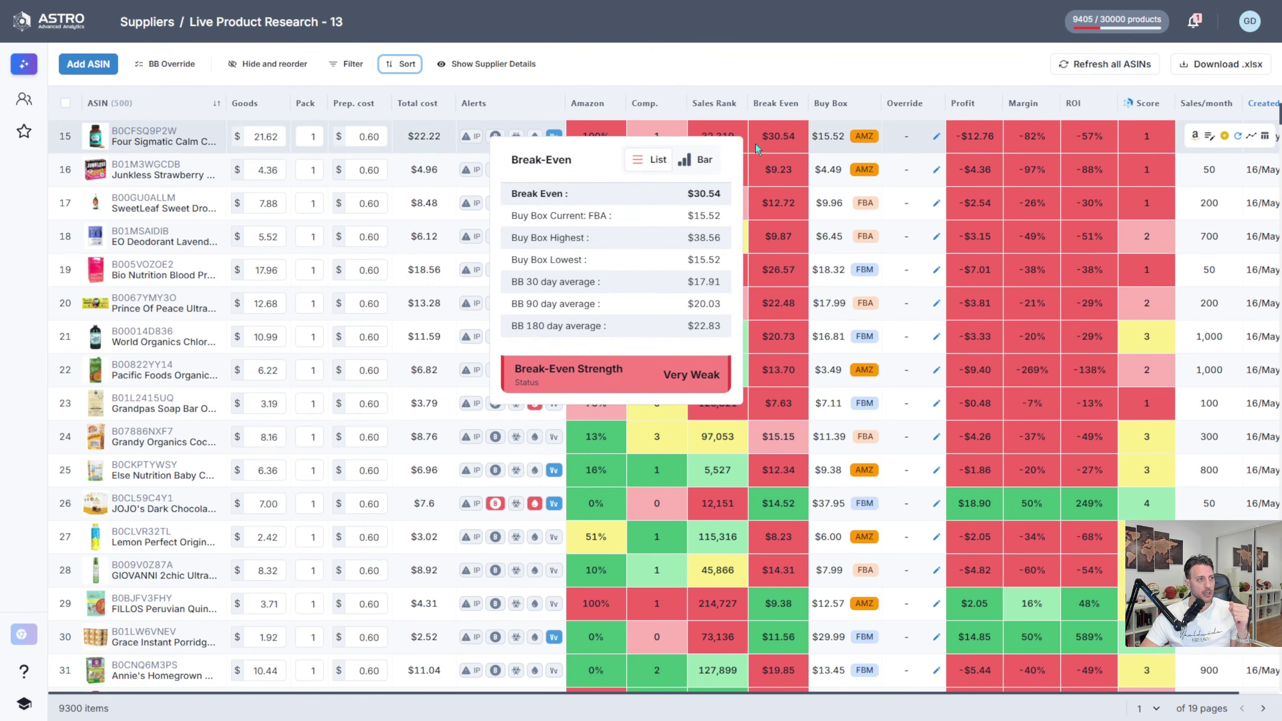
pyautogui.moveTo(757, 144); pyautogui.dragTo(775, 136)
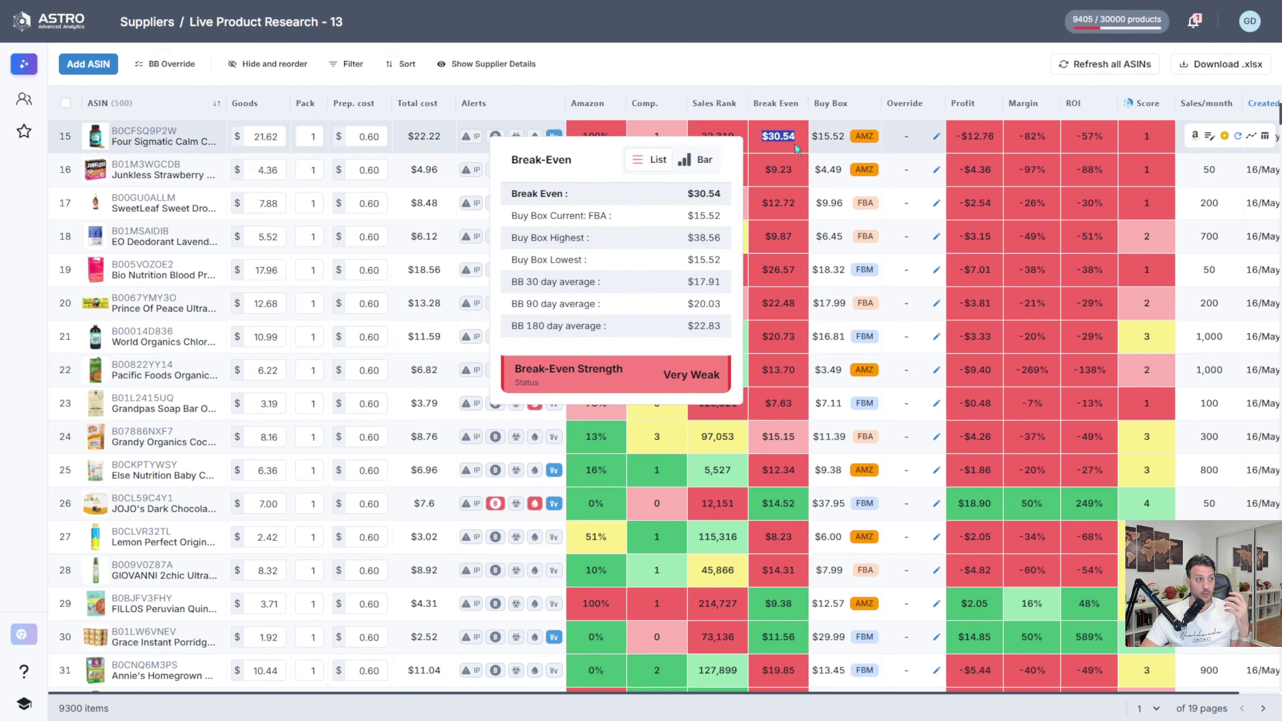
pyautogui.click(823, 64)
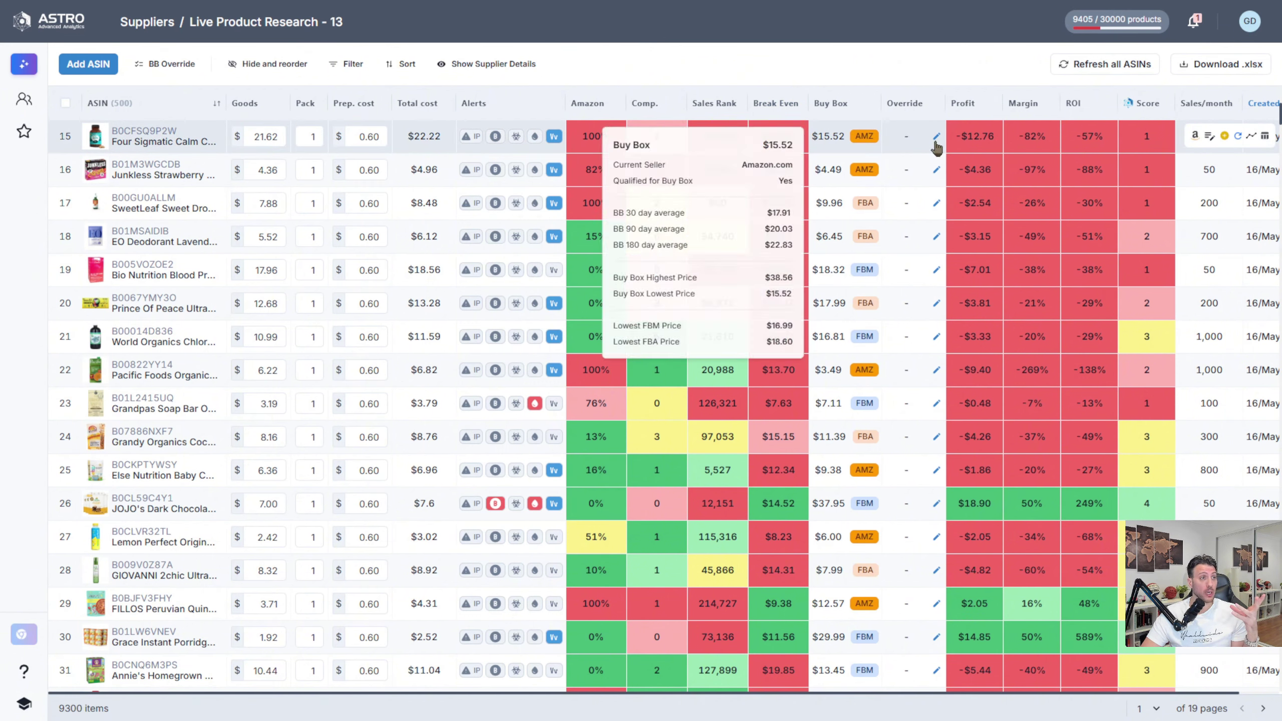
# Step: Review the Four Sigmatic Calm Capsules' price history chart against its break-even line, and close the chart
pyautogui.moveTo(1256, 155)
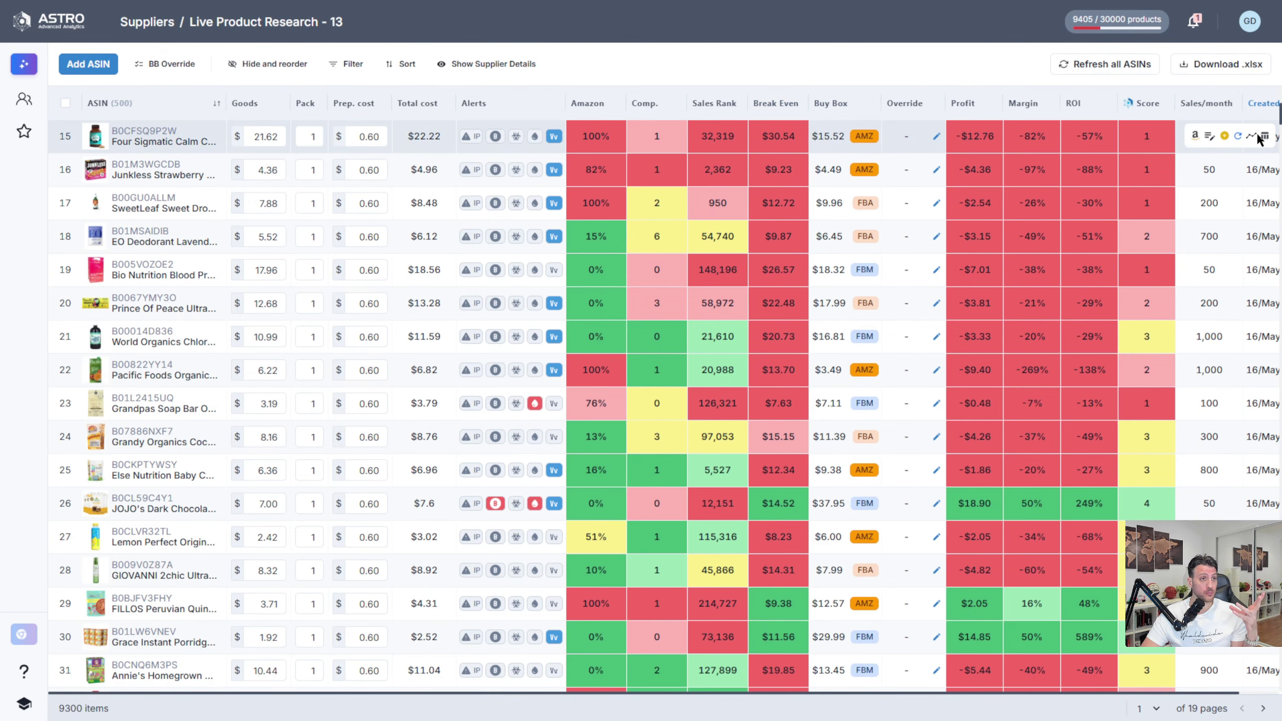
pyautogui.click(1254, 135)
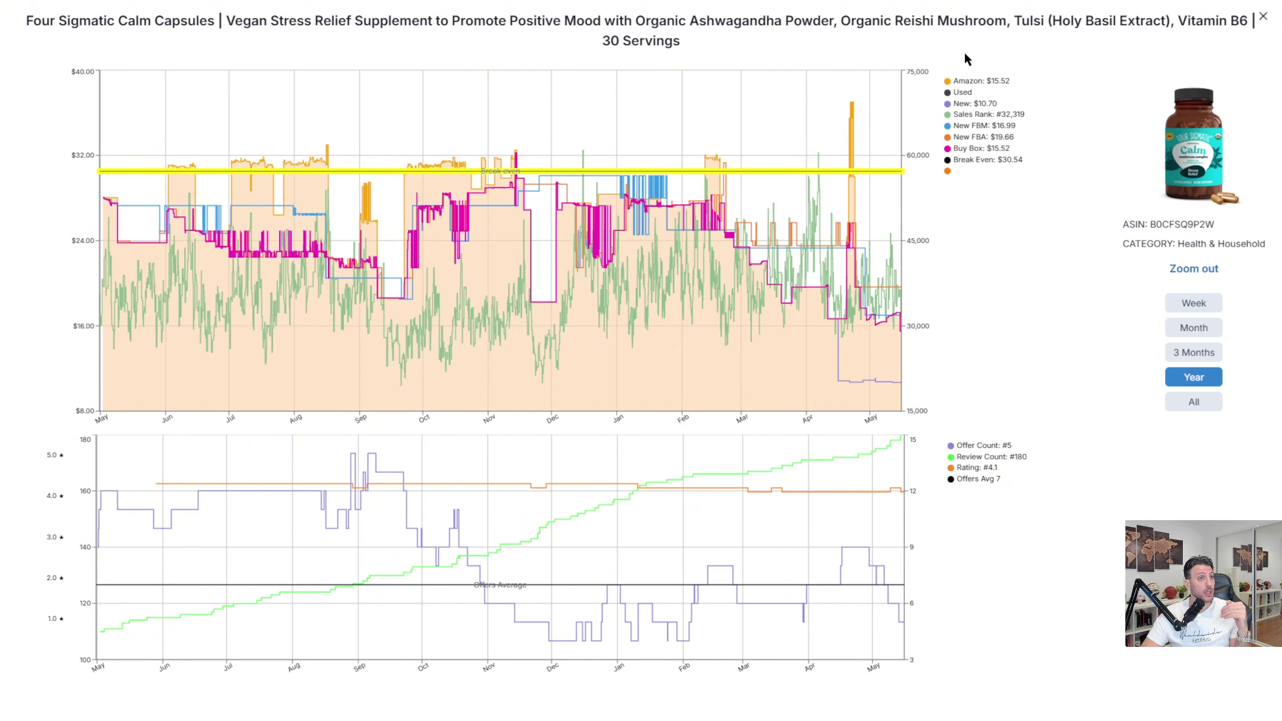
pyautogui.click(1262, 21)
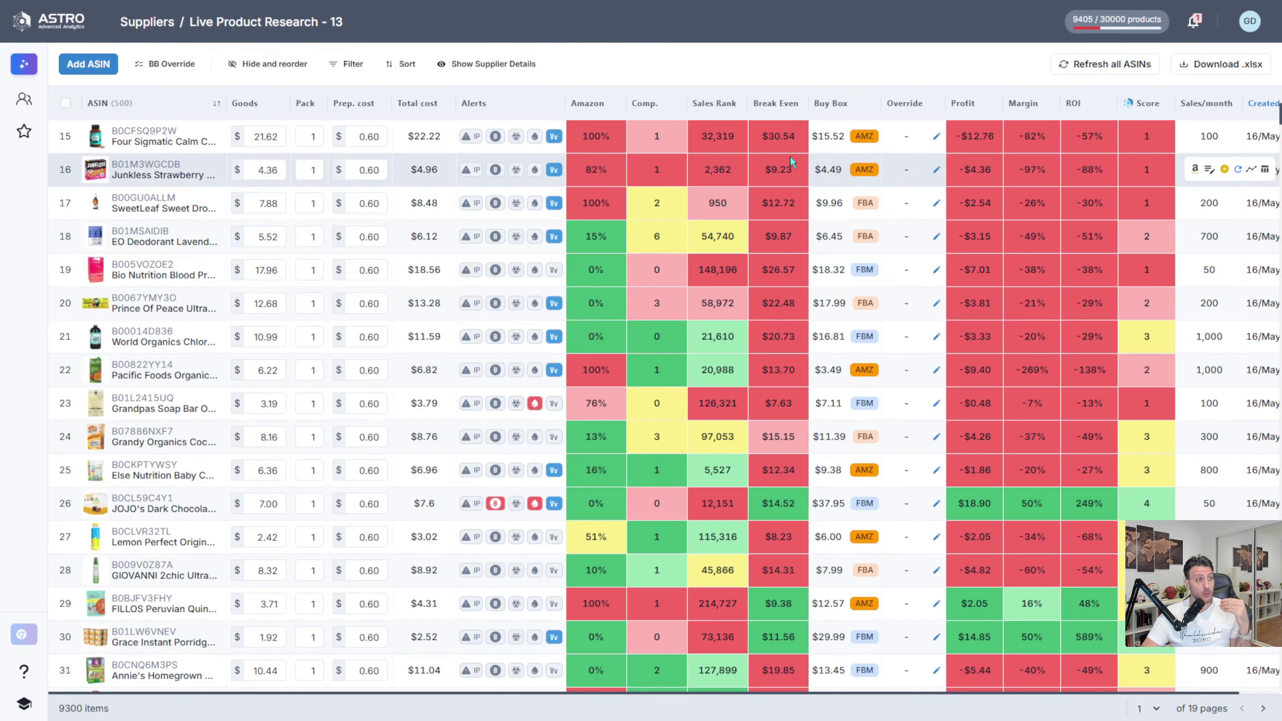
# Step: Inspect the price history chart of JOJO's Dark Chocolate Hazelnut in row 26 for Buy Box price versus break-even, and close it
pyautogui.moveTo(809, 145)
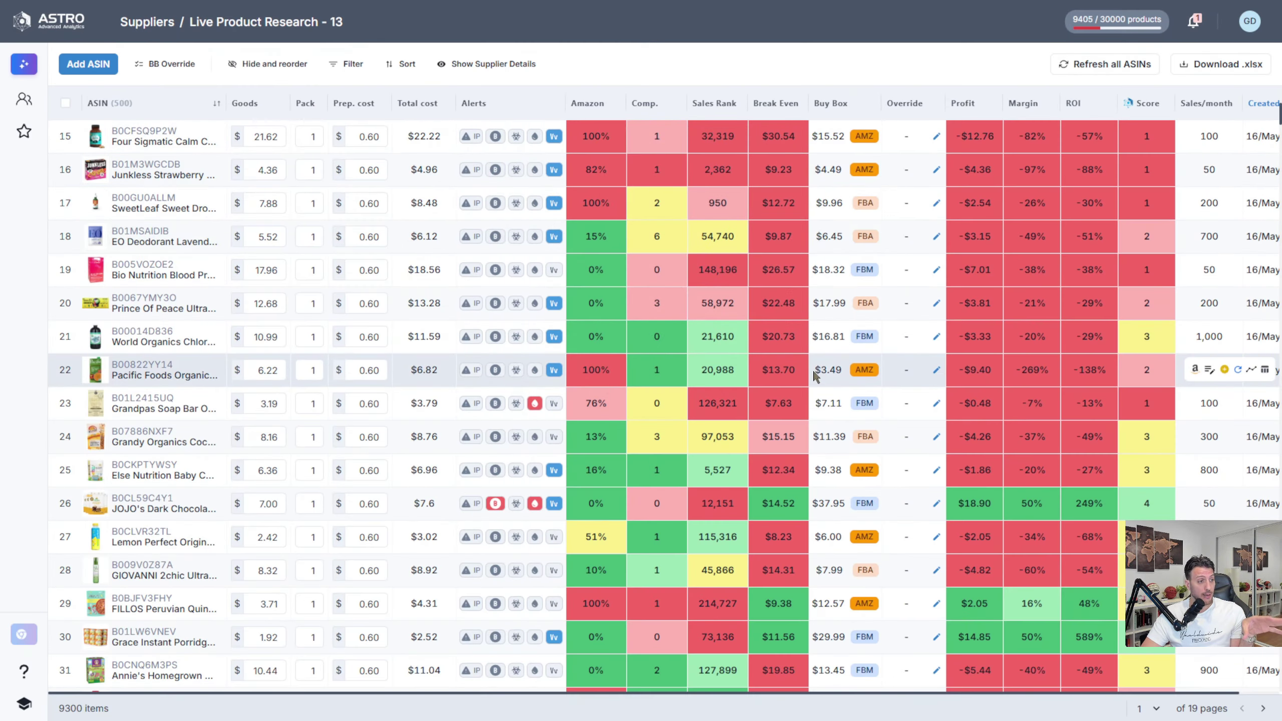
pyautogui.moveTo(813, 503)
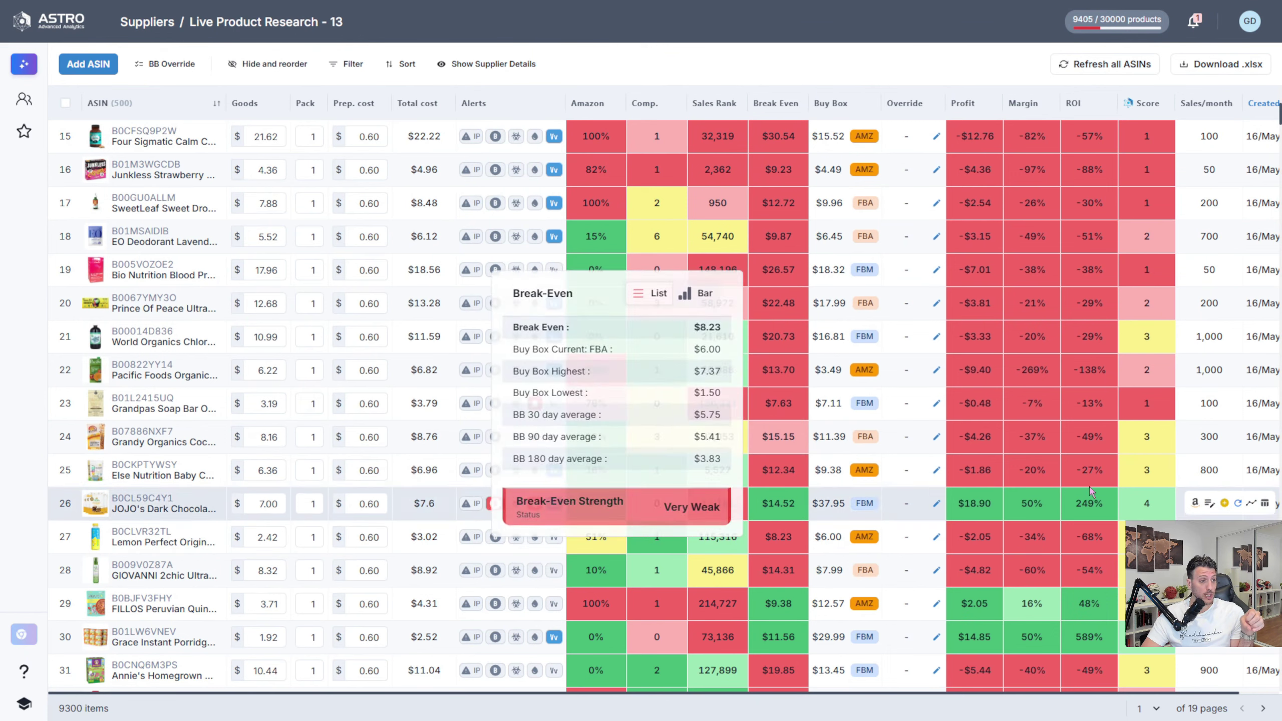
pyautogui.click(1251, 503)
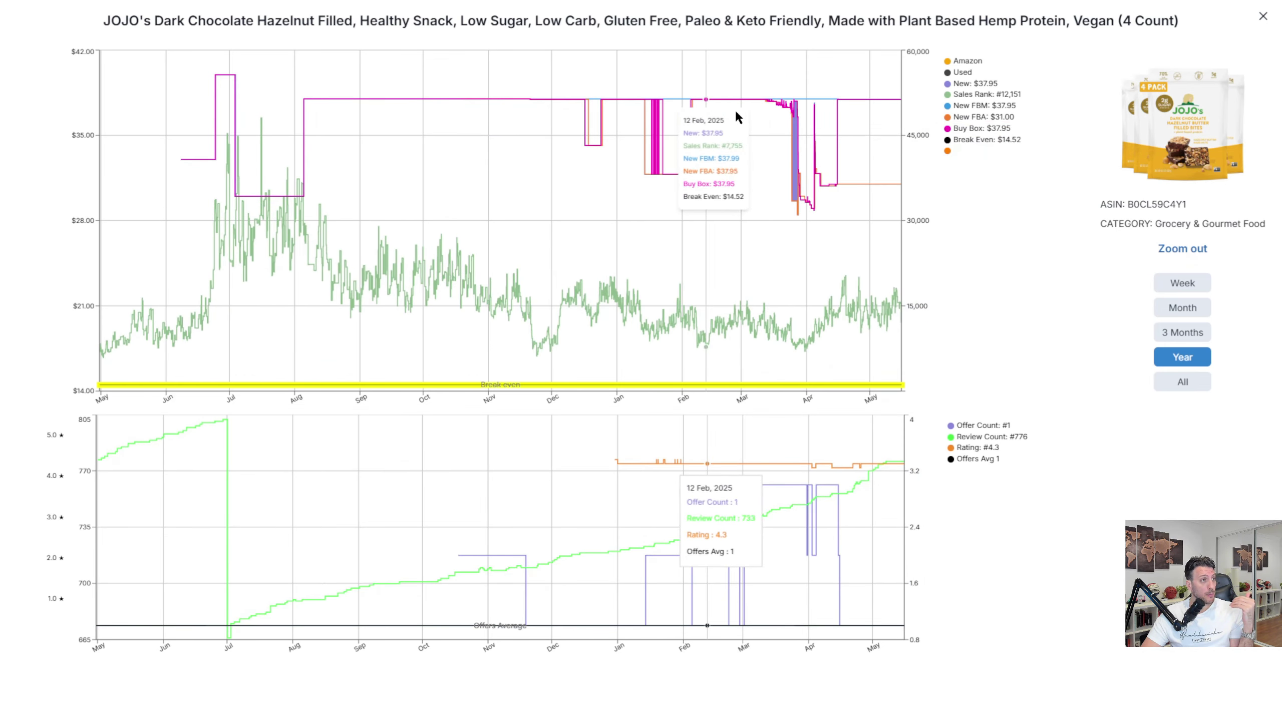
pyautogui.moveTo(875, 117)
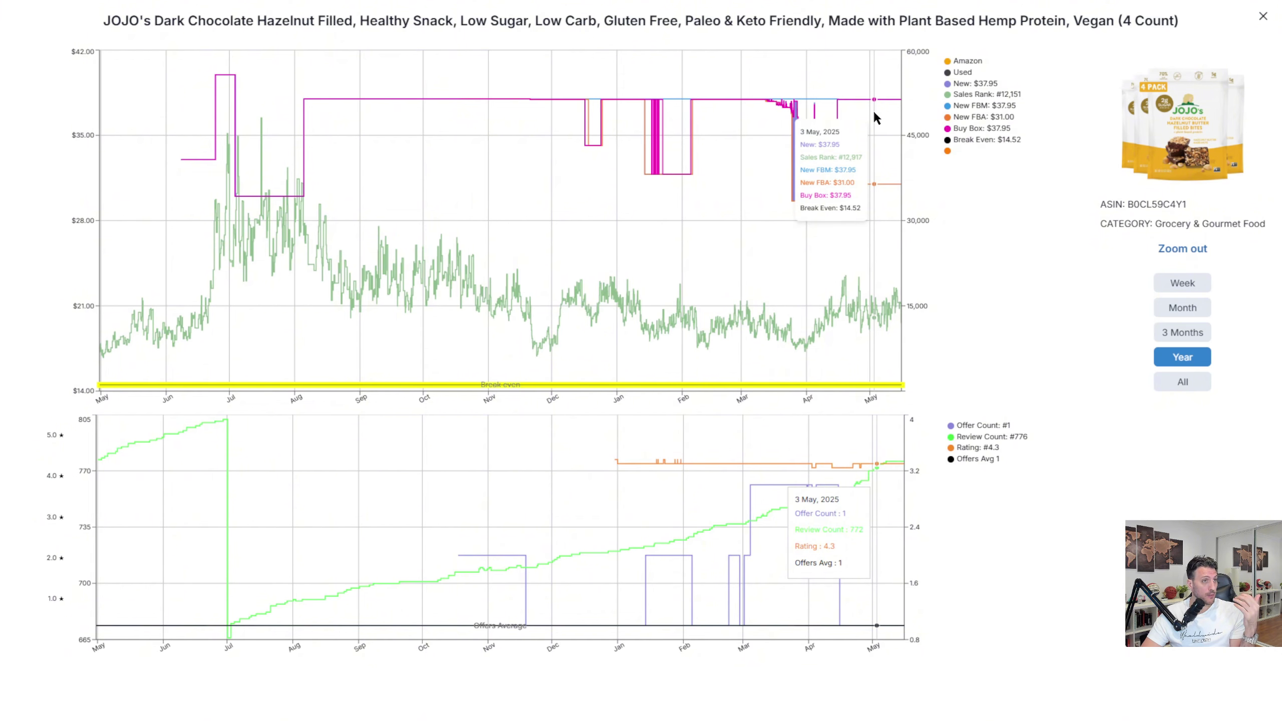
pyautogui.click(1264, 18)
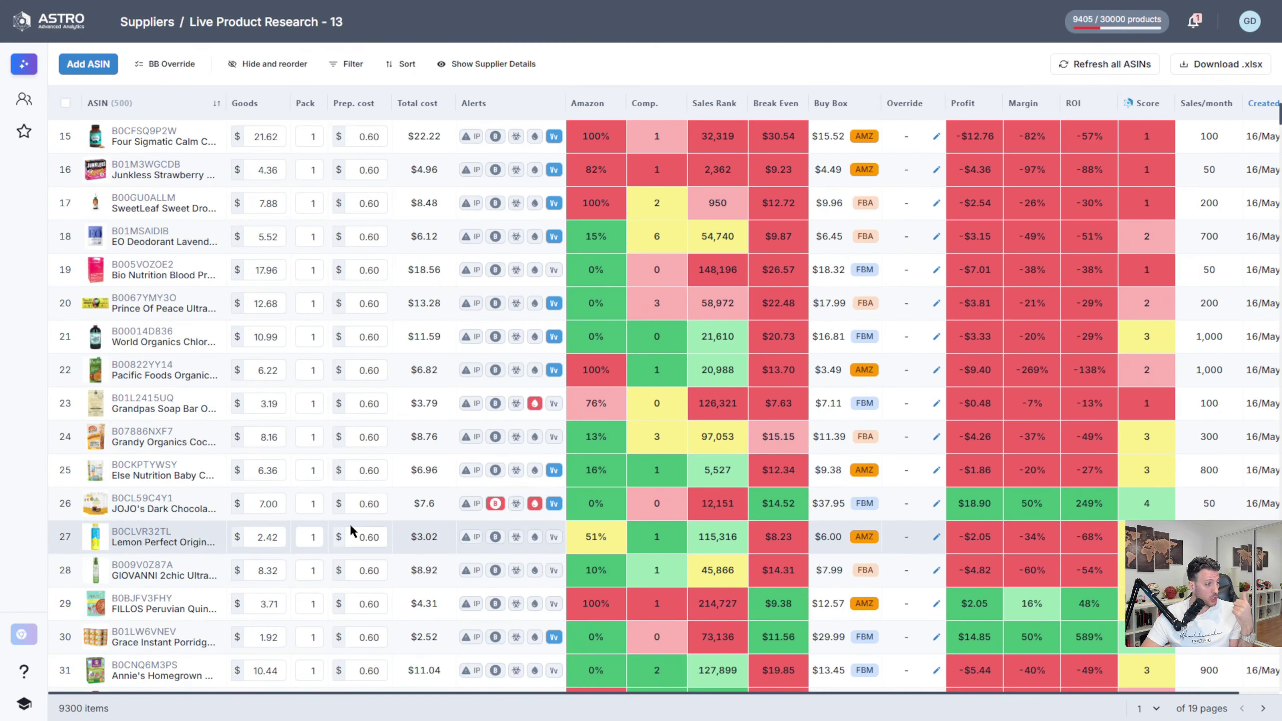
# Step: Set the pack quantity of JOJO's Dark Chocolate in row 26 to 4
pyautogui.doubleClick(304, 506)
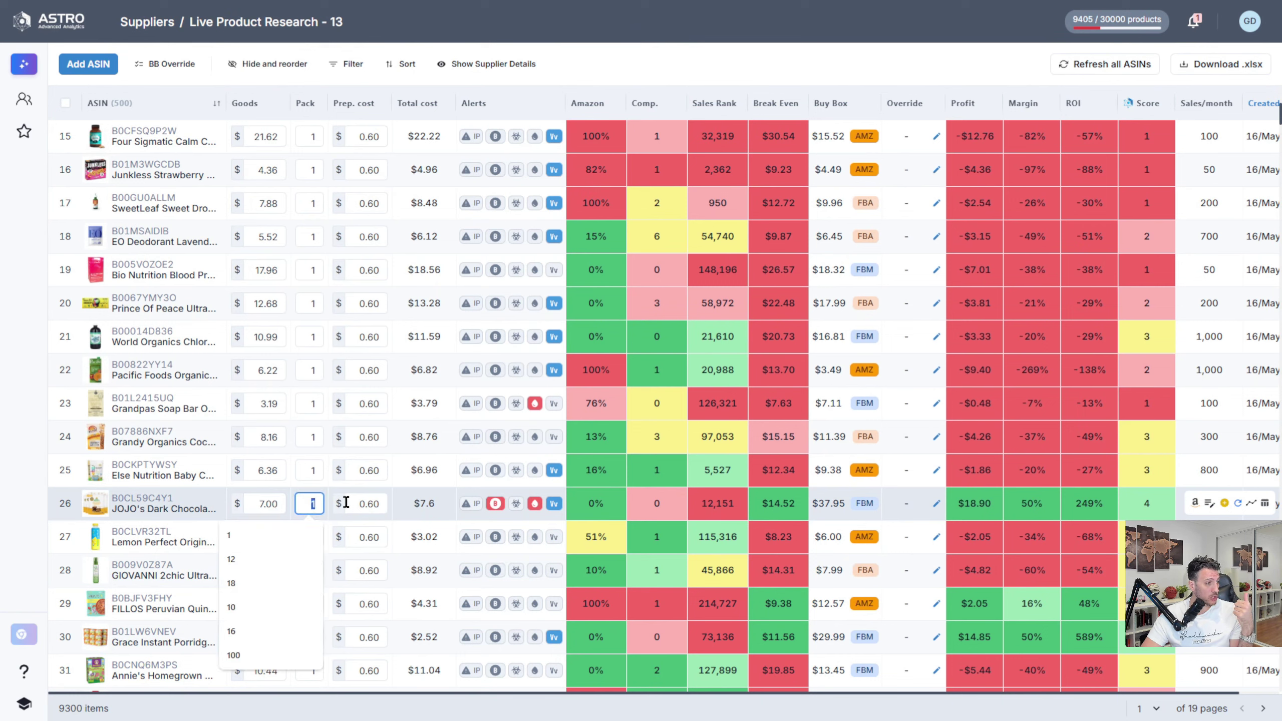
pyautogui.write('4')
pyautogui.click(388, 576)
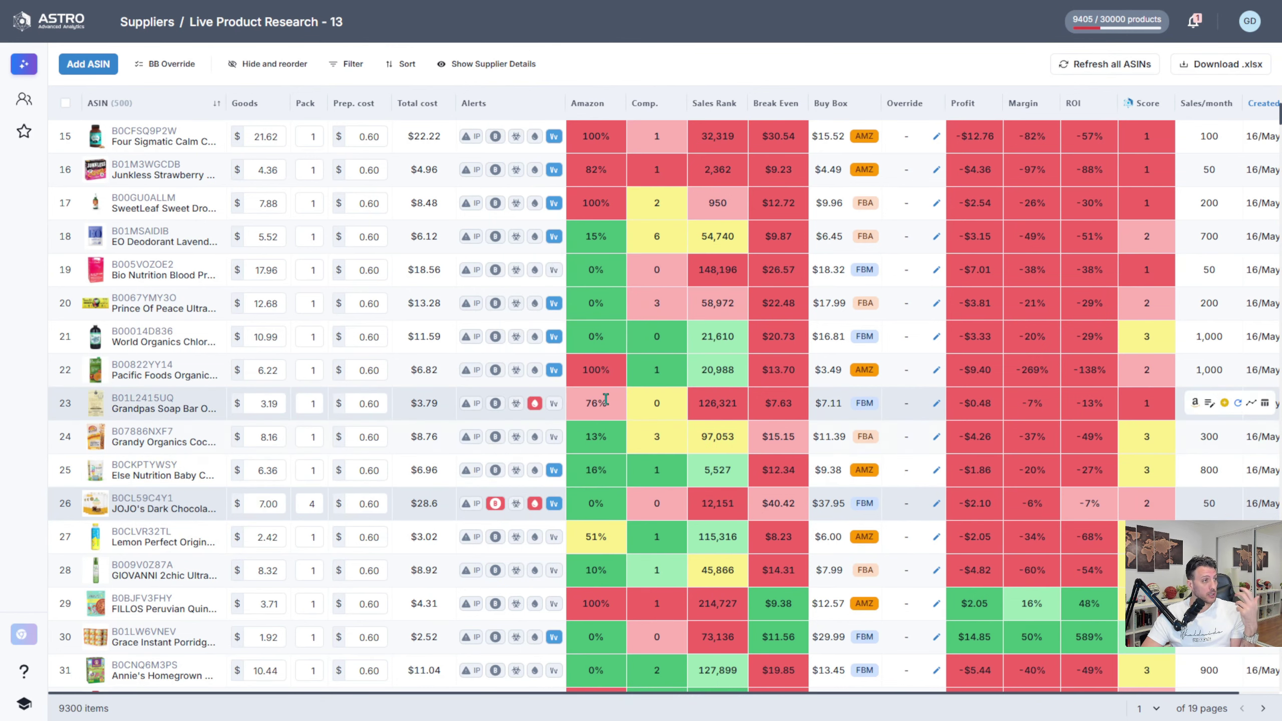
# Step: Recheck the JOJO's Dark Chocolate price chart against the break-even line for the 4-pack, and return to the product list
pyautogui.click(1251, 501)
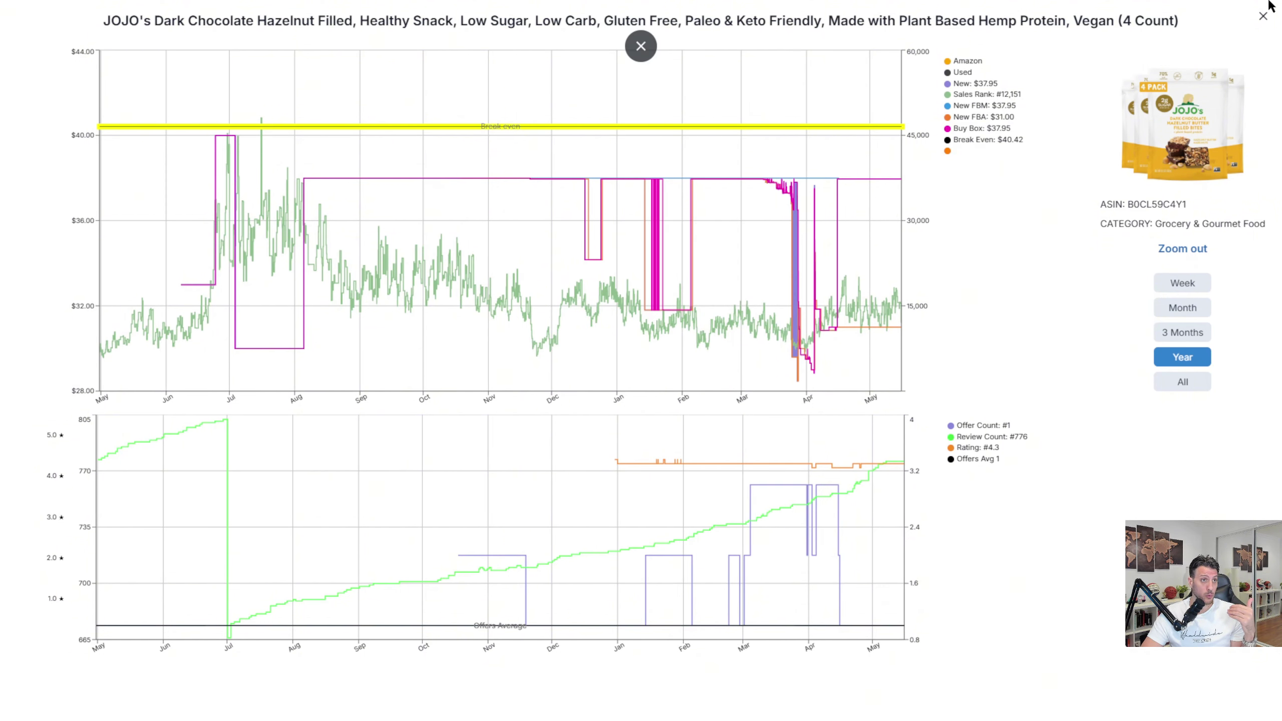
pyautogui.click(1263, 16)
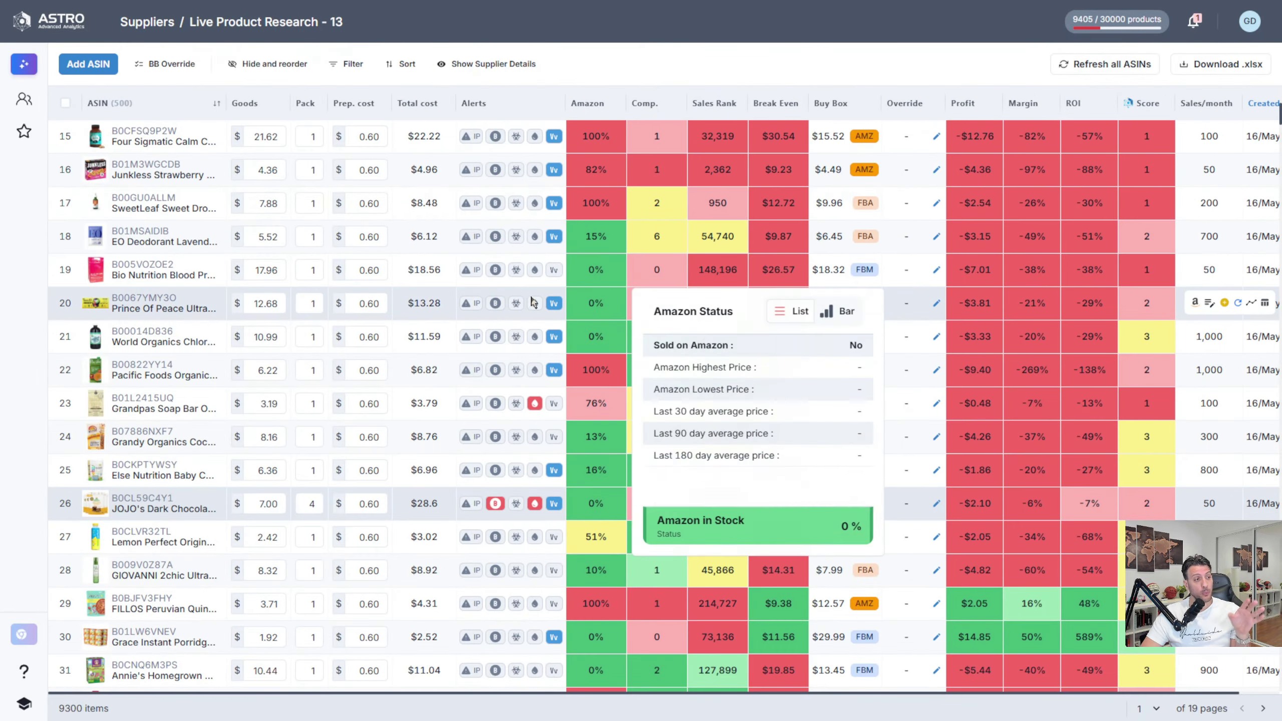
pyautogui.moveTo(676, 288)
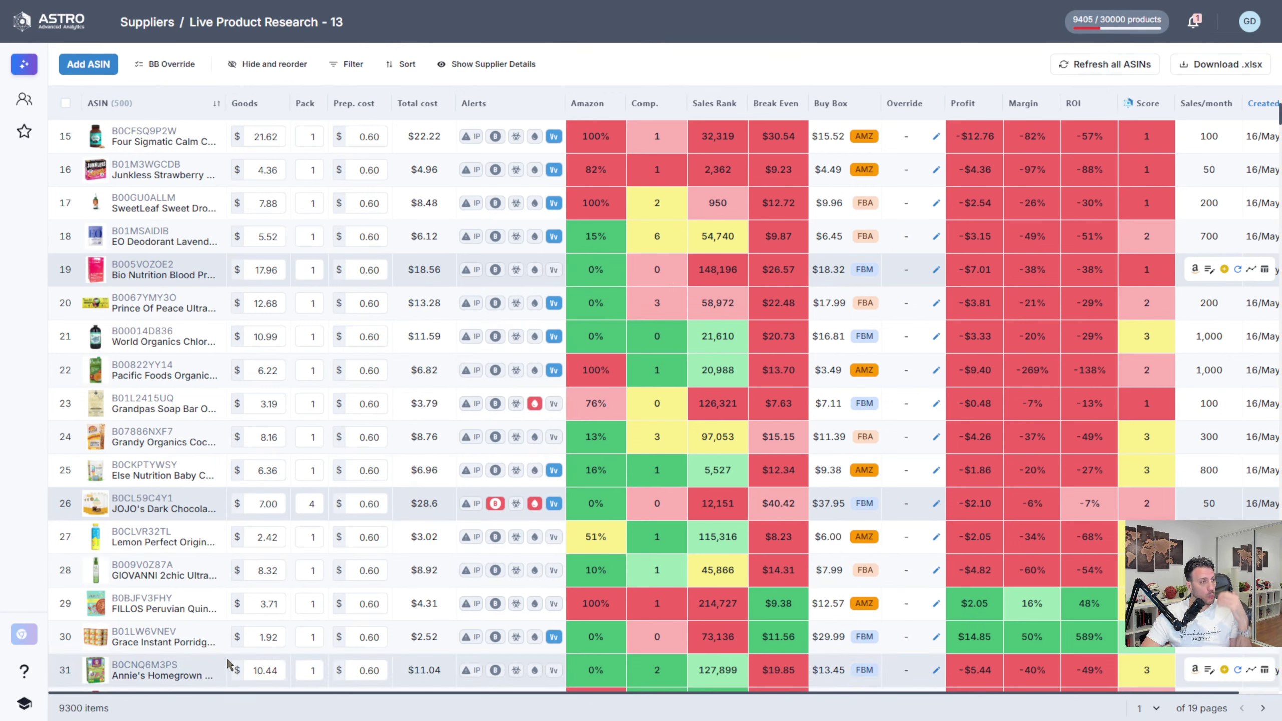
pyautogui.moveTo(217, 672)
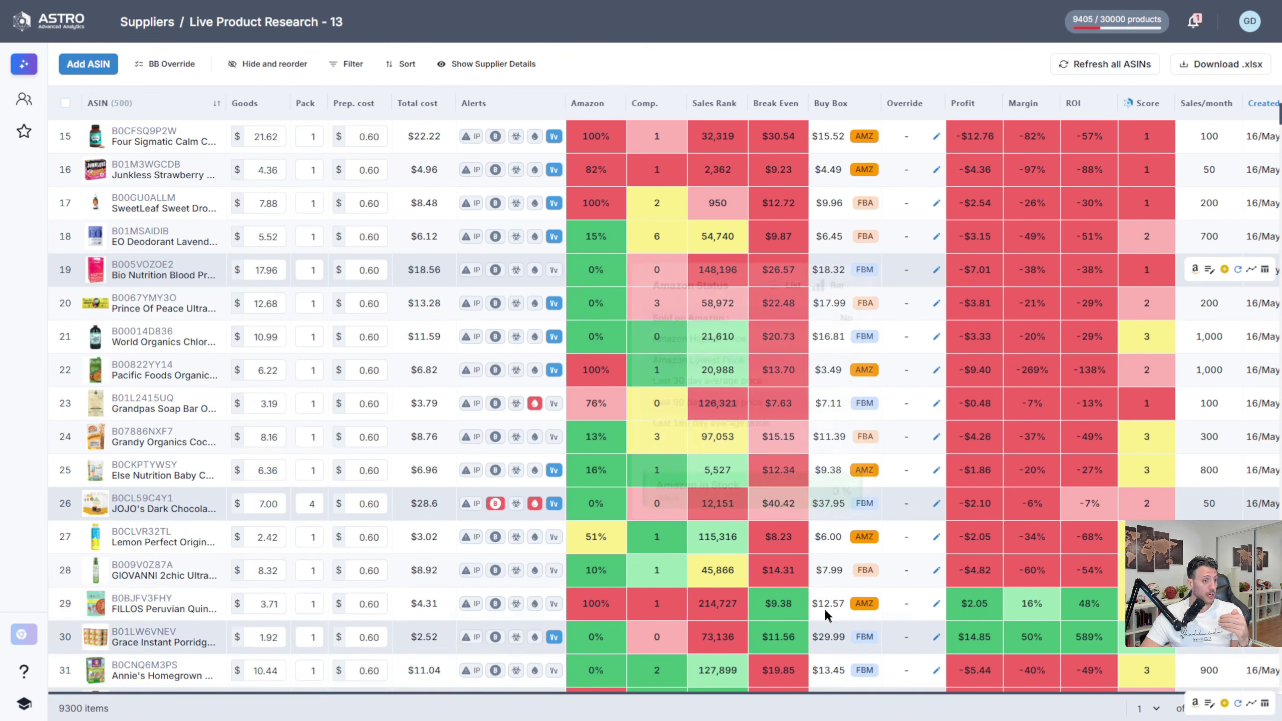
# Step: Start a product filter with the condition that Brand is a Seller equals True
pyautogui.moveTo(130, 613)
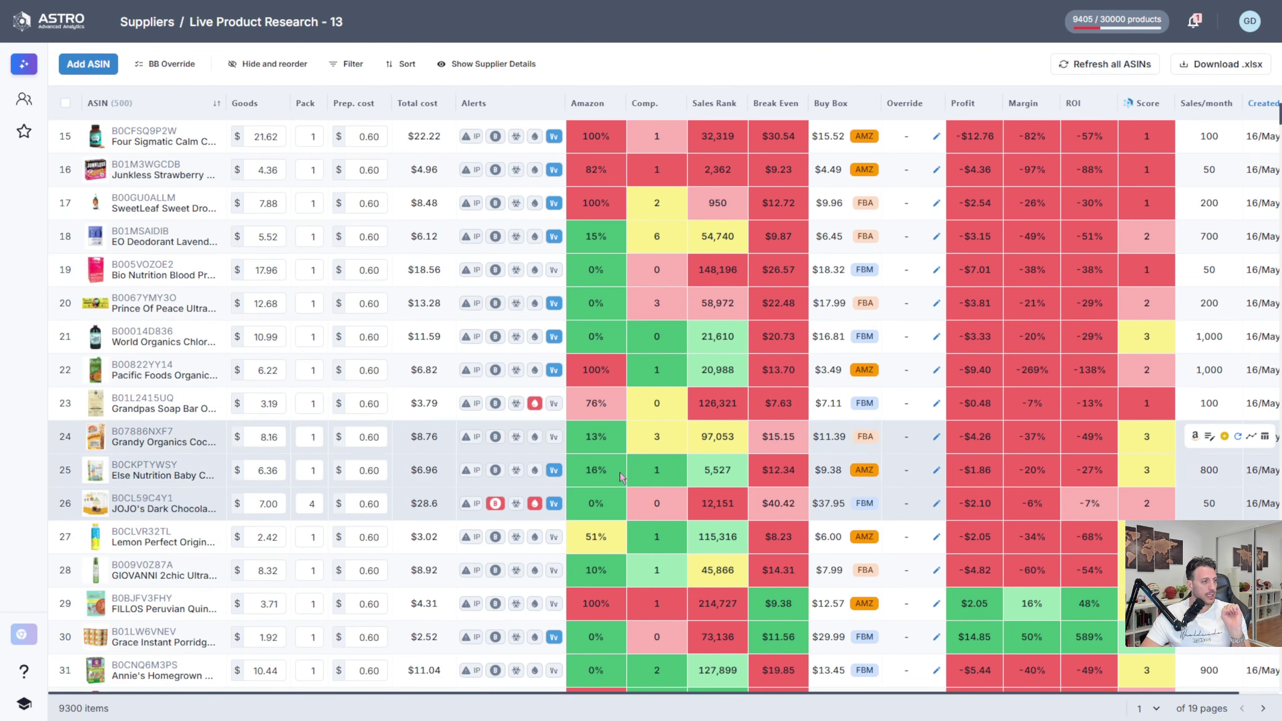
pyautogui.moveTo(498, 510)
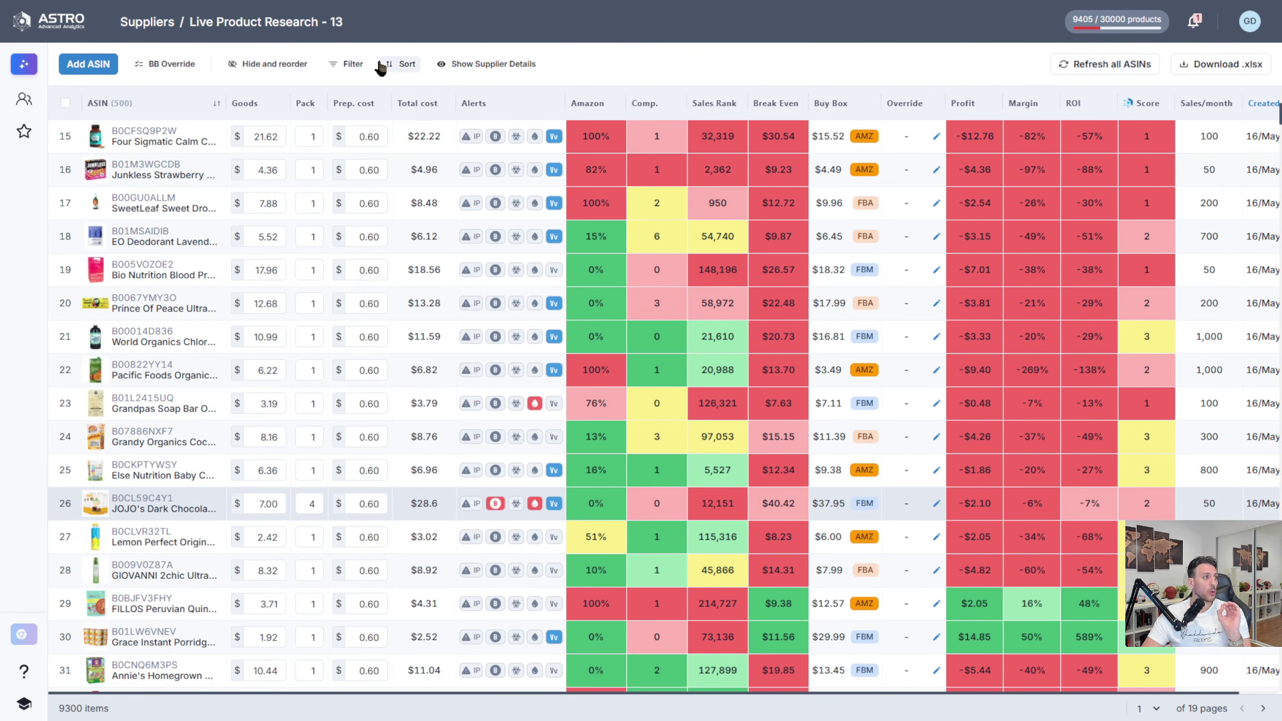
pyautogui.click(352, 64)
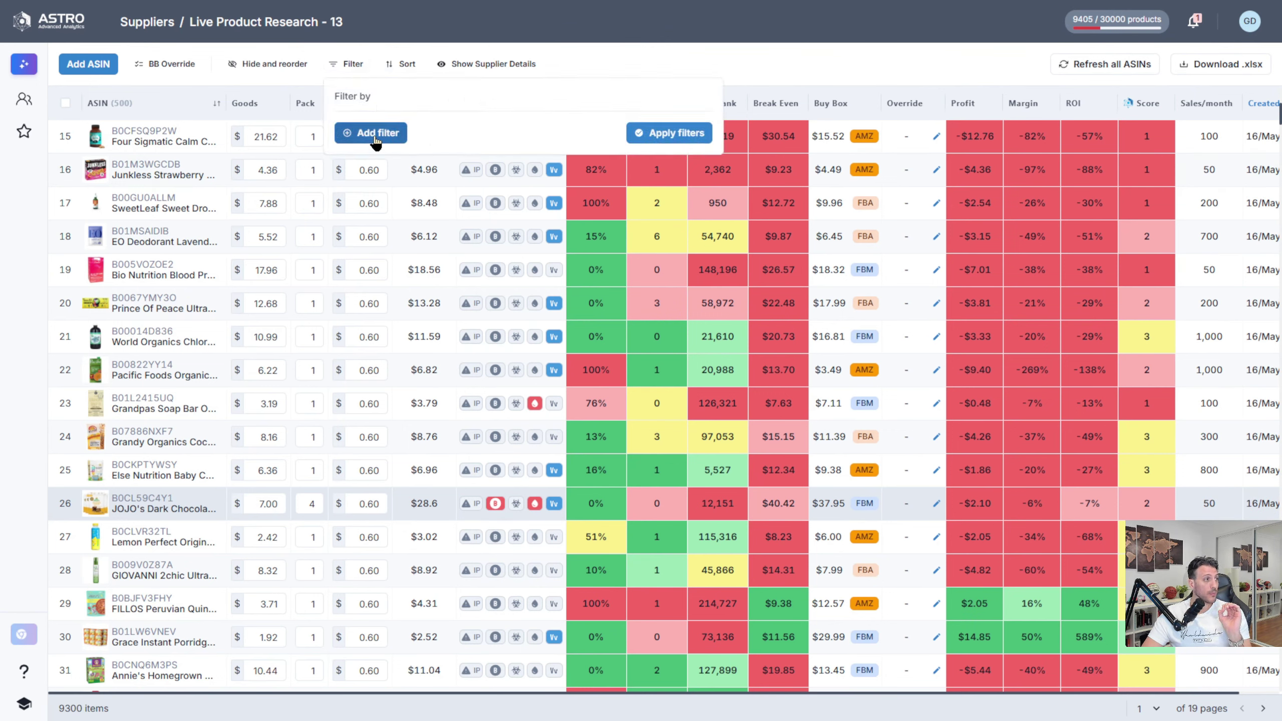
pyautogui.click(397, 132)
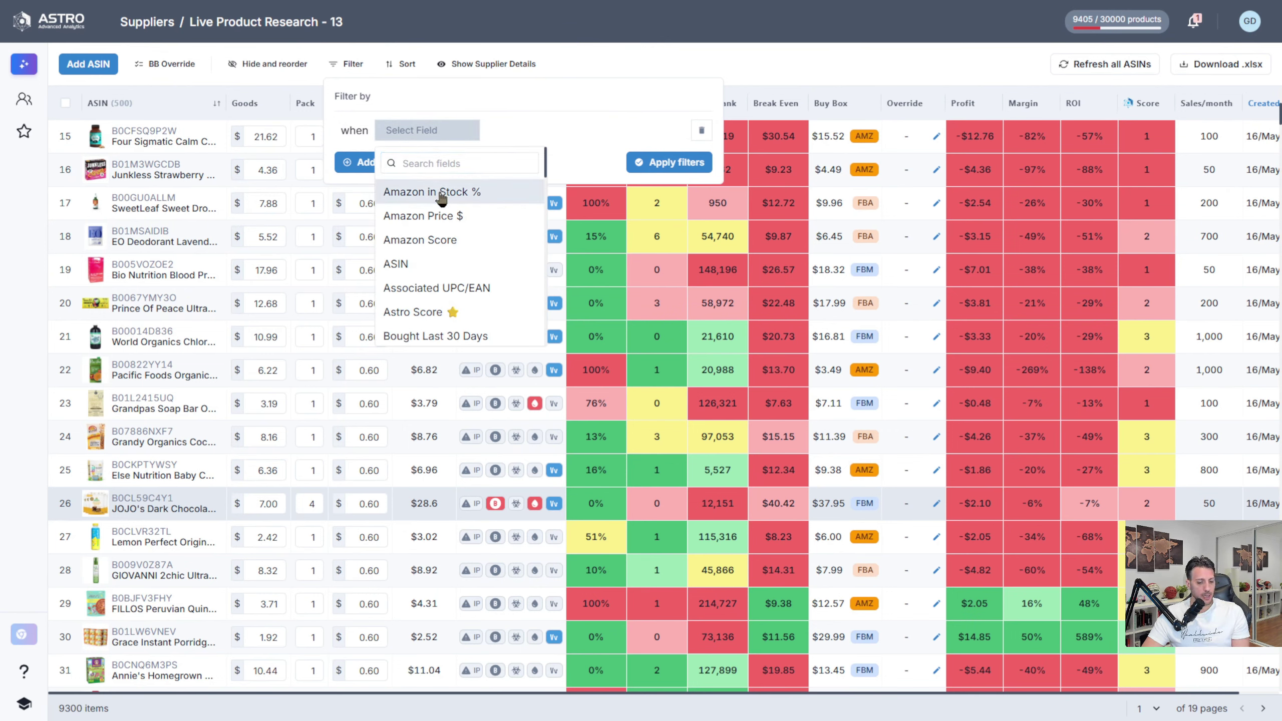
pyautogui.click(441, 165)
pyautogui.write('bra')
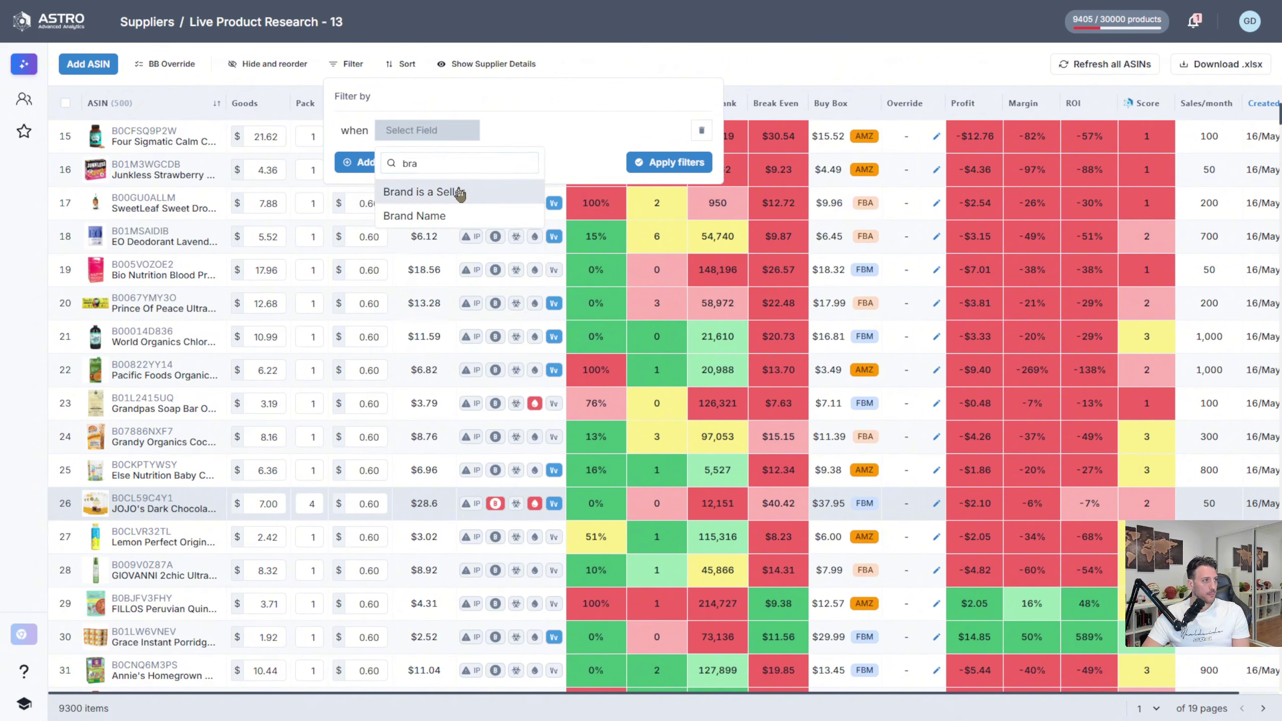
pyautogui.click(452, 192)
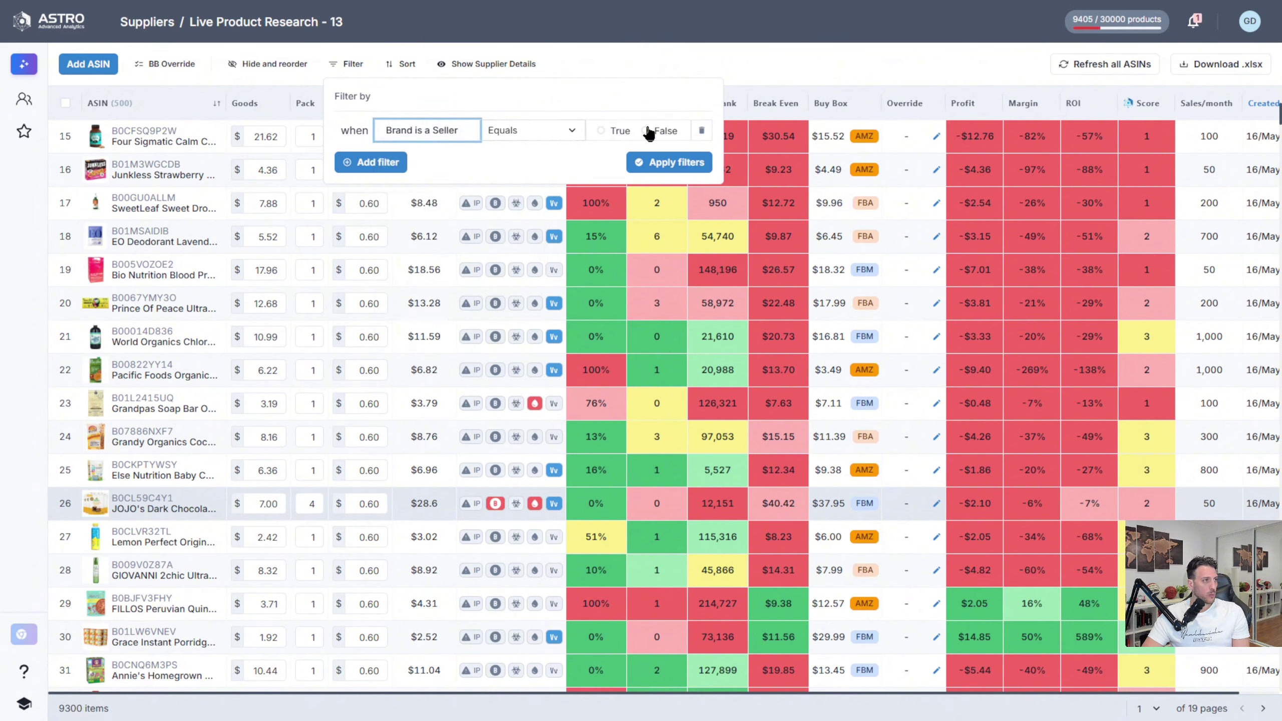
pyautogui.click(621, 131)
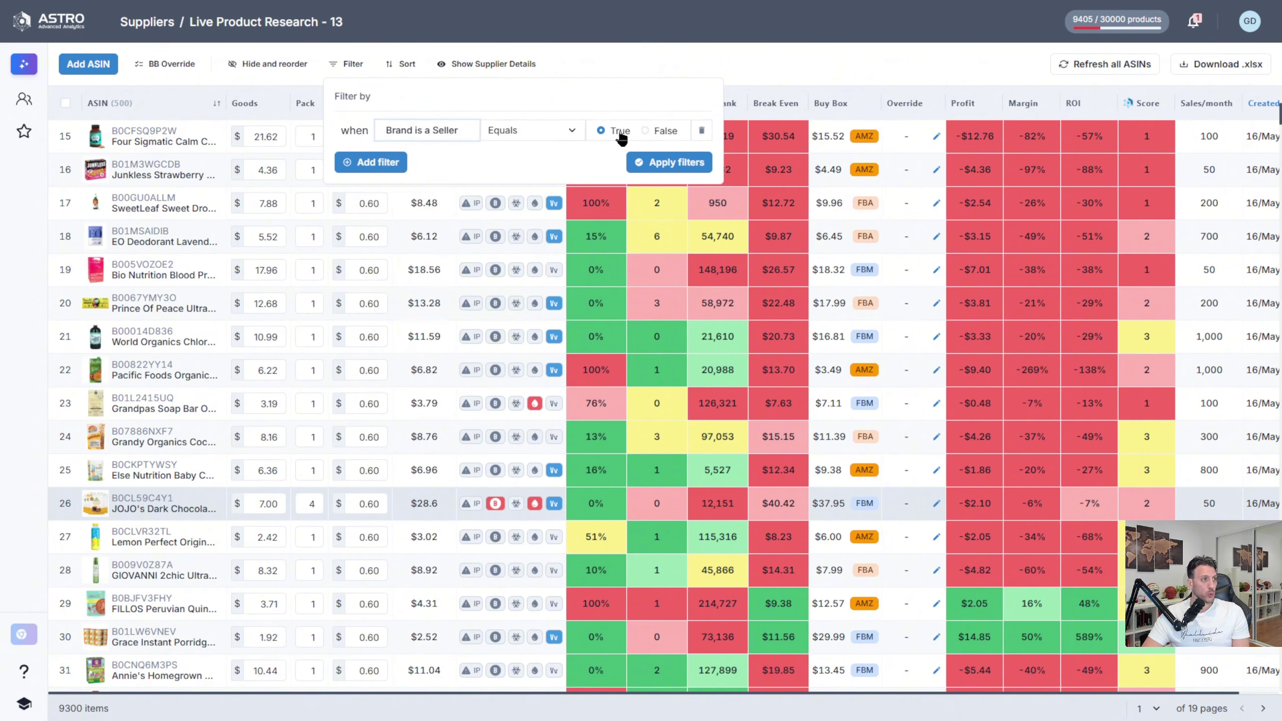
# Step: Add a second filter condition for FBA Offers equal to 1 and apply the filters to the product list
pyautogui.click(391, 165)
pyautogui.click(396, 161)
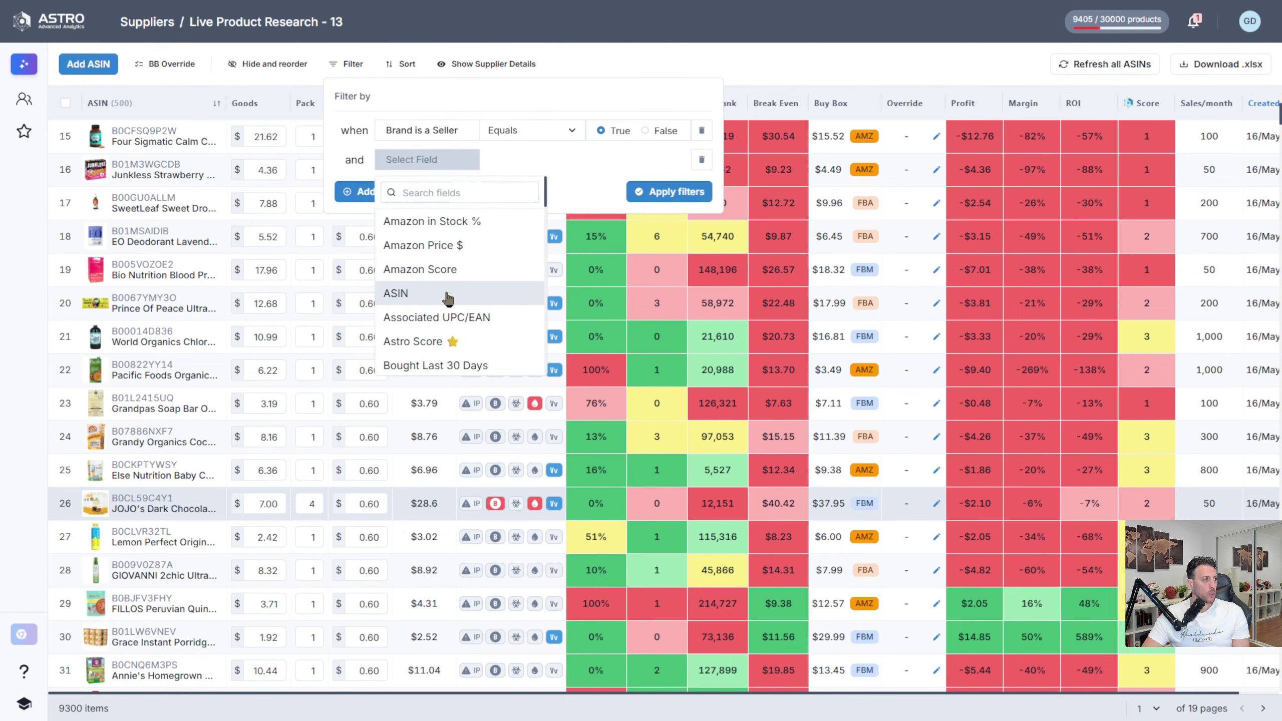
pyautogui.scroll(-9, 447, 298)
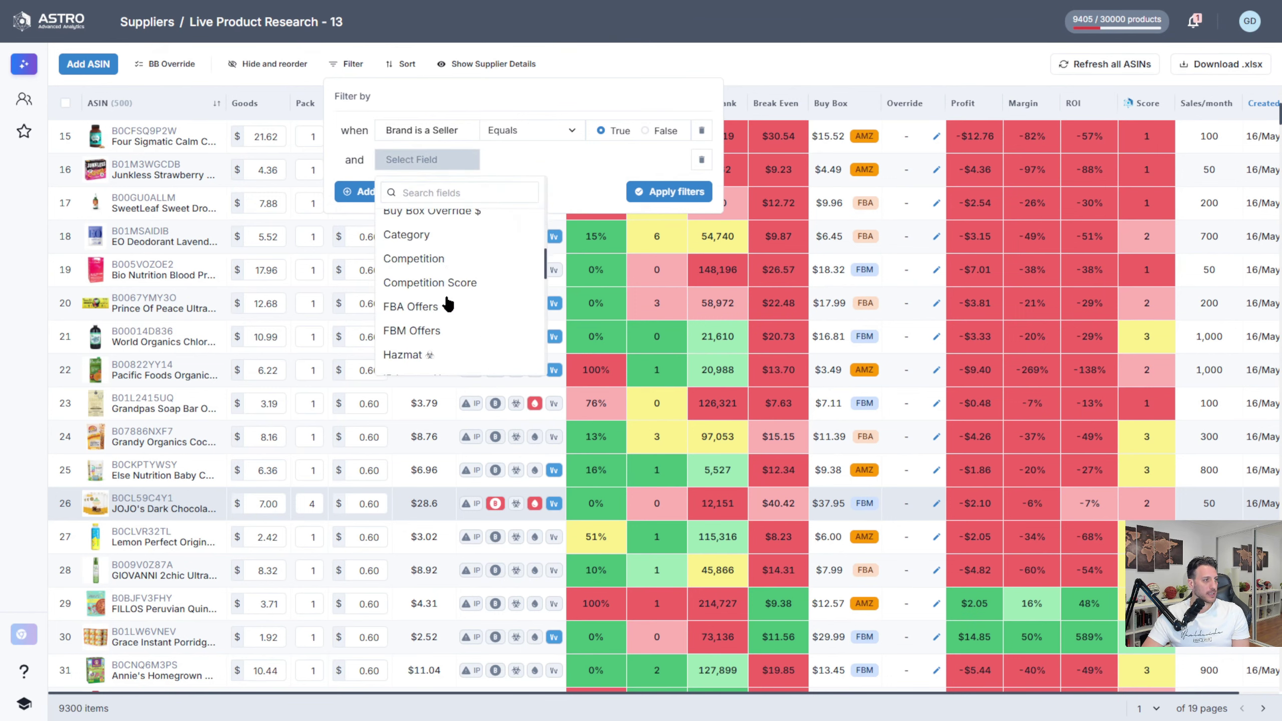
pyautogui.scroll(2, 448, 304)
pyautogui.scroll(-2, 445, 308)
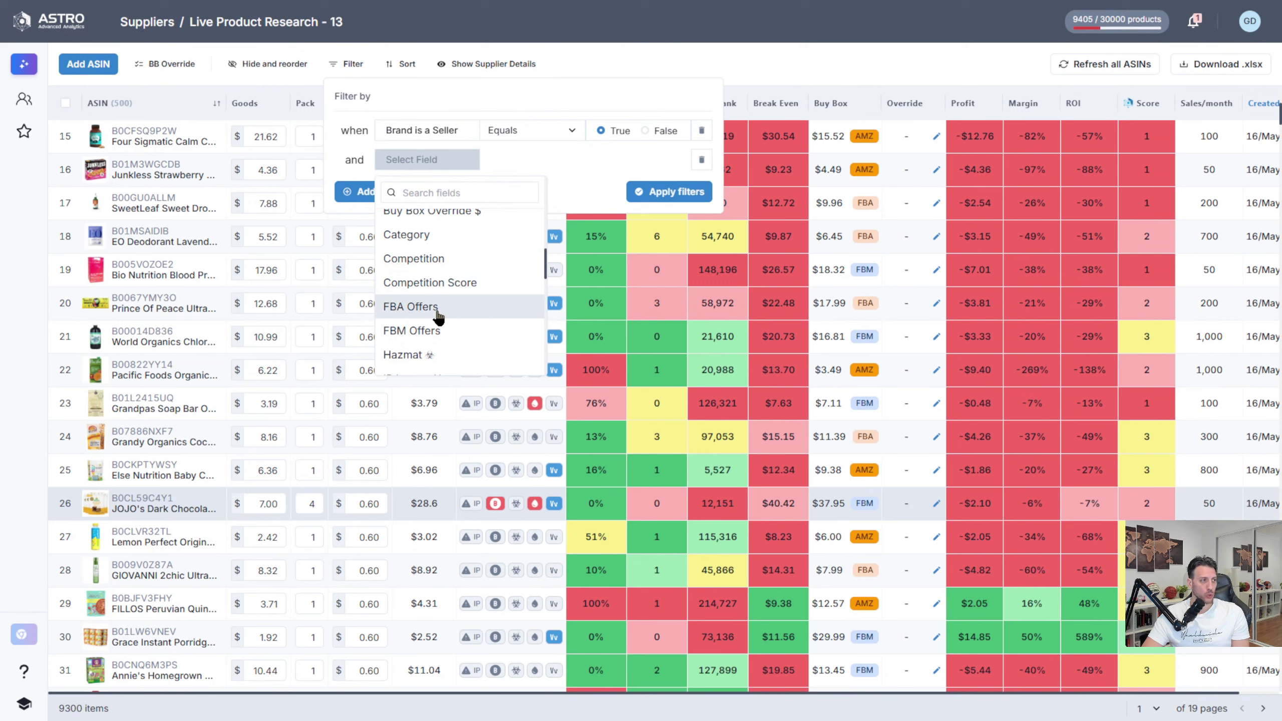
pyautogui.click(443, 314)
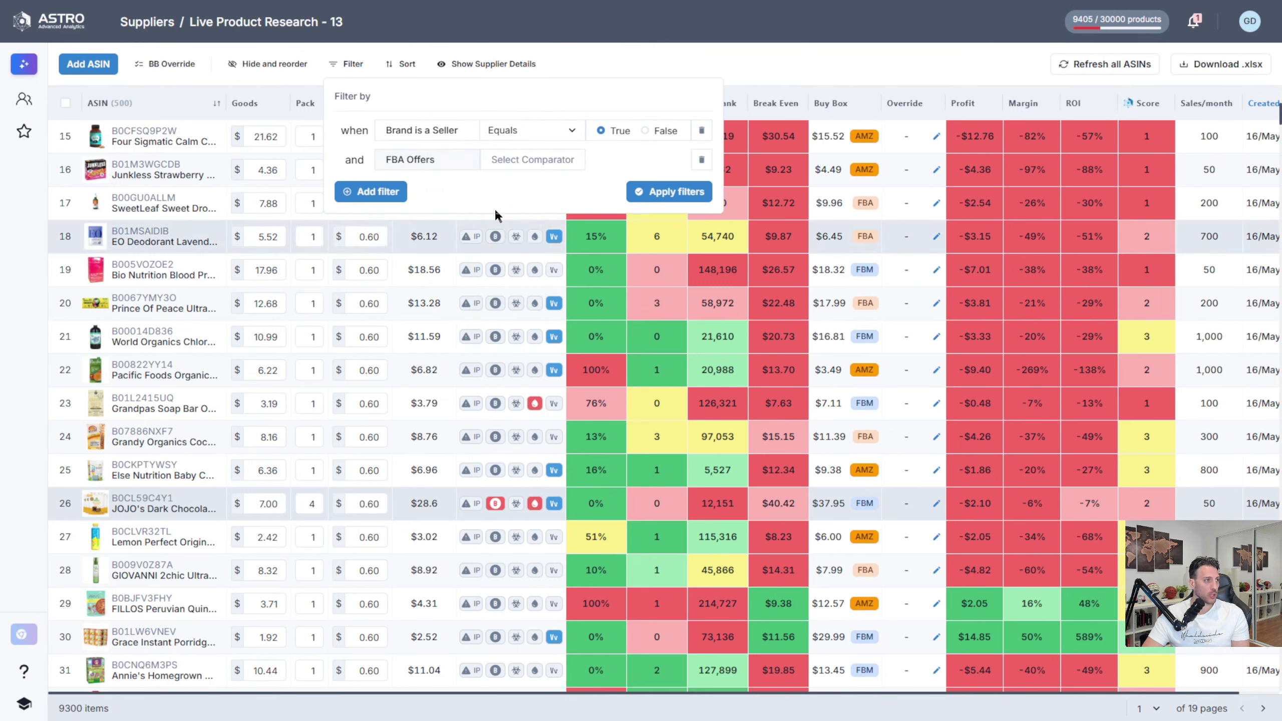
pyautogui.click(534, 162)
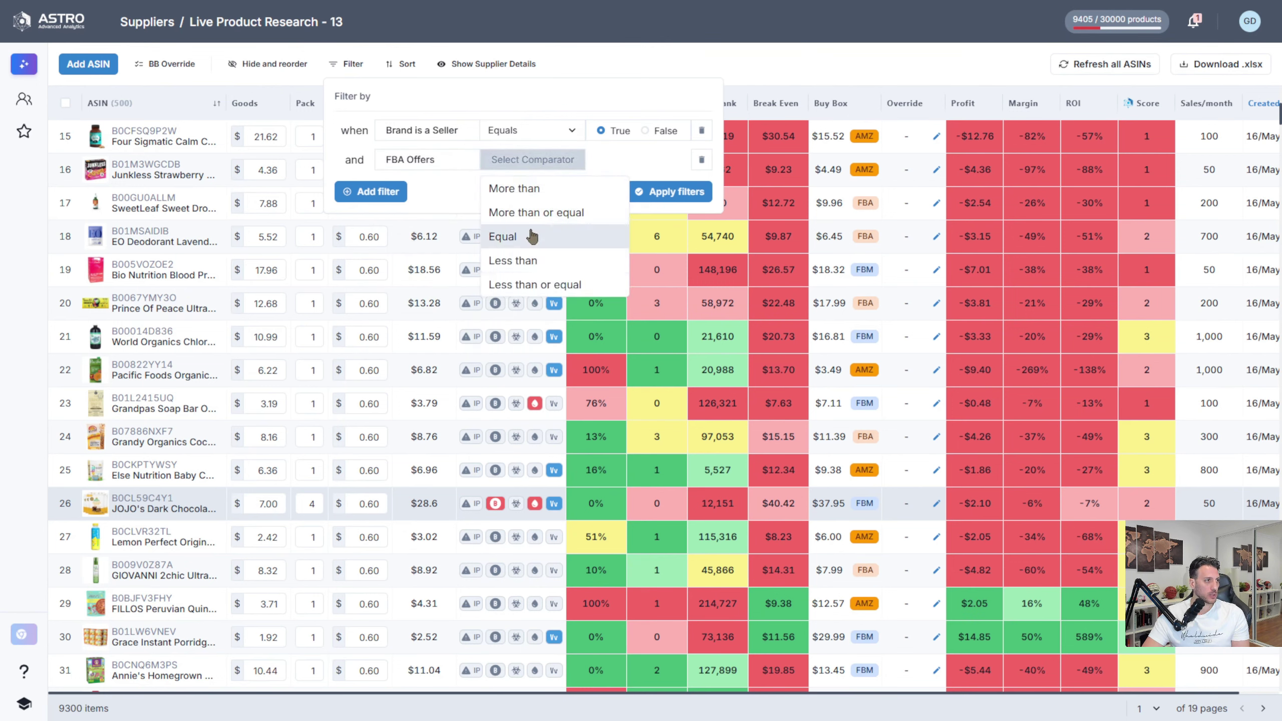
pyautogui.click(535, 234)
pyautogui.click(631, 162)
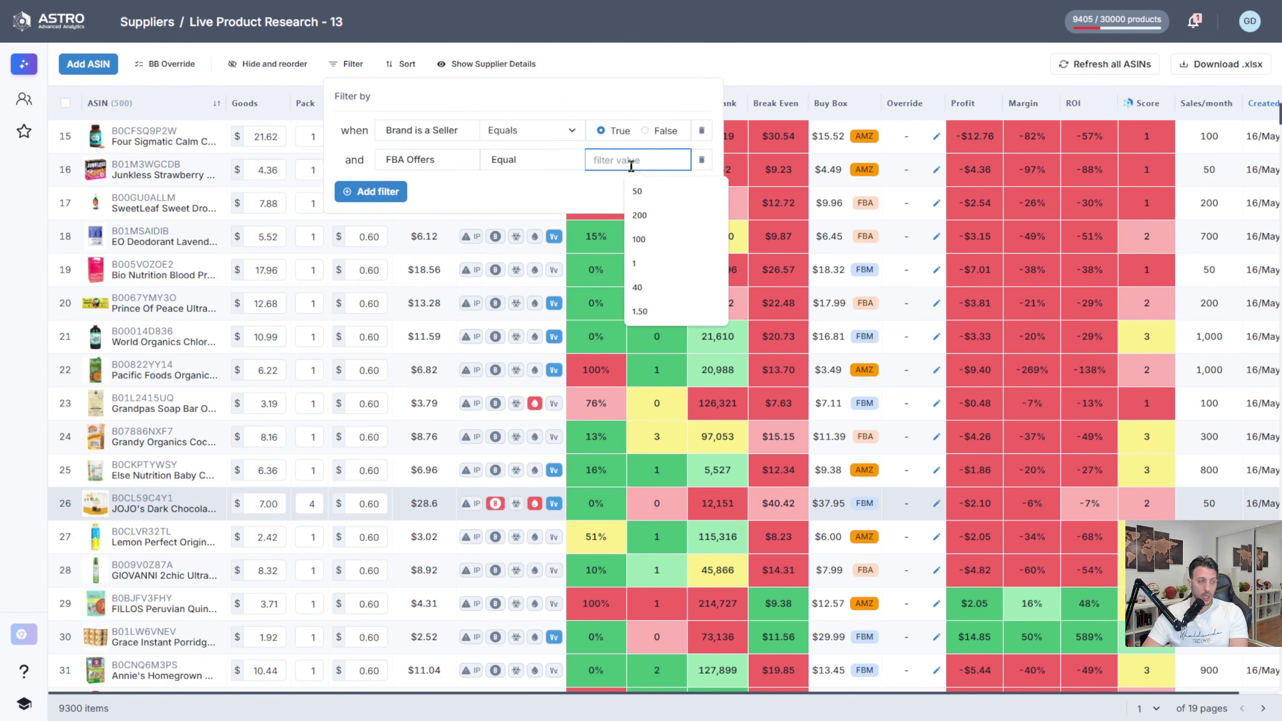
pyautogui.click(652, 196)
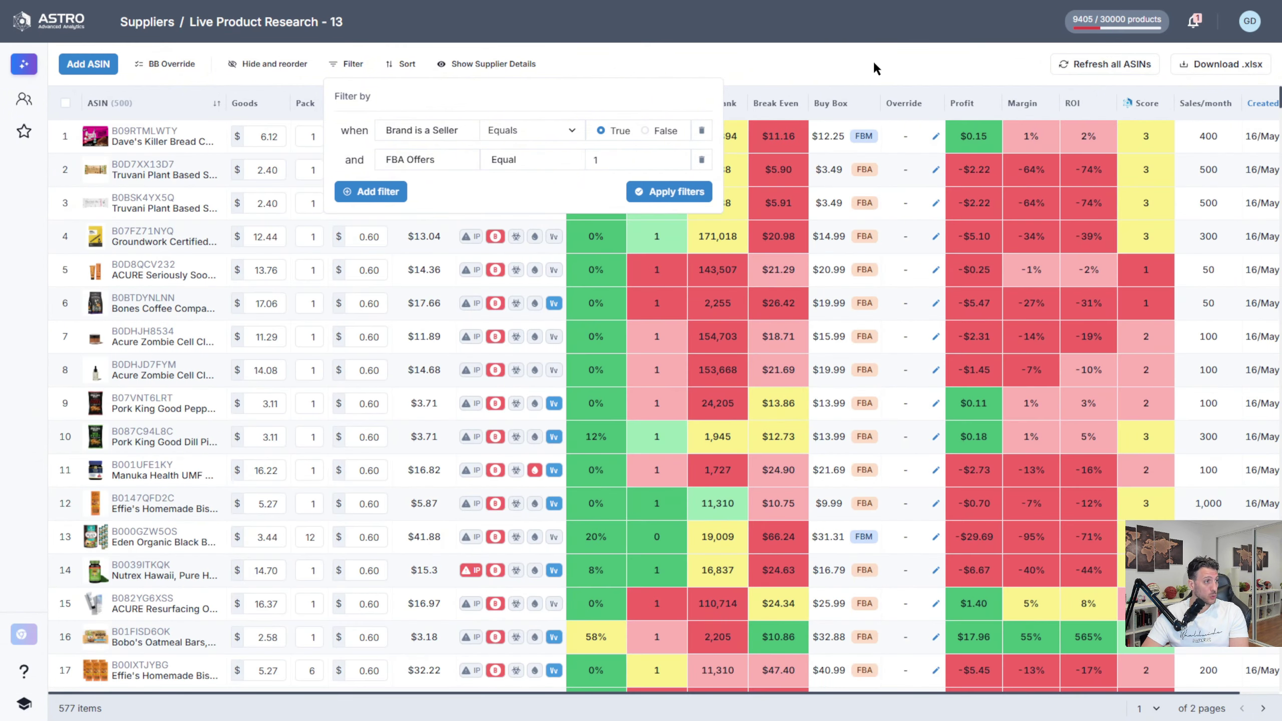
pyautogui.click(873, 68)
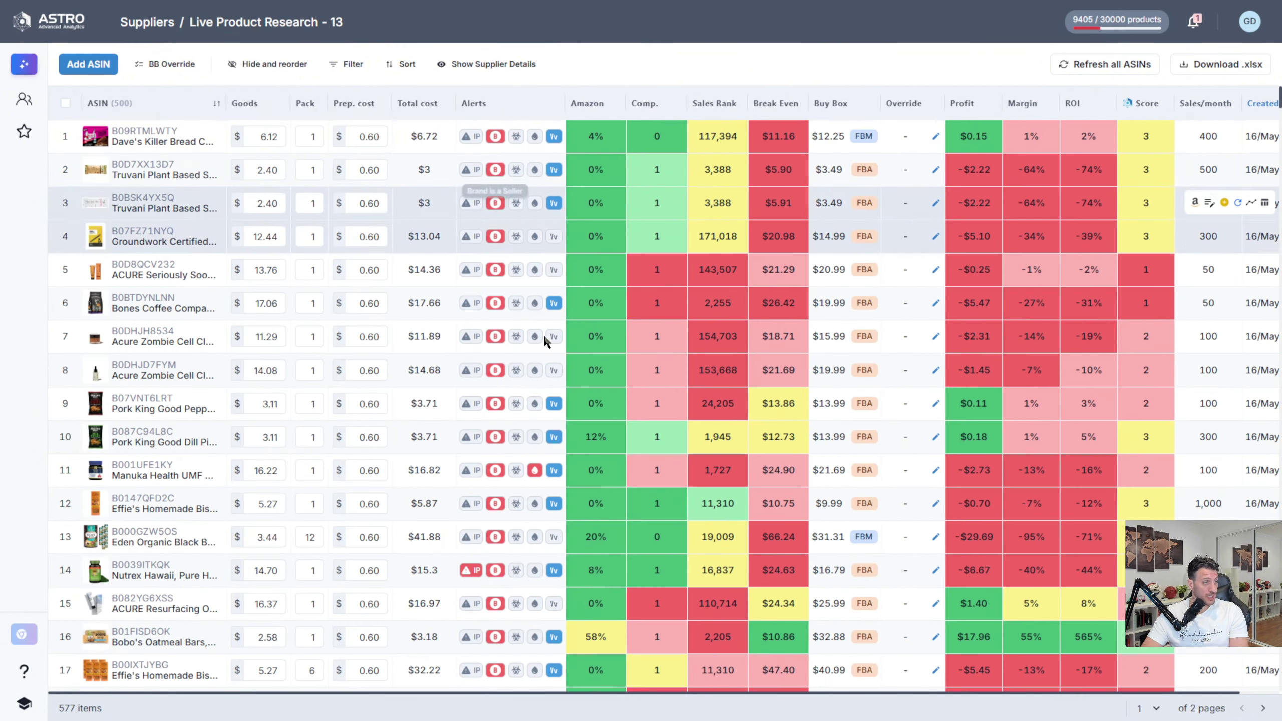
# Step: Open the details of Nutrex Hawaii Spirulina Powder in row 14 and change the time range for the sellers' Buy Box win share
pyautogui.moveTo(576, 395)
pyautogui.scroll(-3, 575, 393)
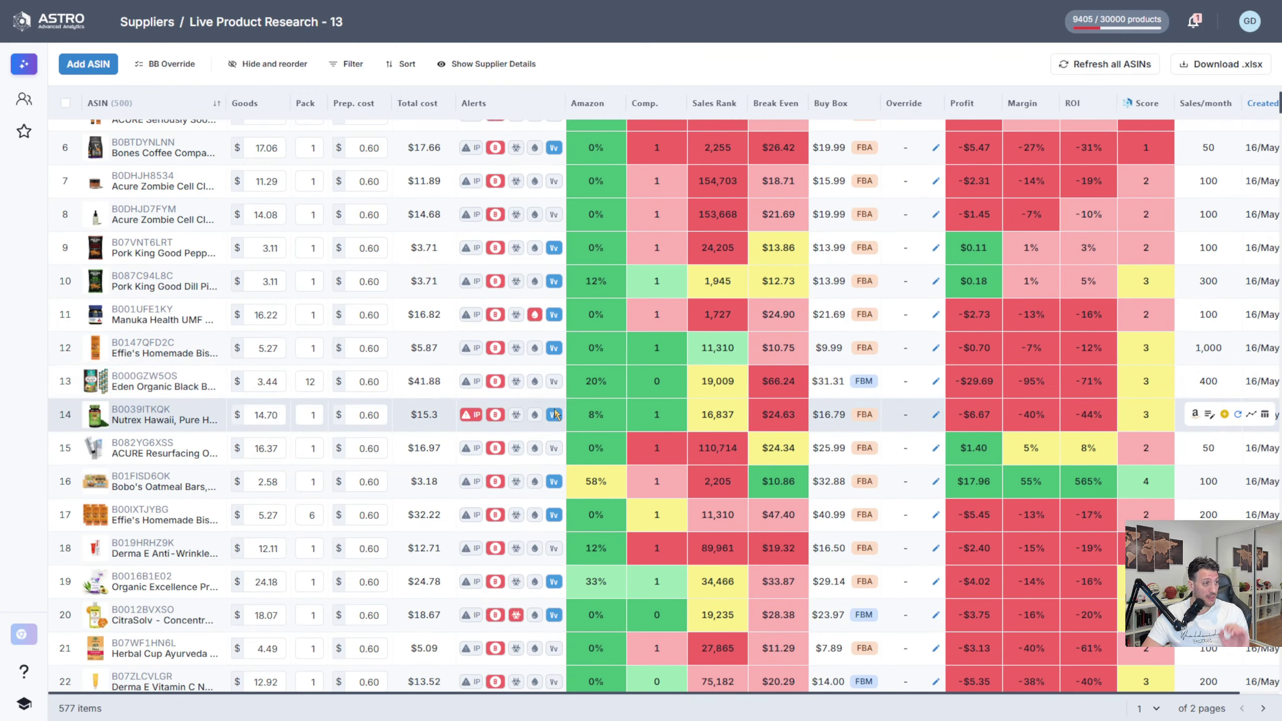
pyautogui.moveTo(144, 418)
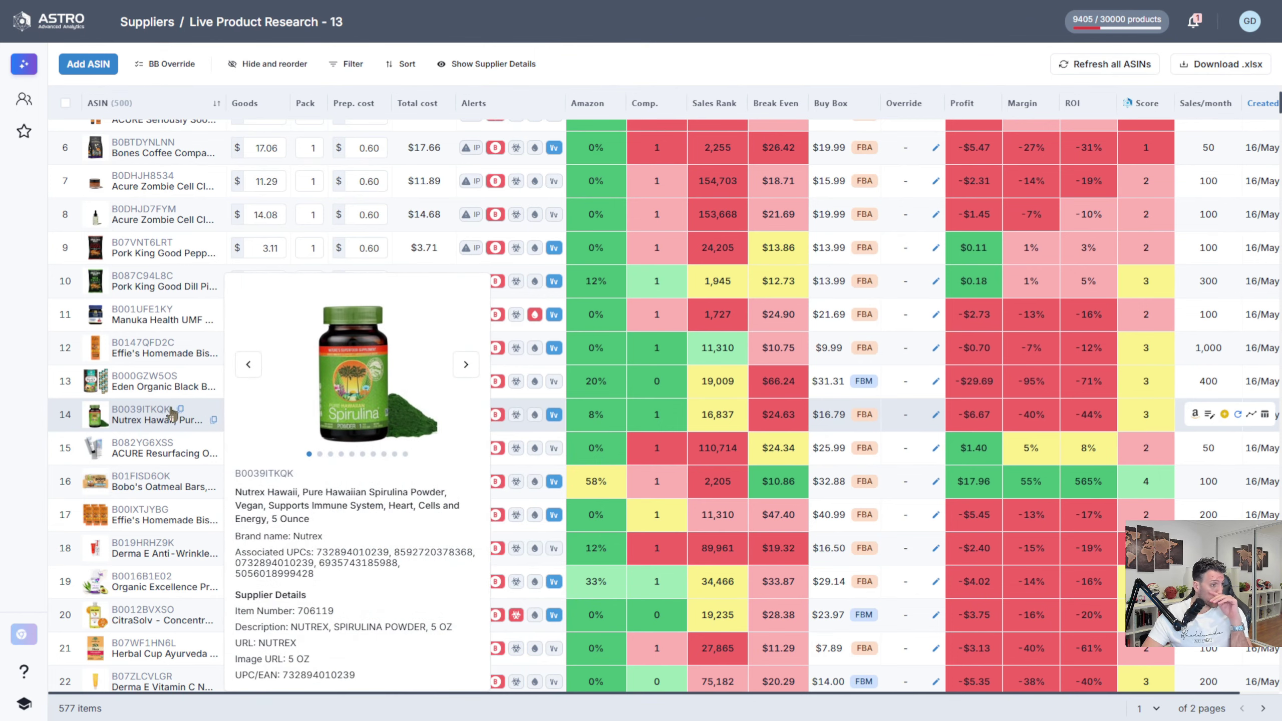
pyautogui.click(151, 418)
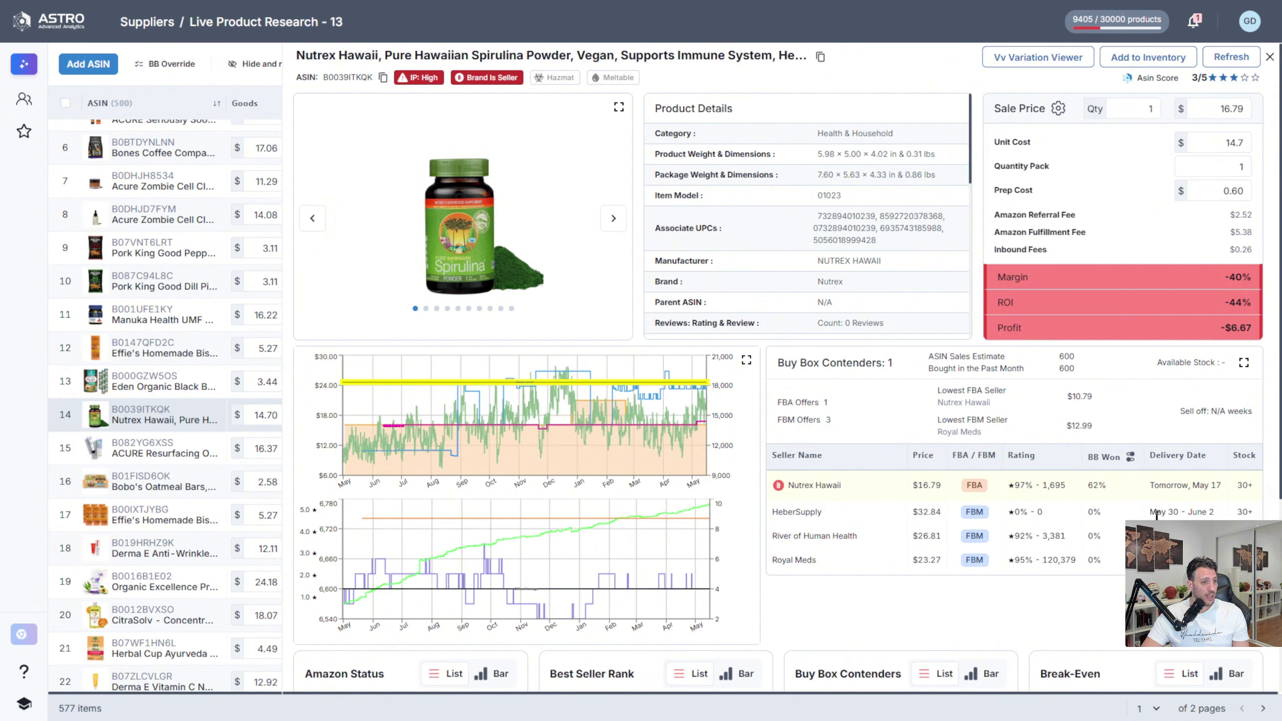
pyautogui.click(1130, 457)
pyautogui.click(949, 521)
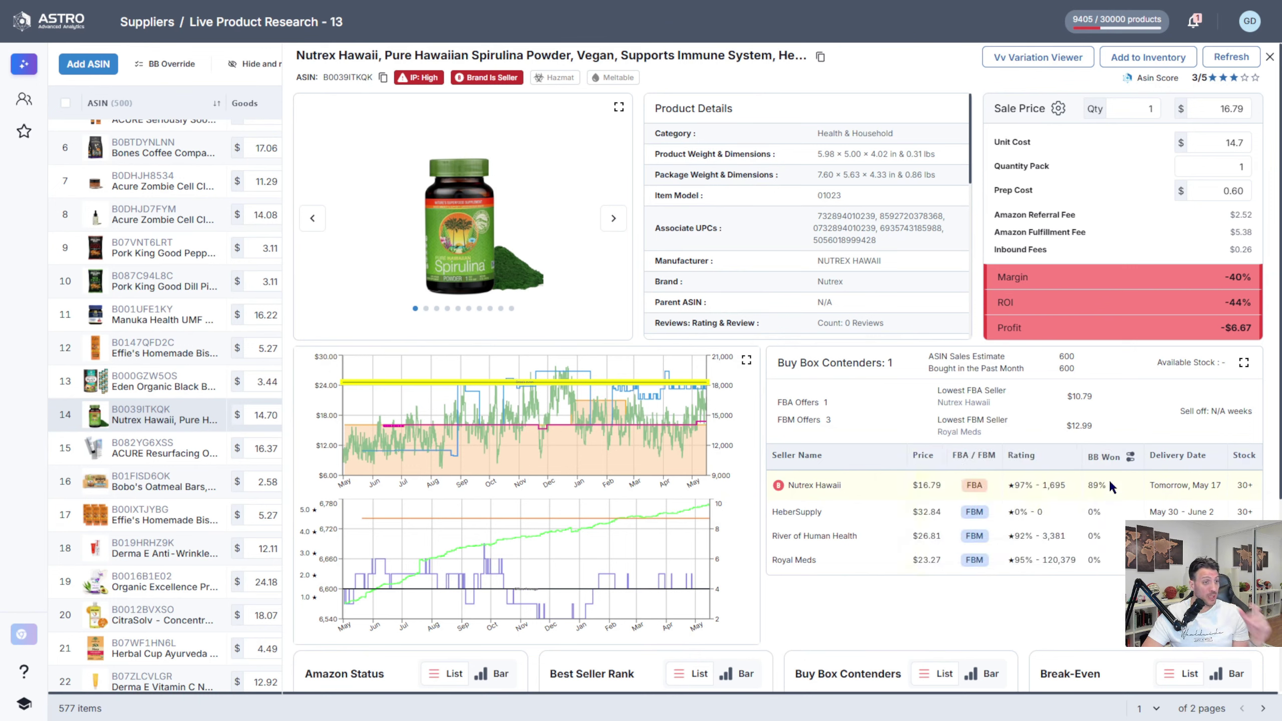
# Step: Sort the Nutrex Hawaii listing's sellers by Buy Box win share, review its charts and statistics, and close the details
pyautogui.click(1124, 462)
pyautogui.click(1115, 463)
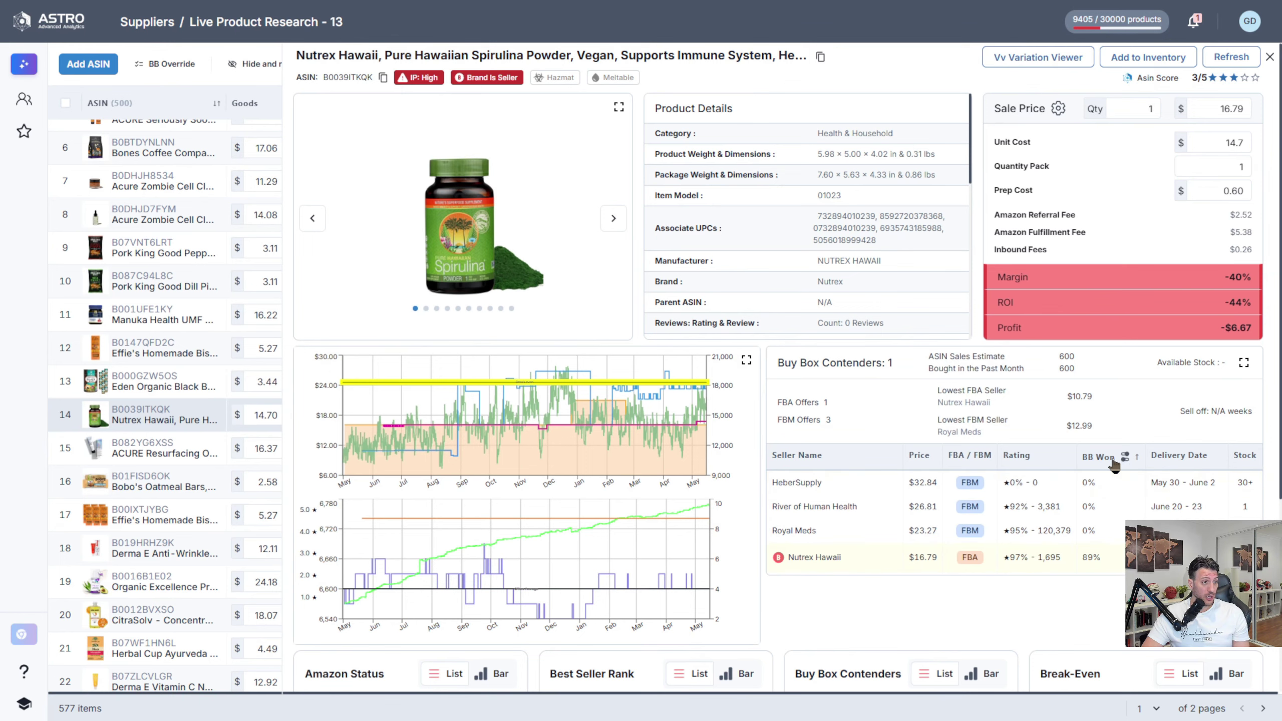
pyautogui.click(1112, 461)
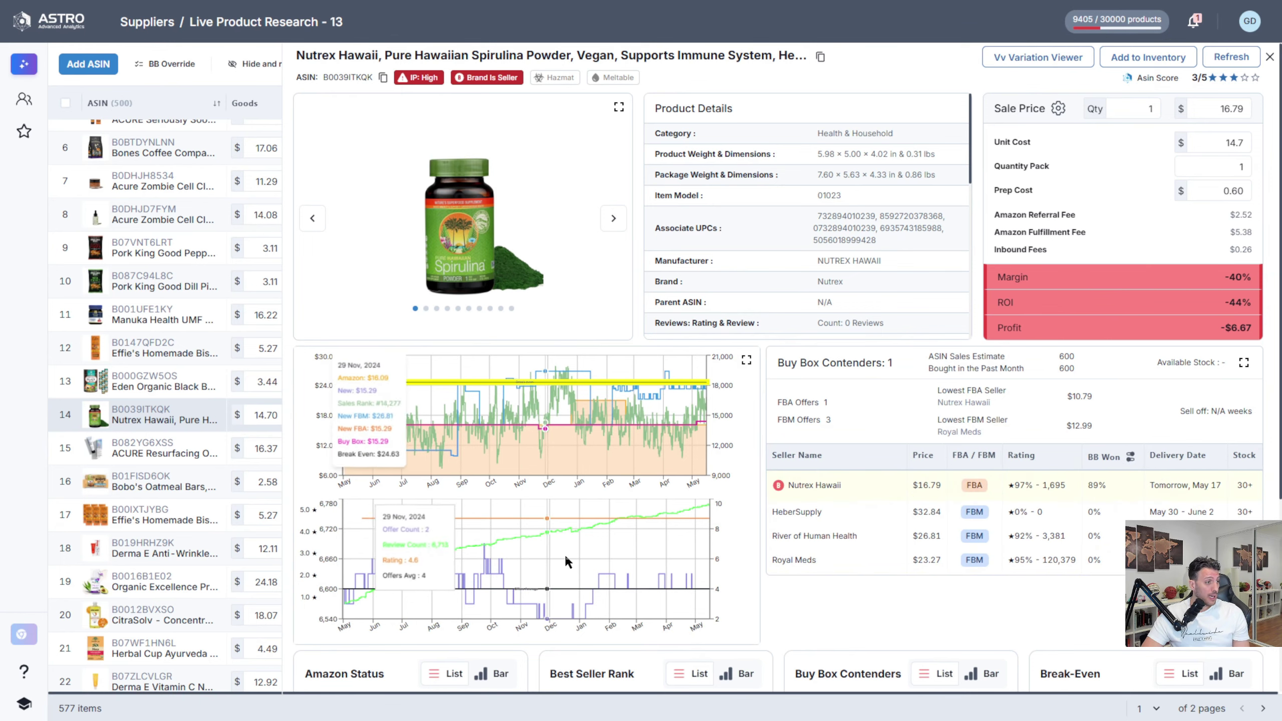
pyautogui.scroll(-3, 688, 486)
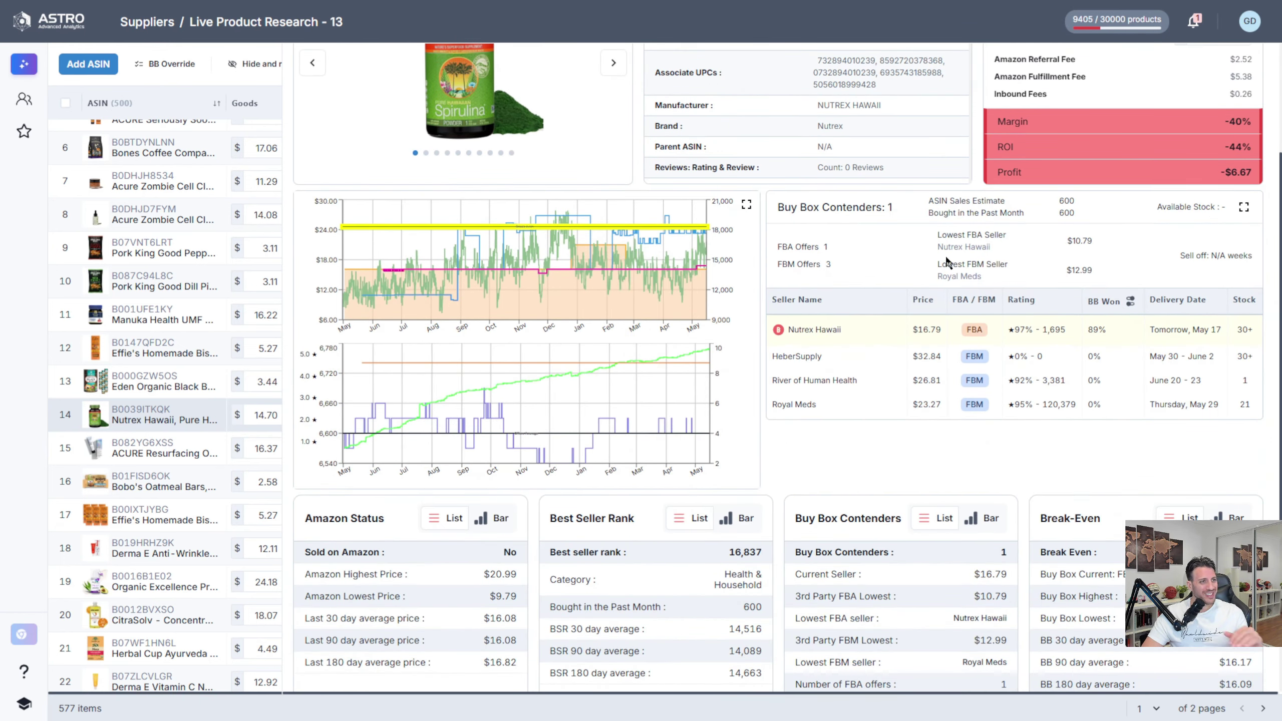
pyautogui.scroll(3, 882, 339)
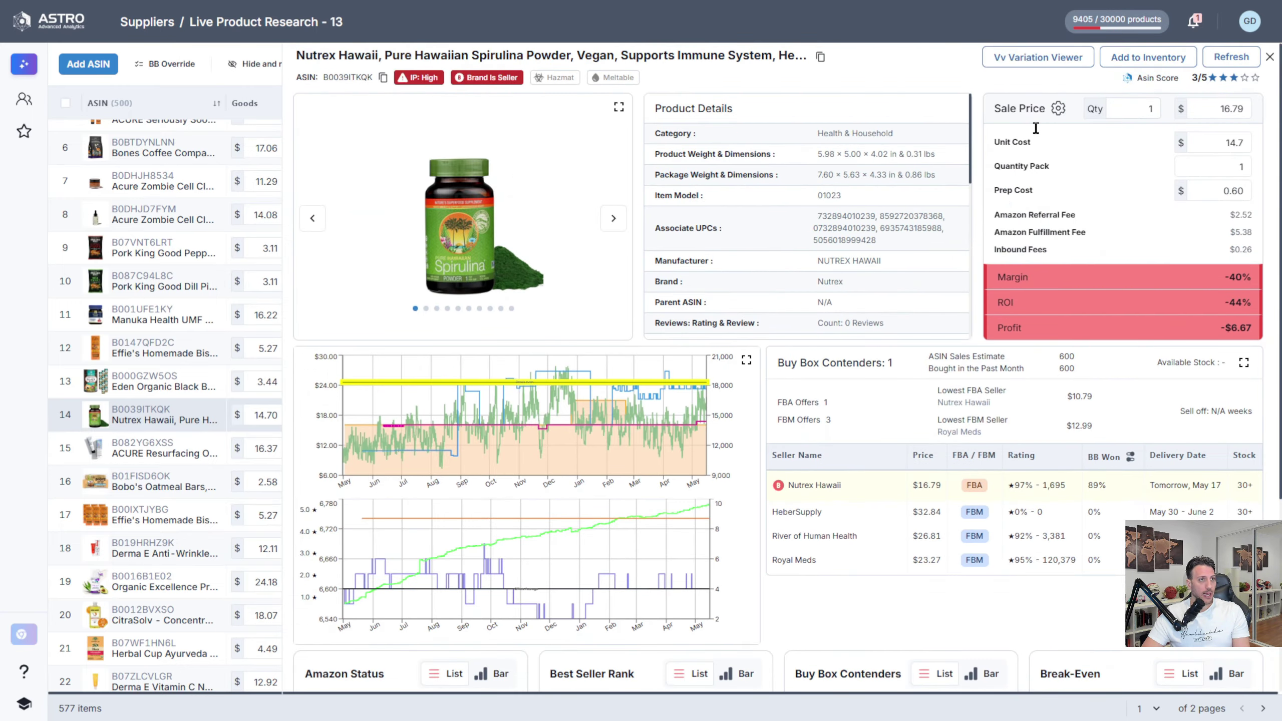
pyautogui.press('Escape')
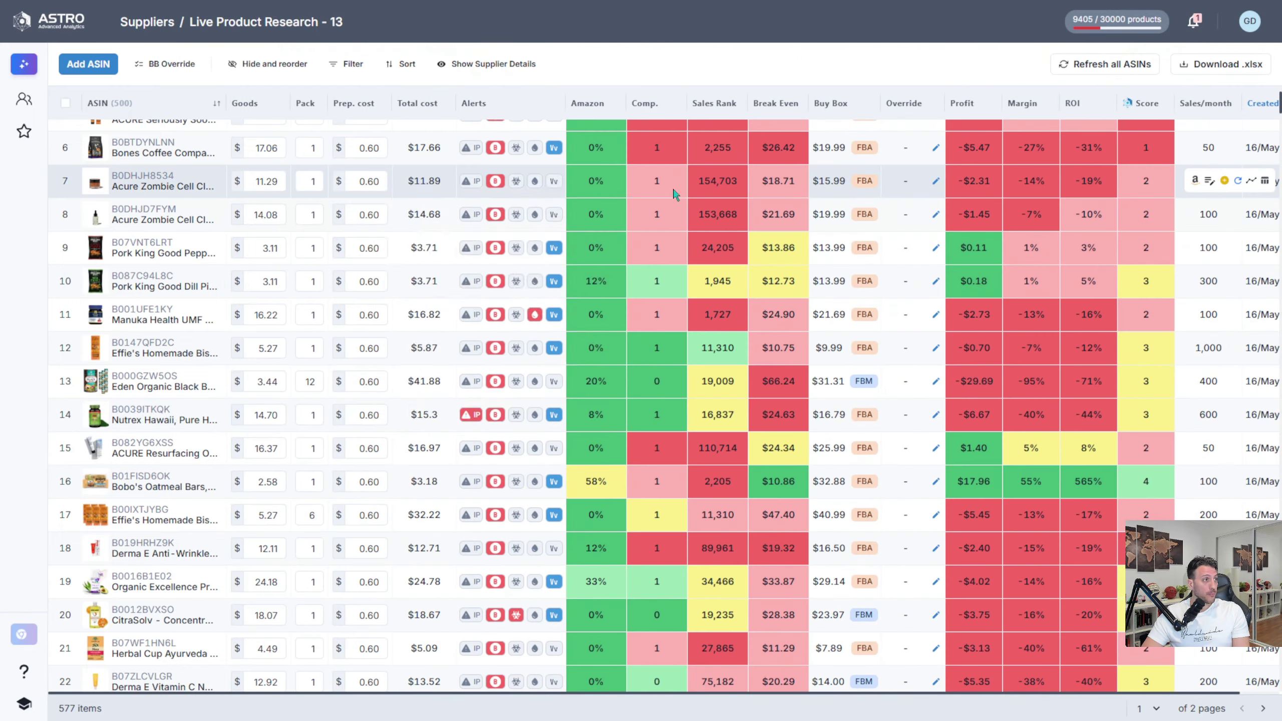
# Step: Select the listed products and delete all products matching the current filter
pyautogui.click(66, 105)
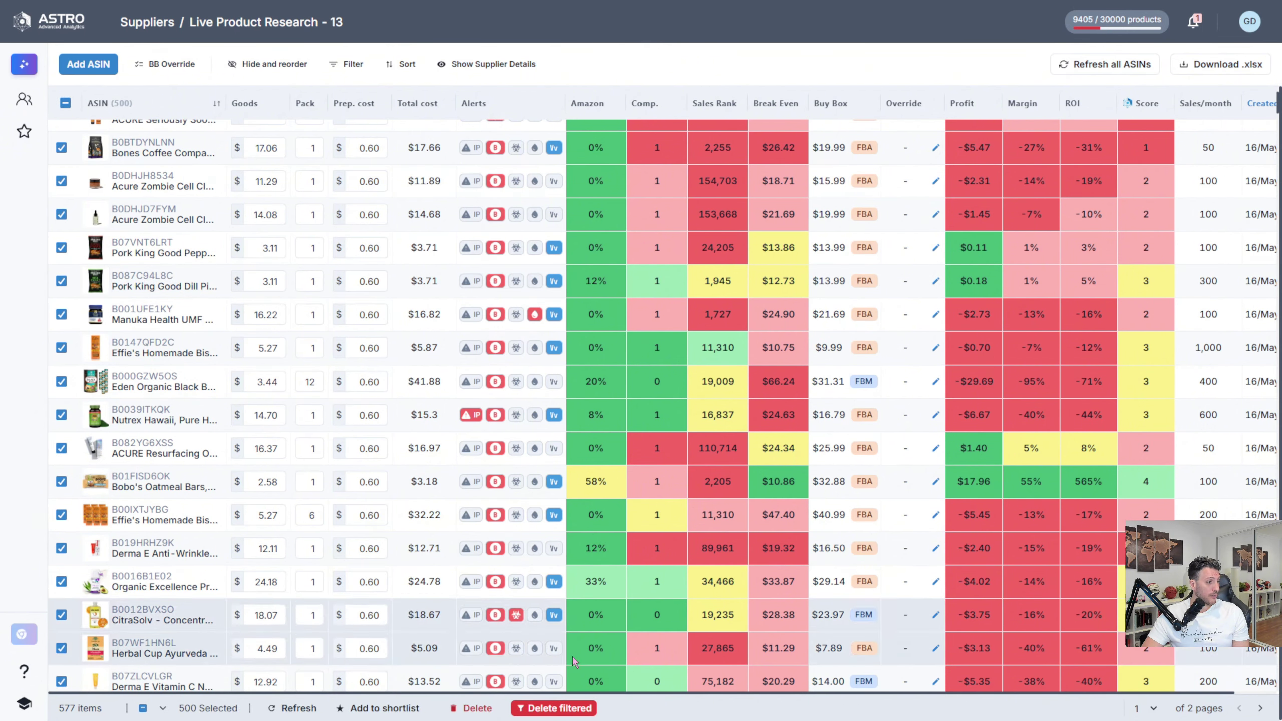
pyautogui.click(577, 708)
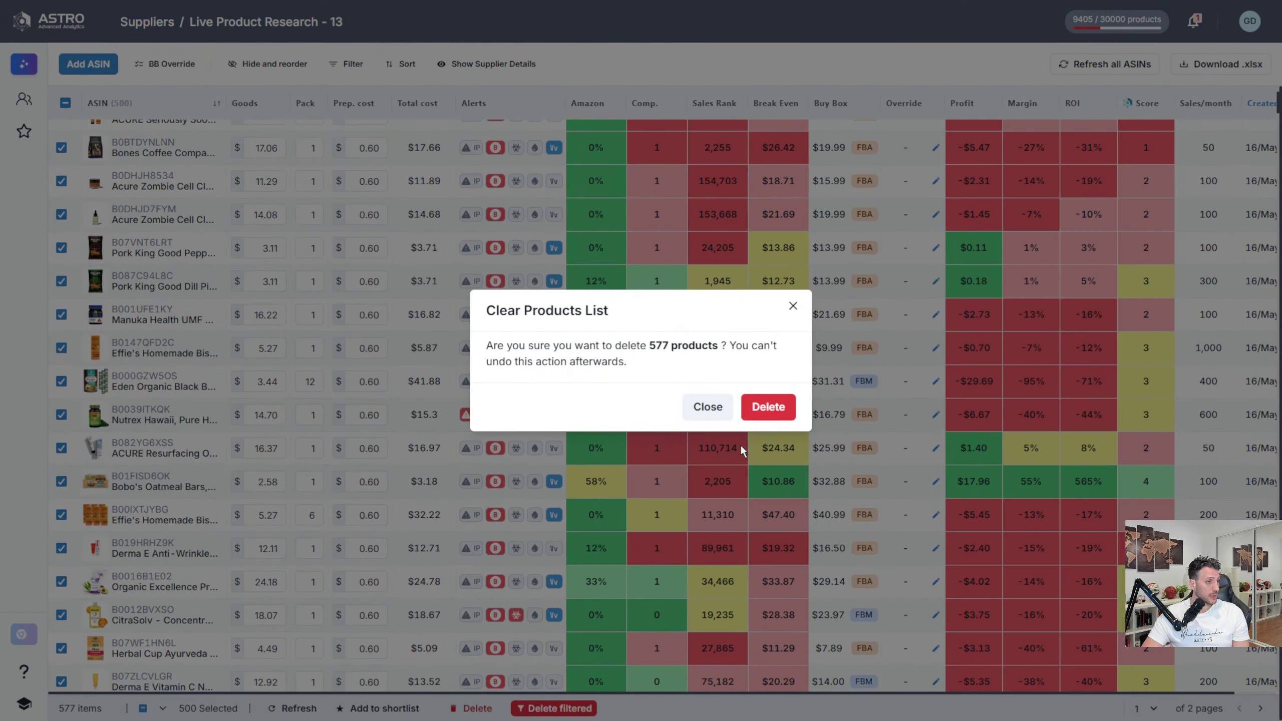
pyautogui.click(774, 421)
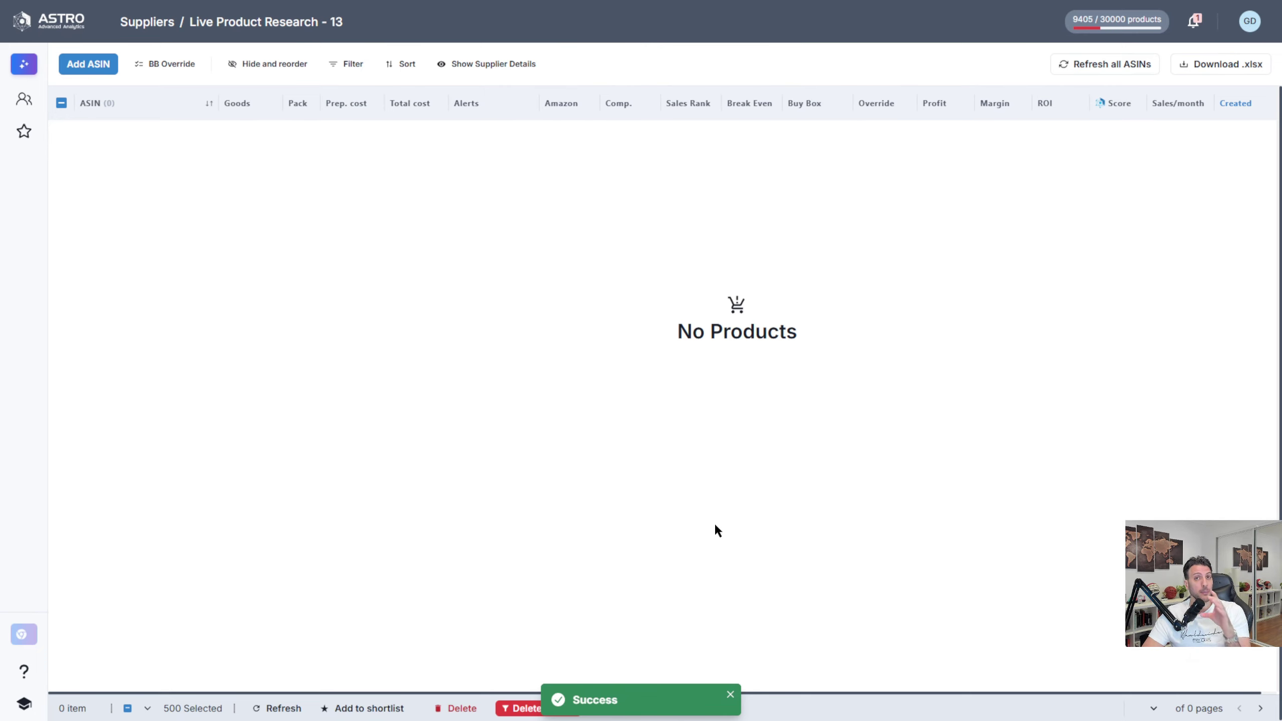
# Step: Remove the Brand is a Seller and FBA Offers conditions and apply the empty filter to show the remaining products
pyautogui.click(347, 70)
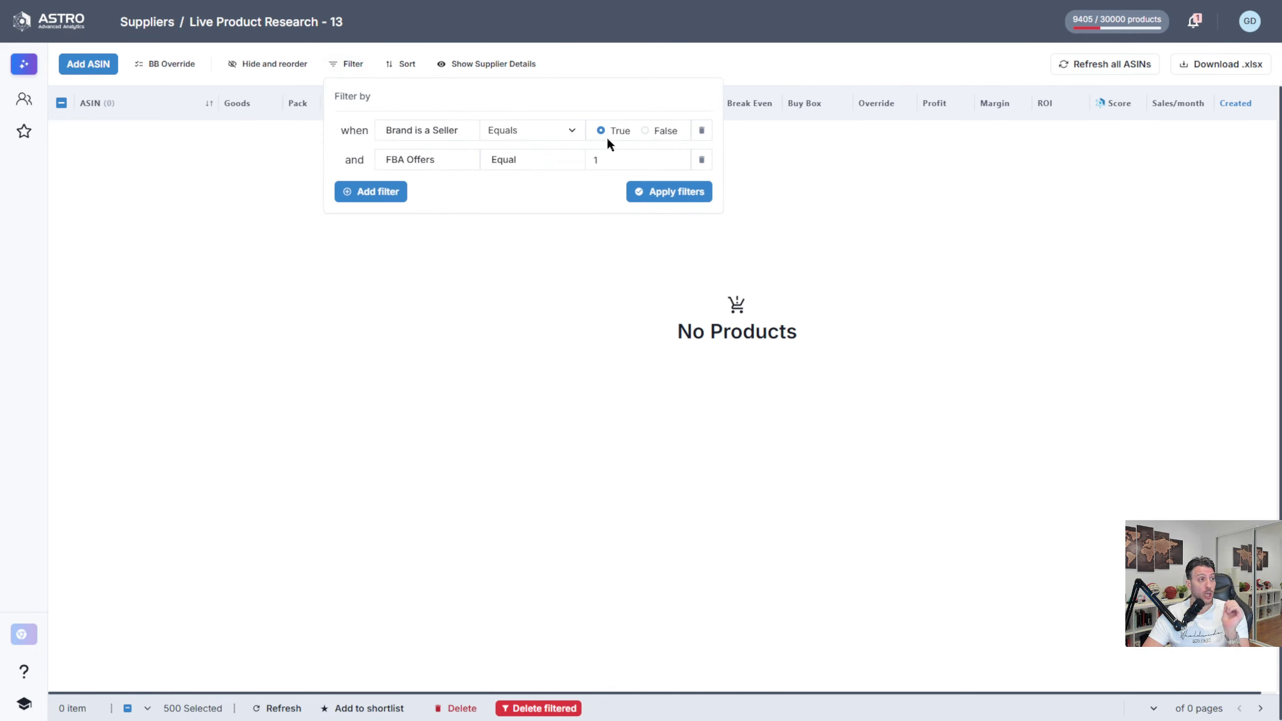
pyautogui.click(706, 130)
pyautogui.click(705, 130)
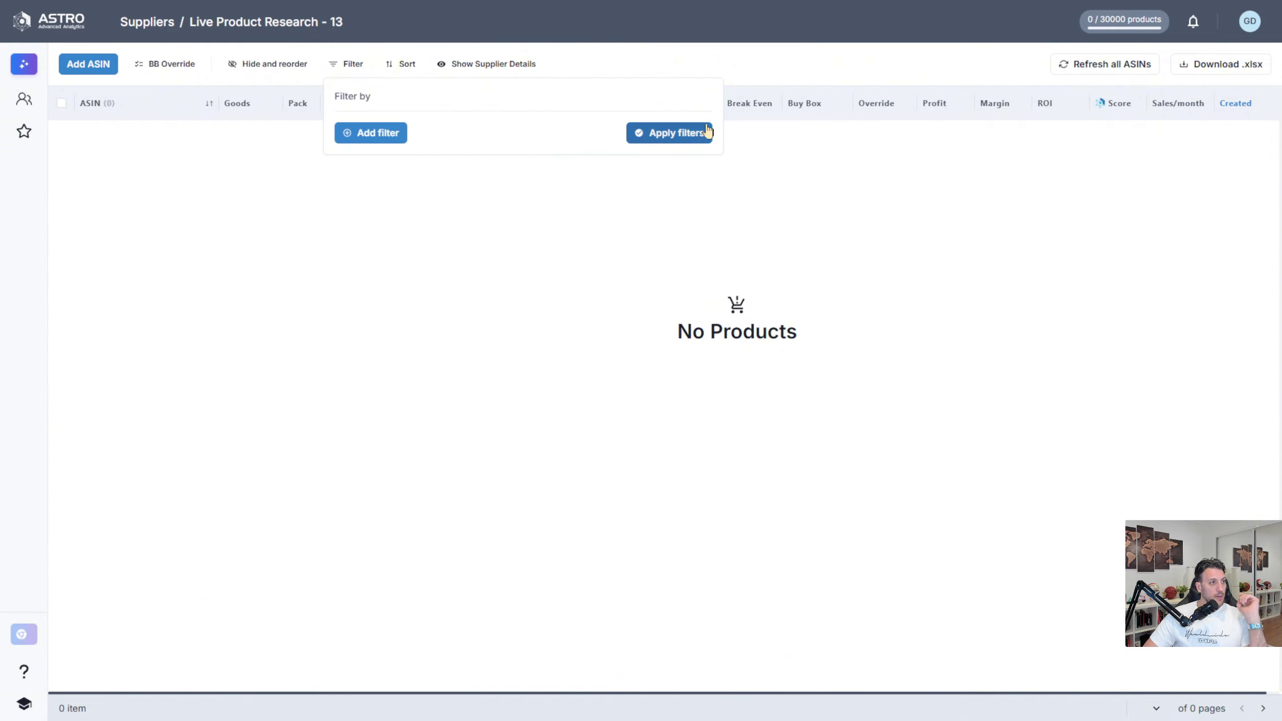
pyautogui.click(688, 135)
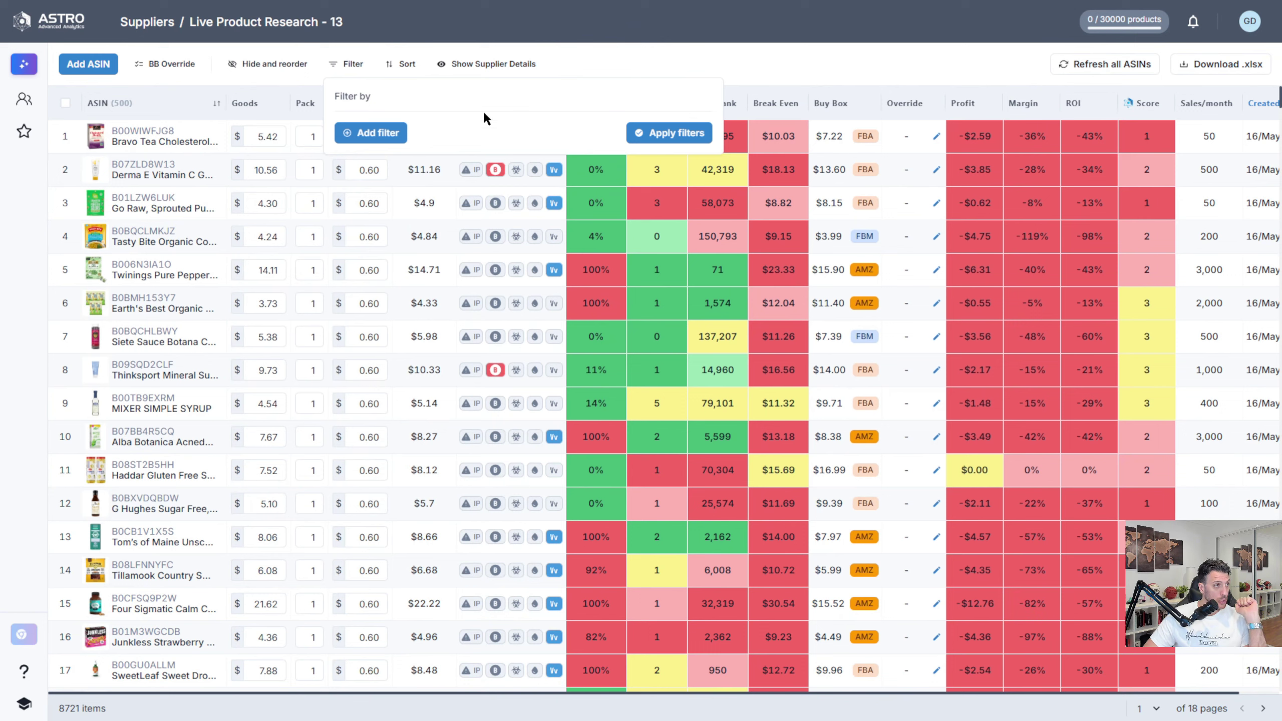
# Step: Add a filter condition for Profit $ more than 1.50
pyautogui.click(370, 132)
pyautogui.click(425, 130)
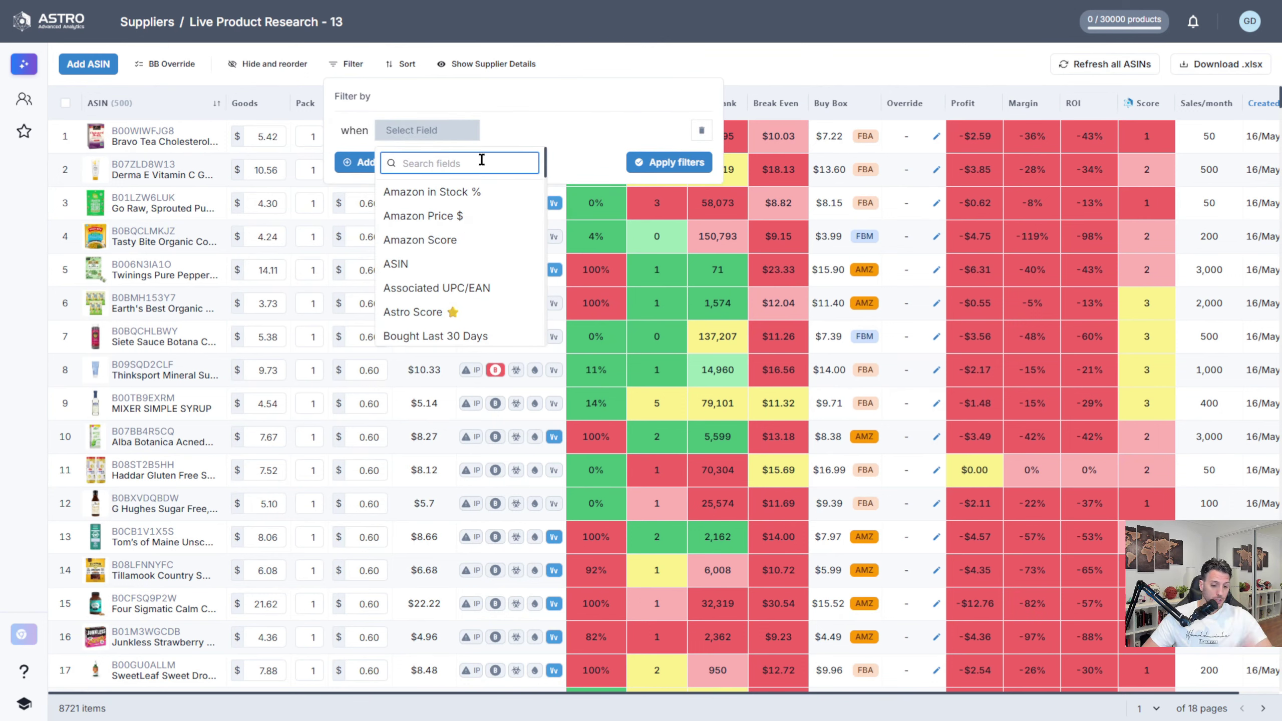
pyautogui.write('pr')
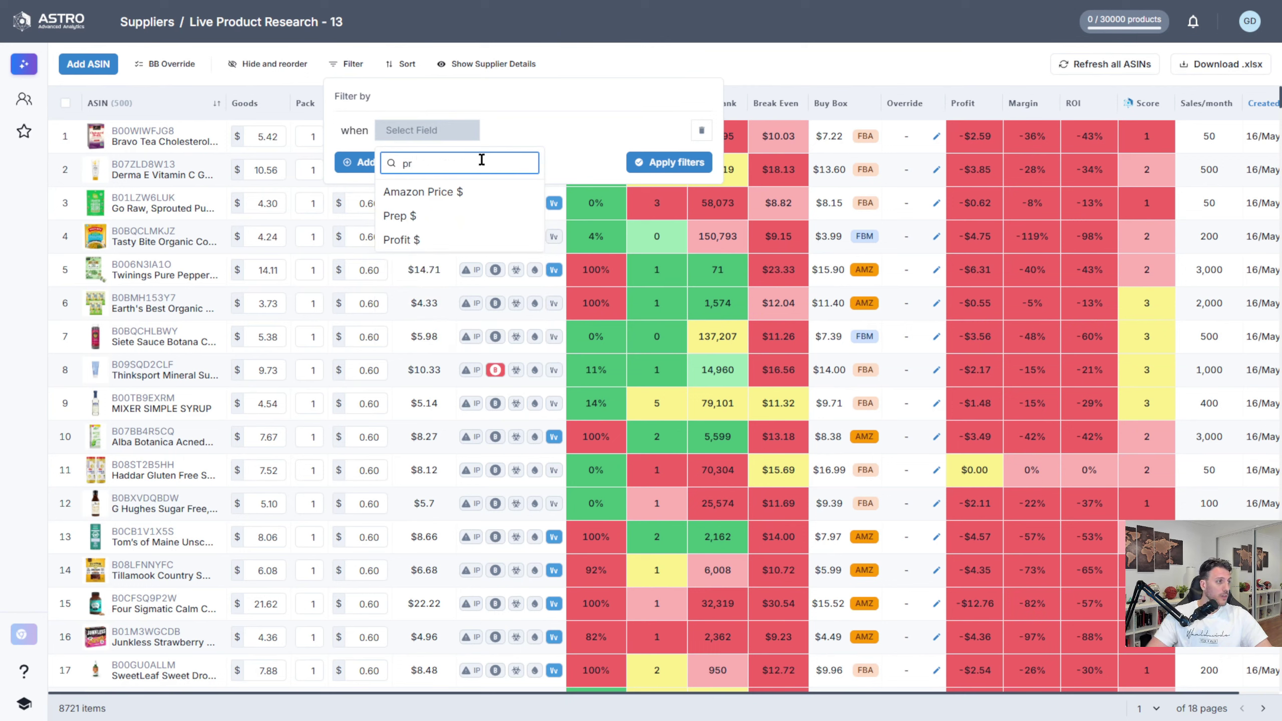
pyautogui.click(508, 240)
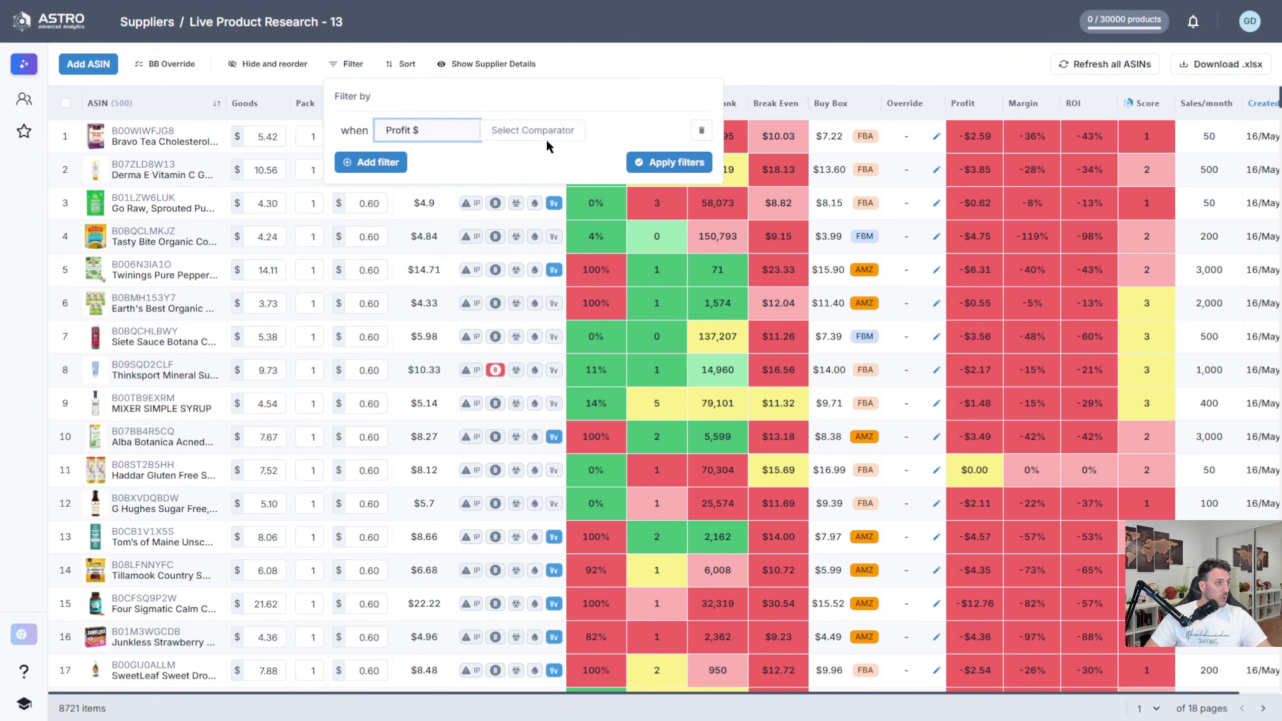
pyautogui.click(555, 132)
pyautogui.click(514, 158)
pyautogui.click(615, 130)
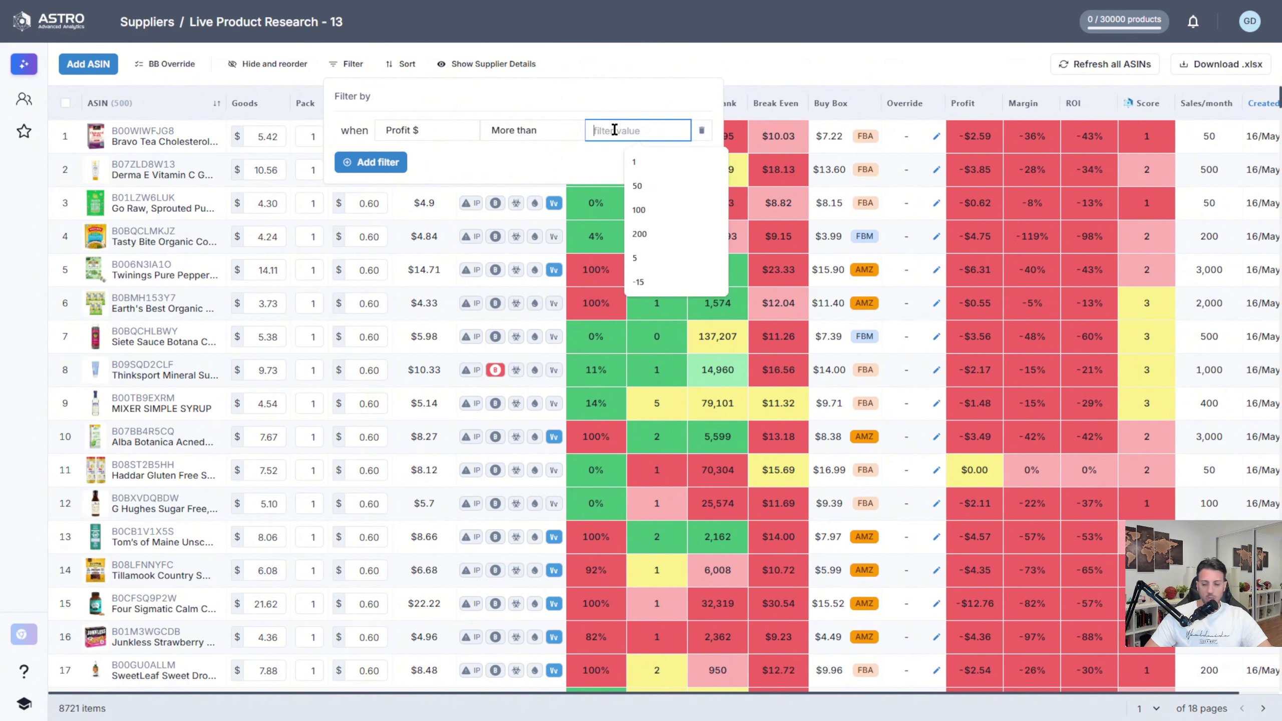
pyautogui.write('1.50')
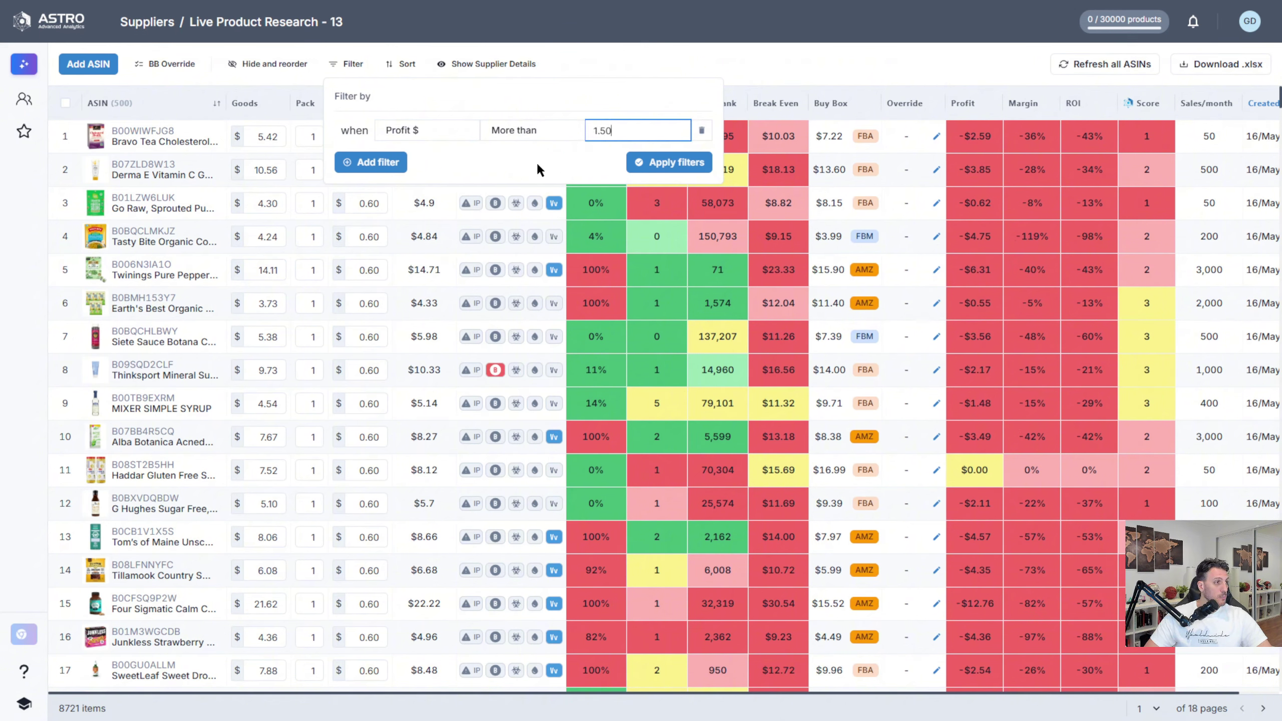
# Step: Apply the Profit $ filter to the product list and close the filter settings
pyautogui.click(687, 162)
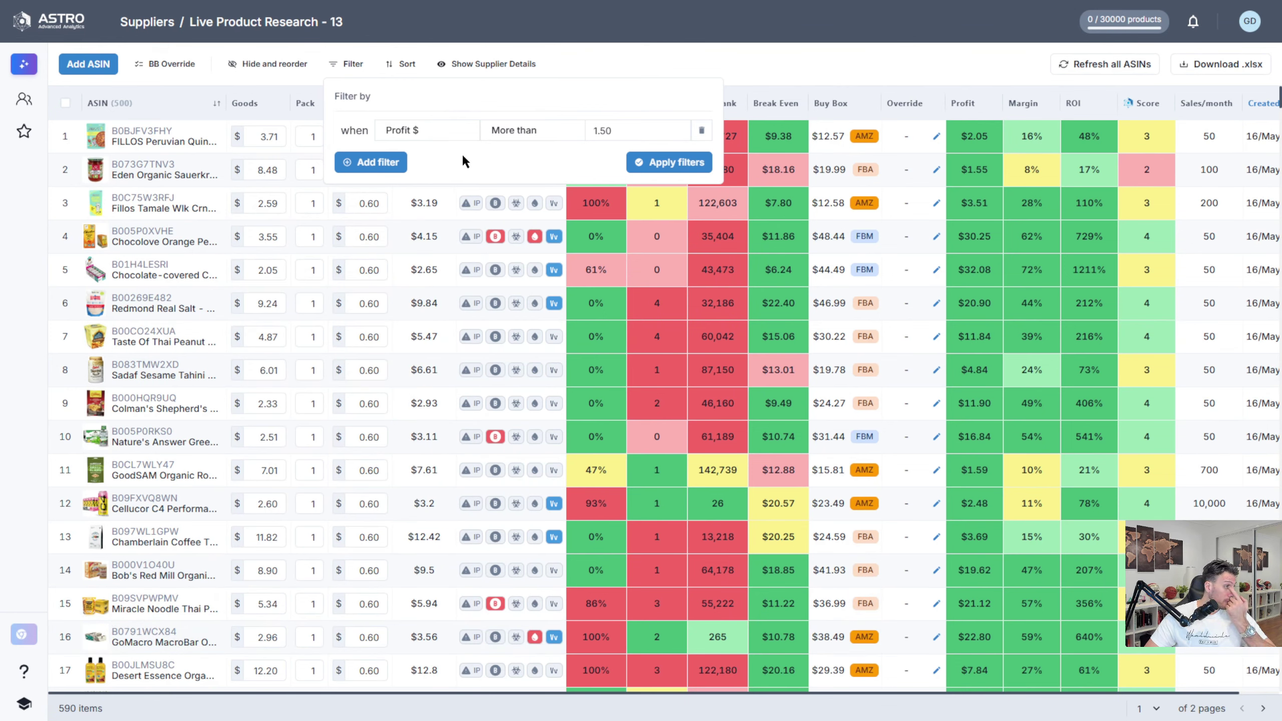
pyautogui.click(891, 58)
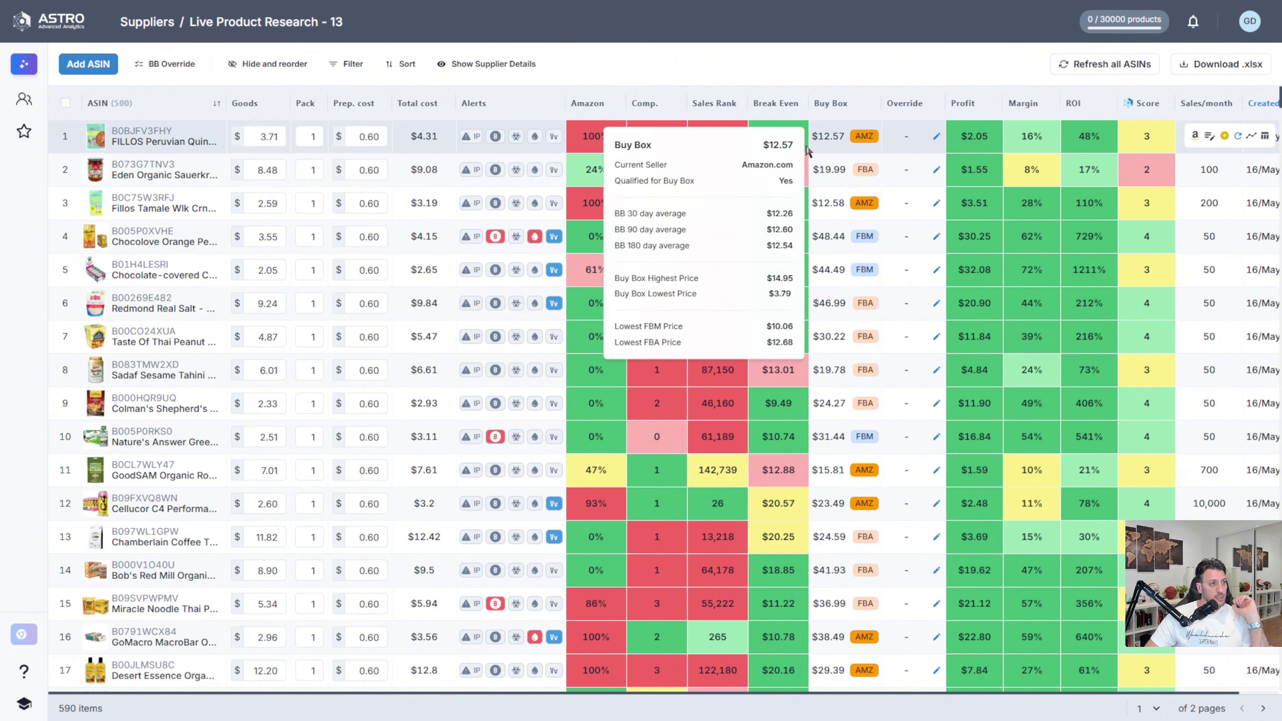
# Step: Examine the FILLOS Peruvian Quinoa listing's break-even details and history chart, and close the chart
pyautogui.moveTo(937, 147)
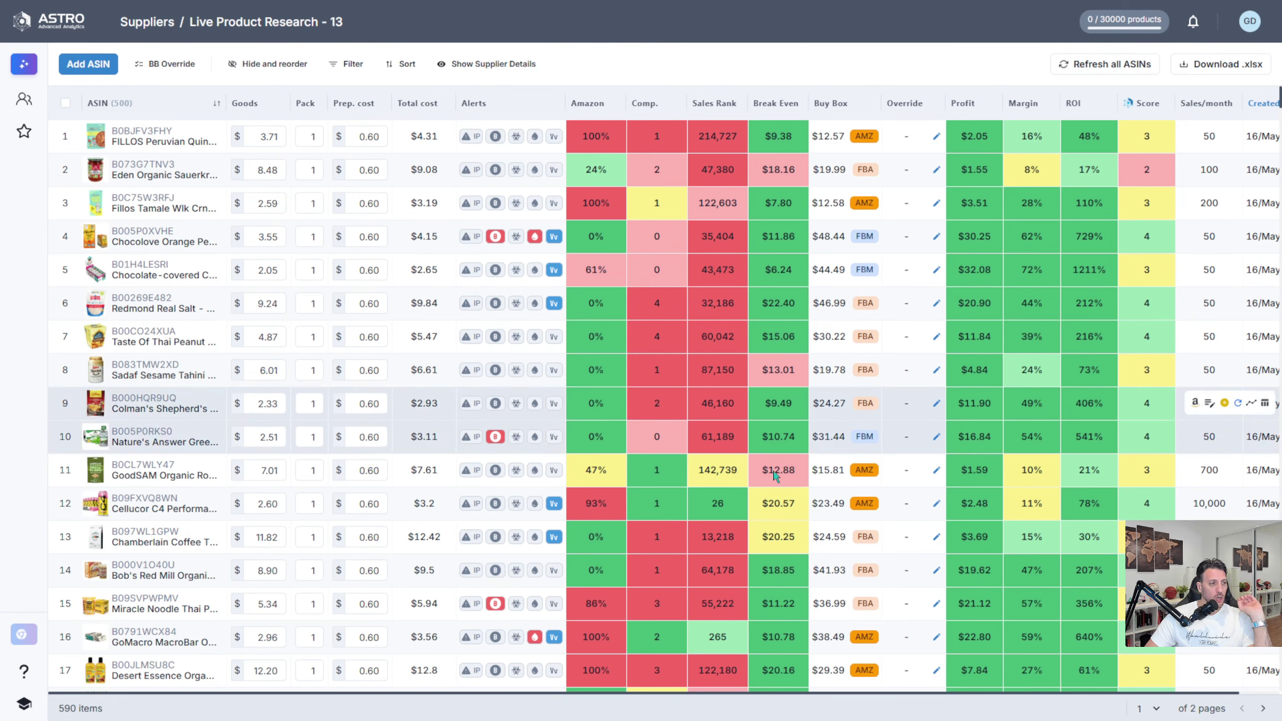
pyautogui.click(787, 147)
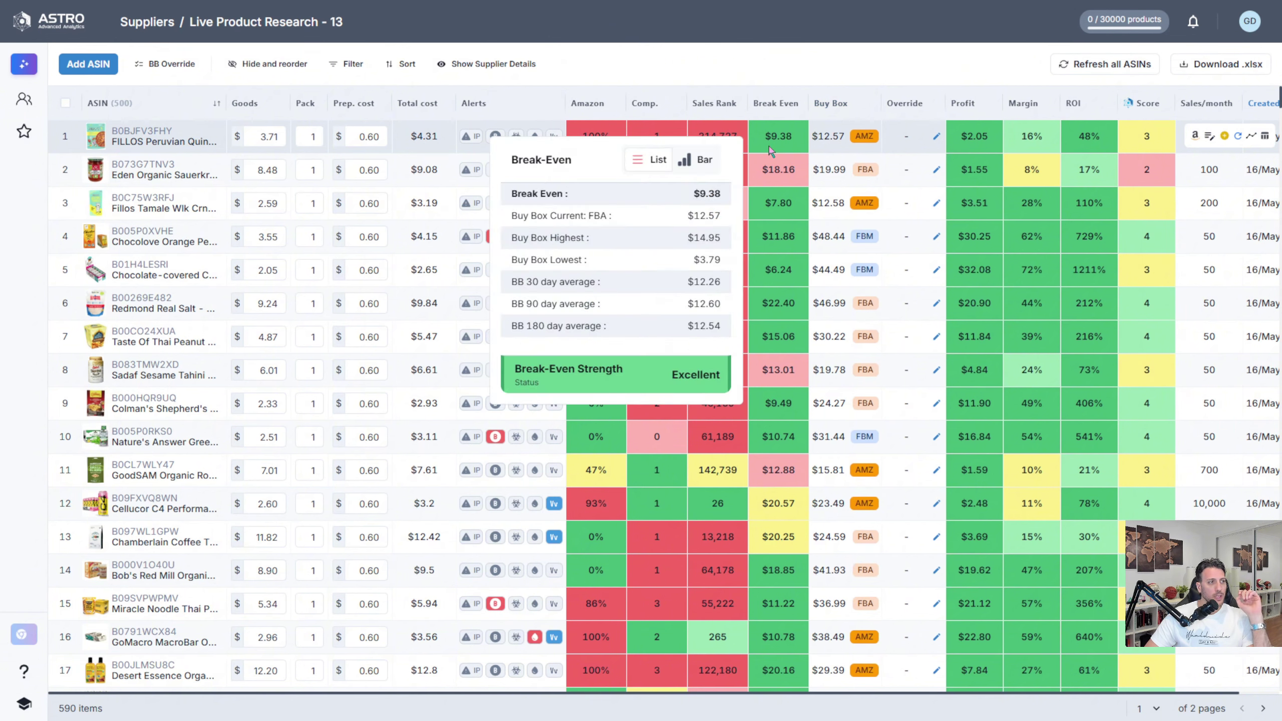
pyautogui.moveTo(769, 139); pyautogui.dragTo(803, 140)
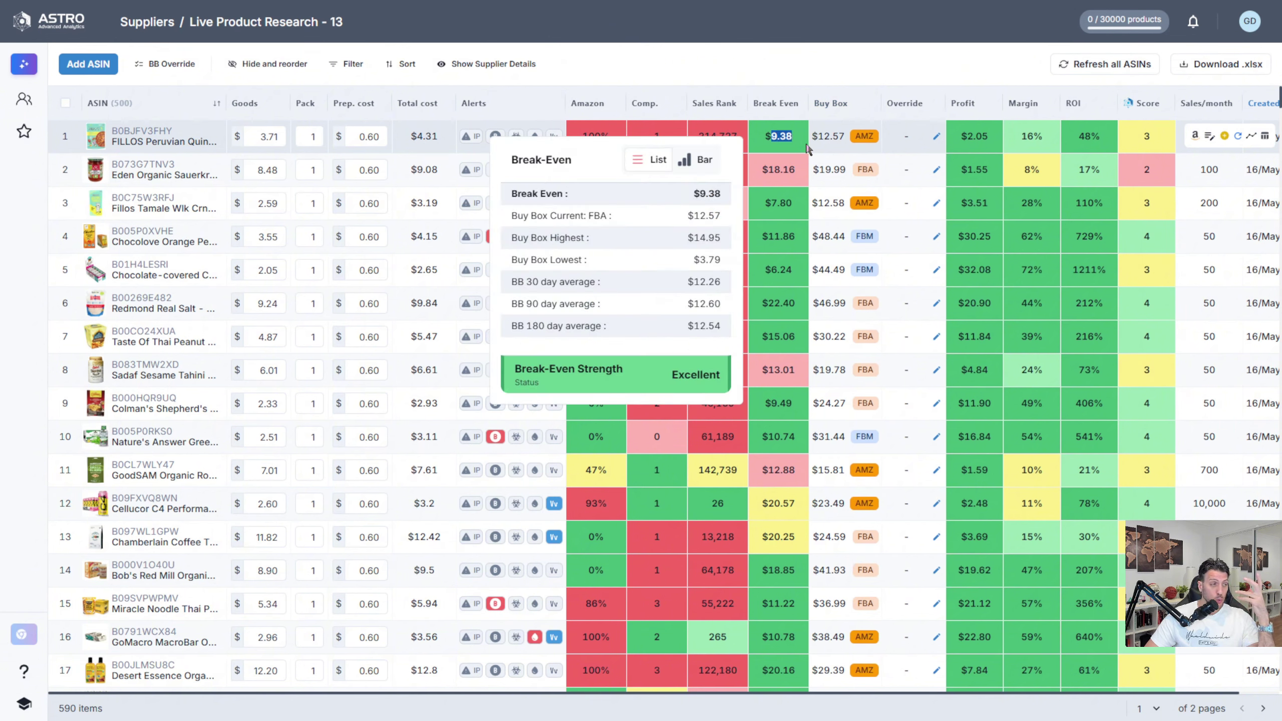
pyautogui.click(777, 151)
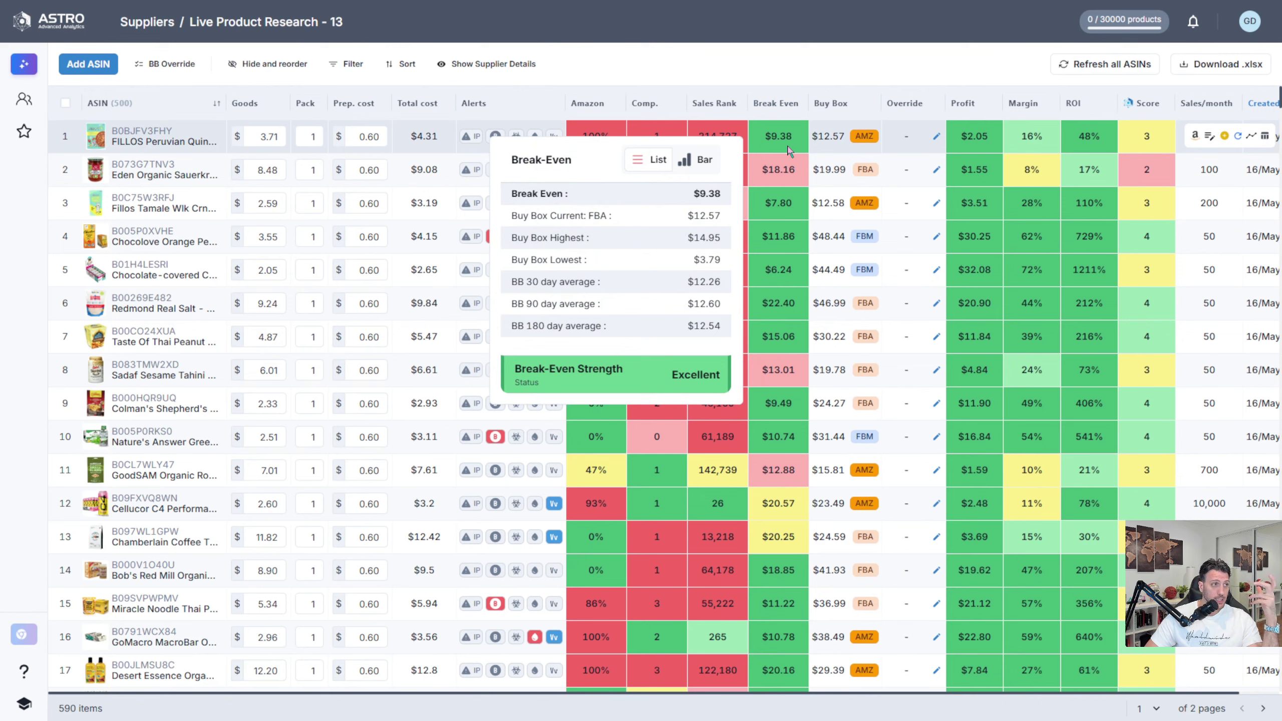
pyautogui.moveTo(768, 162)
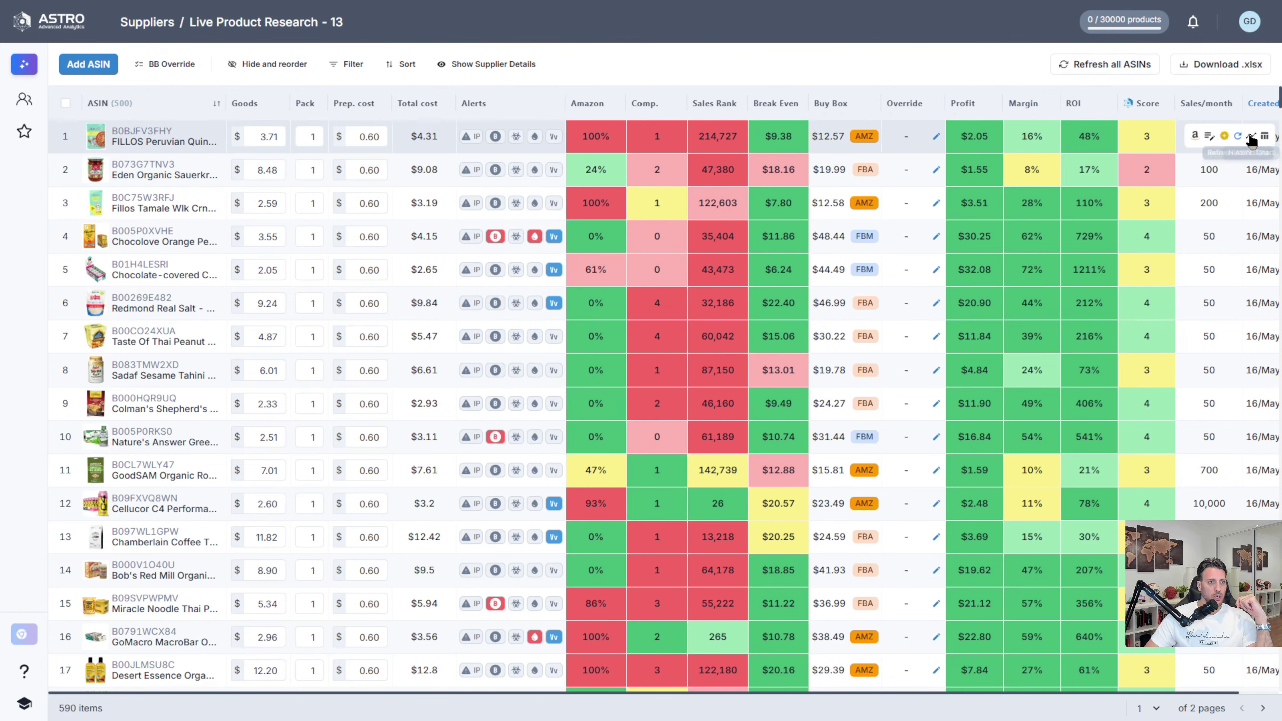
pyautogui.click(1252, 137)
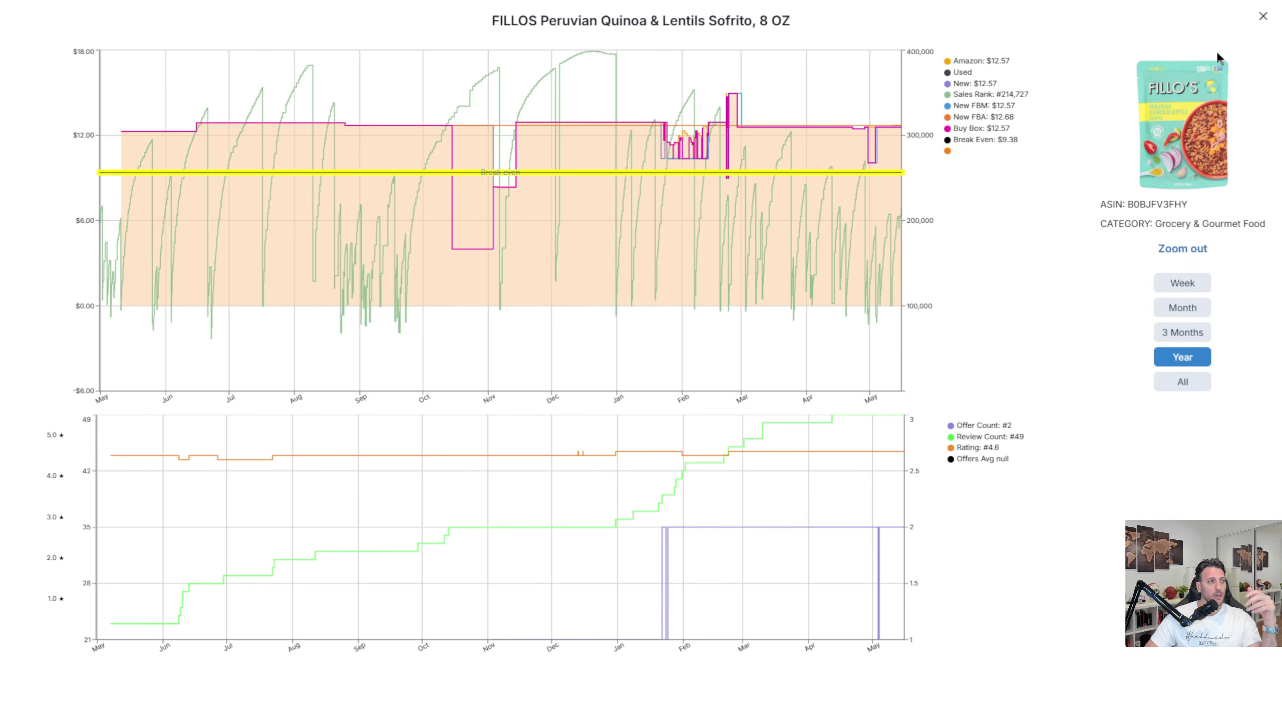
pyautogui.click(1263, 16)
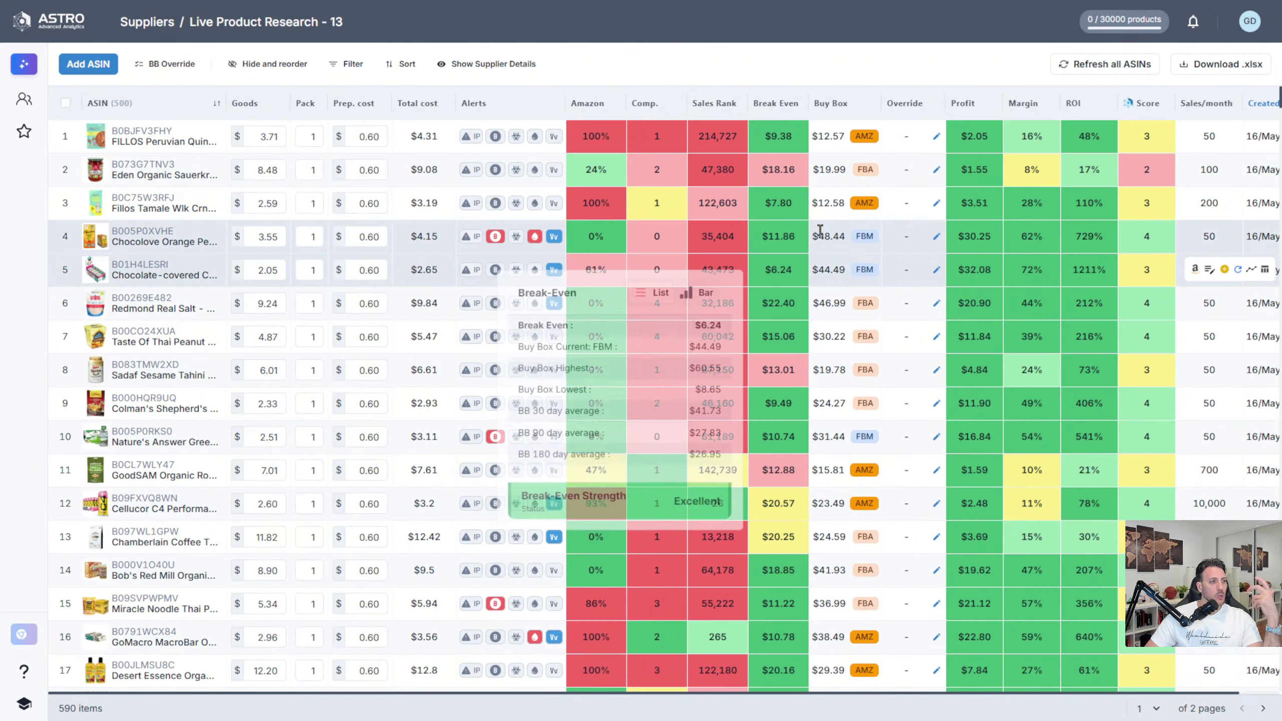
pyautogui.scroll(-10, 800, 207)
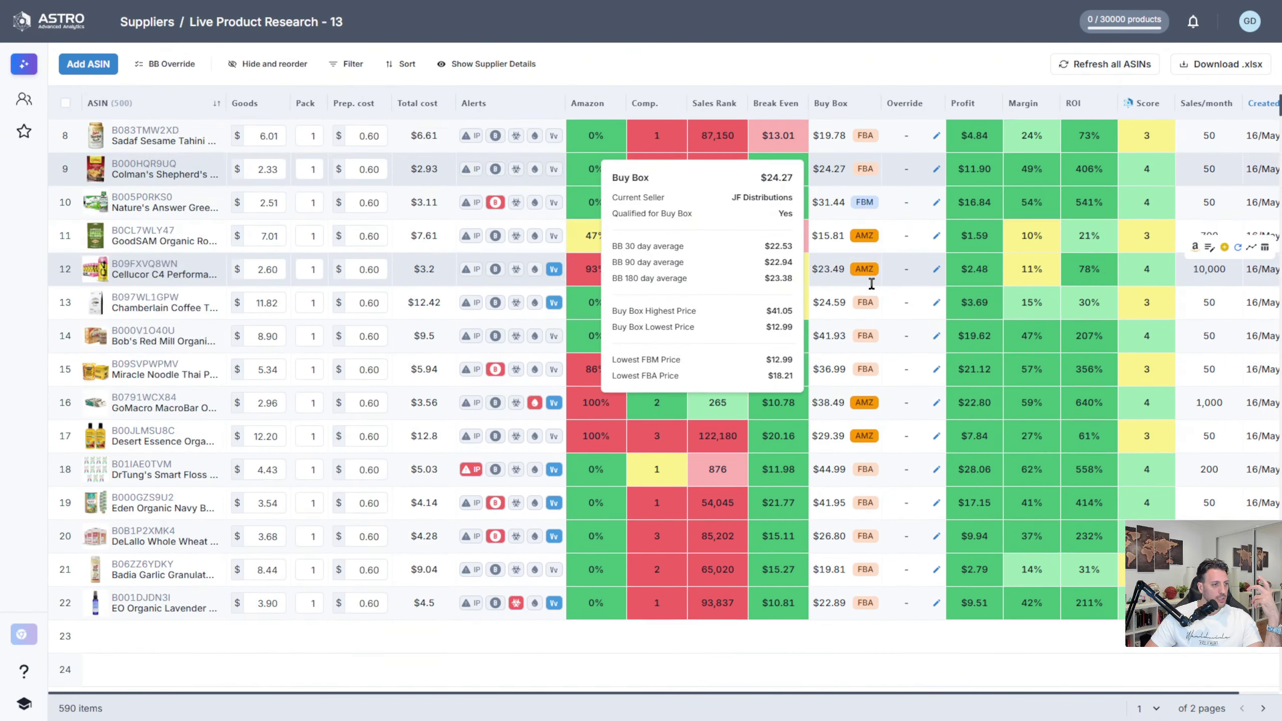
pyautogui.scroll(-8, 920, 386)
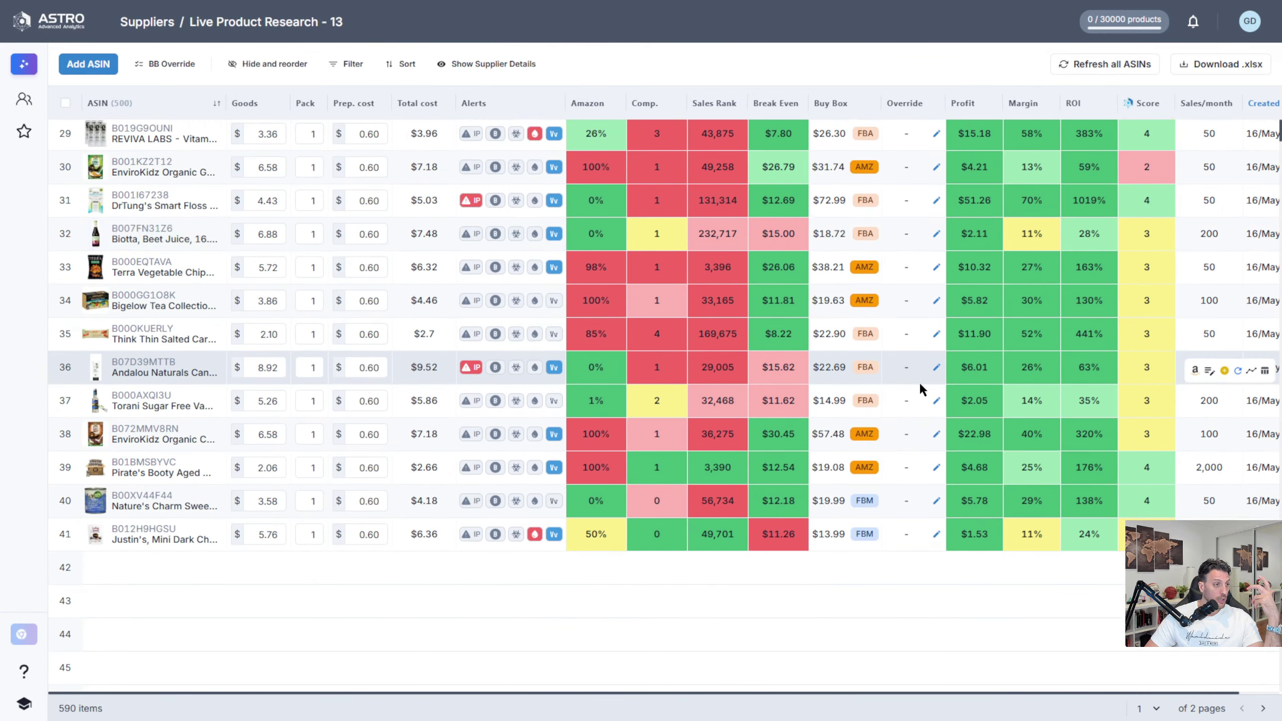
pyautogui.scroll(-1, 891, 422)
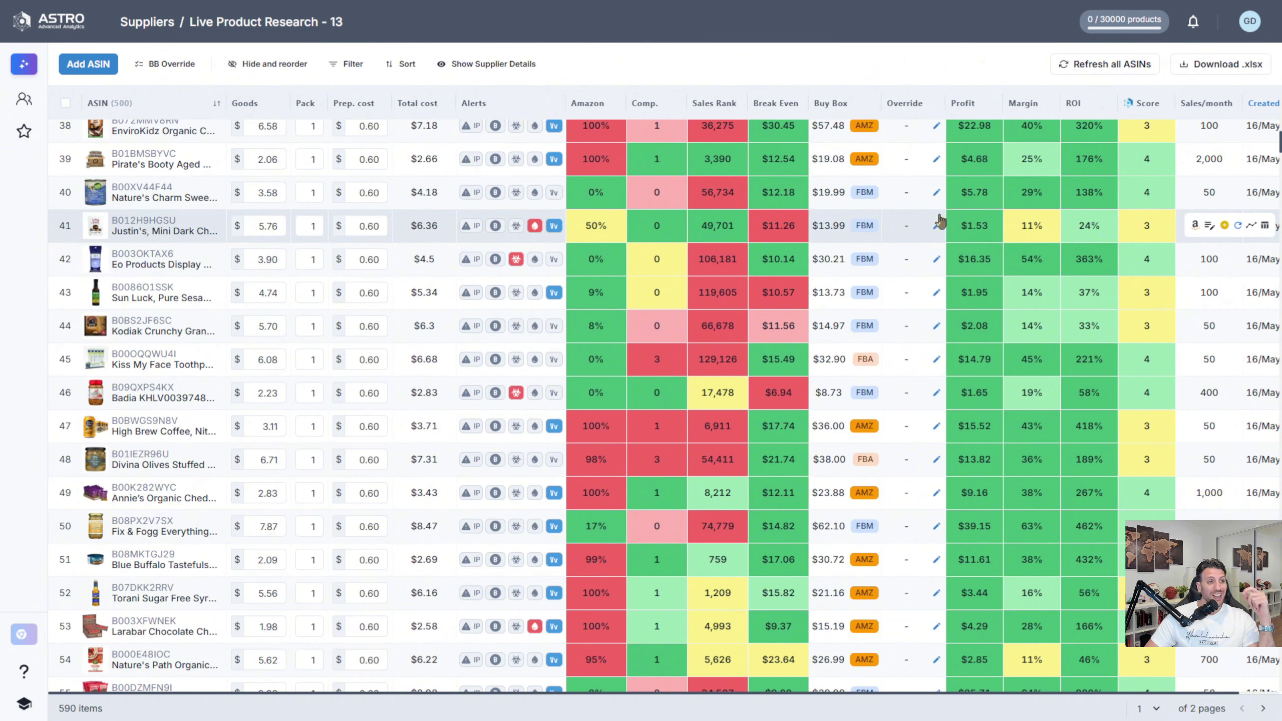
pyautogui.click(1271, 227)
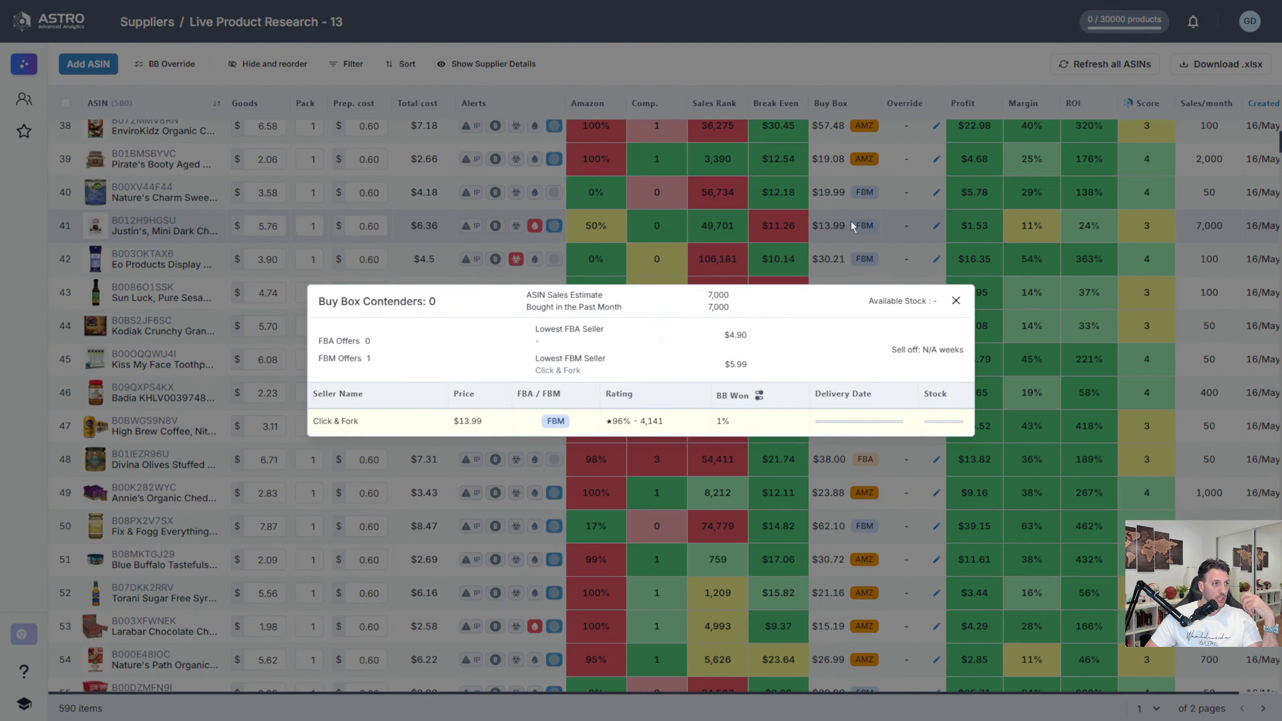
pyautogui.click(1262, 228)
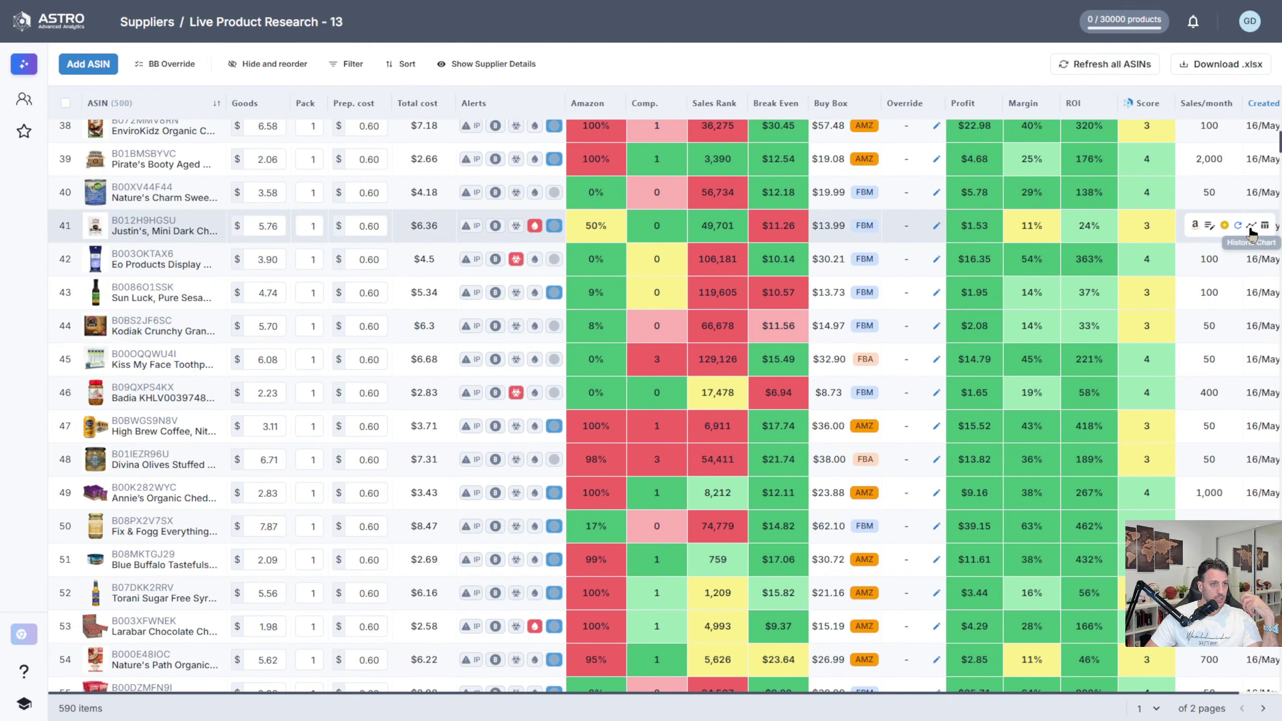
pyautogui.click(1252, 227)
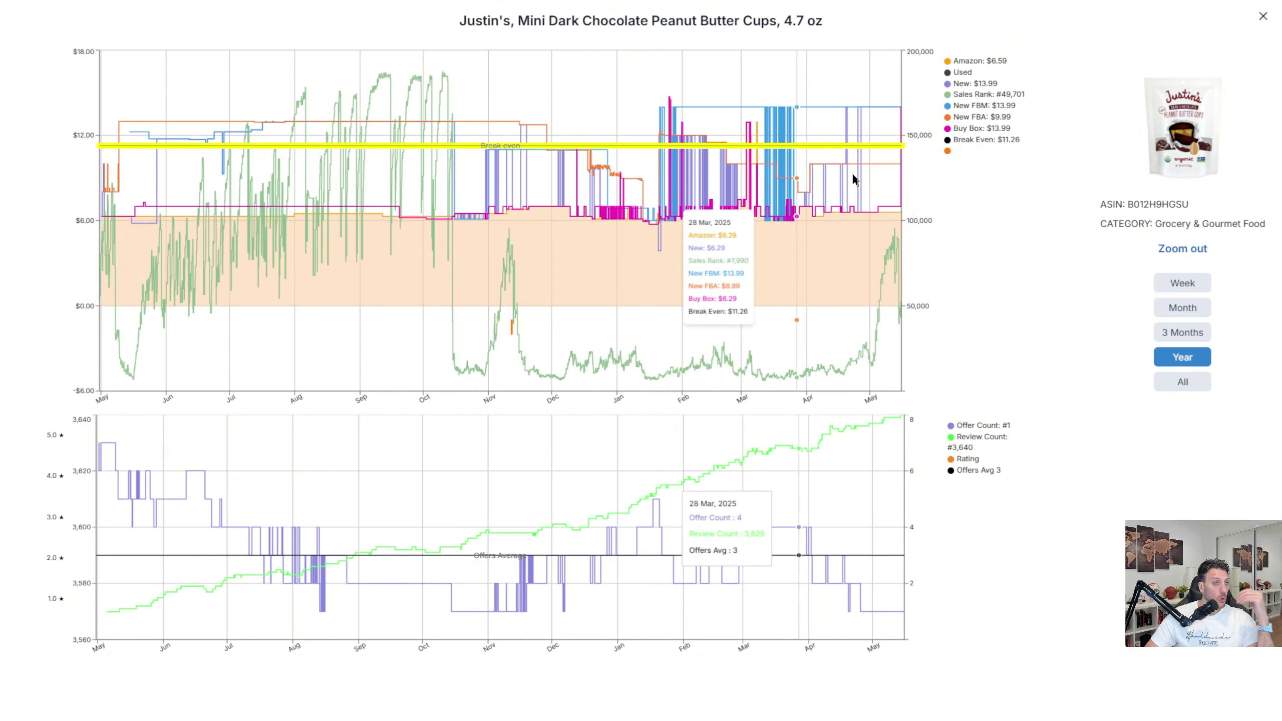
pyautogui.click(1263, 17)
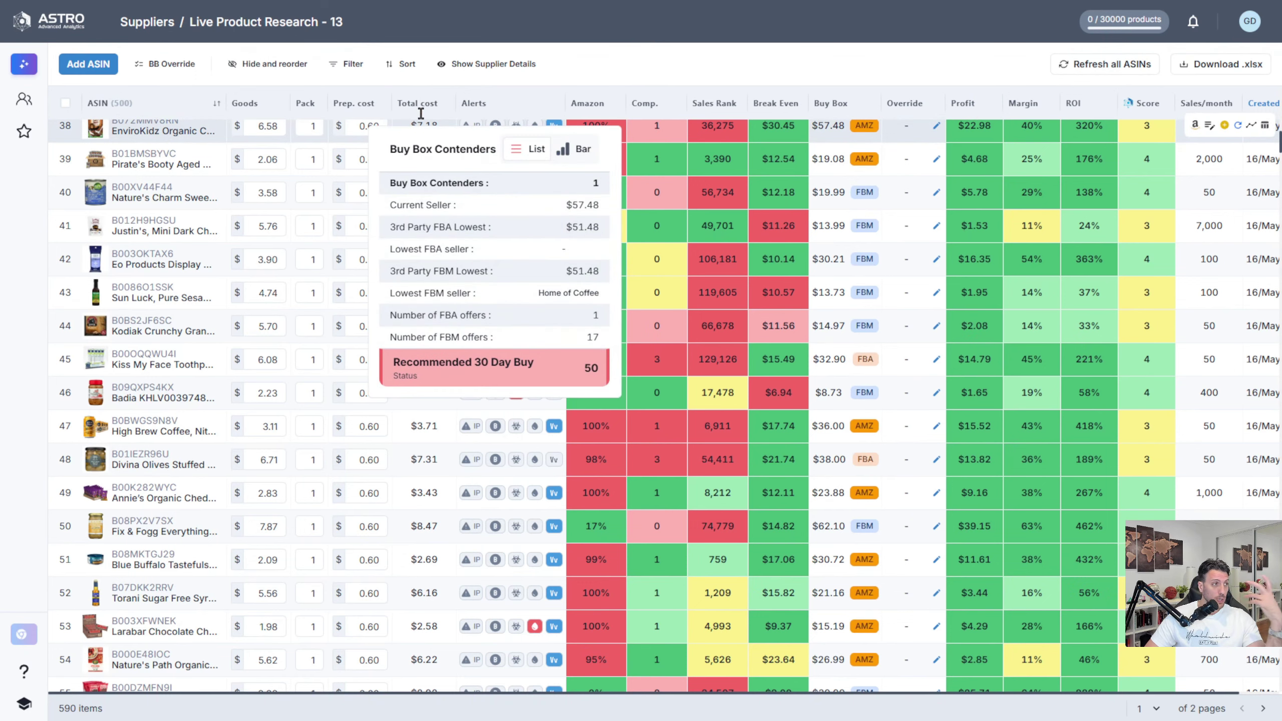
# Step: Add a filter condition for Break Even Strength Score more than Average
pyautogui.click(353, 65)
pyautogui.click(375, 162)
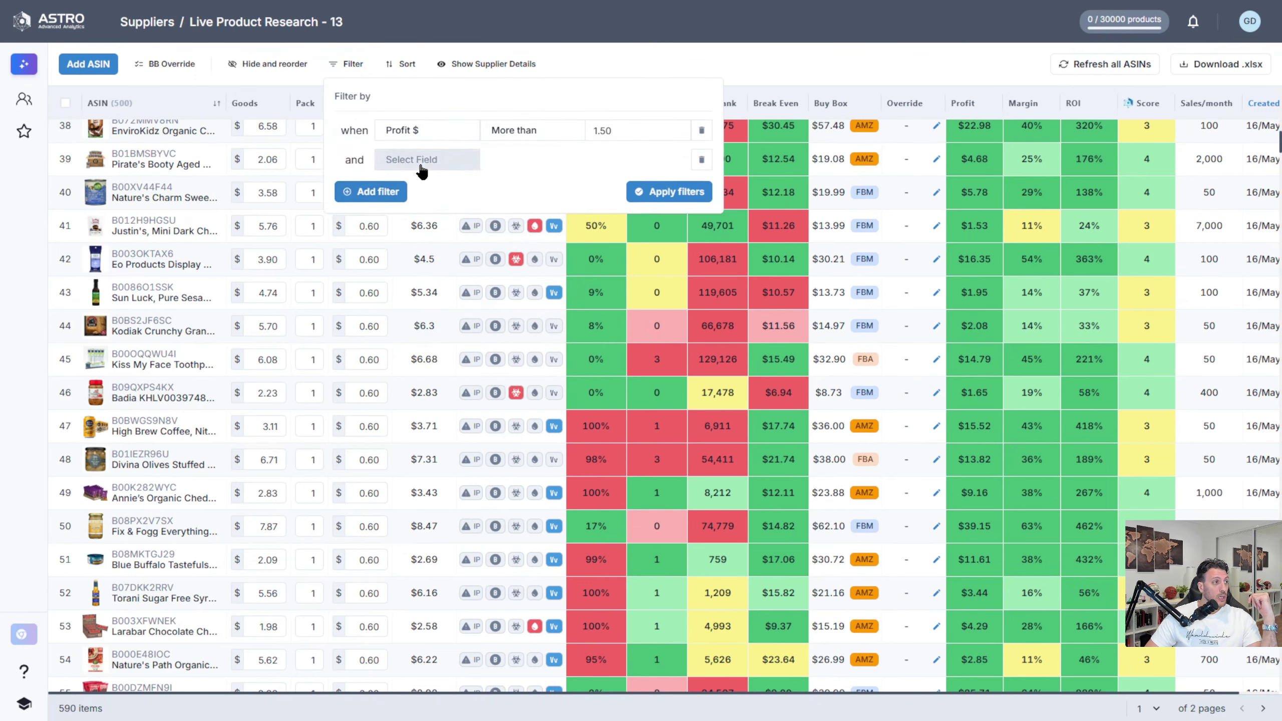
pyautogui.click(425, 166)
pyautogui.write('bre')
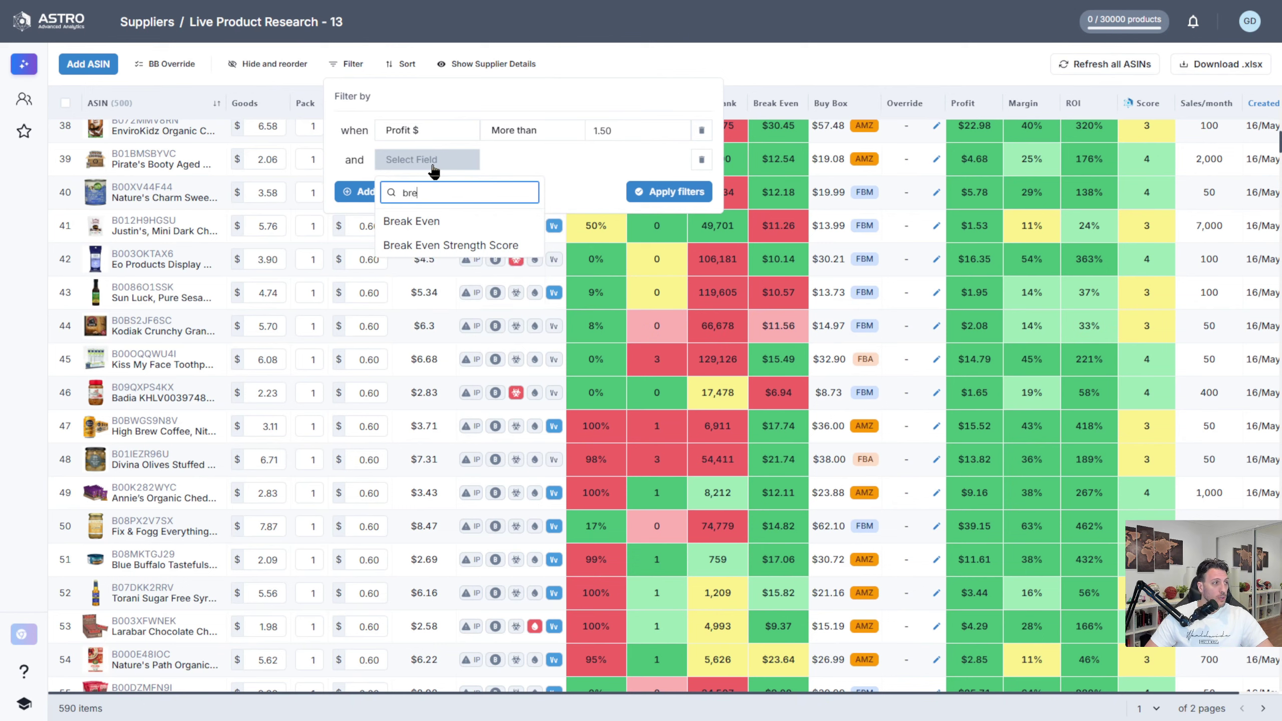
pyautogui.click(469, 246)
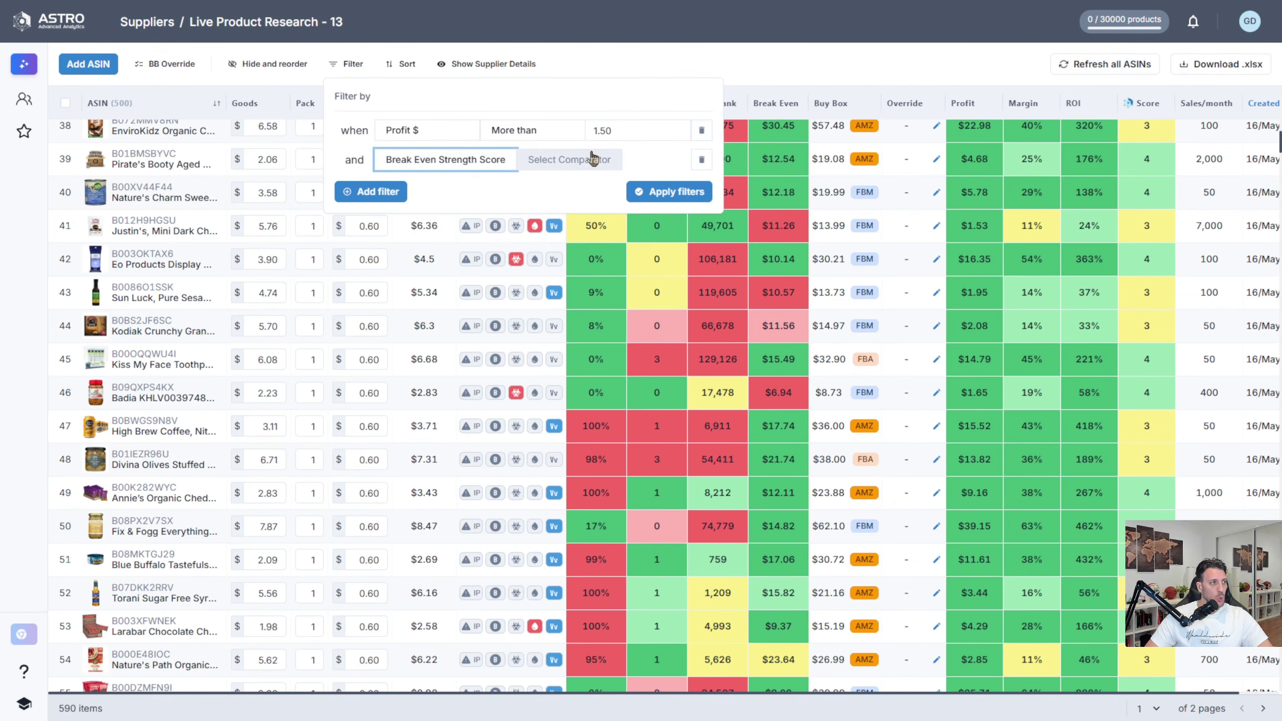
pyautogui.click(585, 159)
pyautogui.click(601, 188)
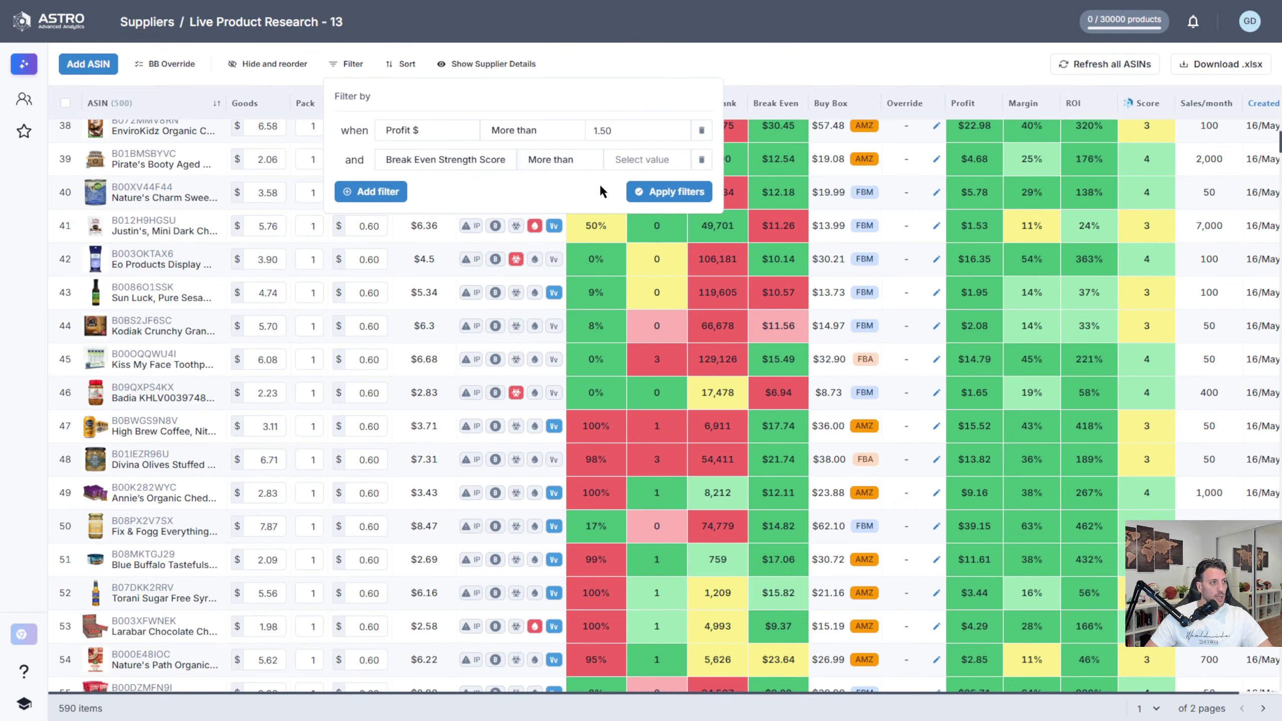
pyautogui.click(644, 159)
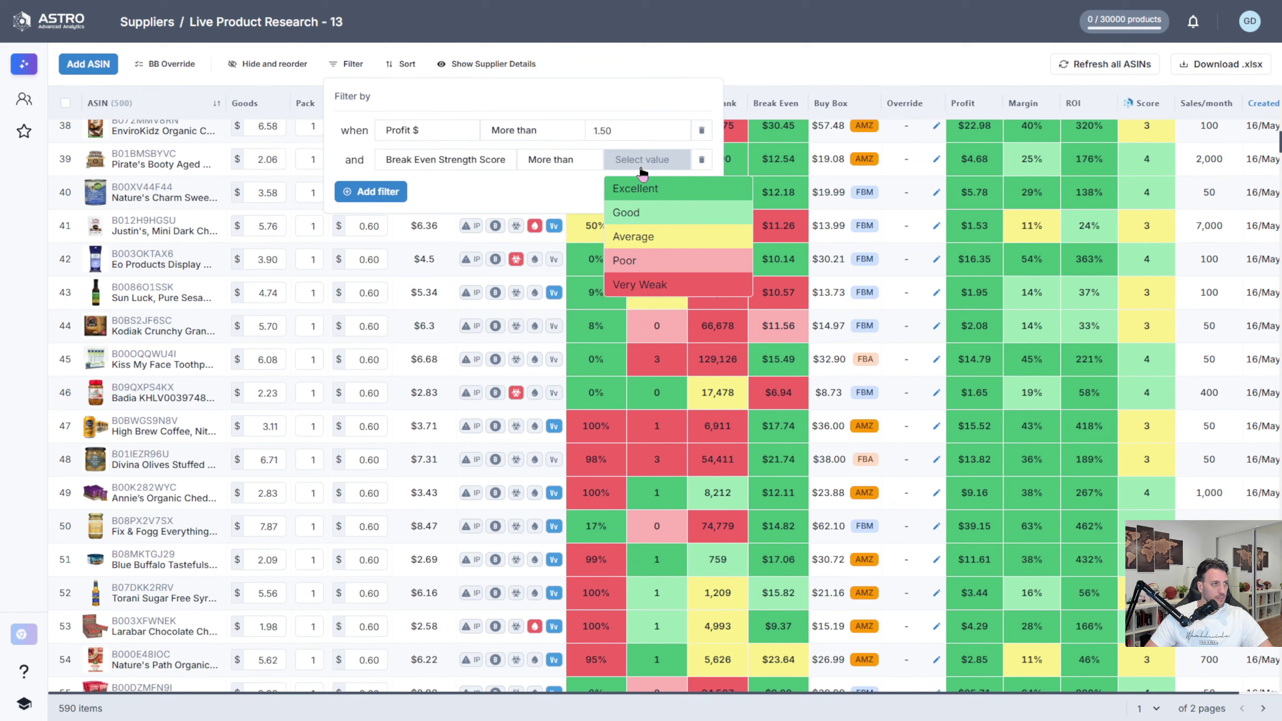
pyautogui.click(643, 243)
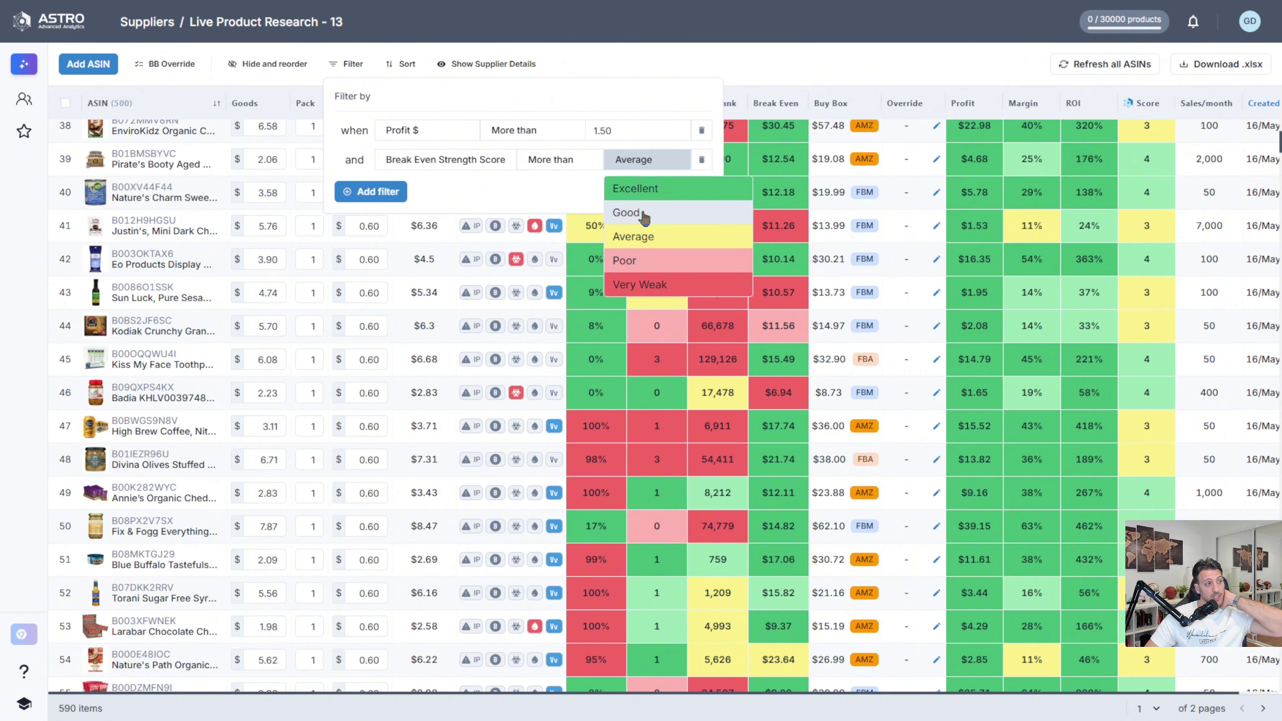
pyautogui.click(536, 202)
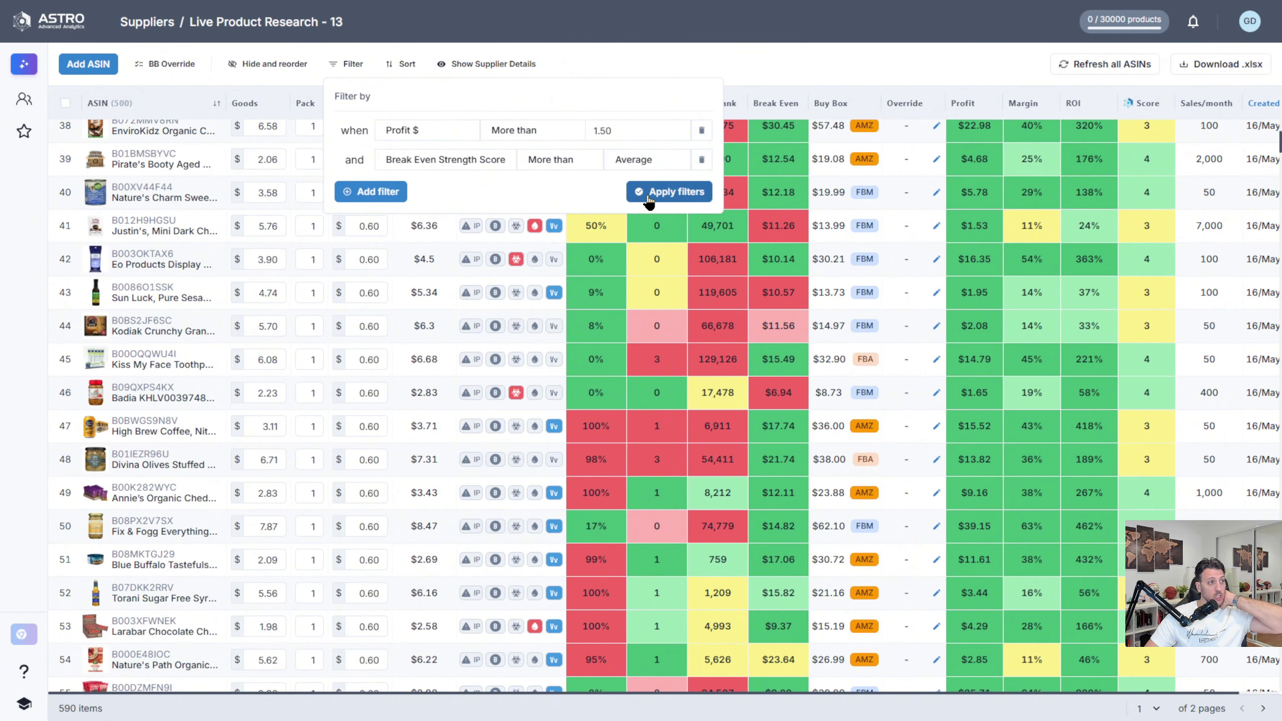
# Step: Apply the combined profit and break-even strength filters and close the filter settings
pyautogui.click(669, 191)
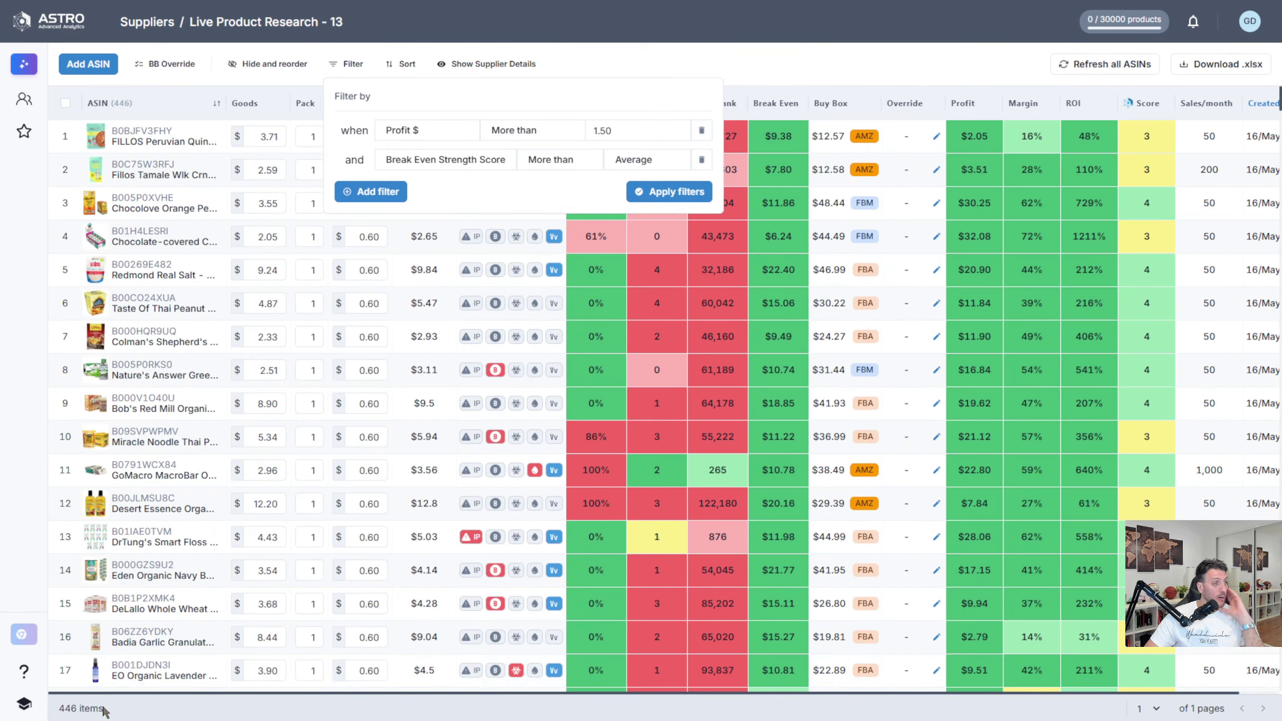
pyautogui.moveTo(162, 672)
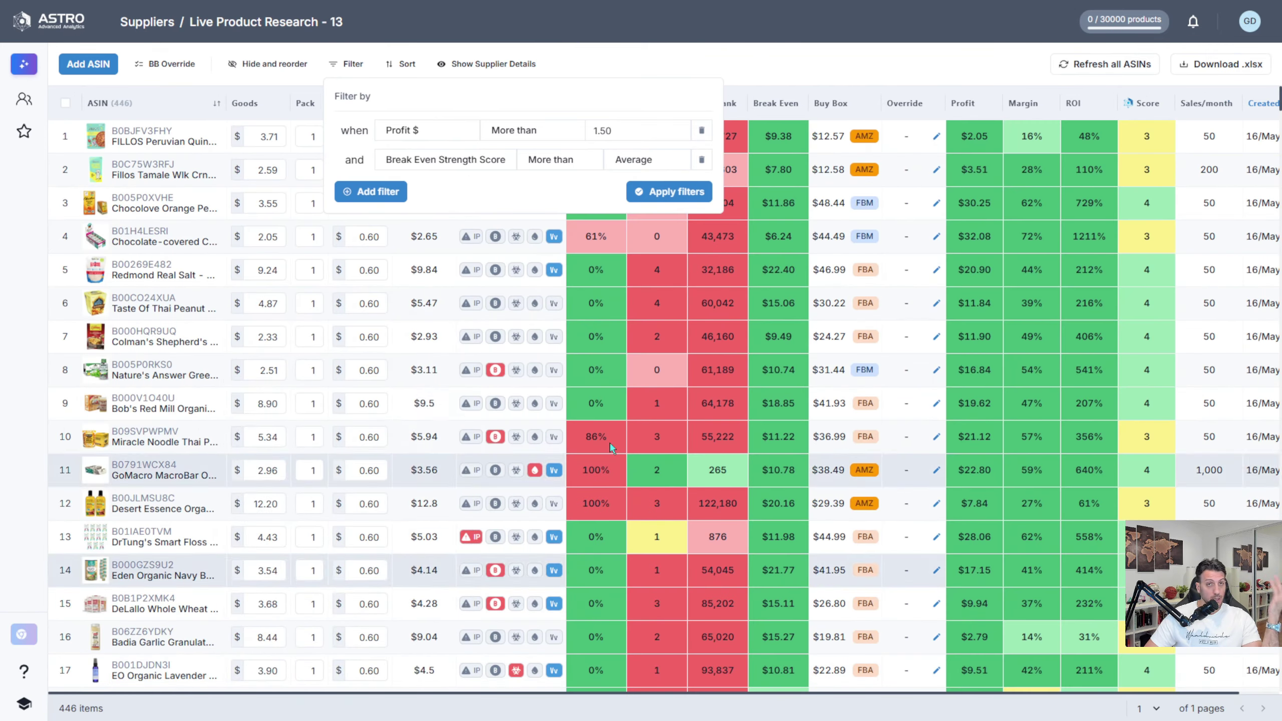
pyautogui.click(845, 65)
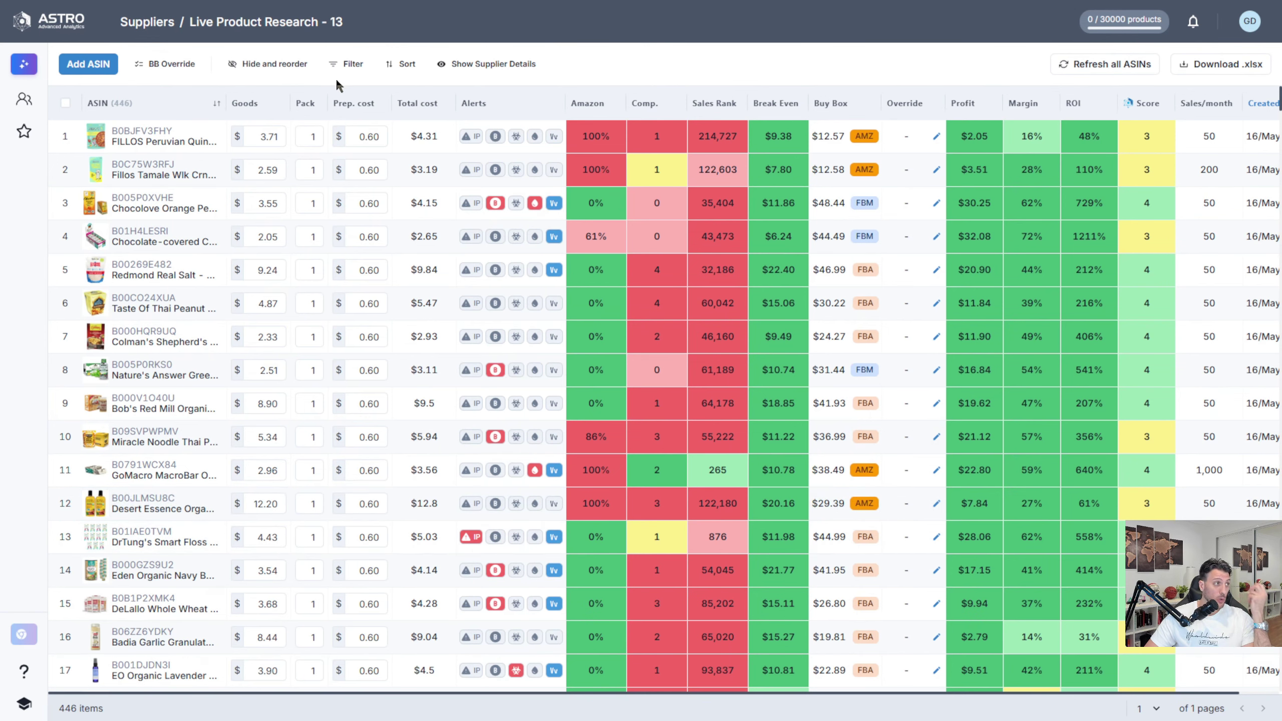
# Step: Add a third filter condition for IP Issues Alert less than Medium
pyautogui.click(353, 65)
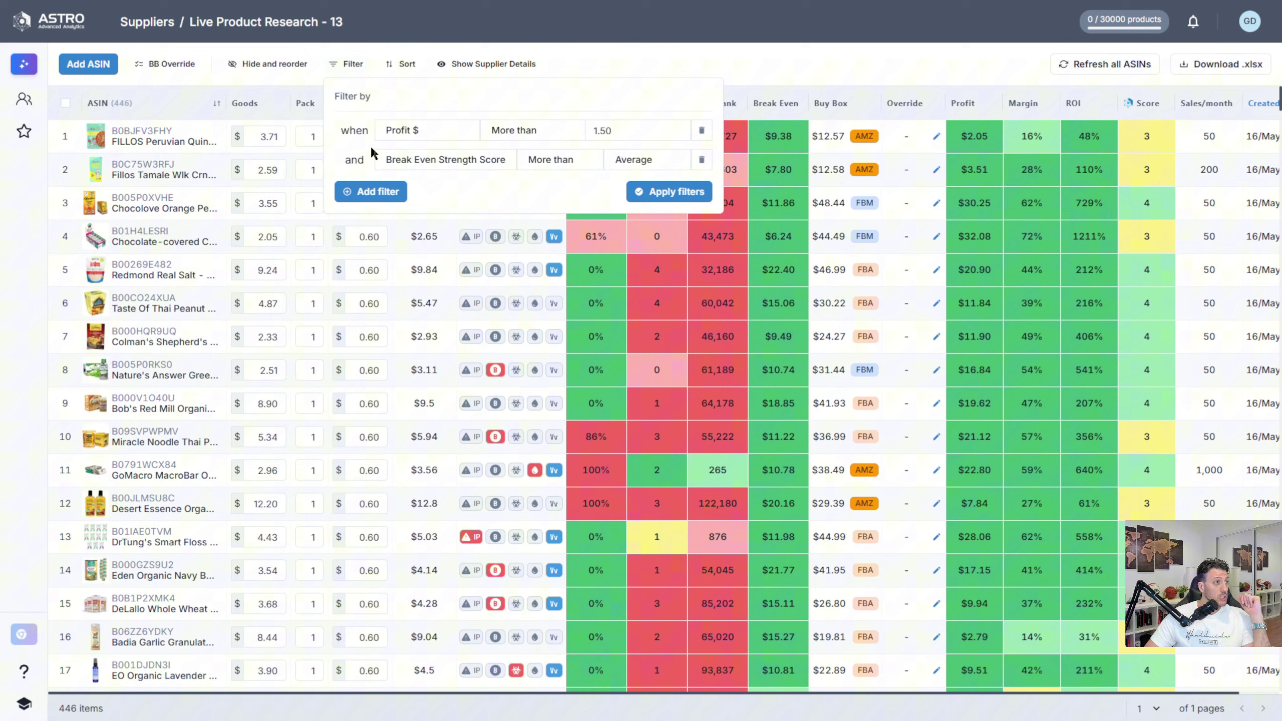
pyautogui.click(359, 201)
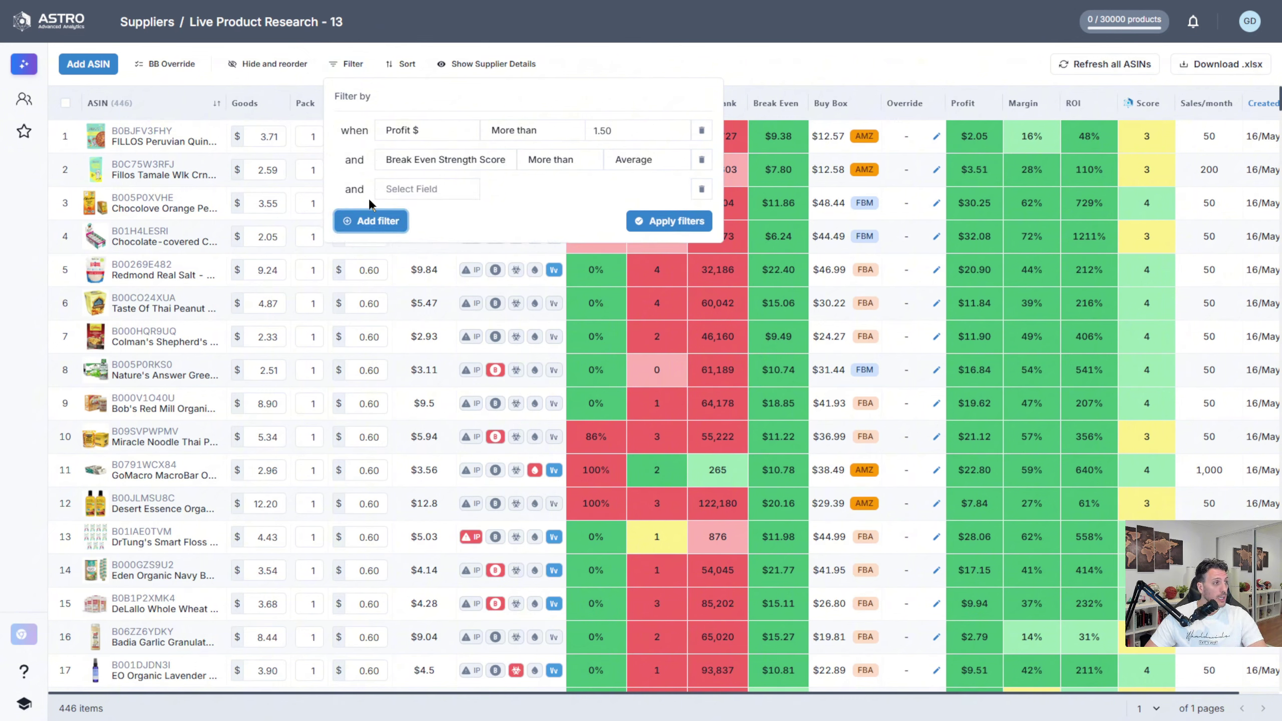
pyautogui.click(447, 188)
pyautogui.write('ip')
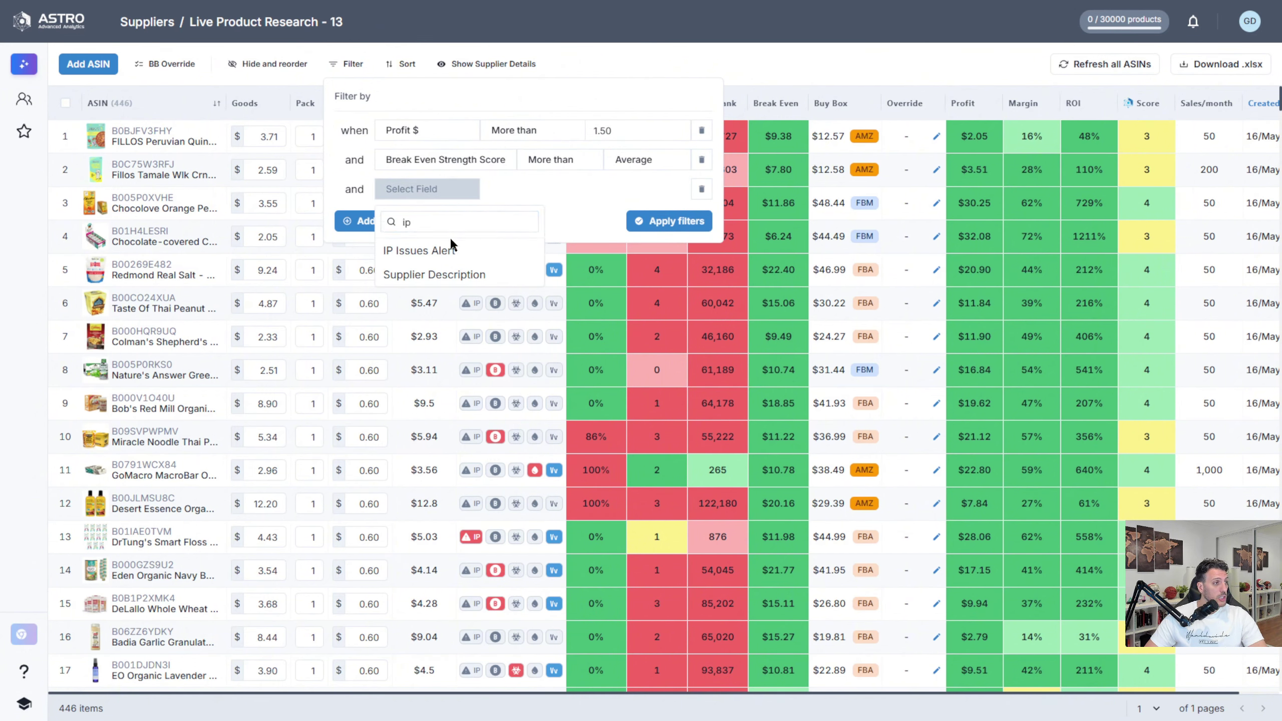
pyautogui.click(451, 248)
pyautogui.click(530, 189)
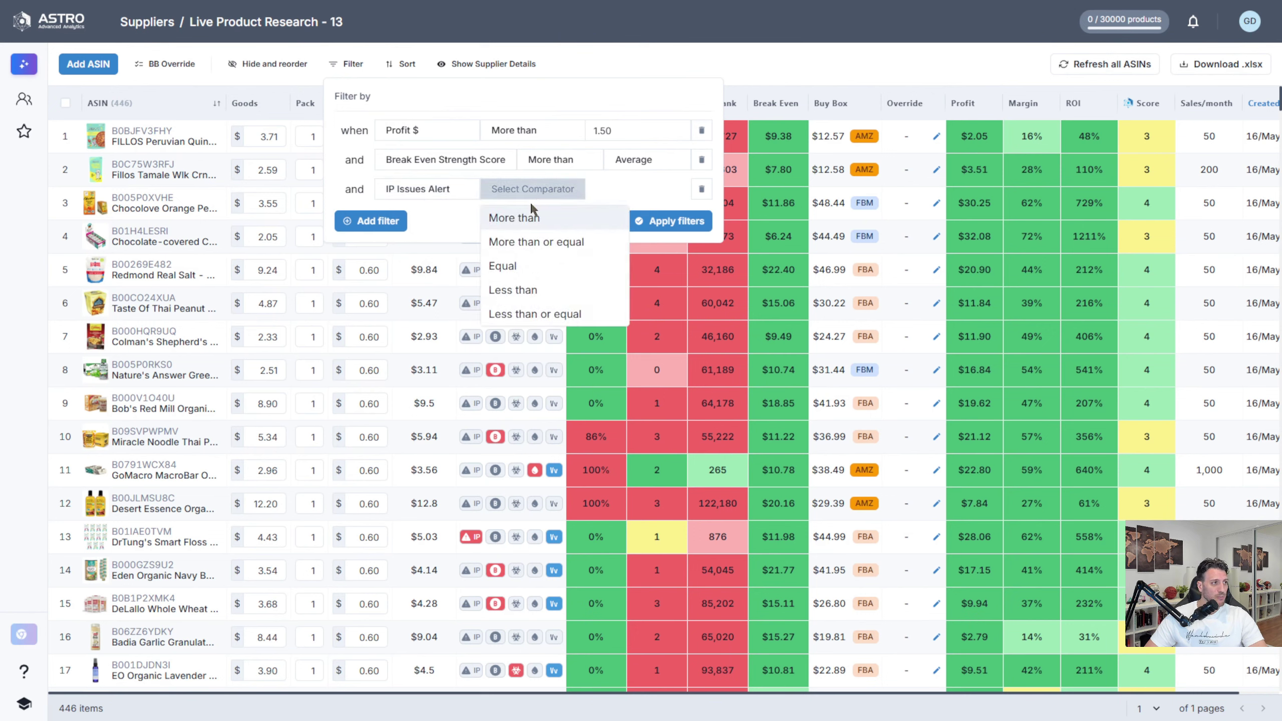
pyautogui.click(522, 290)
pyautogui.click(635, 190)
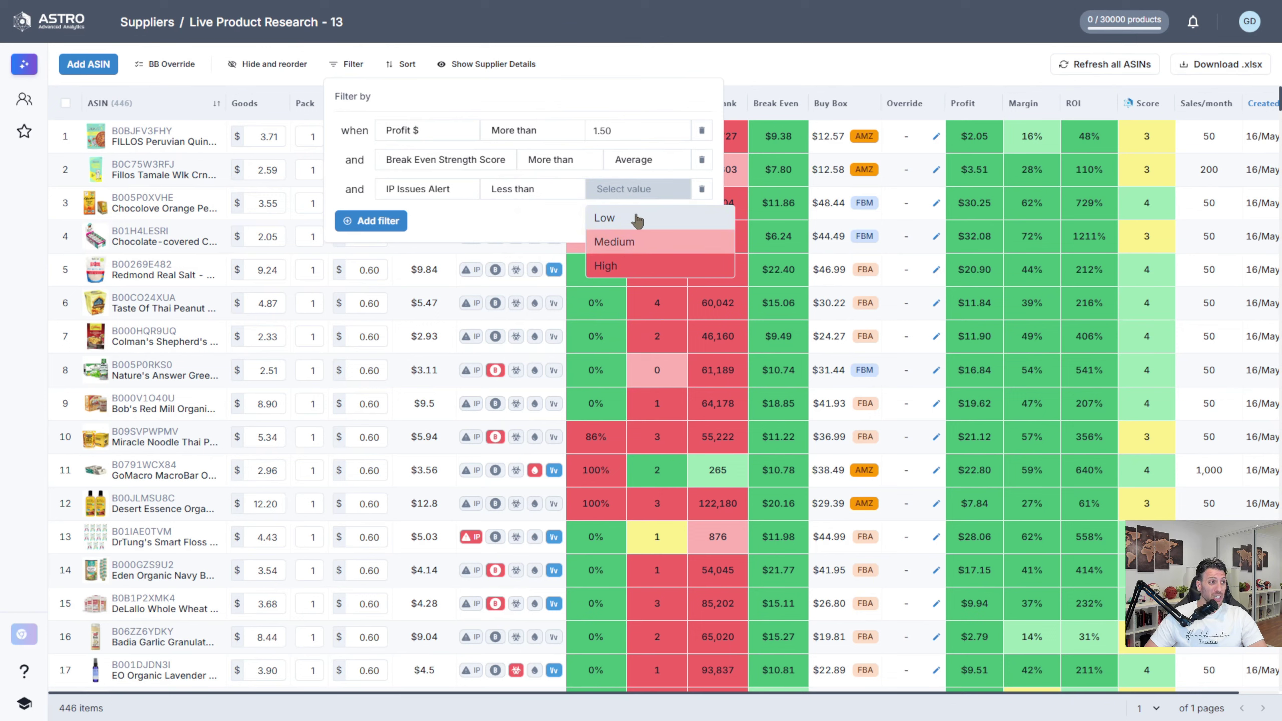
pyautogui.click(624, 245)
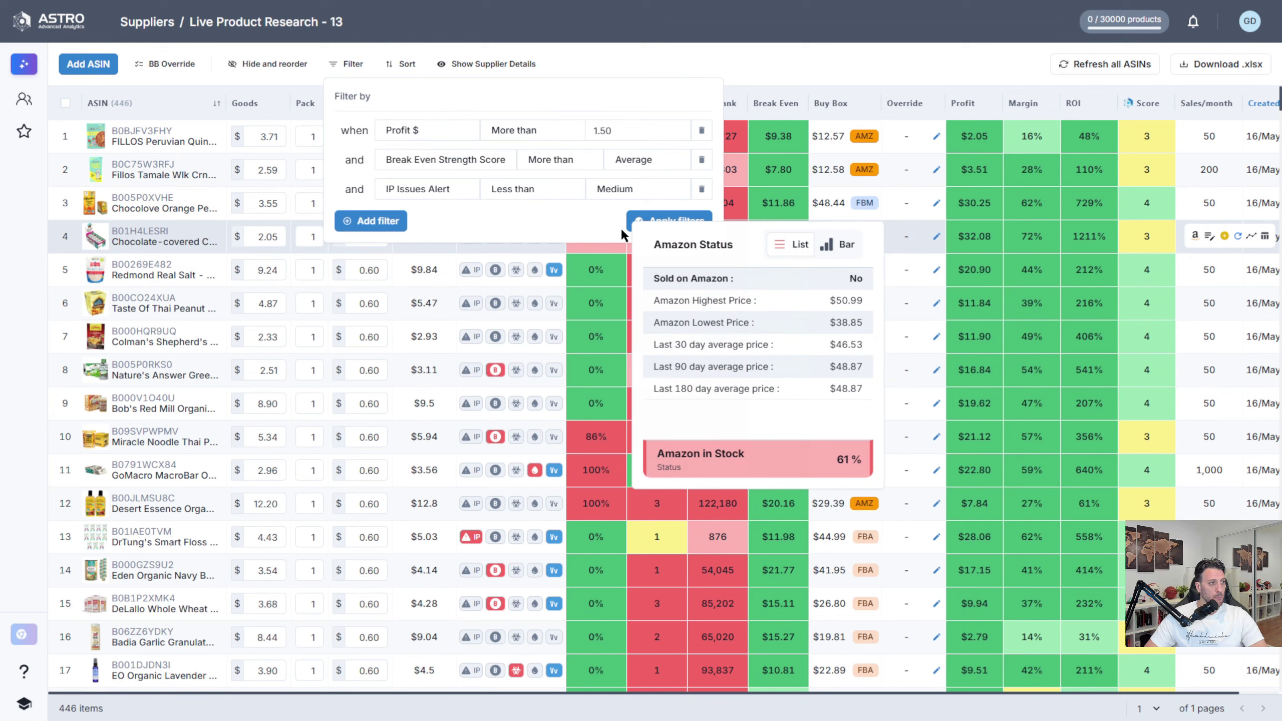
# Step: Add a filter condition for Hazmat equals False
pyautogui.click(390, 223)
pyautogui.click(439, 222)
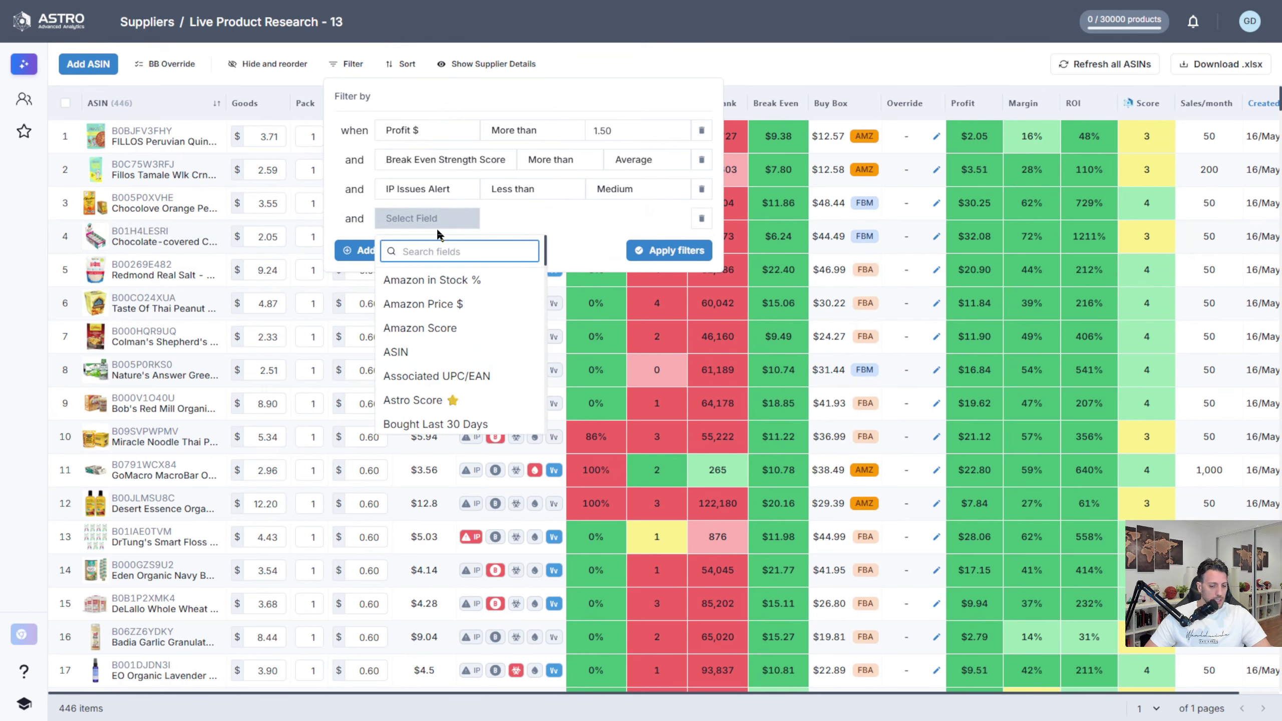
pyautogui.write('haz')
pyautogui.click(471, 284)
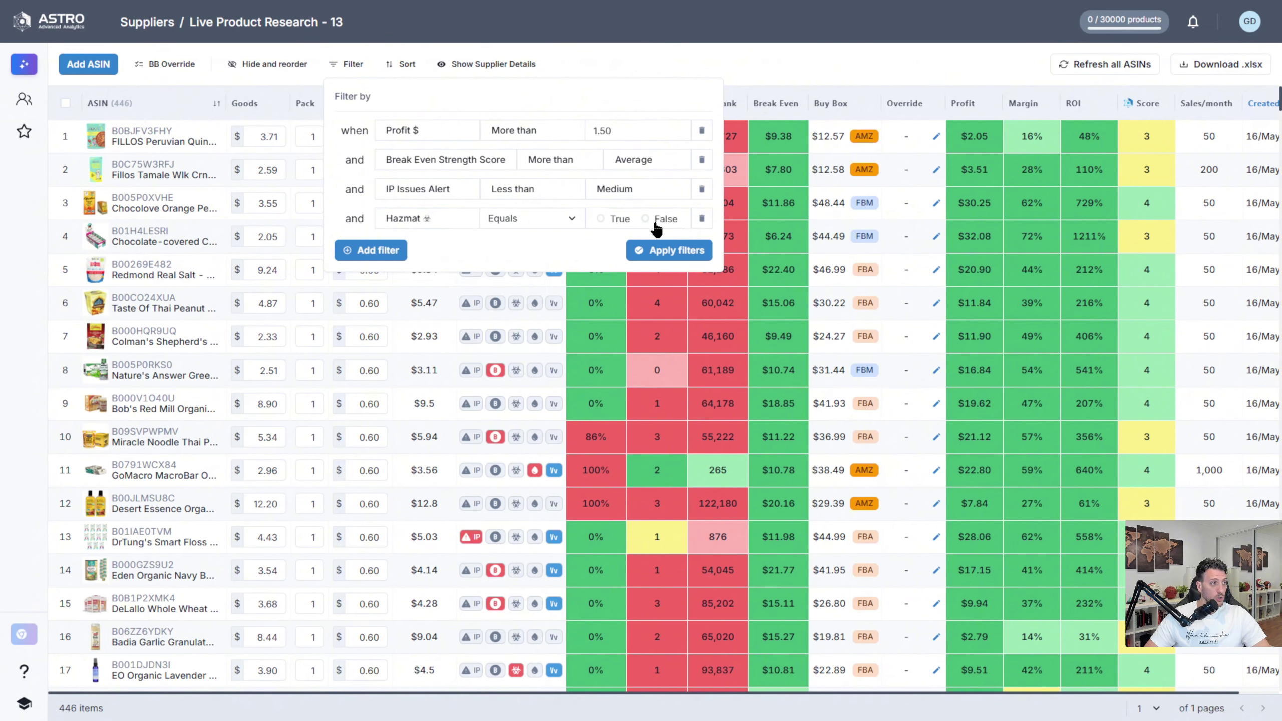
pyautogui.click(651, 219)
# Step: Add a filter condition for Meltable equals False and apply the filters
pyautogui.click(406, 251)
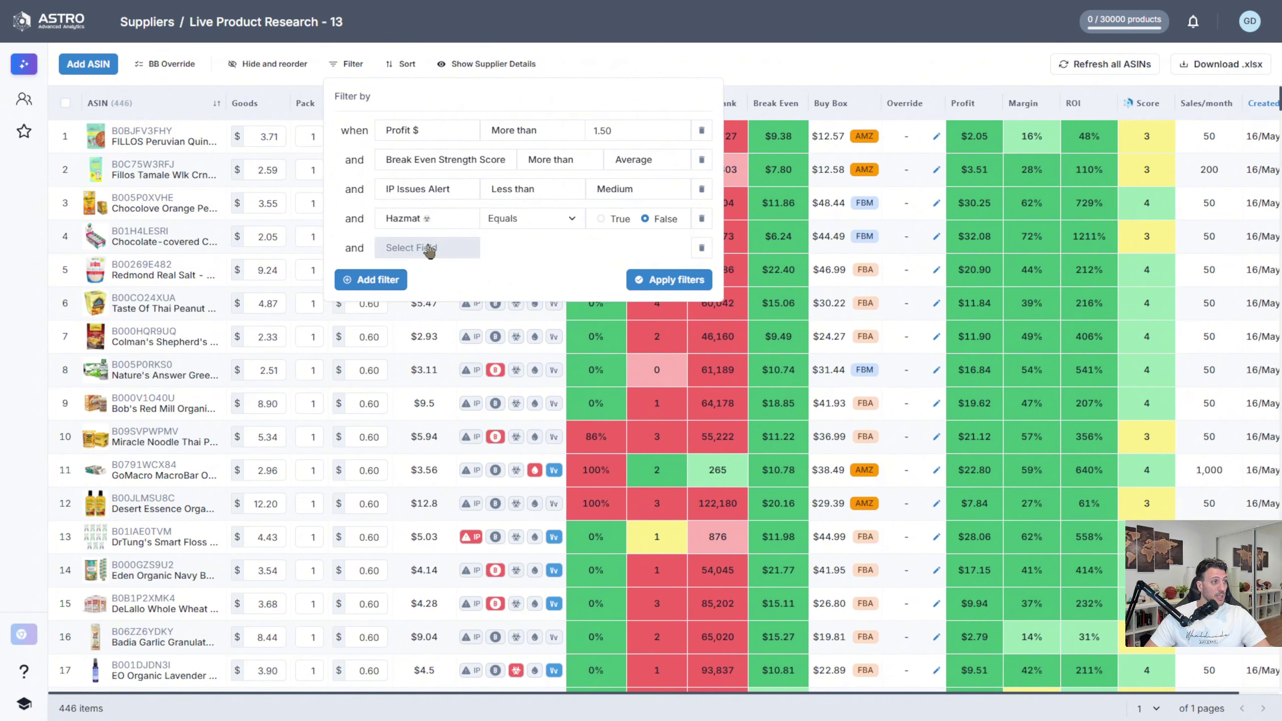
pyautogui.click(430, 250)
pyautogui.write('me')
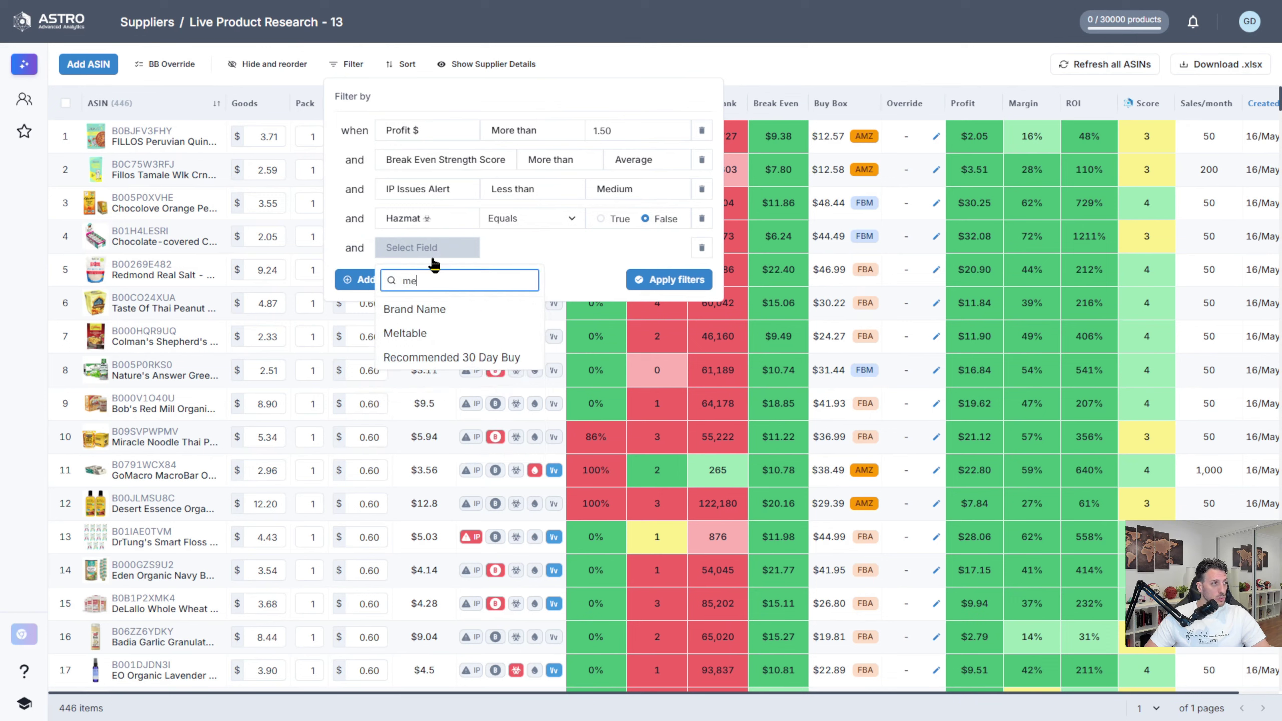
pyautogui.click(415, 335)
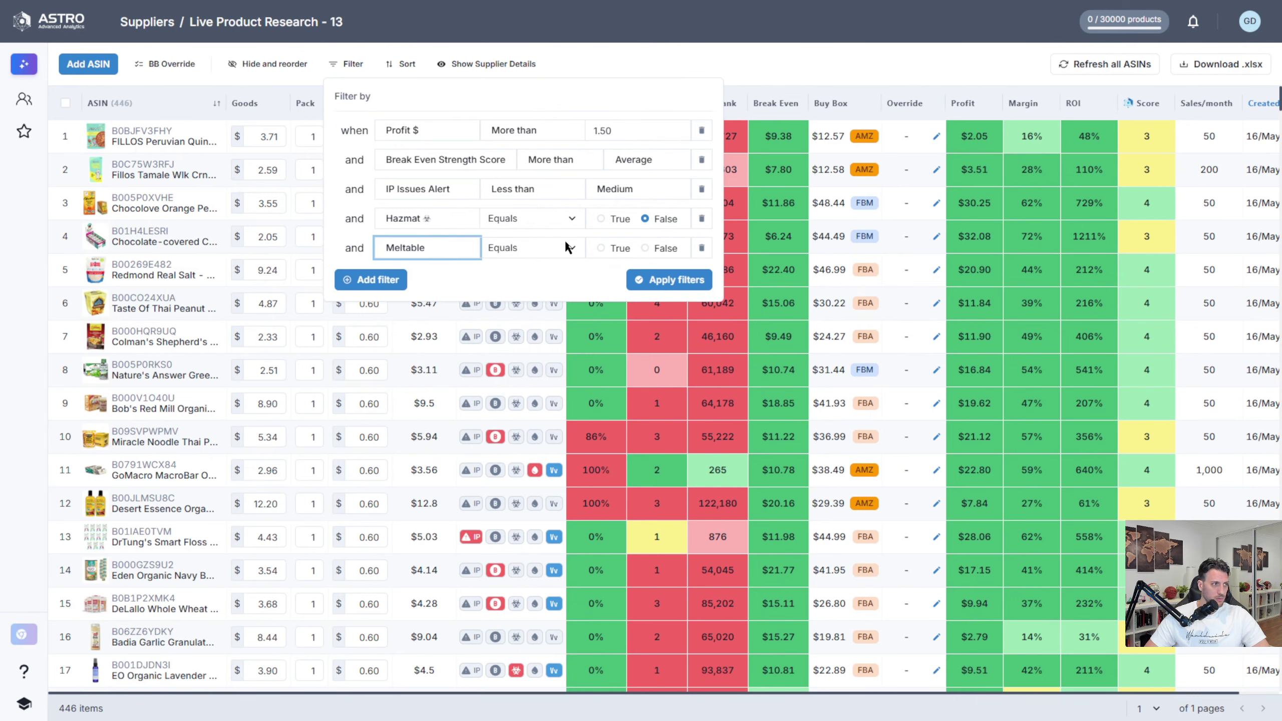
pyautogui.click(646, 247)
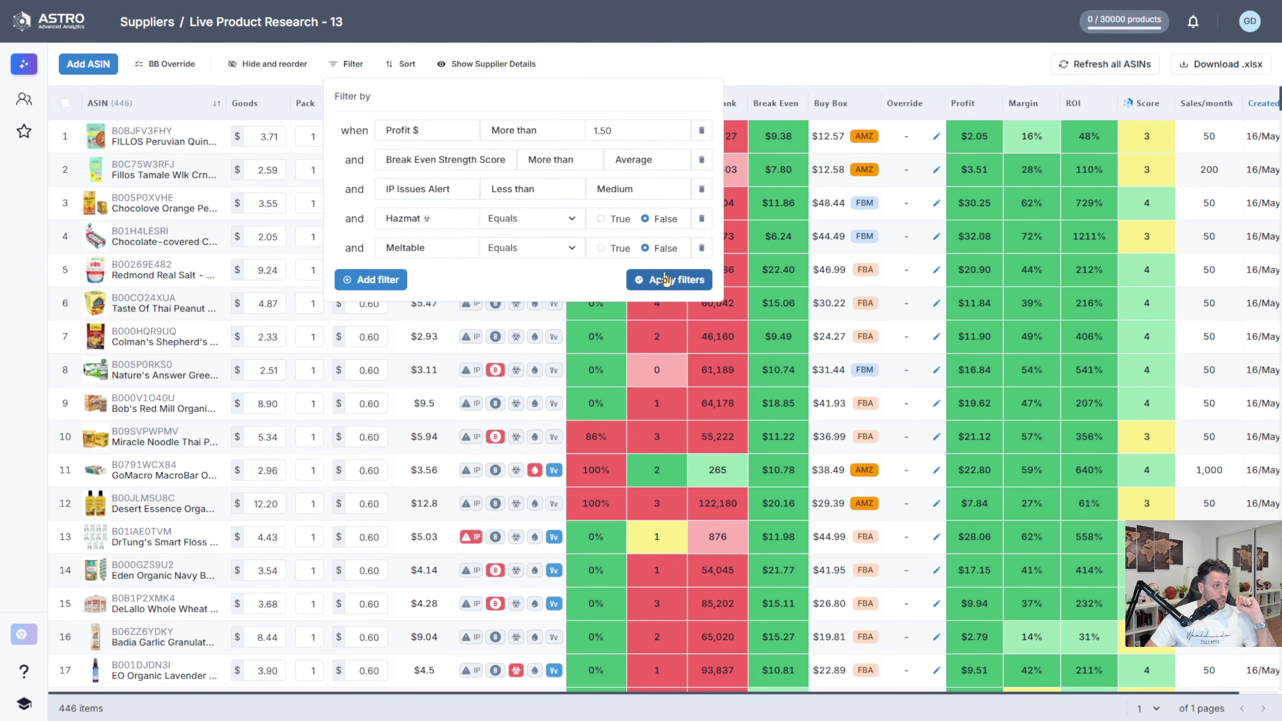
pyautogui.click(666, 280)
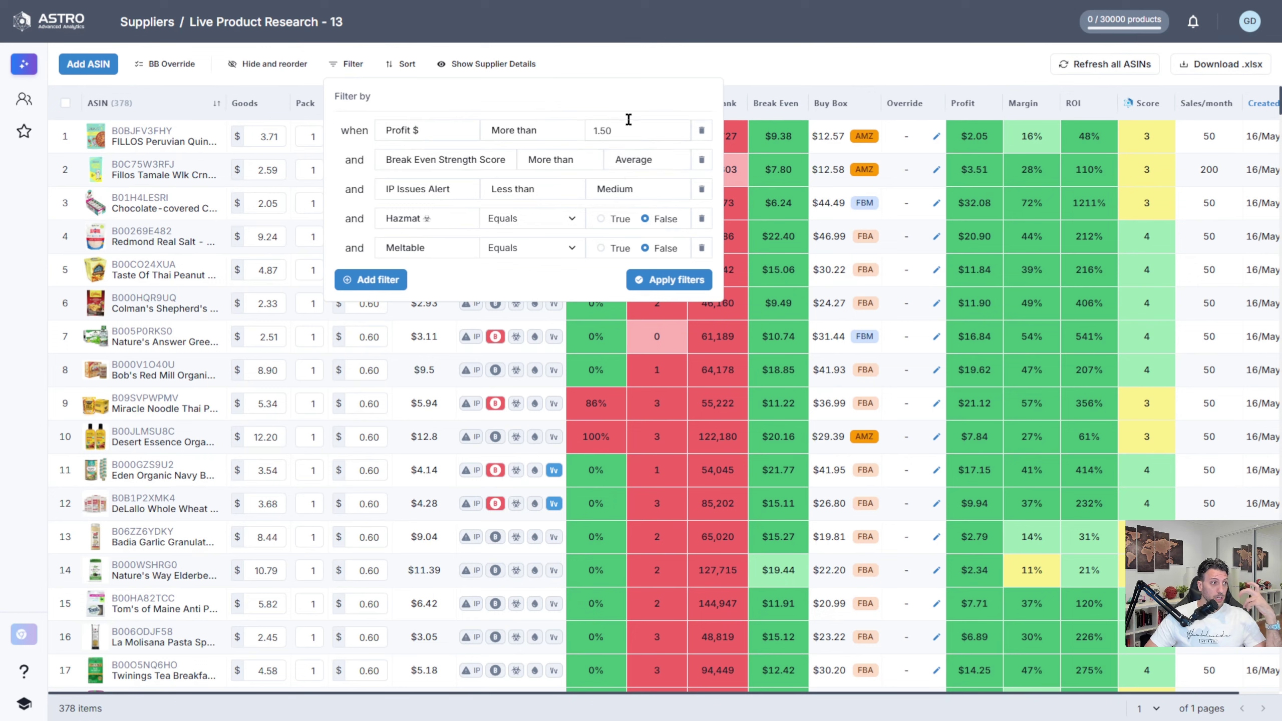
# Step: Add a filter condition for ROI % more than 25 and apply the filters
pyautogui.click(364, 280)
pyautogui.click(429, 278)
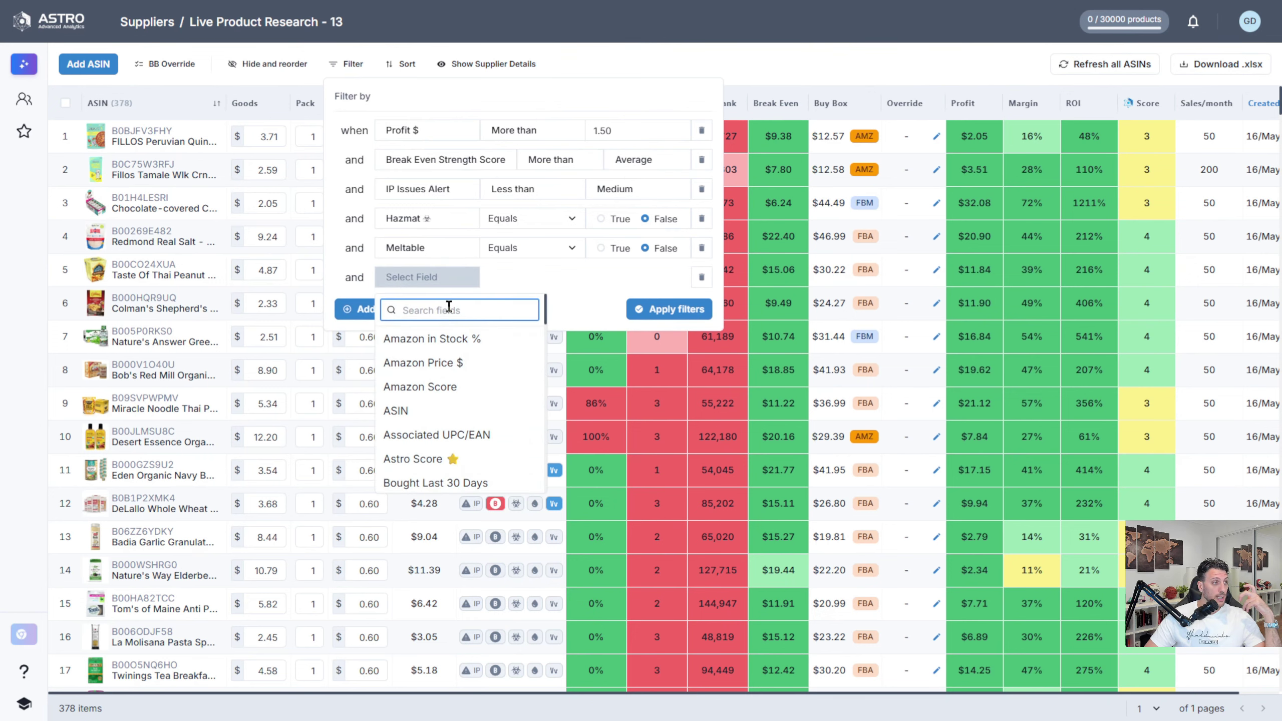
pyautogui.write('r')
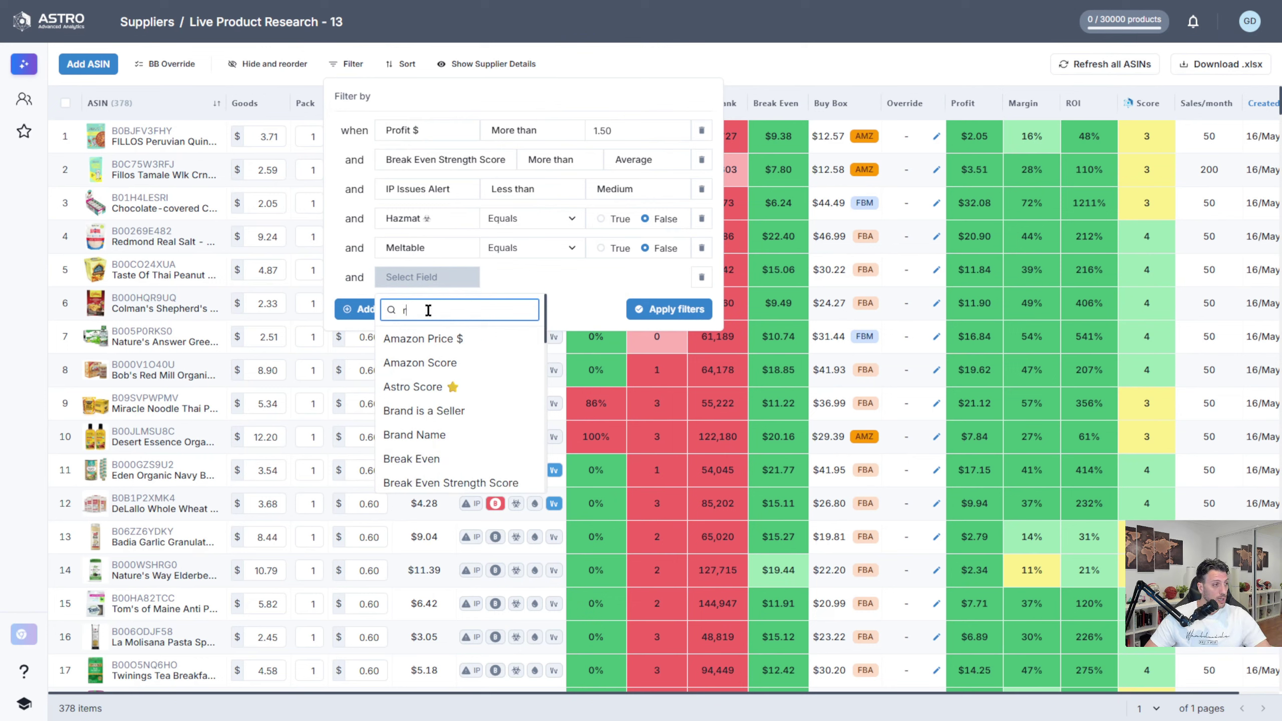
pyautogui.write('oi')
pyautogui.click(436, 335)
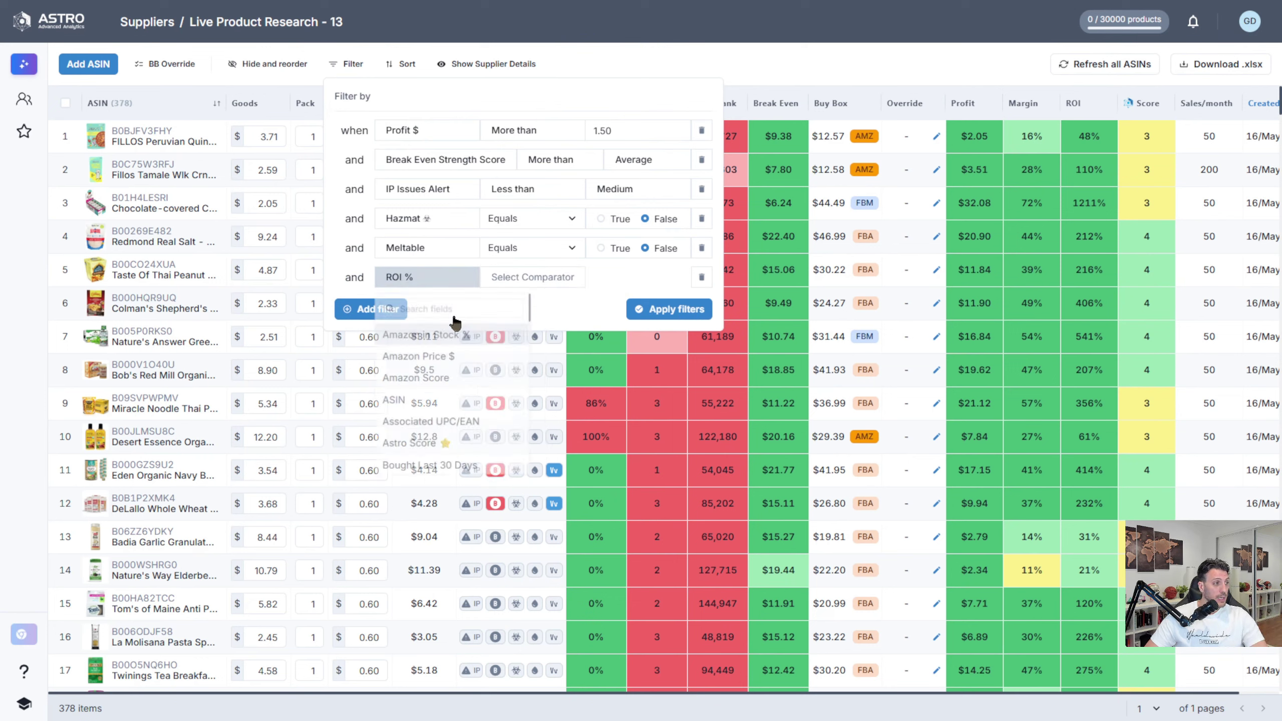
pyautogui.click(545, 285)
pyautogui.click(537, 298)
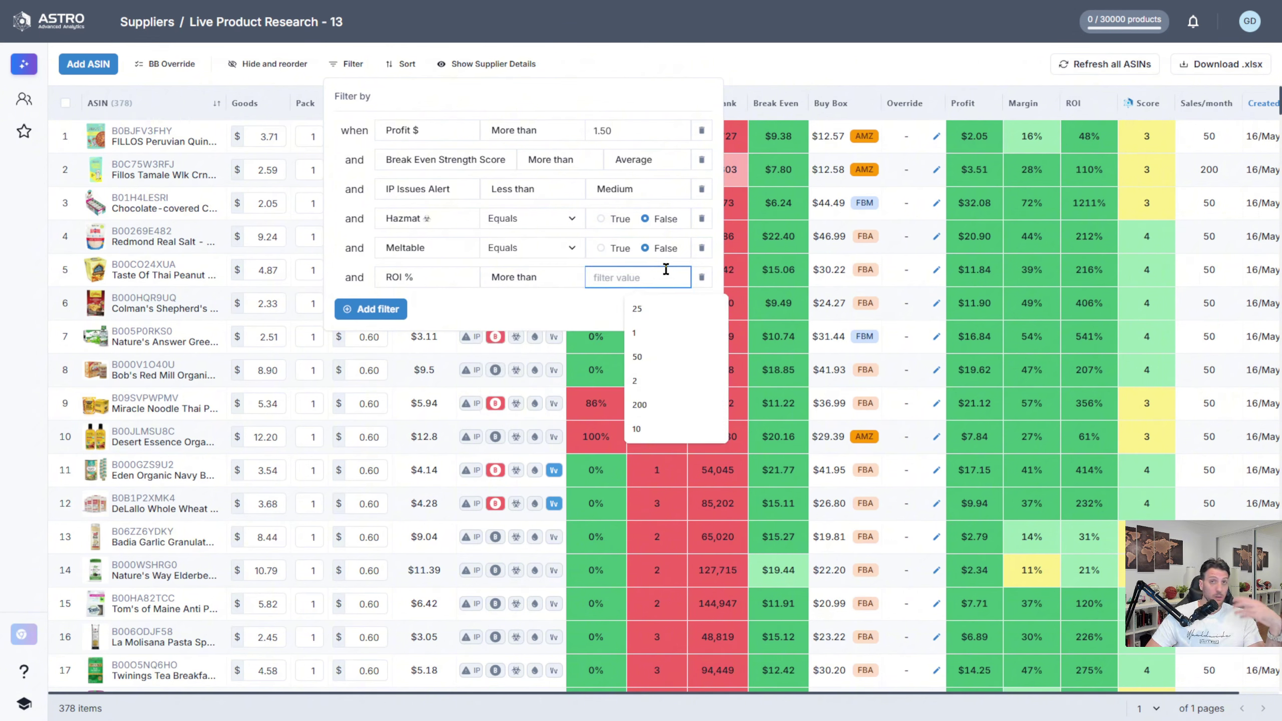
pyautogui.write('25')
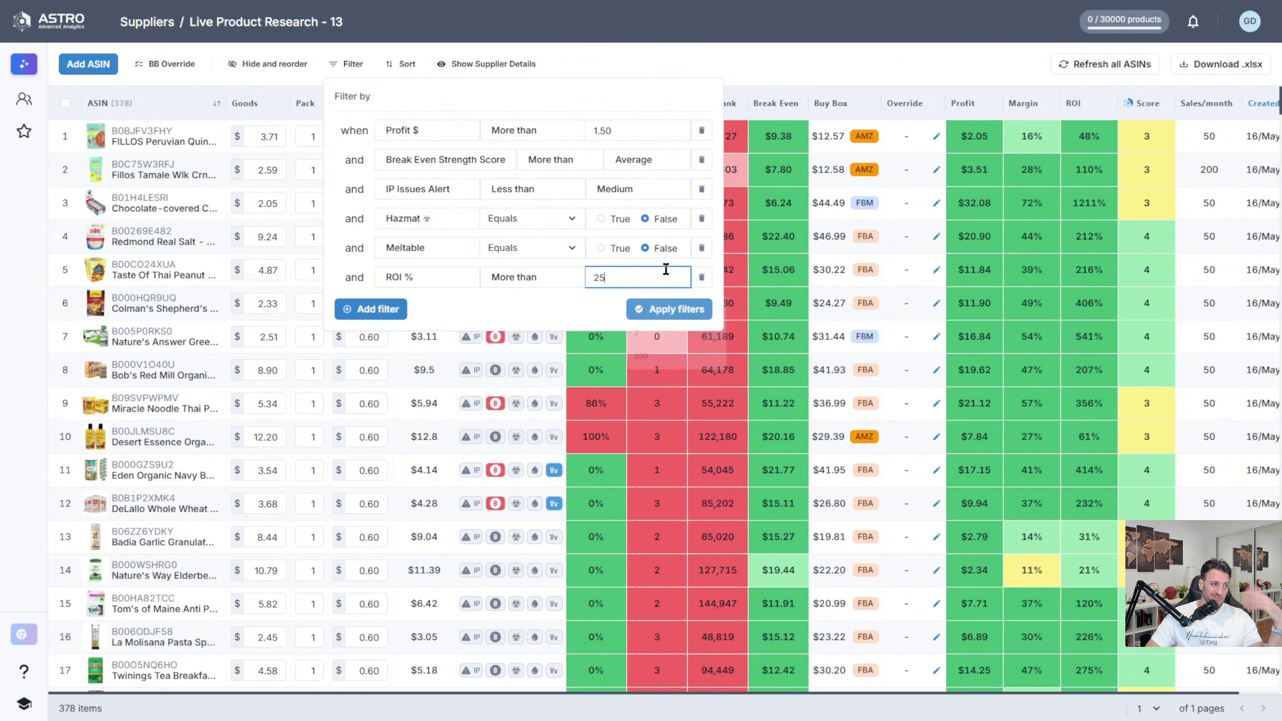
pyautogui.click(656, 313)
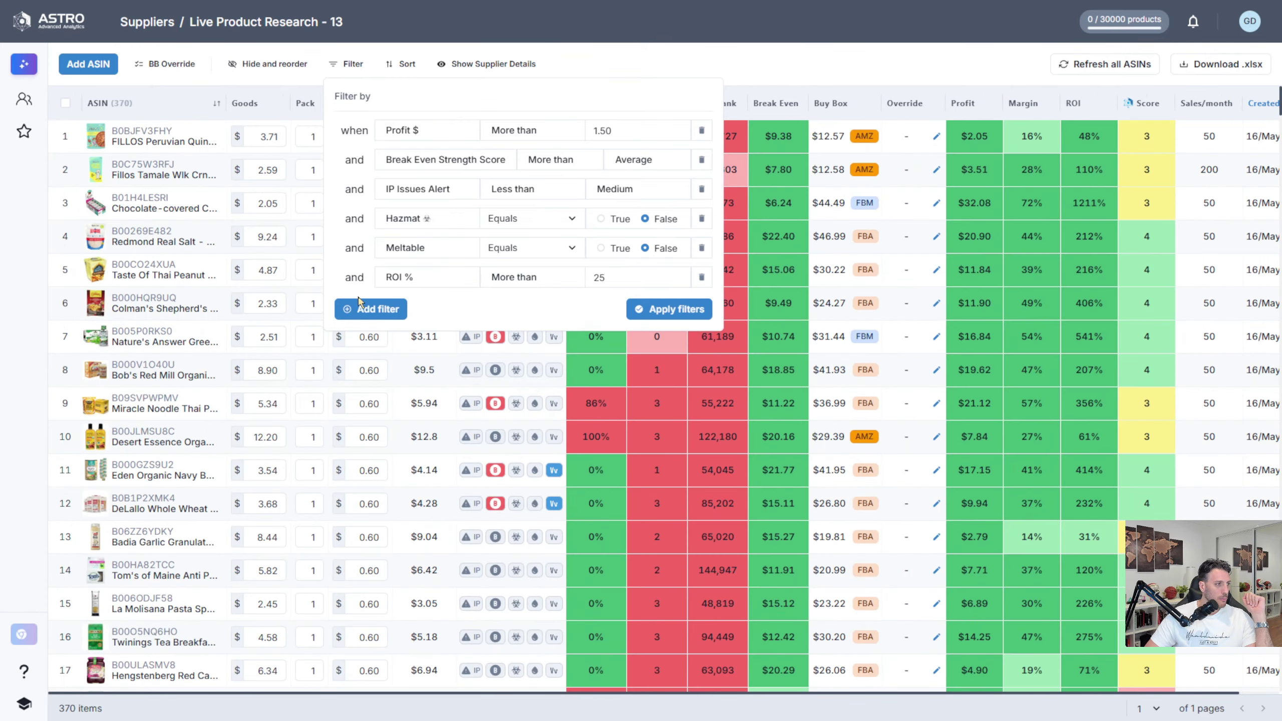
# Step: Add a filter condition for Bought Last 30 Days more than or equal to 100
pyautogui.click(374, 310)
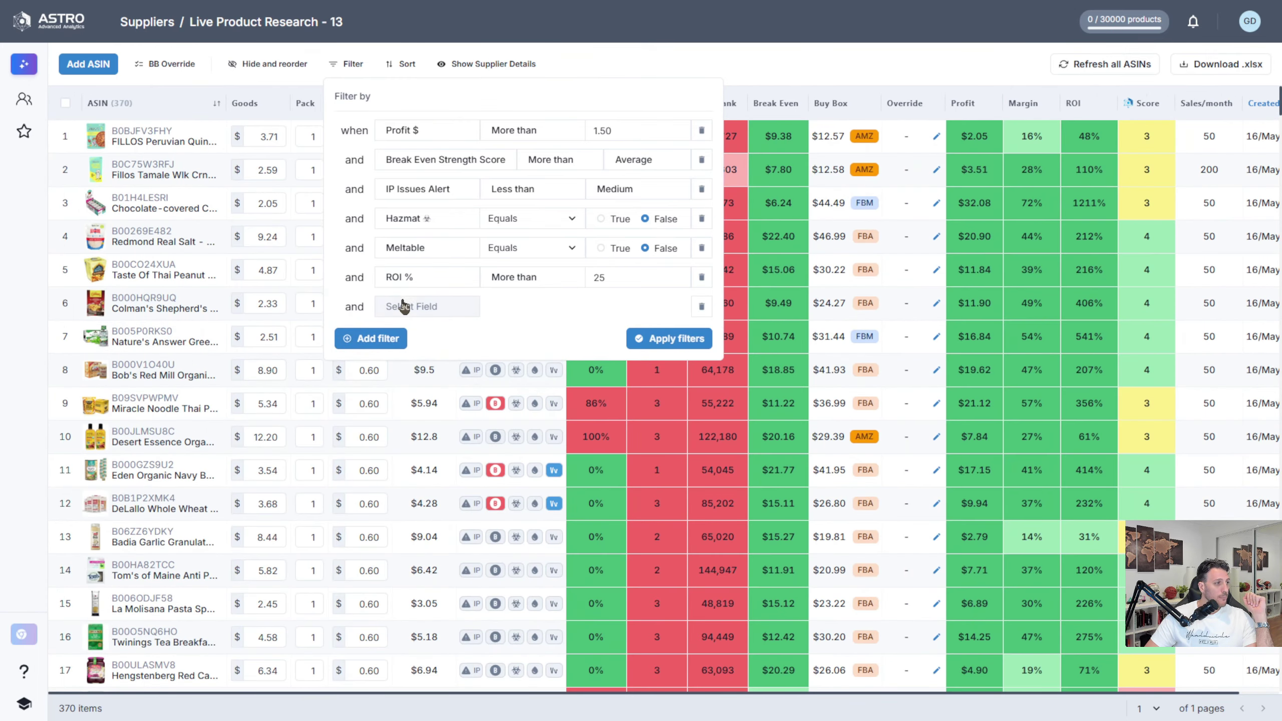
pyautogui.click(404, 307)
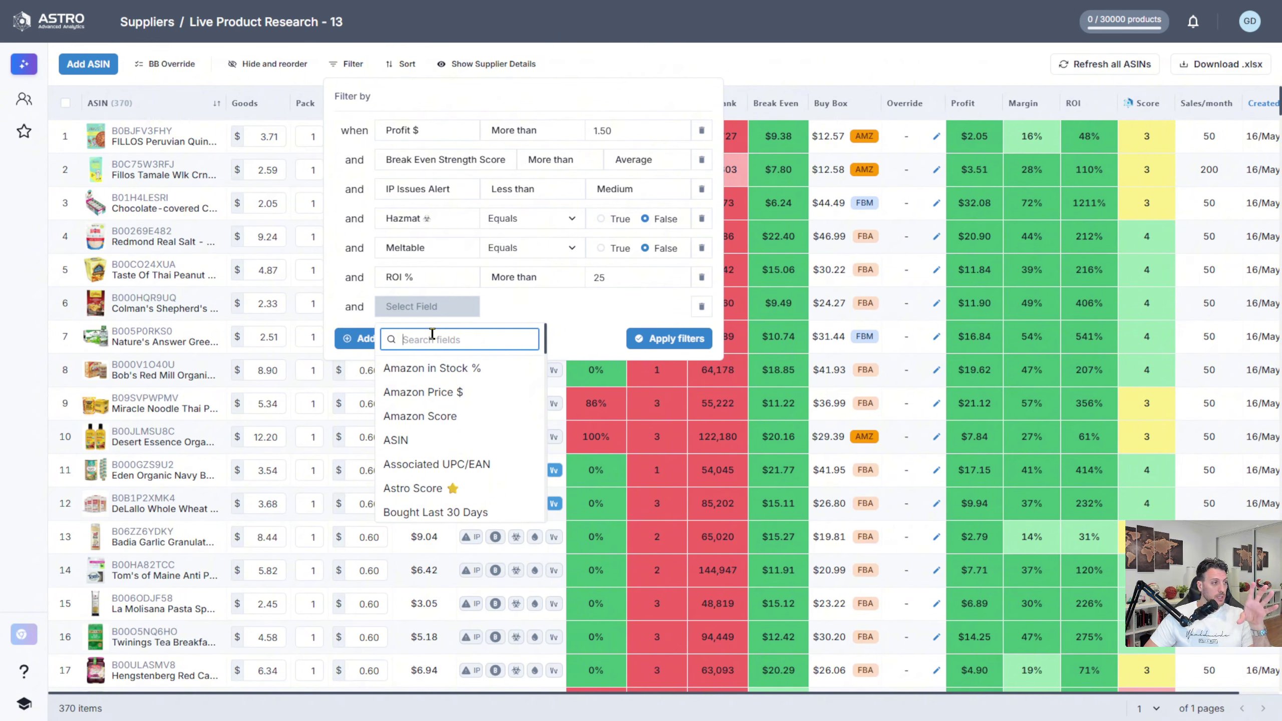
pyautogui.write('boui')
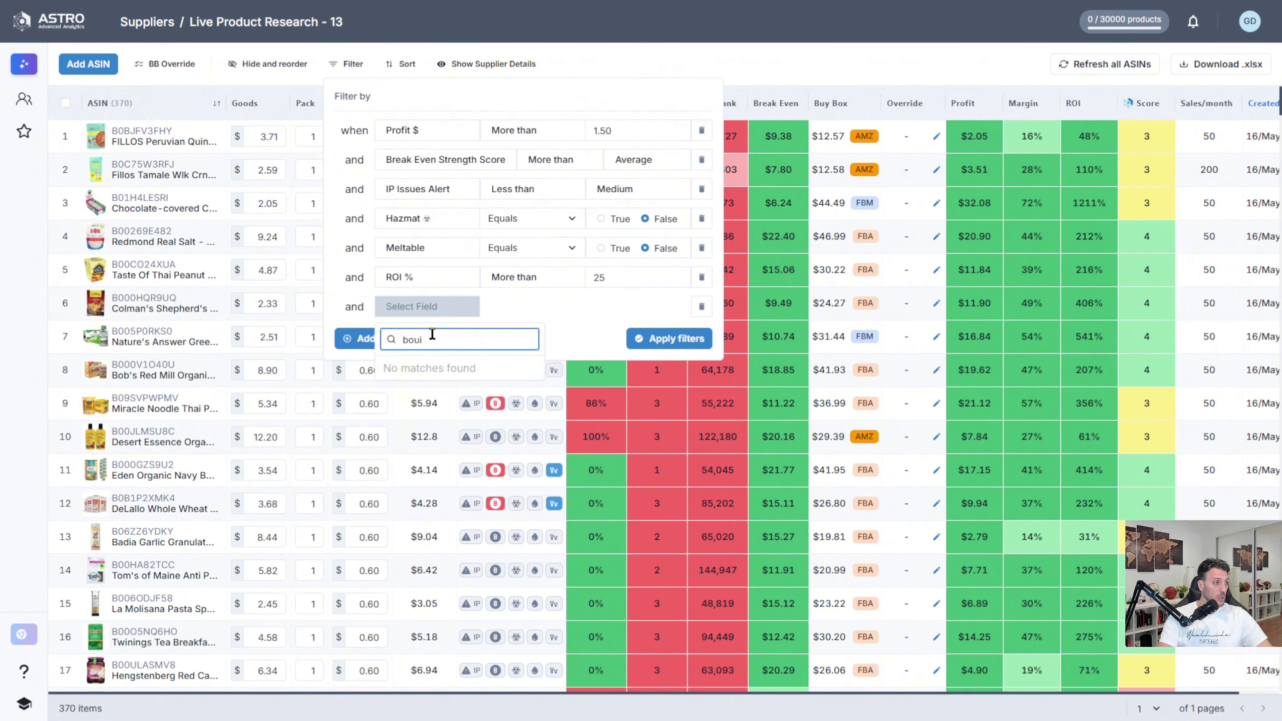
pyautogui.press('BackSpace')
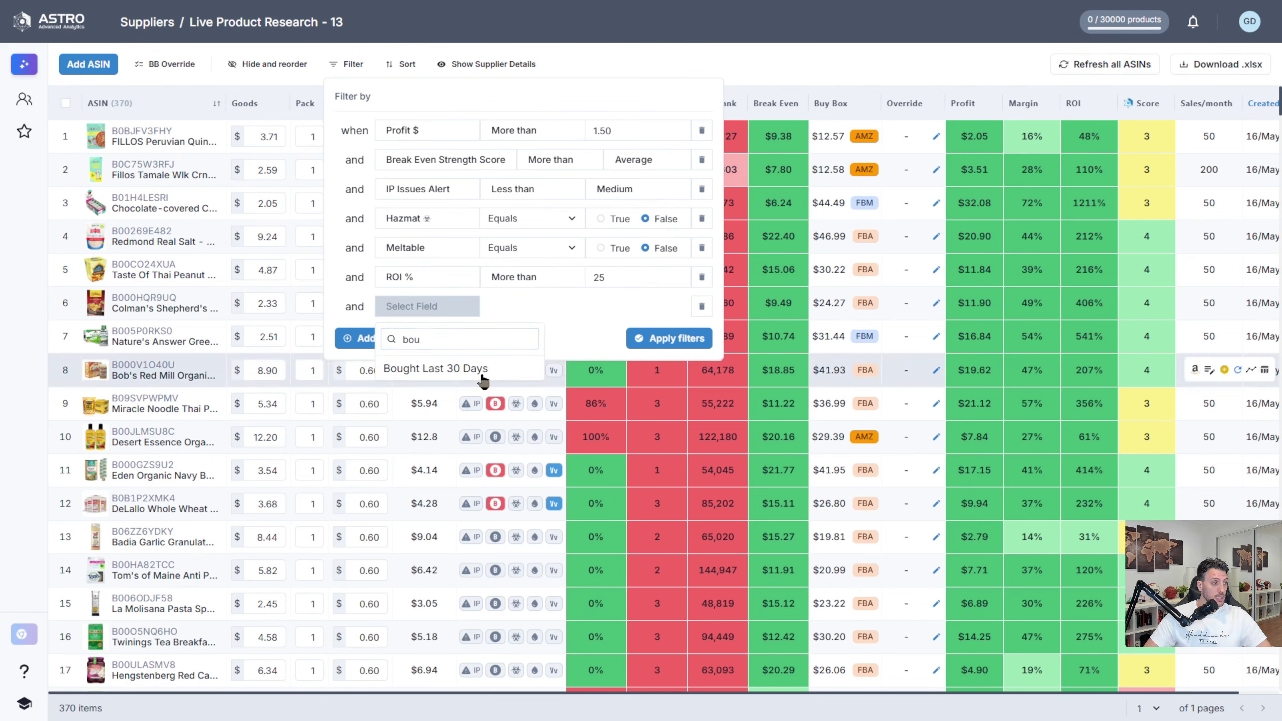
pyautogui.click(473, 368)
pyautogui.click(524, 305)
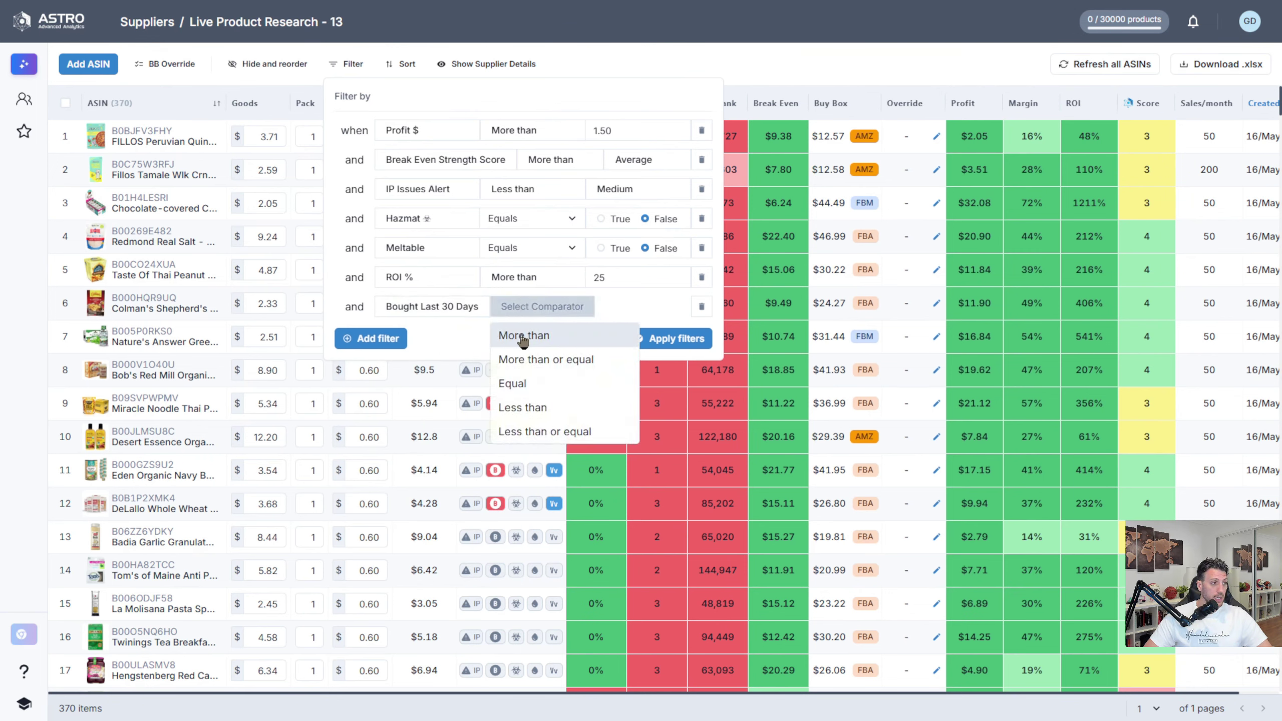
pyautogui.click(576, 359)
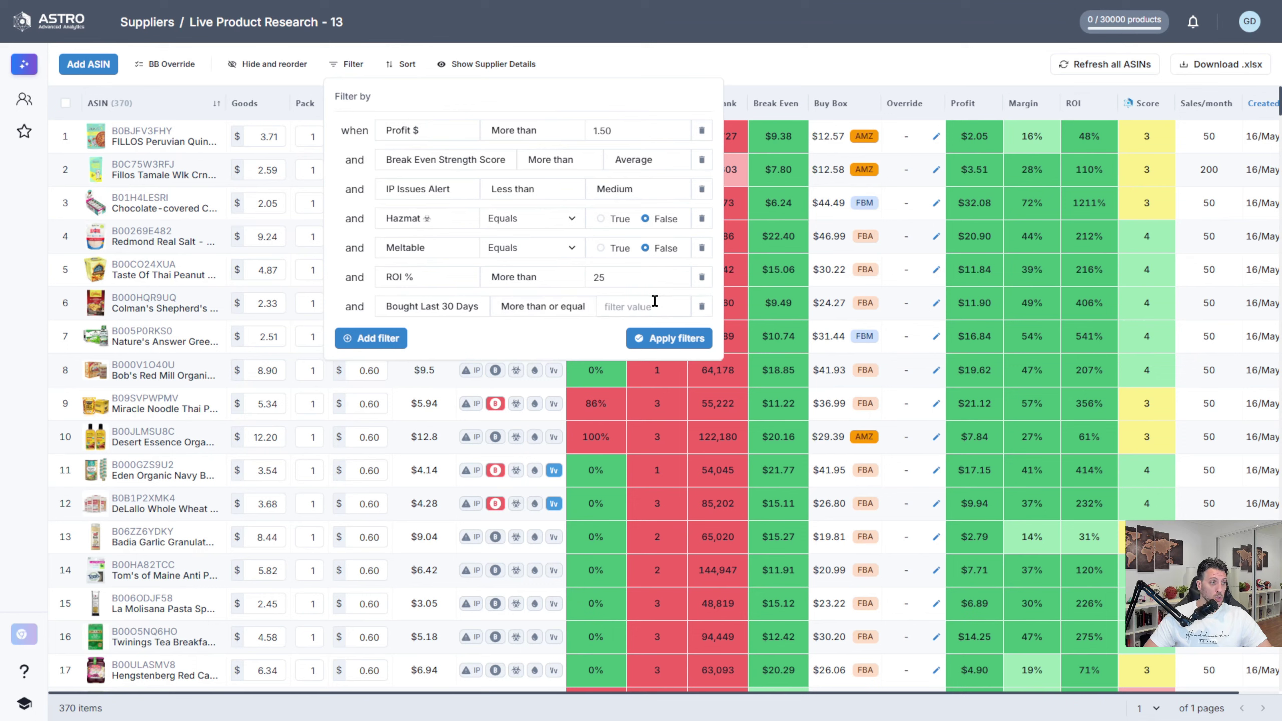
pyautogui.click(655, 301)
pyautogui.write('100')
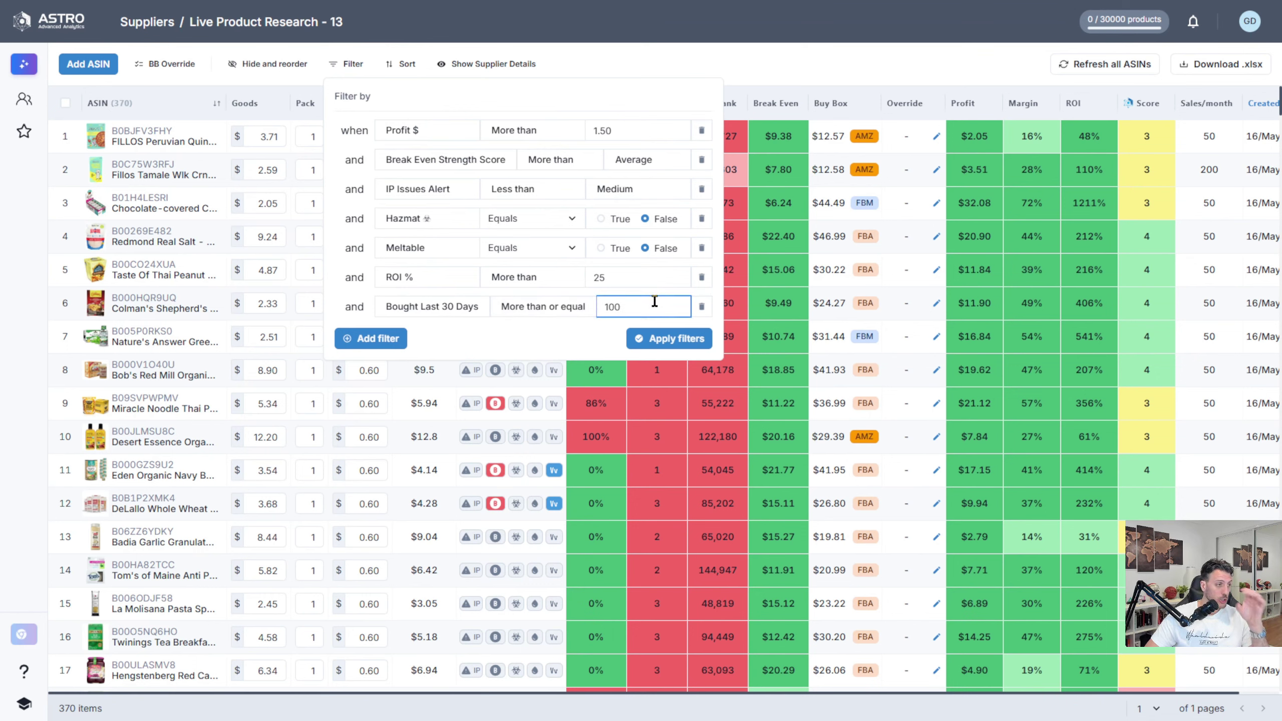
pyautogui.click(523, 328)
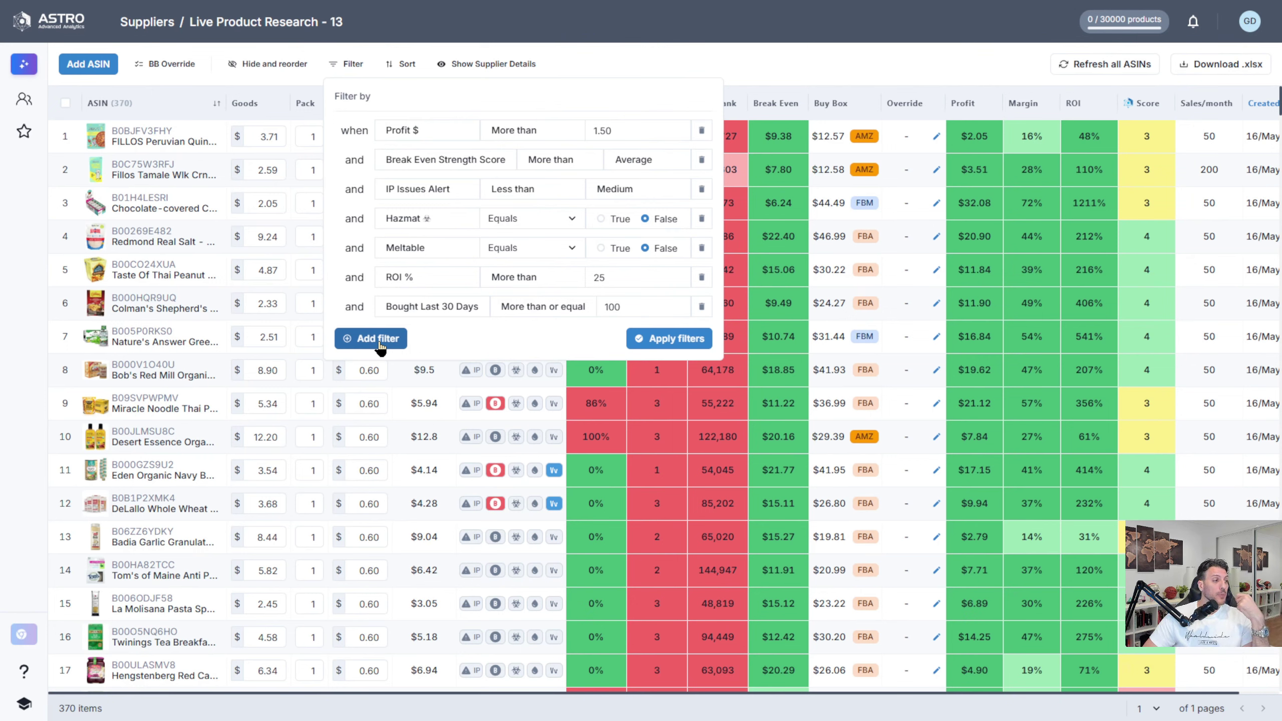
# Step: Add a filter condition for Recommended 30 Day Buy more than 40, then apply all filters and close the filter settings
pyautogui.click(379, 344)
pyautogui.click(379, 343)
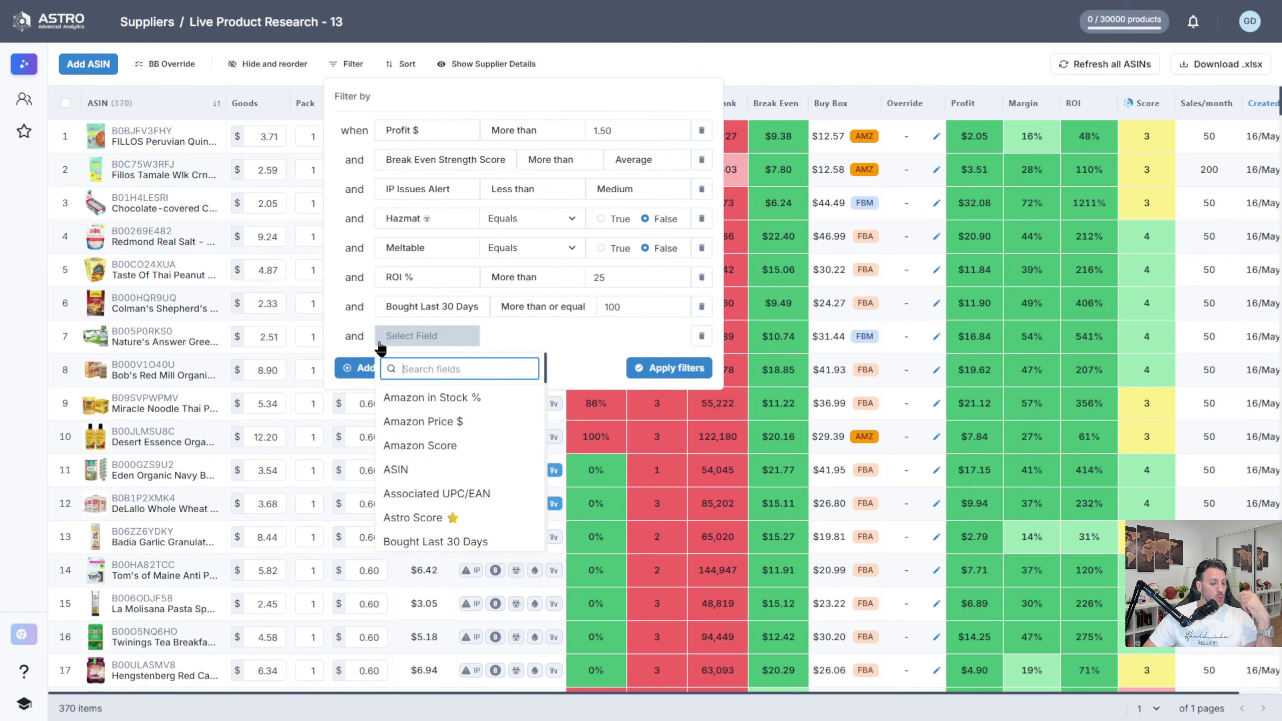
pyautogui.write('reco')
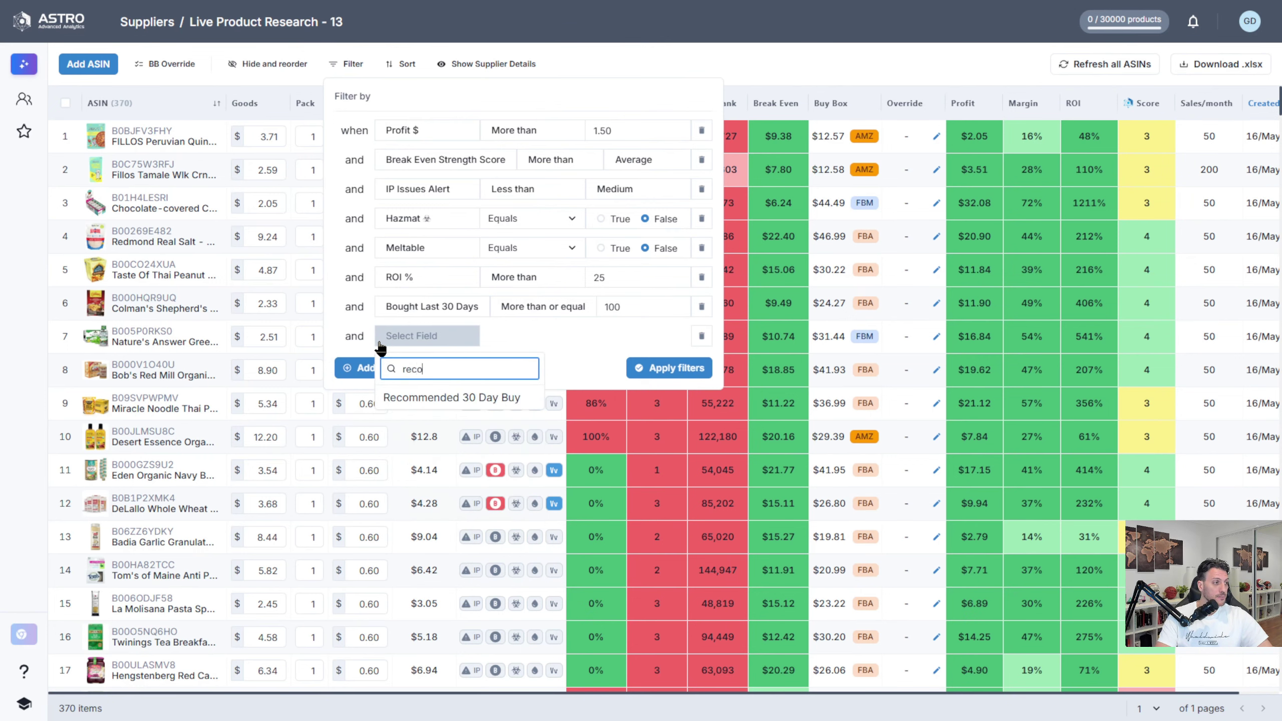
pyautogui.click(470, 399)
pyautogui.click(574, 337)
pyautogui.click(585, 364)
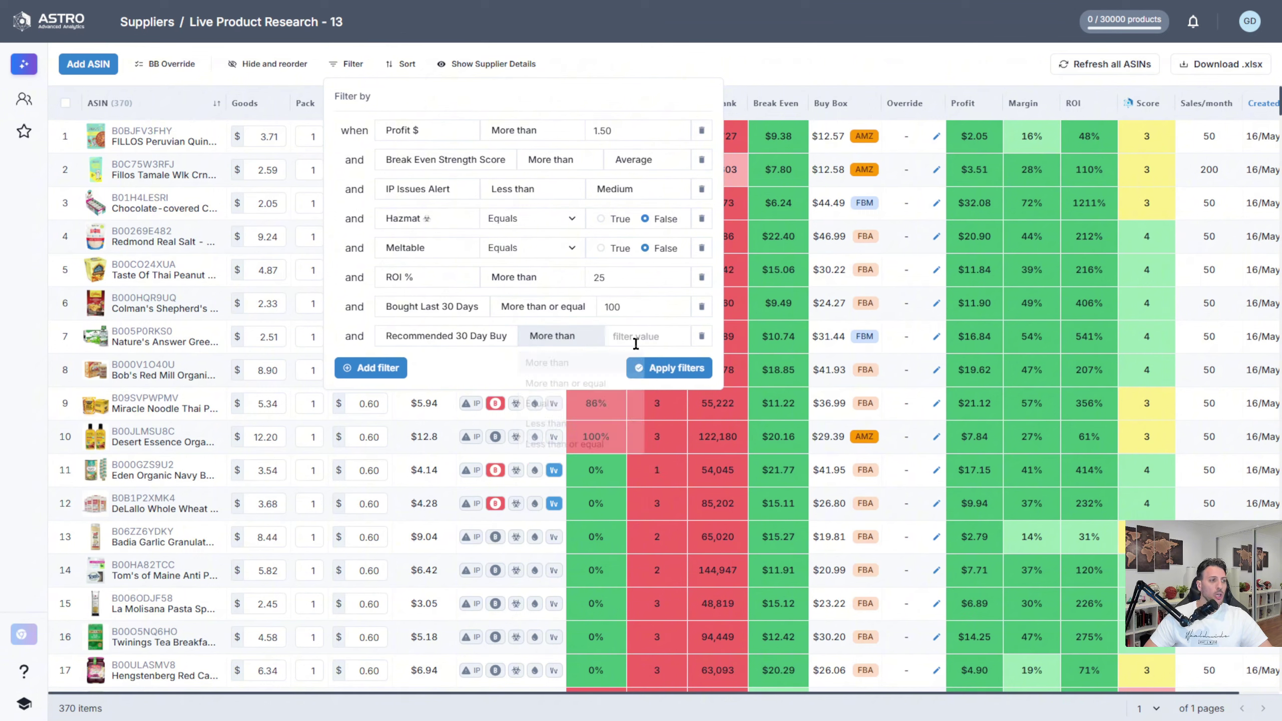
pyautogui.click(640, 337)
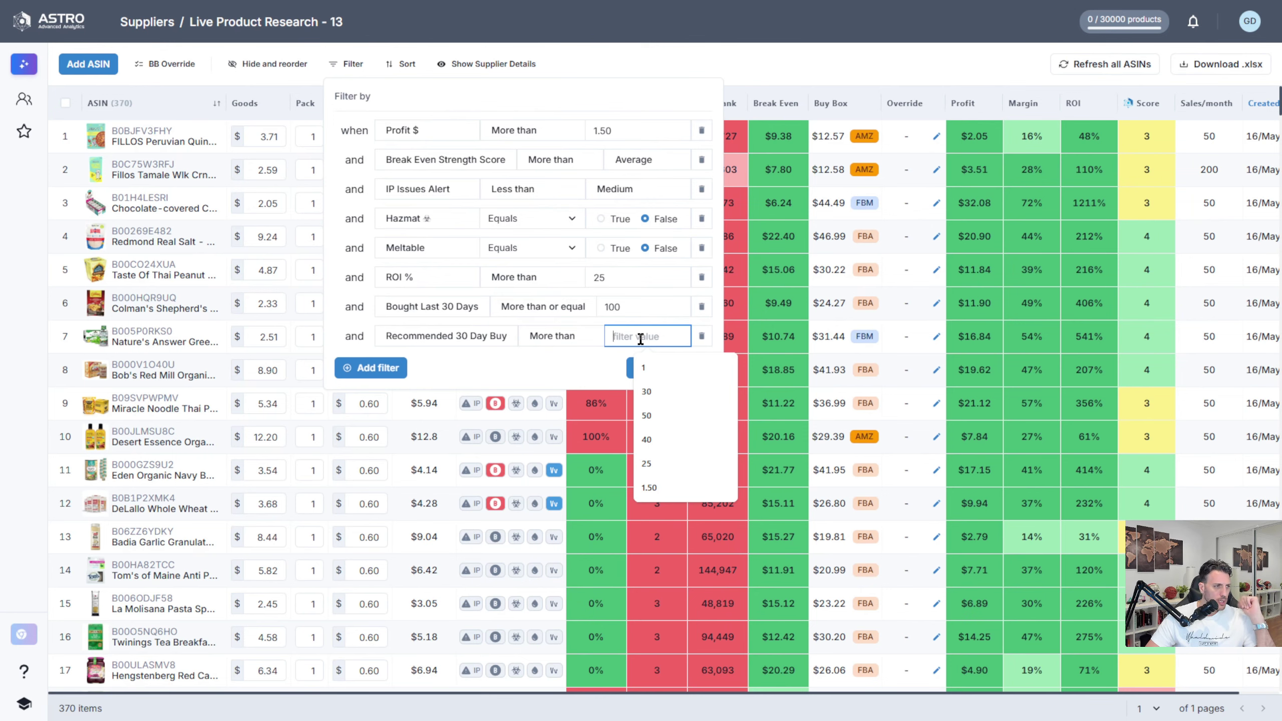
pyautogui.write('40')
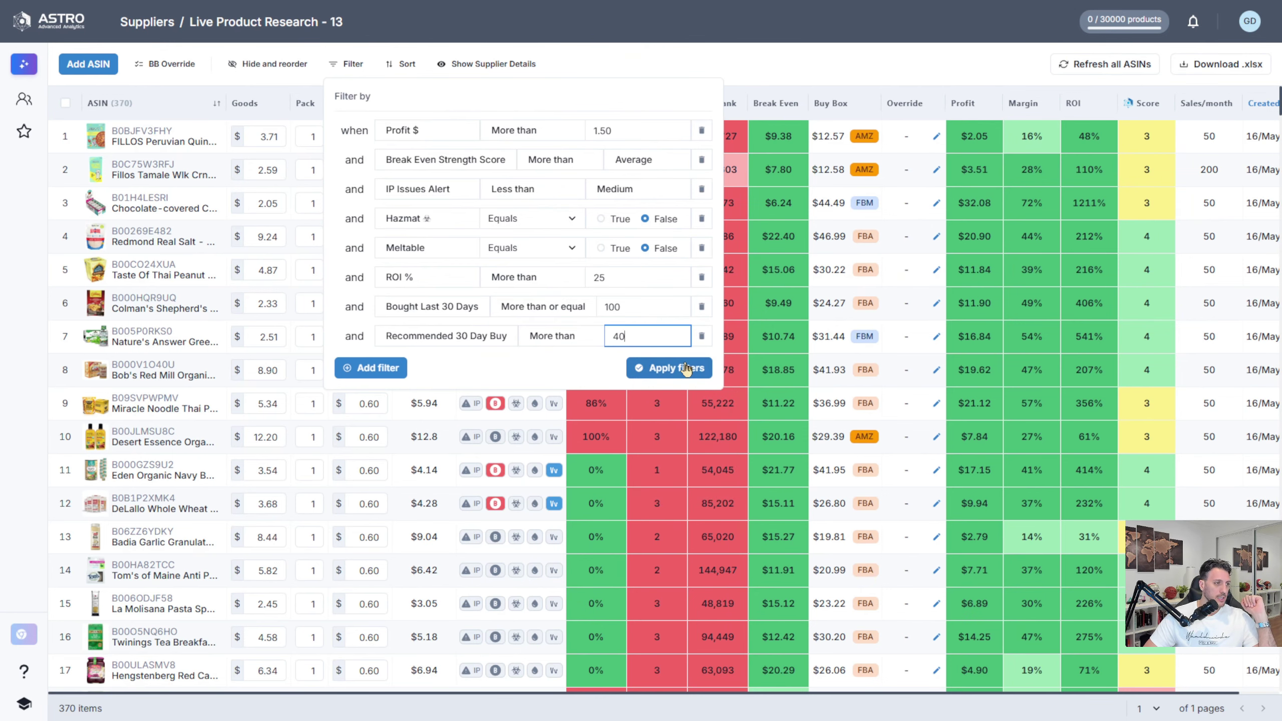
pyautogui.click(687, 368)
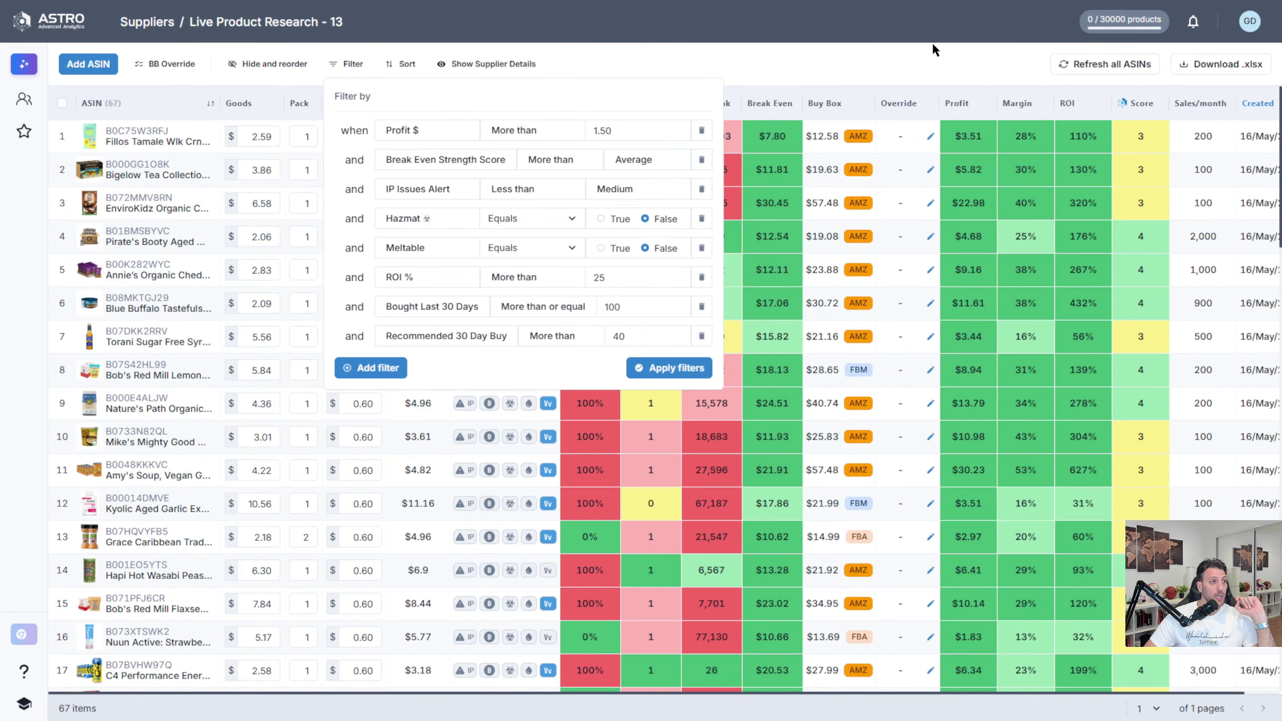
pyautogui.click(903, 60)
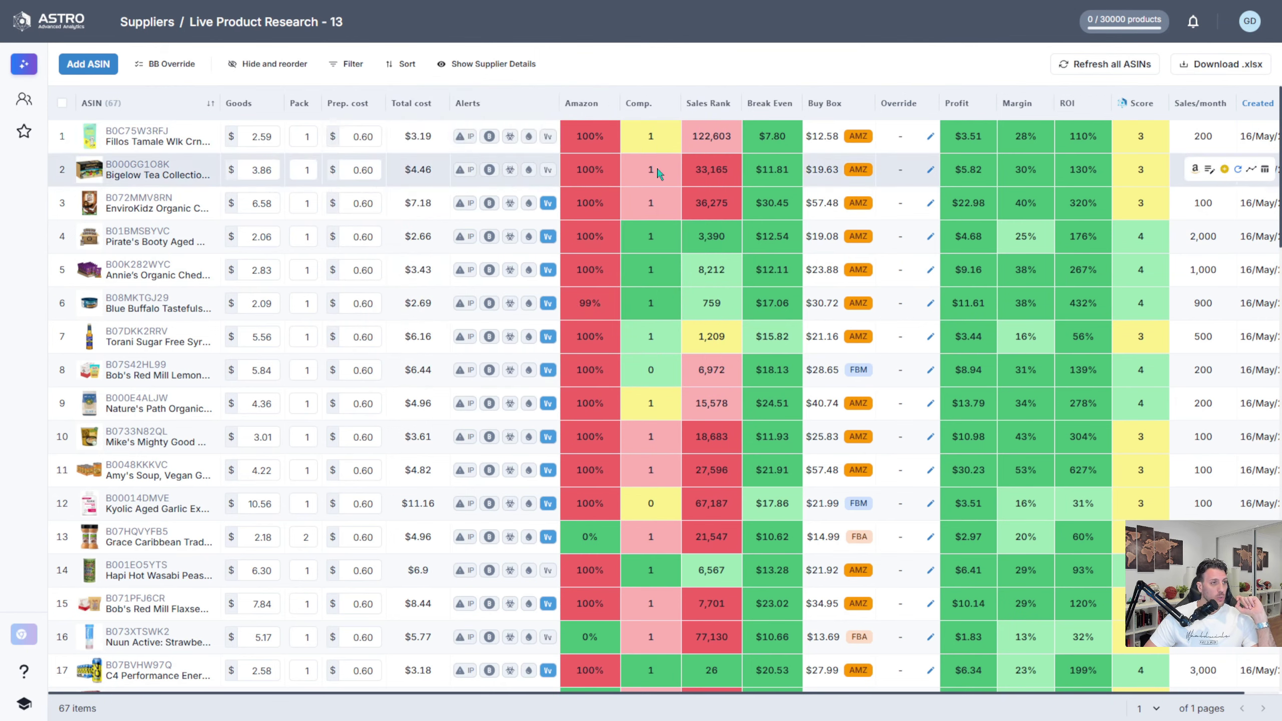
# Step: Review the Amazon in-stock percentages and Amazon Status details across the filtered products
pyautogui.moveTo(569, 130)
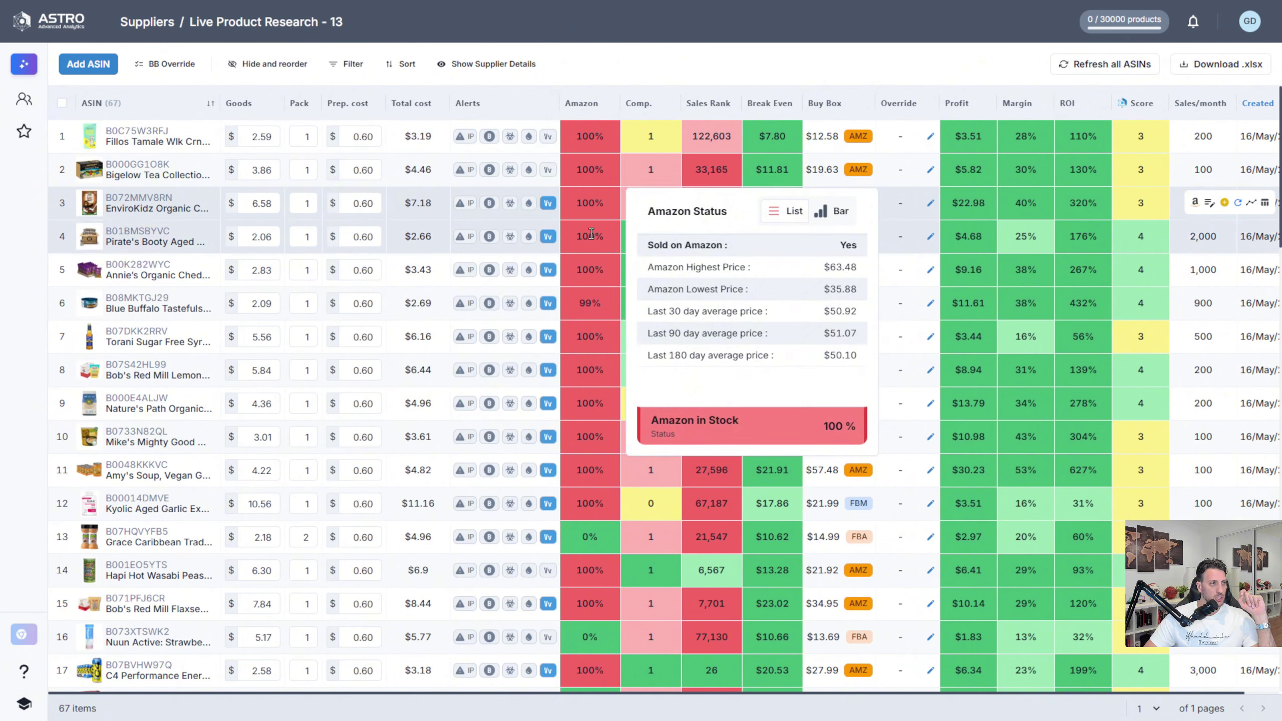
pyautogui.scroll(-5, 588, 533)
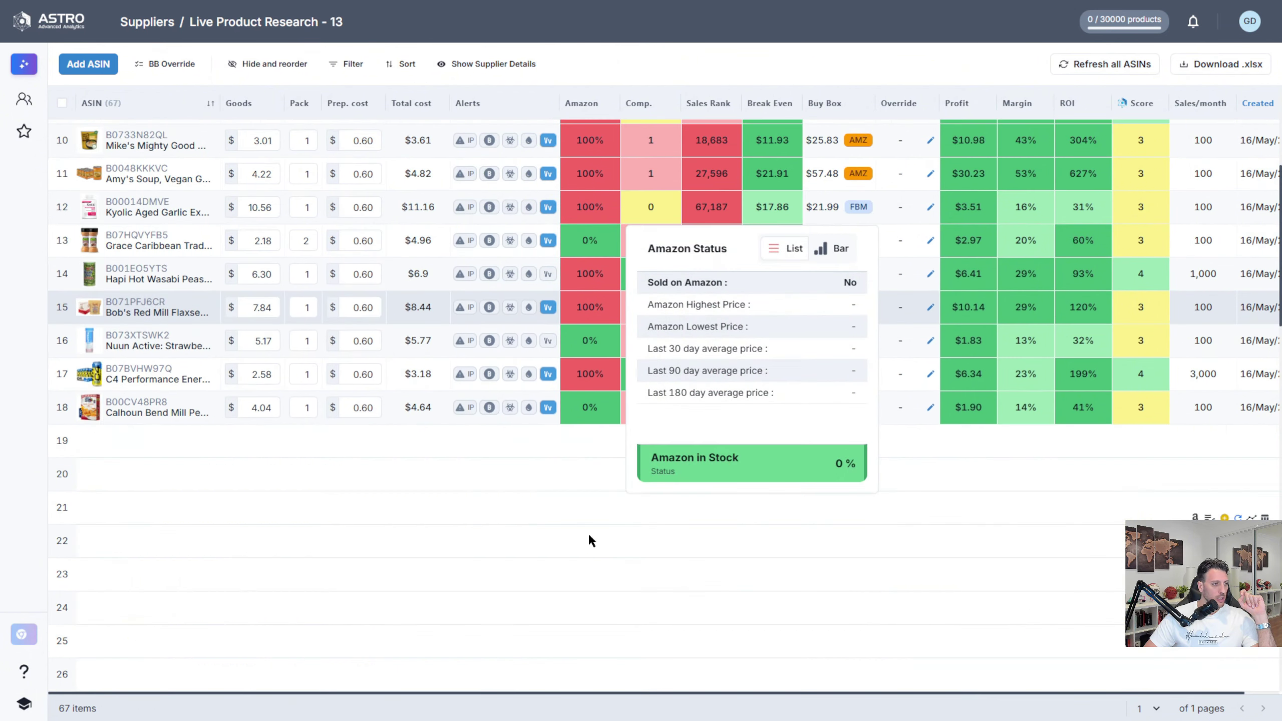
pyautogui.moveTo(594, 458)
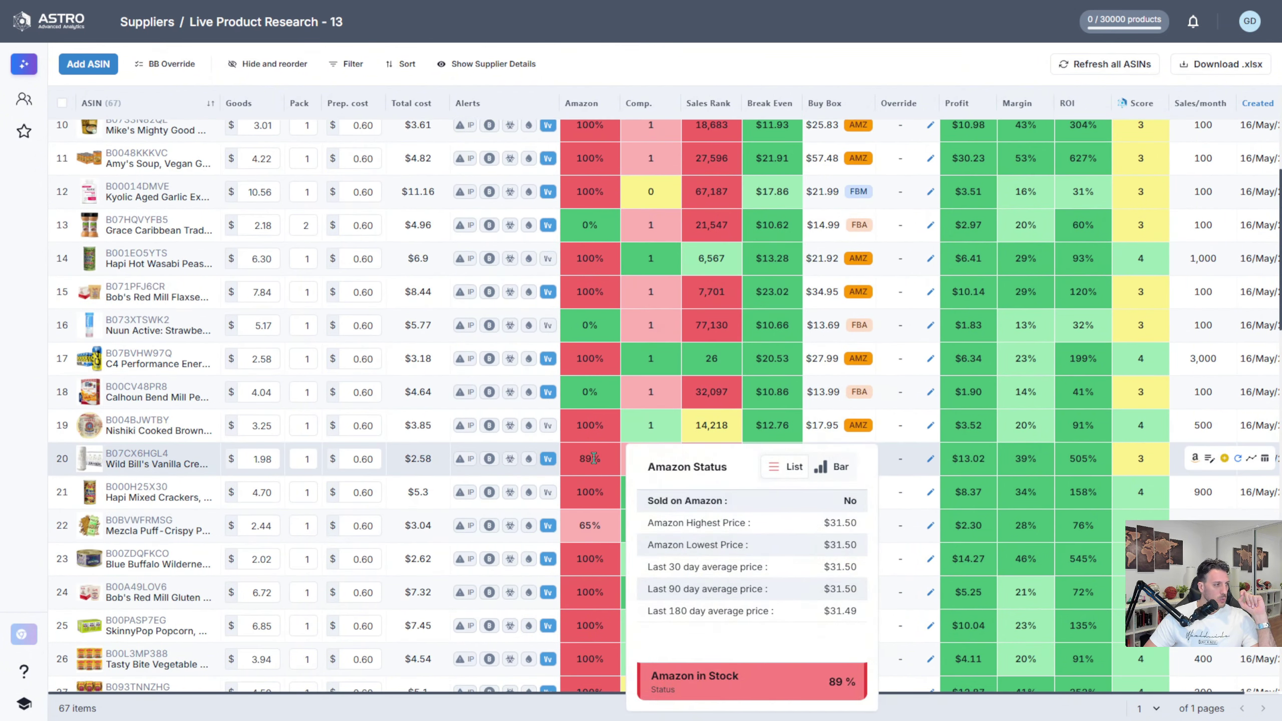
pyautogui.scroll(-3, 594, 459)
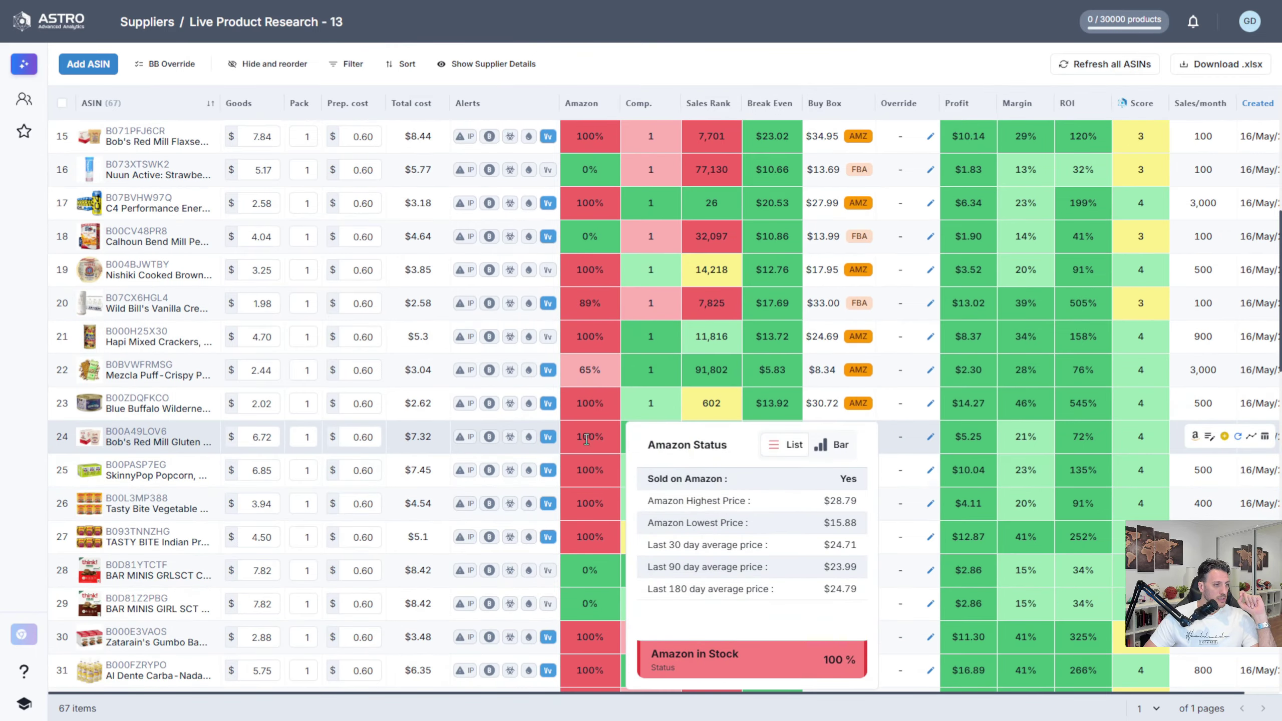
pyautogui.scroll(-2, 565, 499)
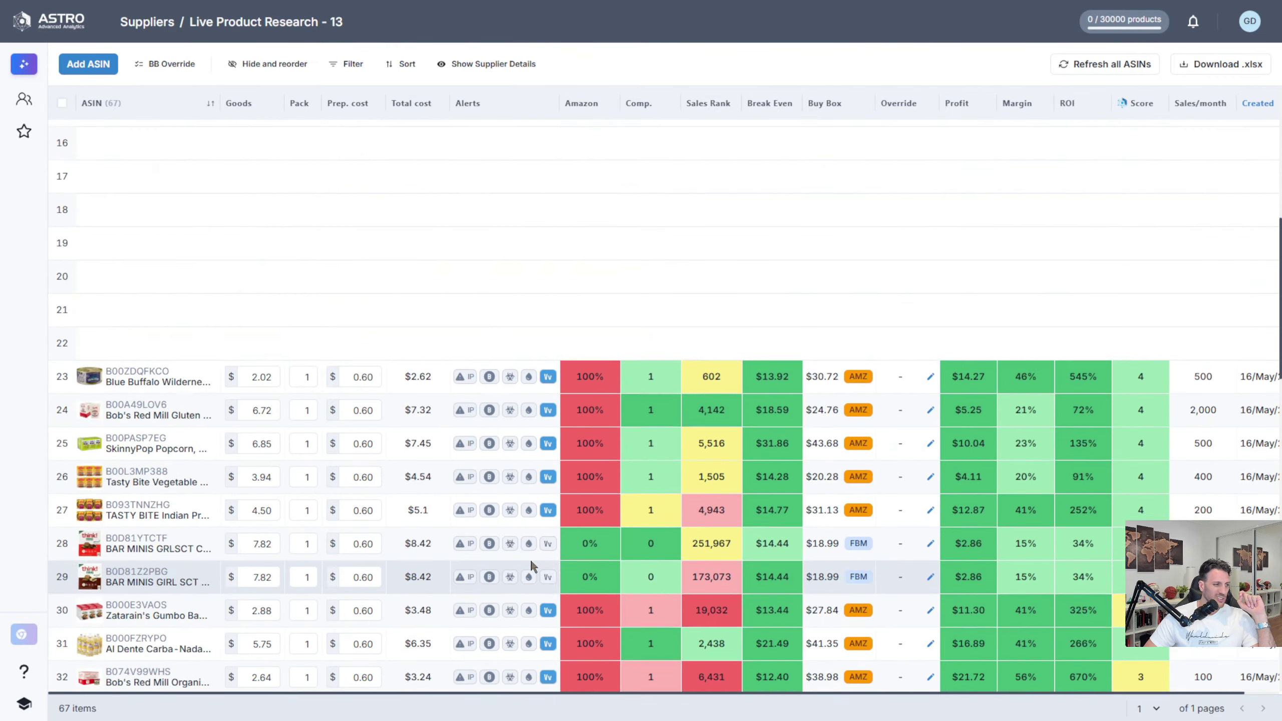
pyautogui.scroll(8, 619, 457)
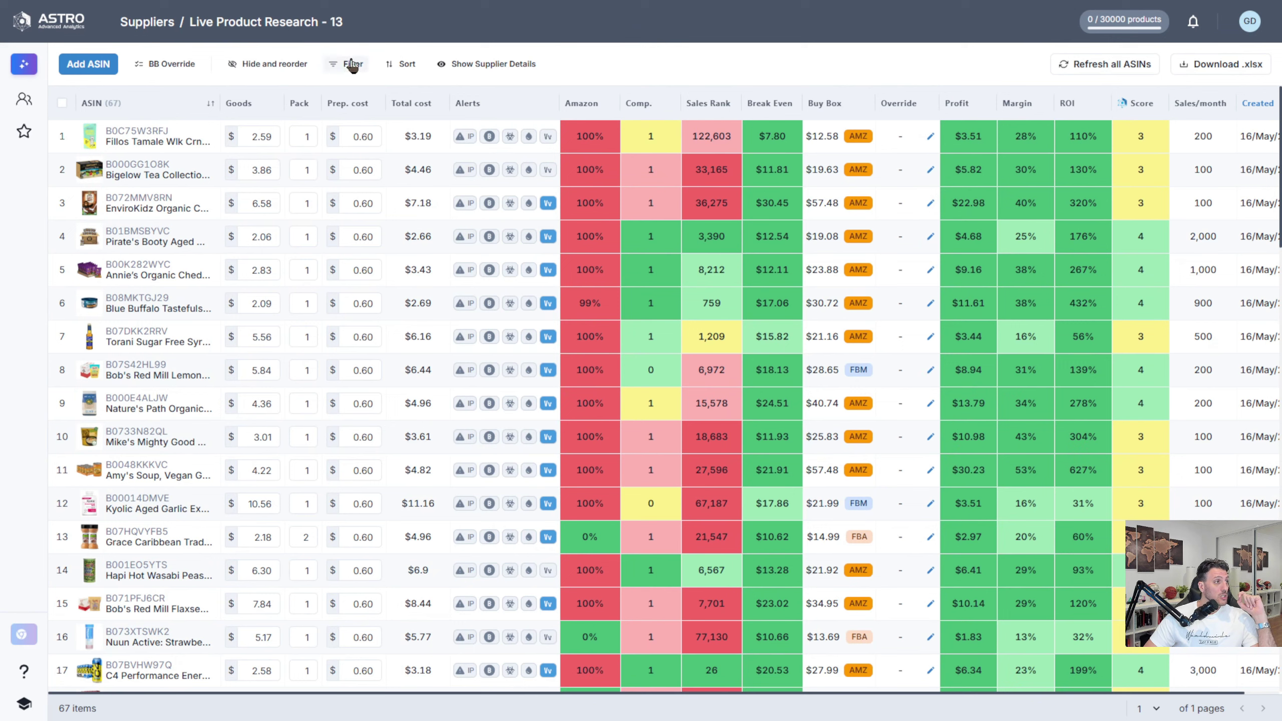
pyautogui.click(352, 63)
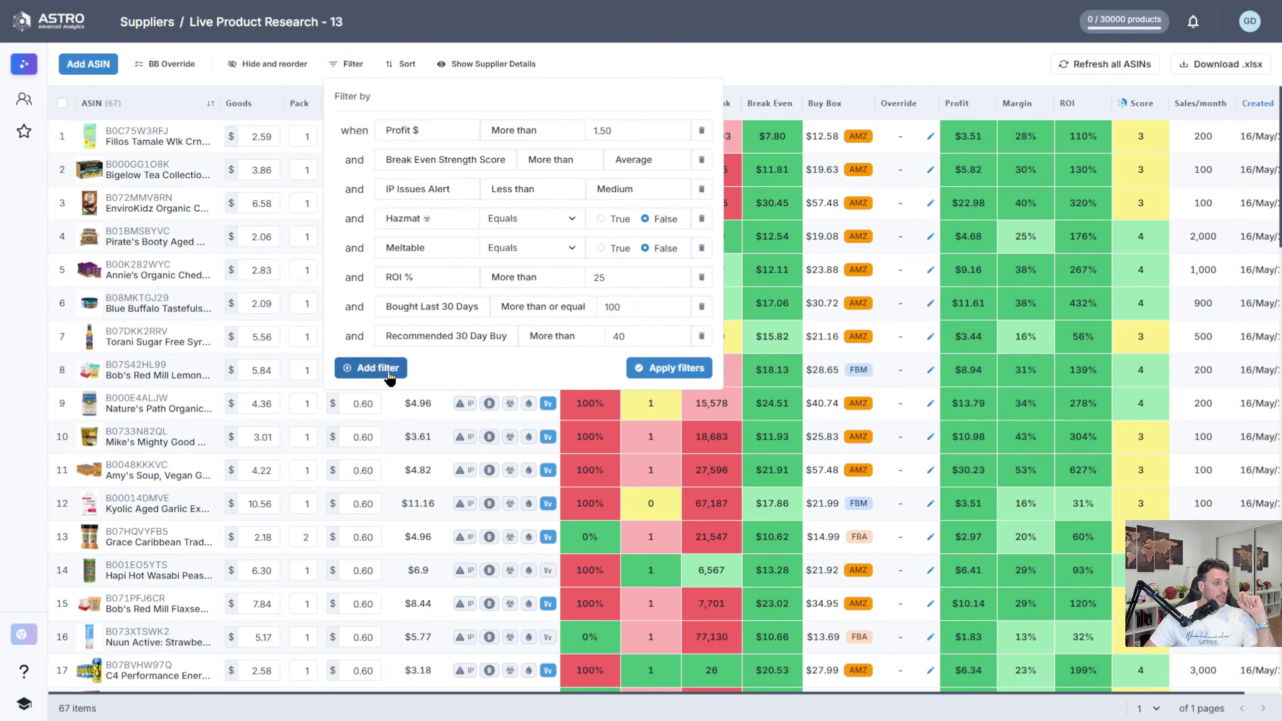
pyautogui.click(374, 368)
pyautogui.click(442, 367)
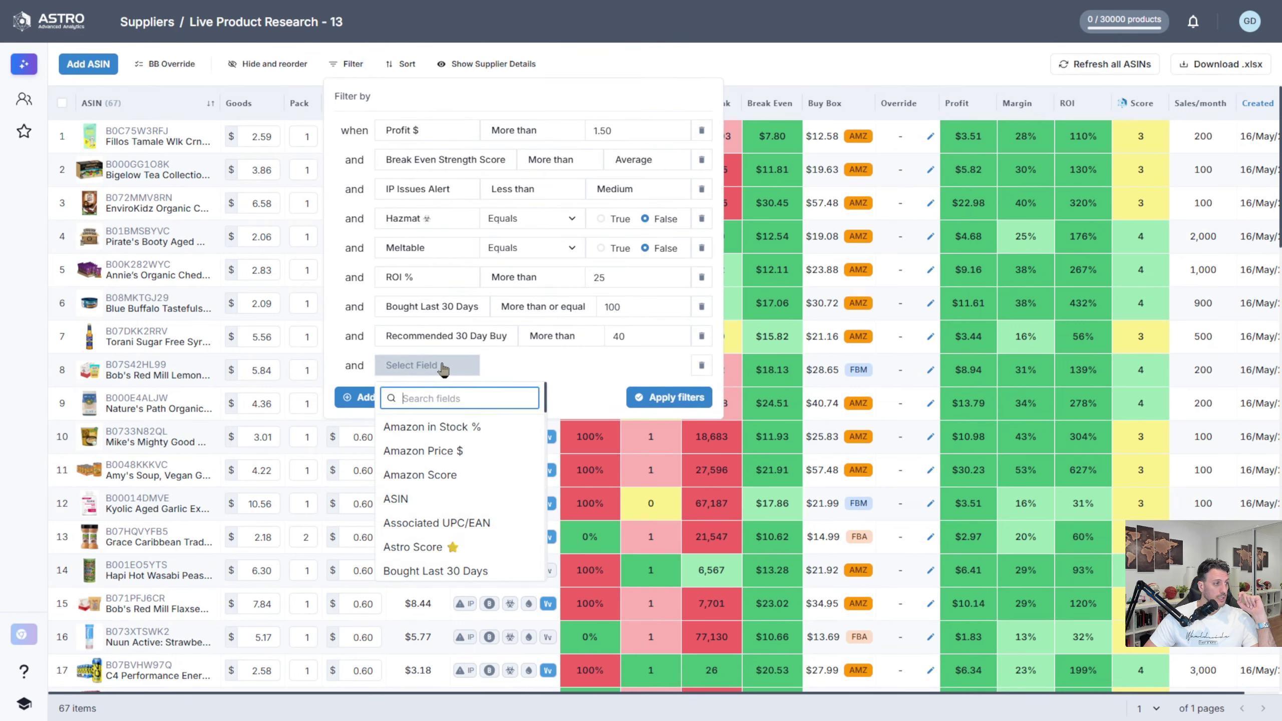
pyautogui.click(444, 427)
pyautogui.click(538, 366)
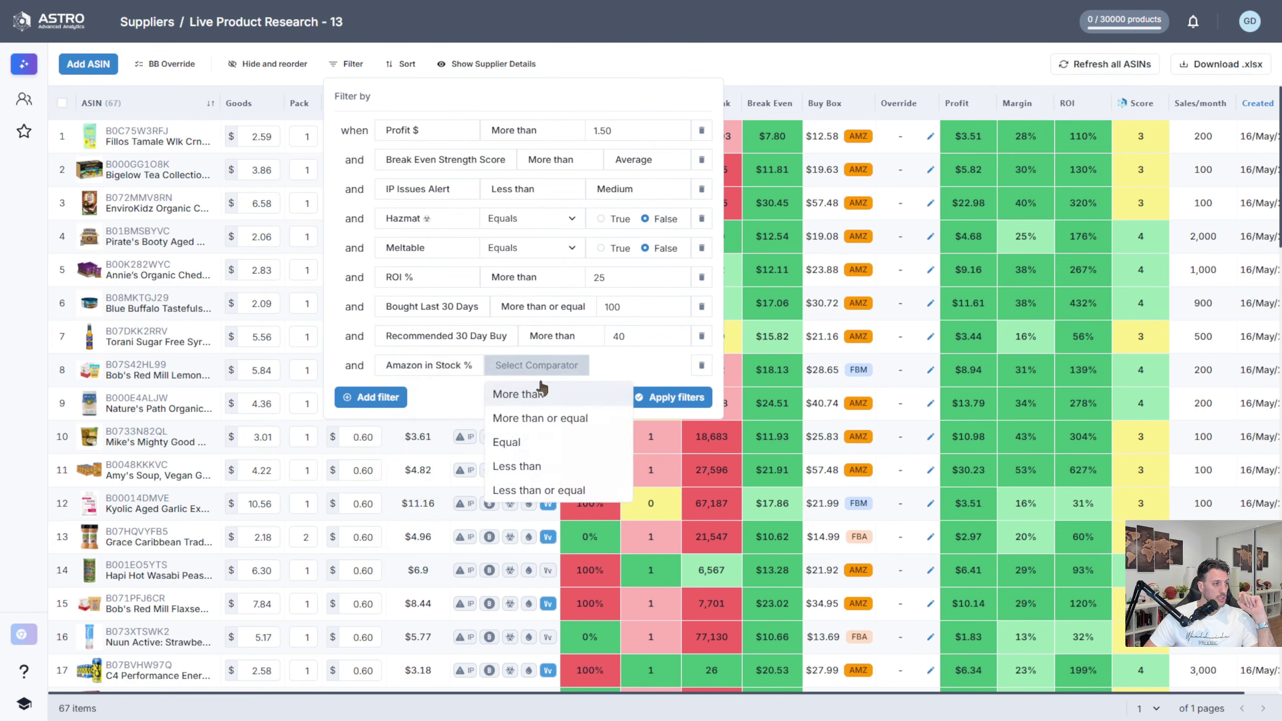
pyautogui.click(527, 466)
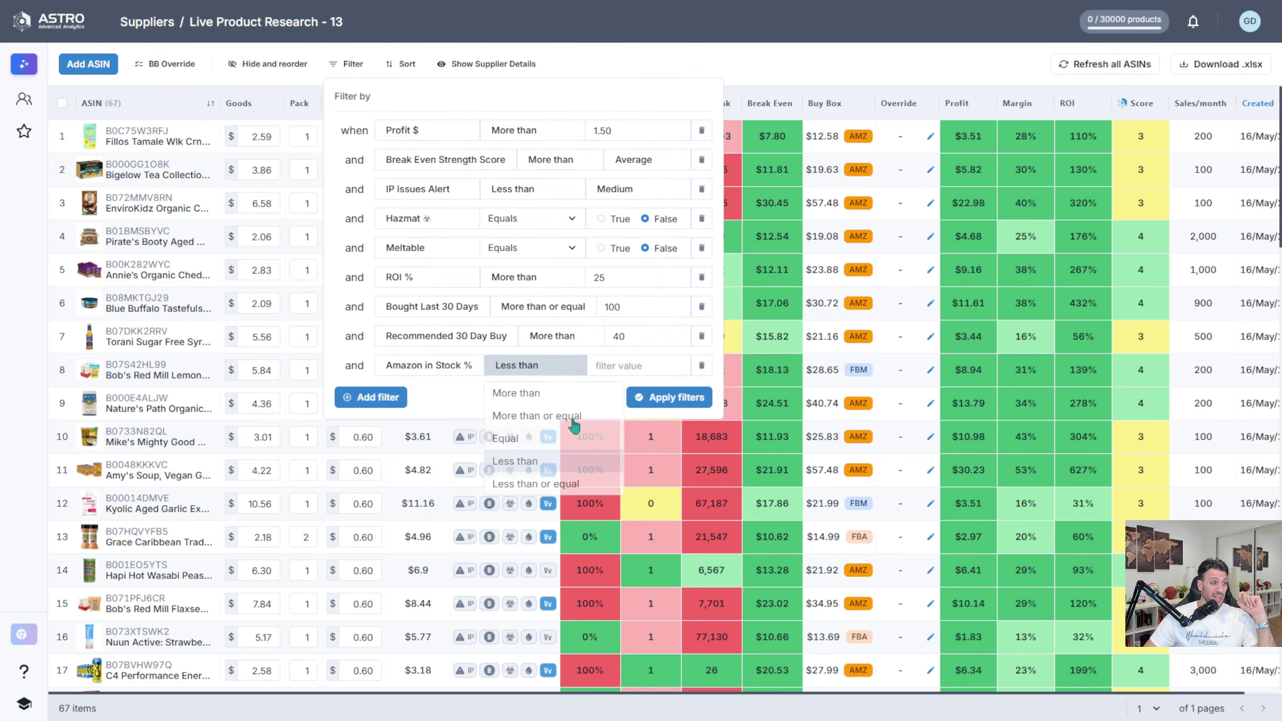
pyautogui.click(615, 369)
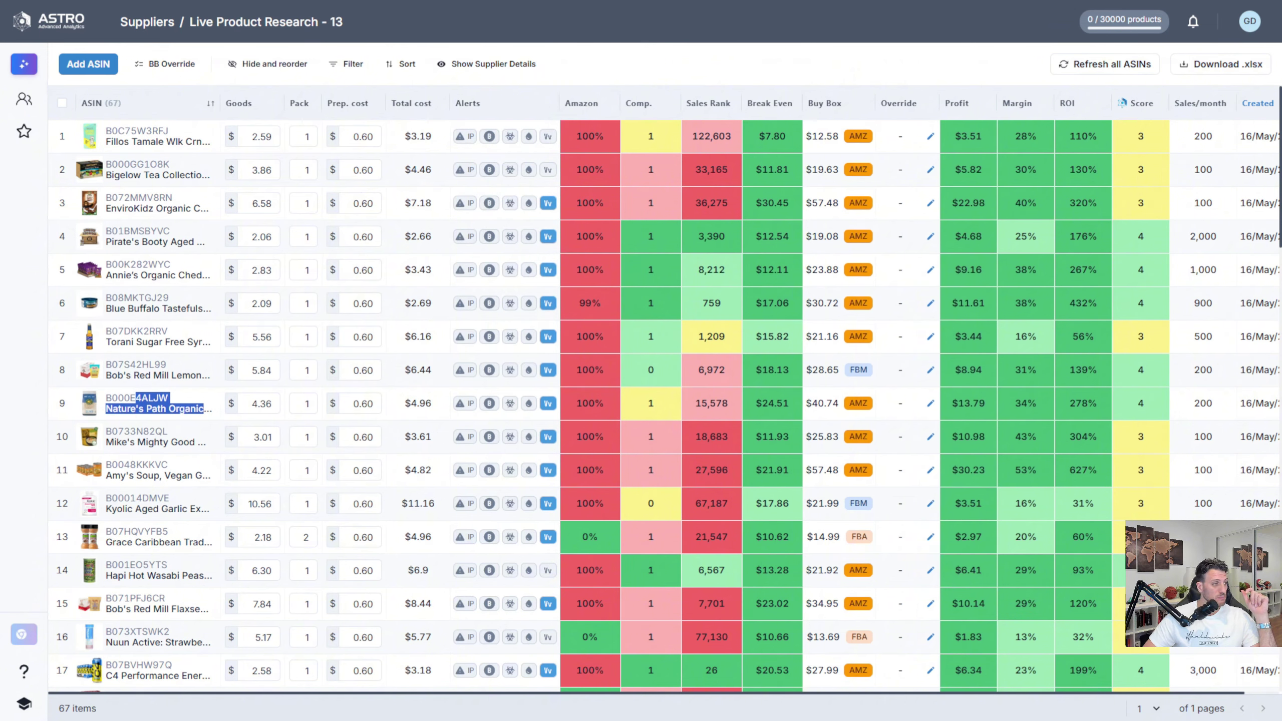
# Step: Add a filter condition for Amazon in Stock % less than 50 and apply the filters
pyautogui.click(353, 65)
pyautogui.click(384, 368)
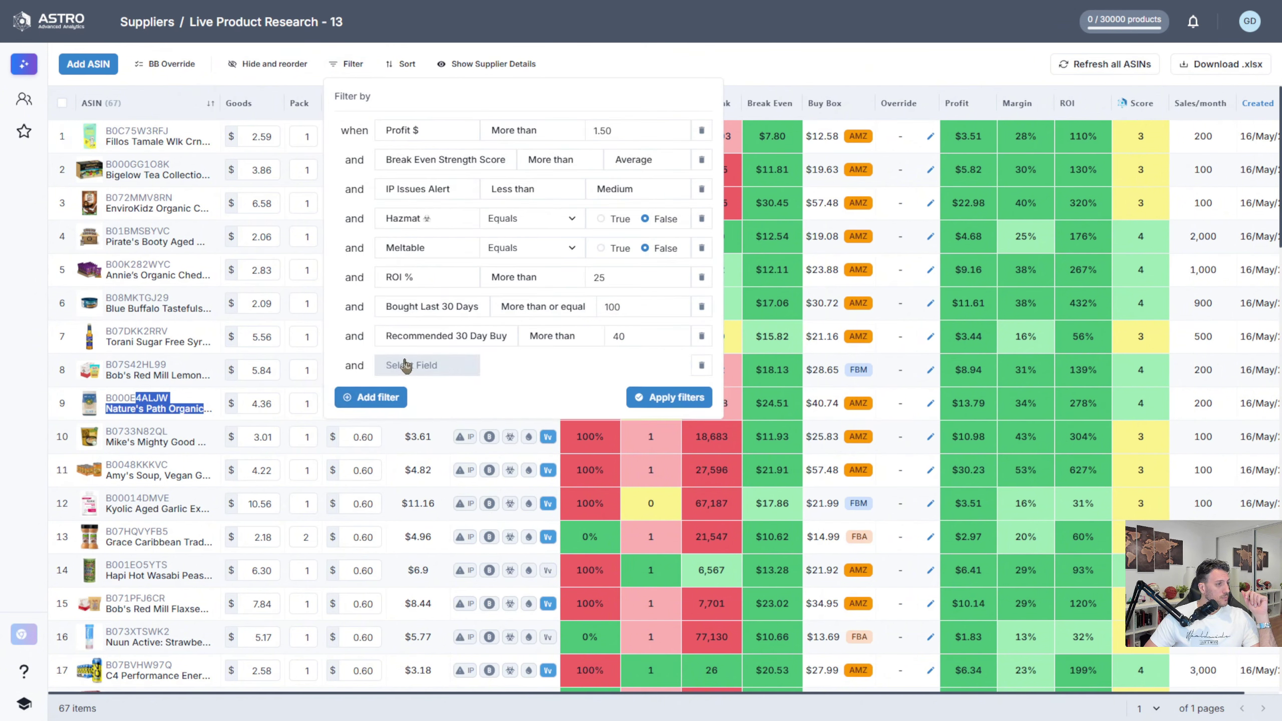
pyautogui.click(444, 375)
pyautogui.click(445, 428)
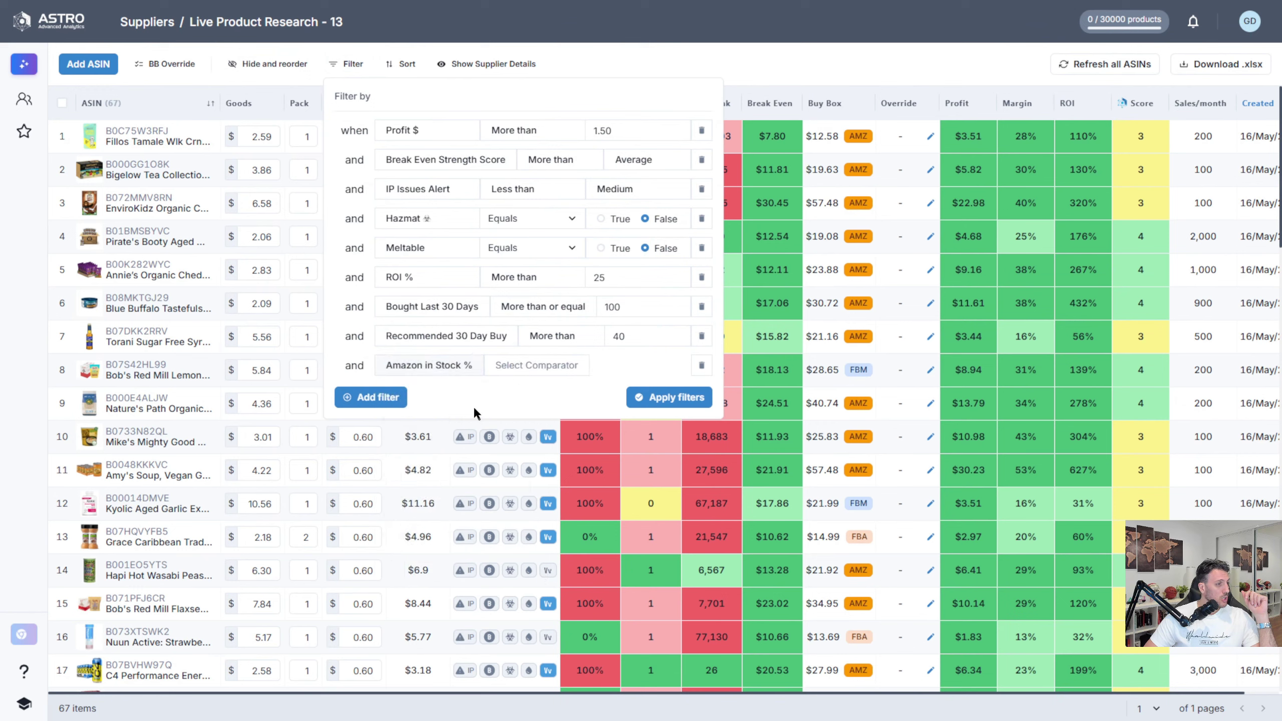
pyautogui.click(530, 368)
pyautogui.click(529, 468)
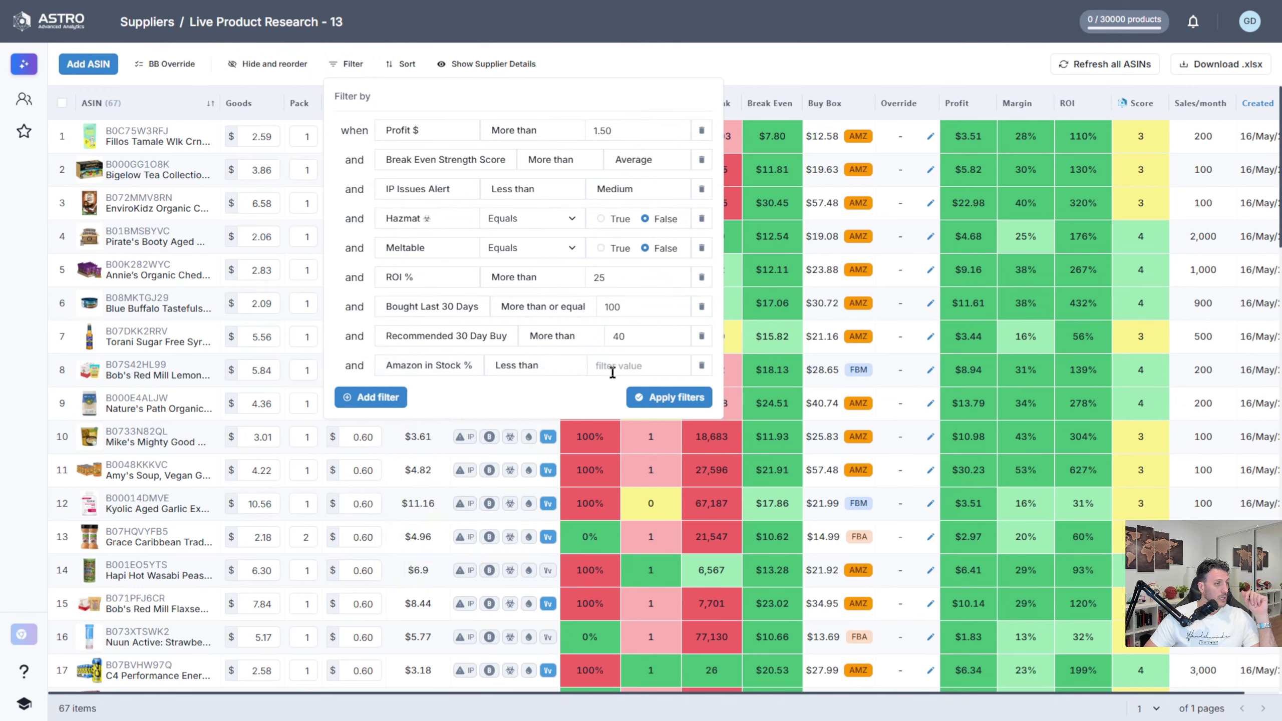
pyautogui.click(621, 364)
pyautogui.write('50')
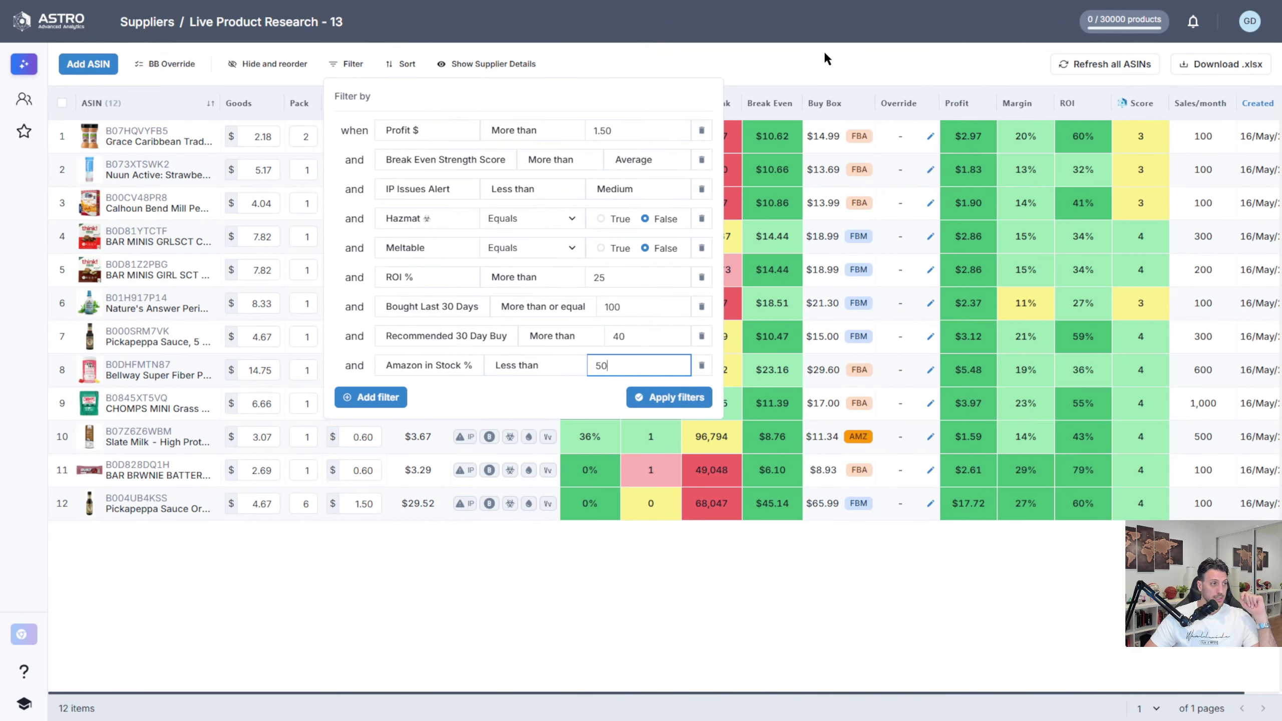
# Step: Change the Recommended 30 Day Buy condition to more than 30, apply the filters and close the filter settings
pyautogui.doubleClick(645, 338)
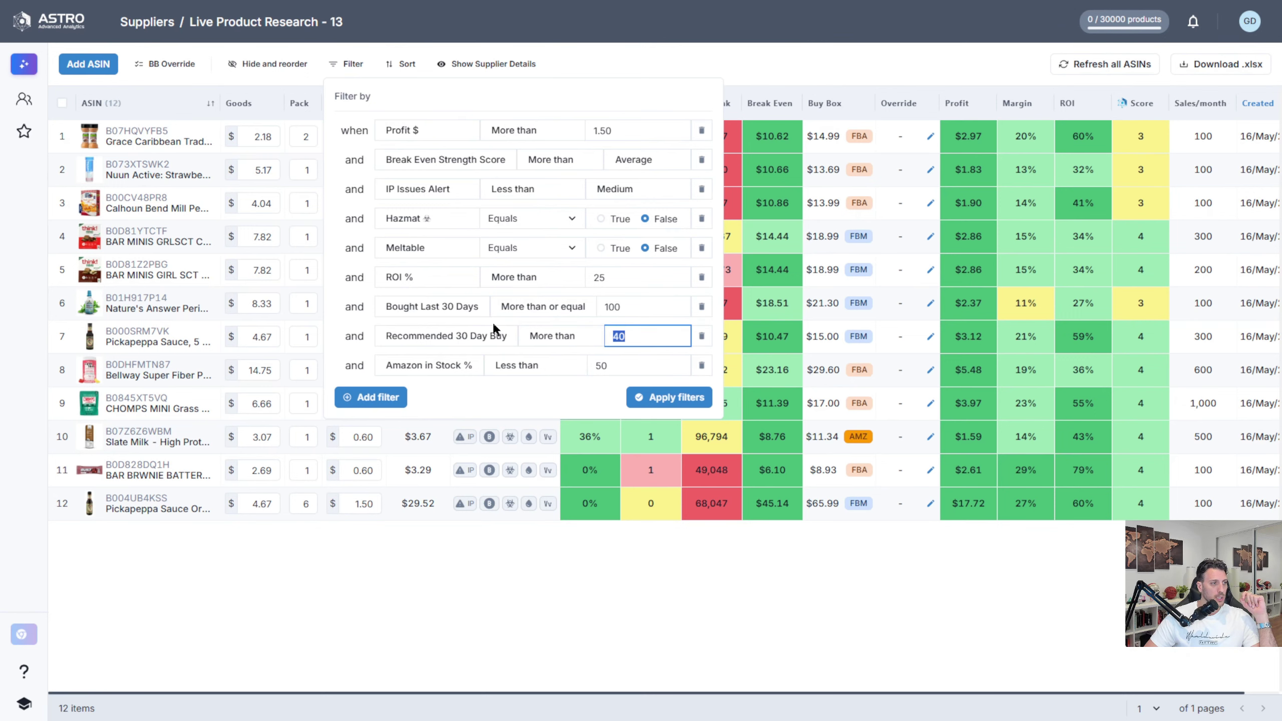
pyautogui.write('30')
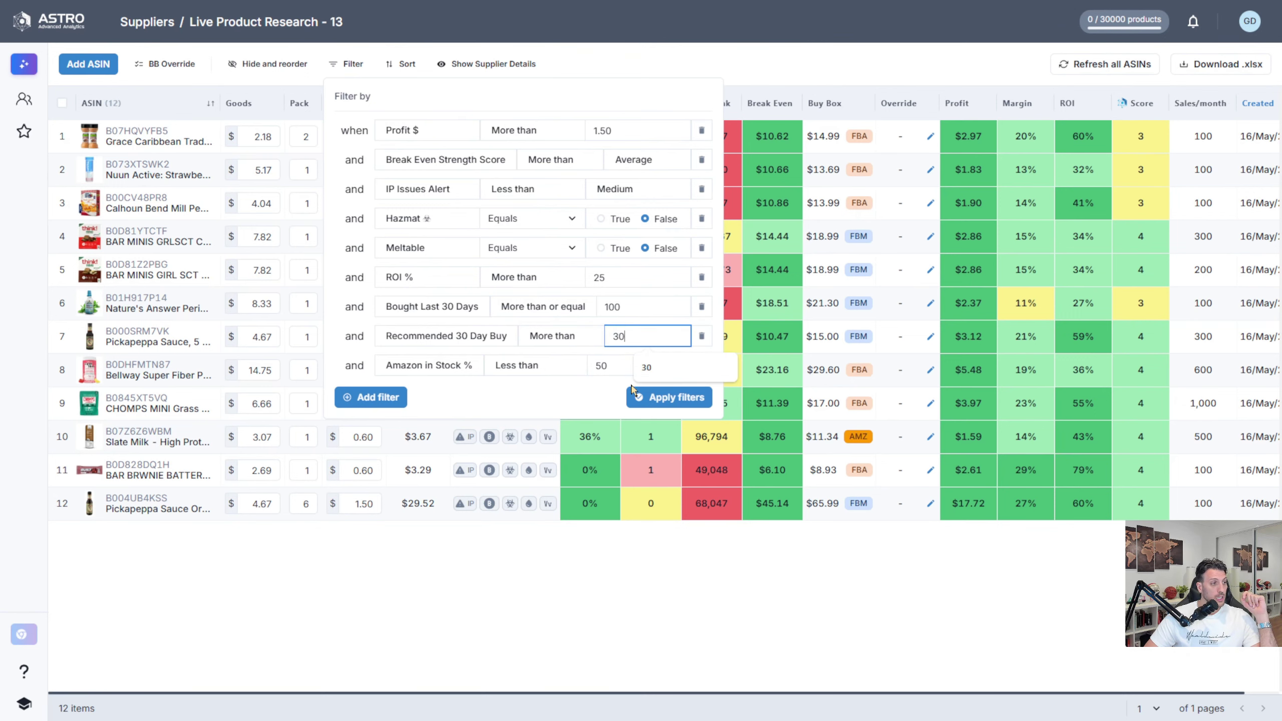
pyautogui.click(661, 398)
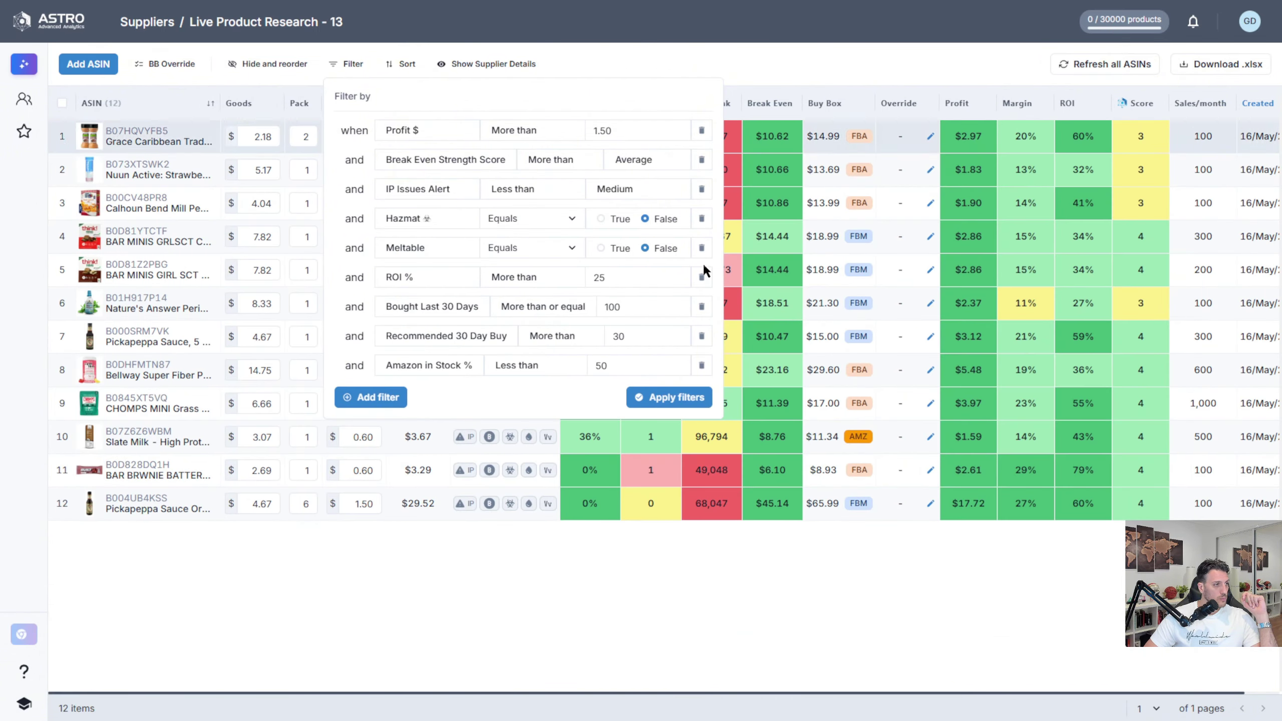
pyautogui.click(790, 69)
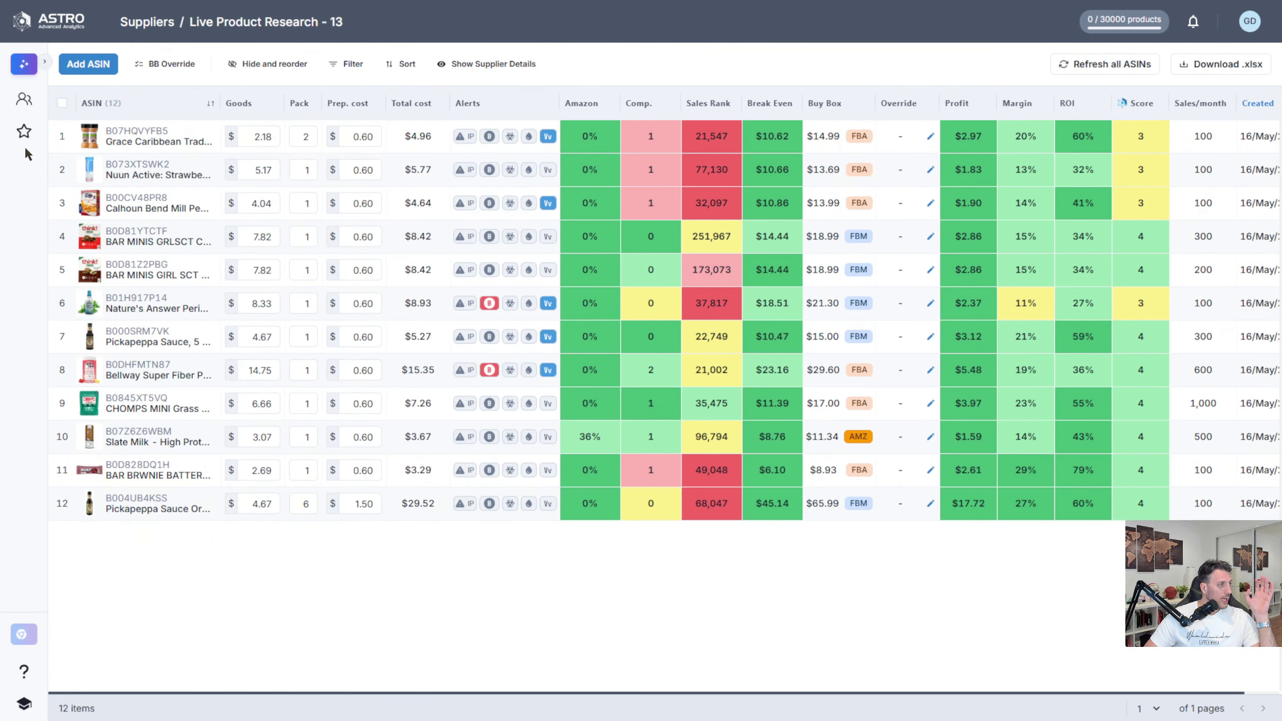
# Step: Select all filtered products and add them to a new shortlist named Live PR - Video 13
pyautogui.click(61, 103)
pyautogui.click(348, 708)
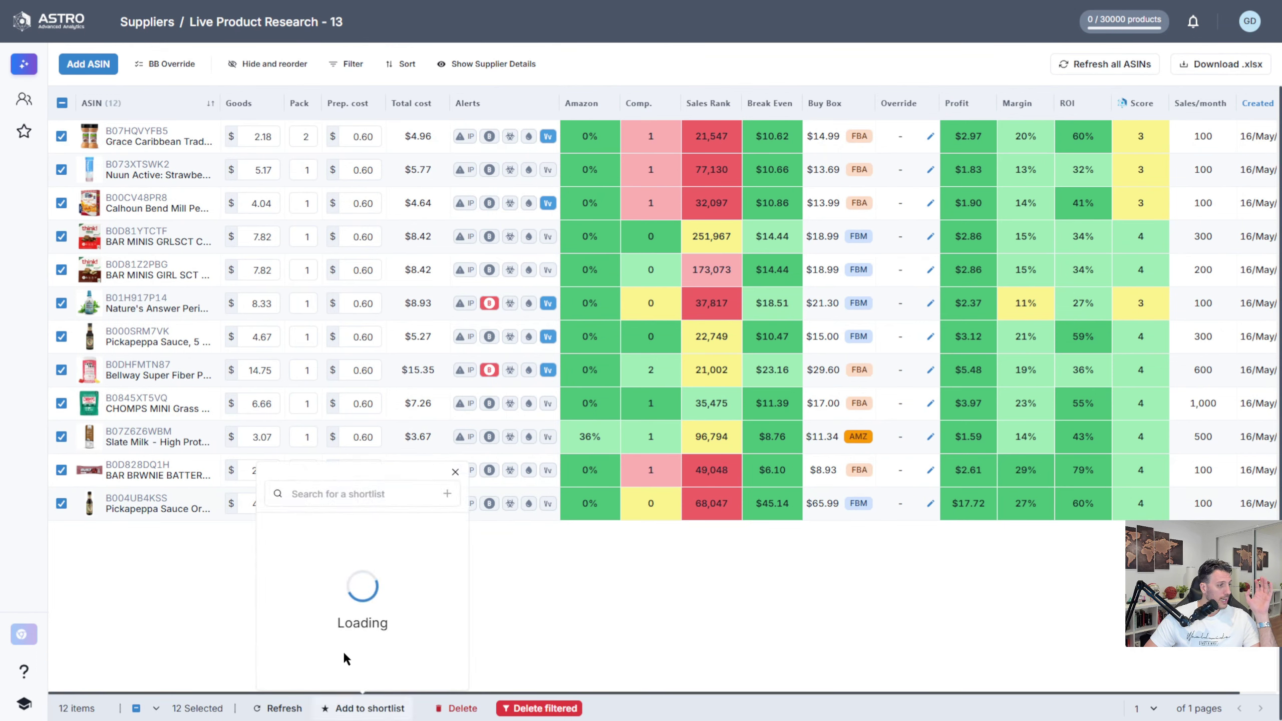
pyautogui.click(361, 495)
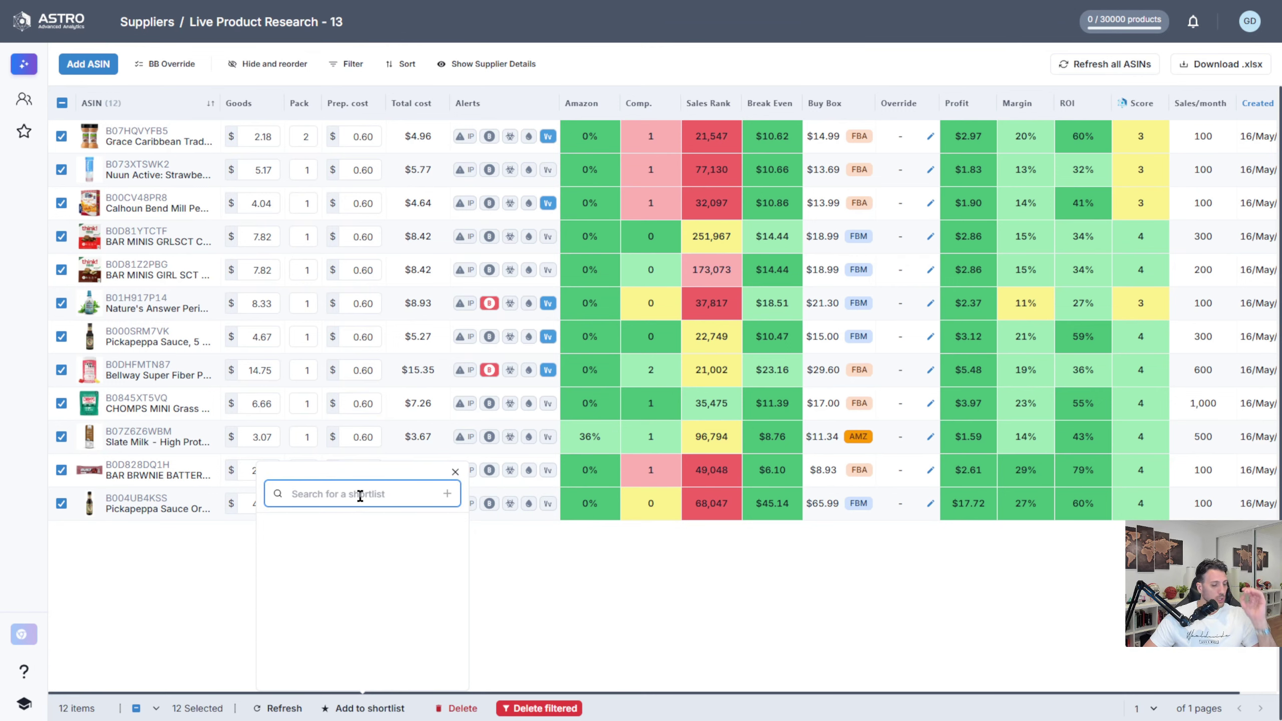
pyautogui.write('l')
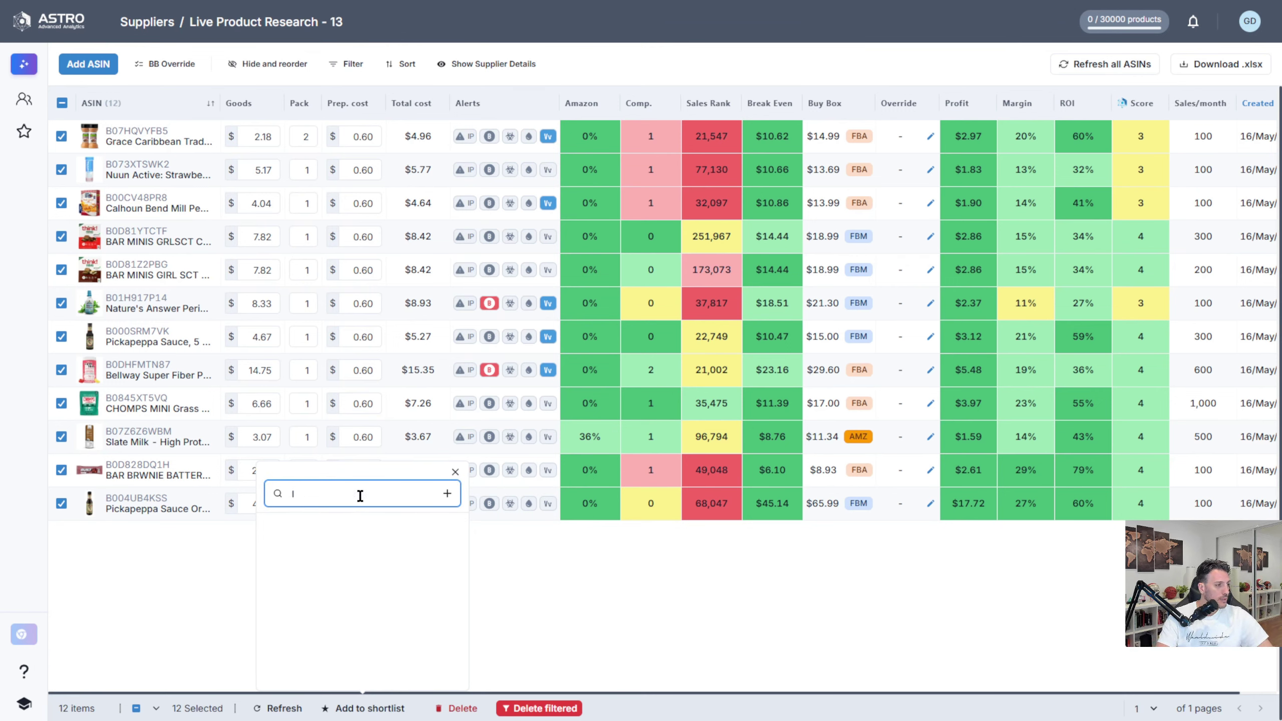
pyautogui.press('BackSpace')
pyautogui.write('Live PR - Video 13')
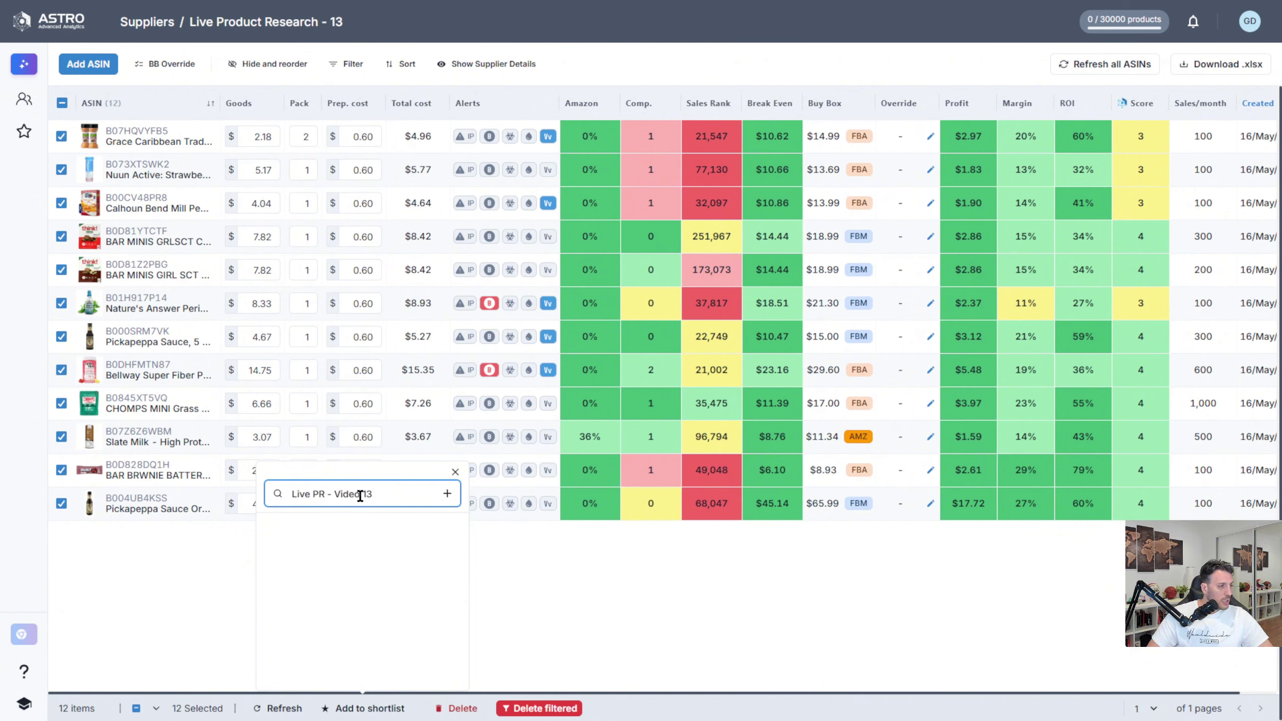
pyautogui.click(447, 493)
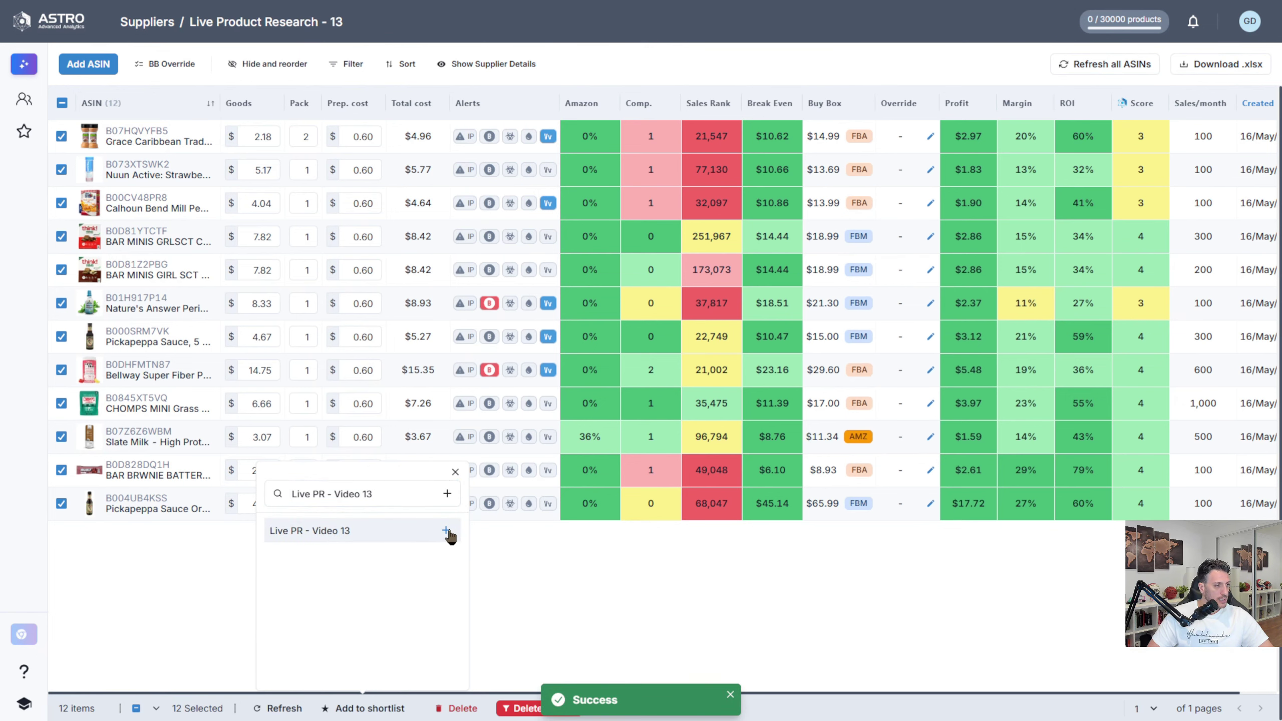
pyautogui.click(446, 531)
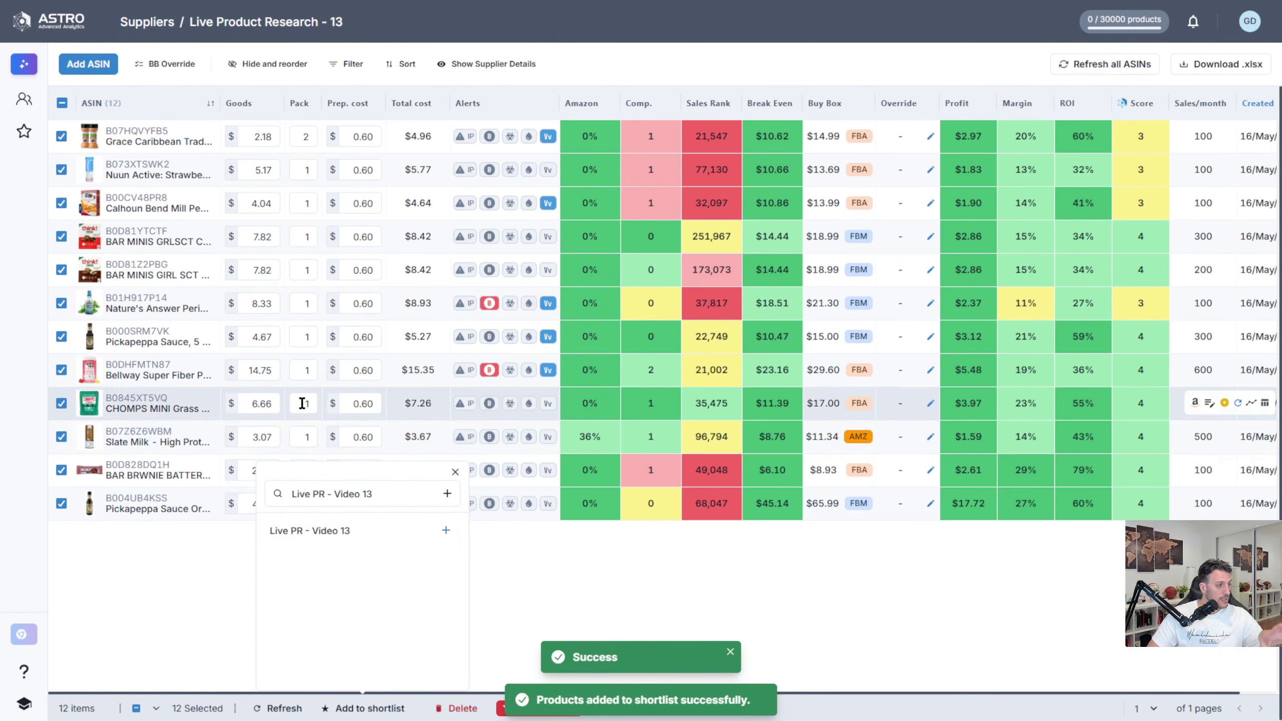
# Step: Open the Live PR - Video 13 shortlist and show the product details of the Slate Milk Mocha Latte
pyautogui.click(24, 133)
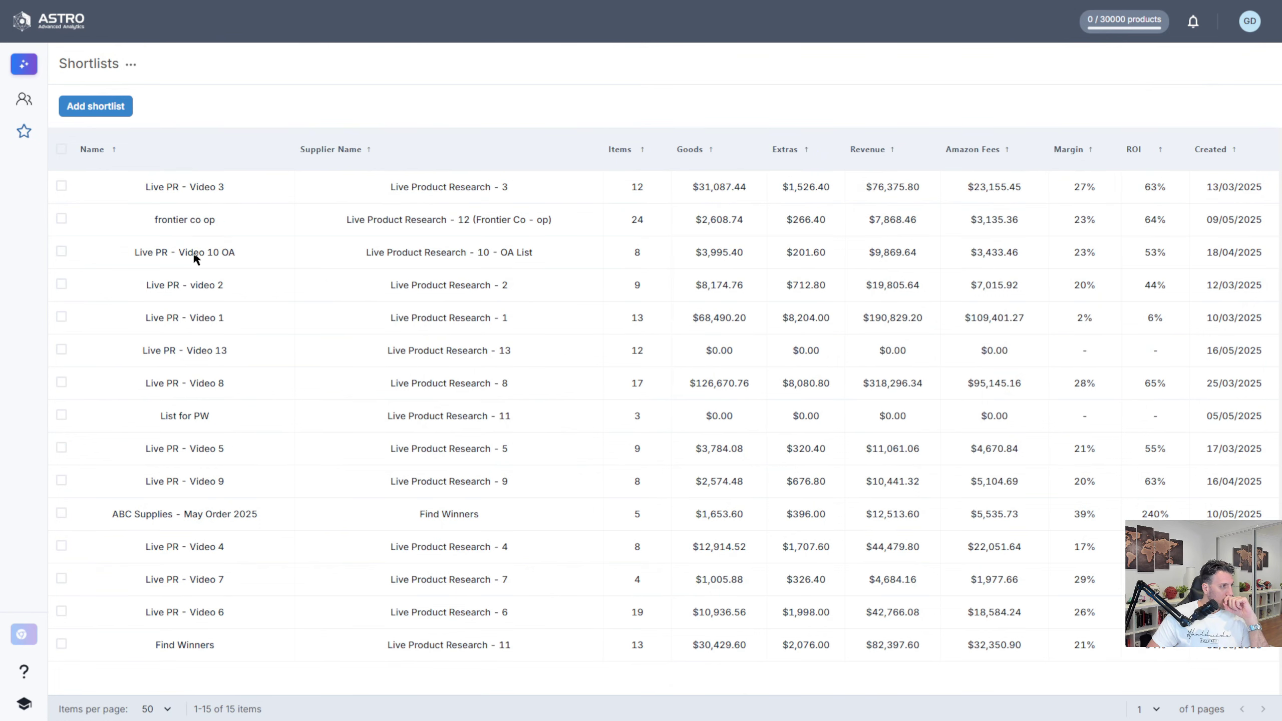
pyautogui.click(197, 352)
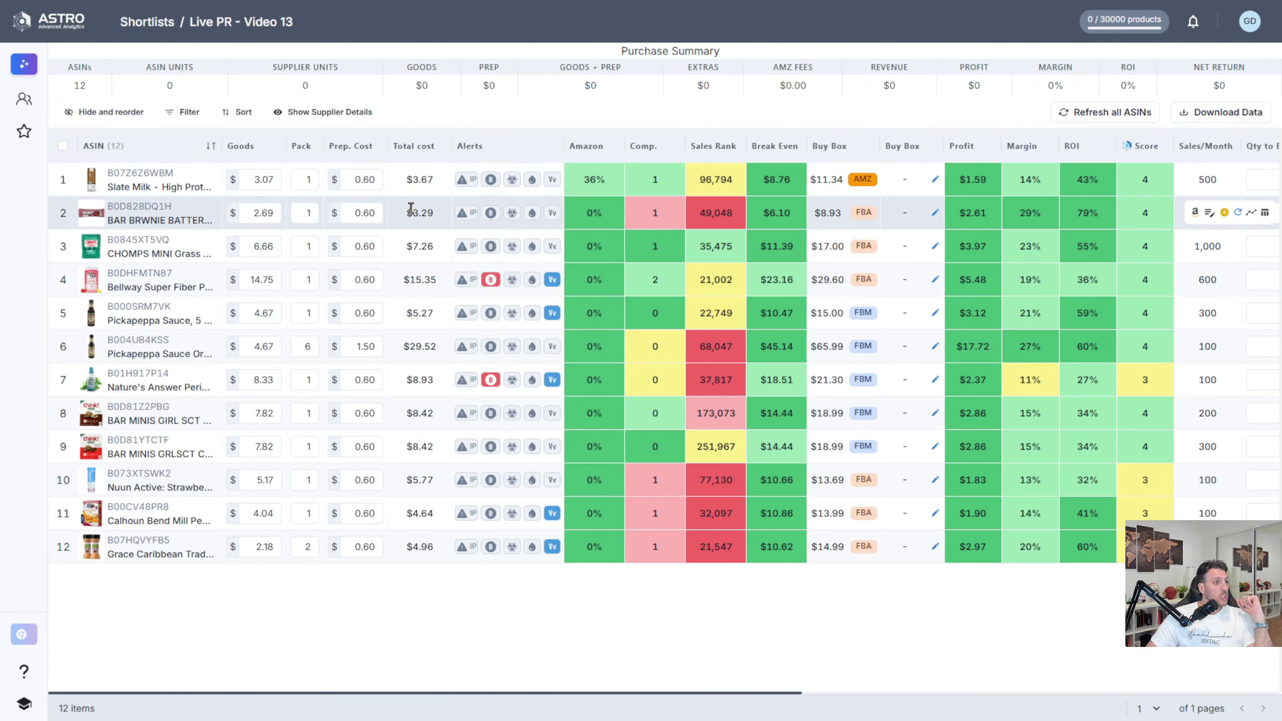
pyautogui.moveTo(131, 178)
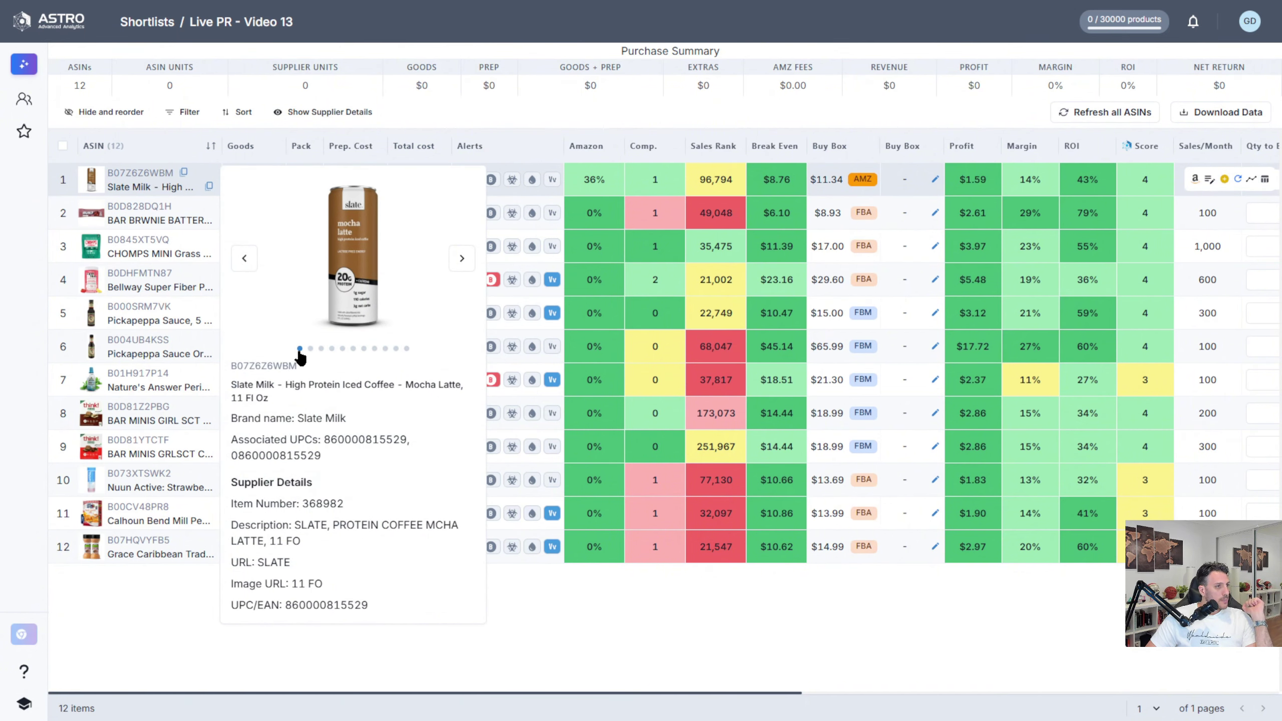
pyautogui.click(298, 359)
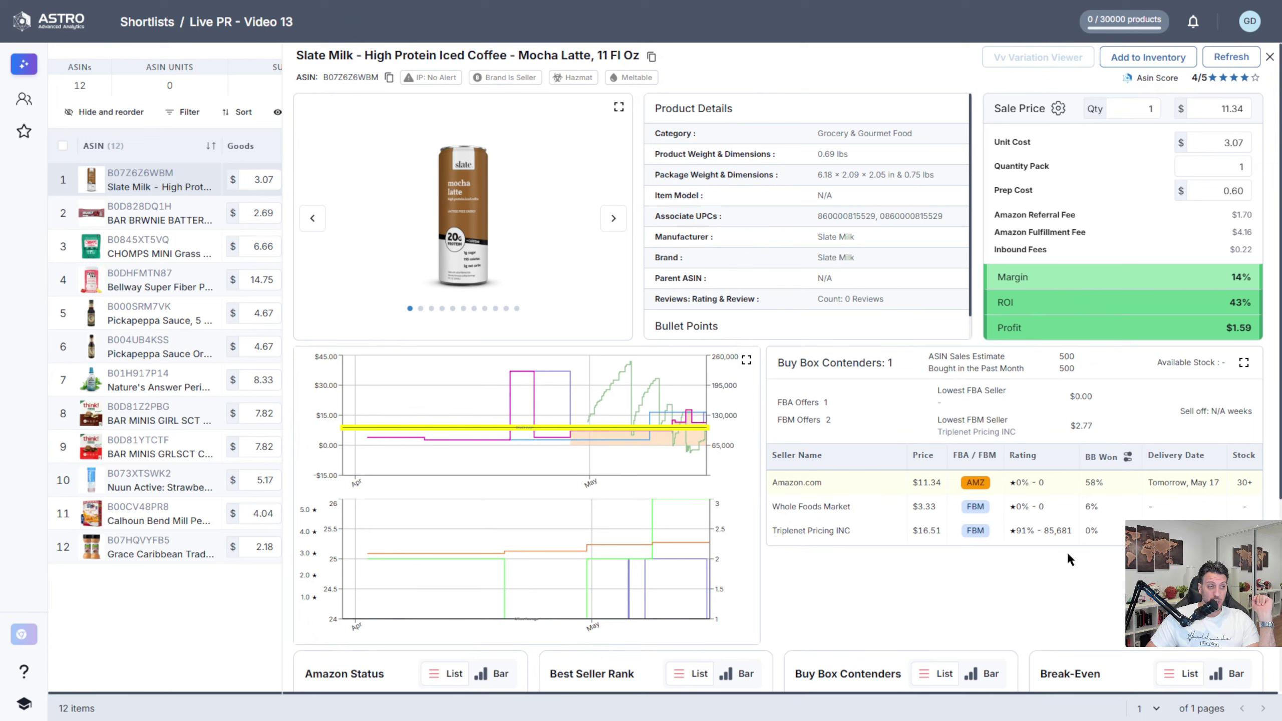
# Step: Examine the Slate Milk Mocha Latte's price history, buy box contenders, Amazon status, sales rank and break-even details
pyautogui.moveTo(923, 486)
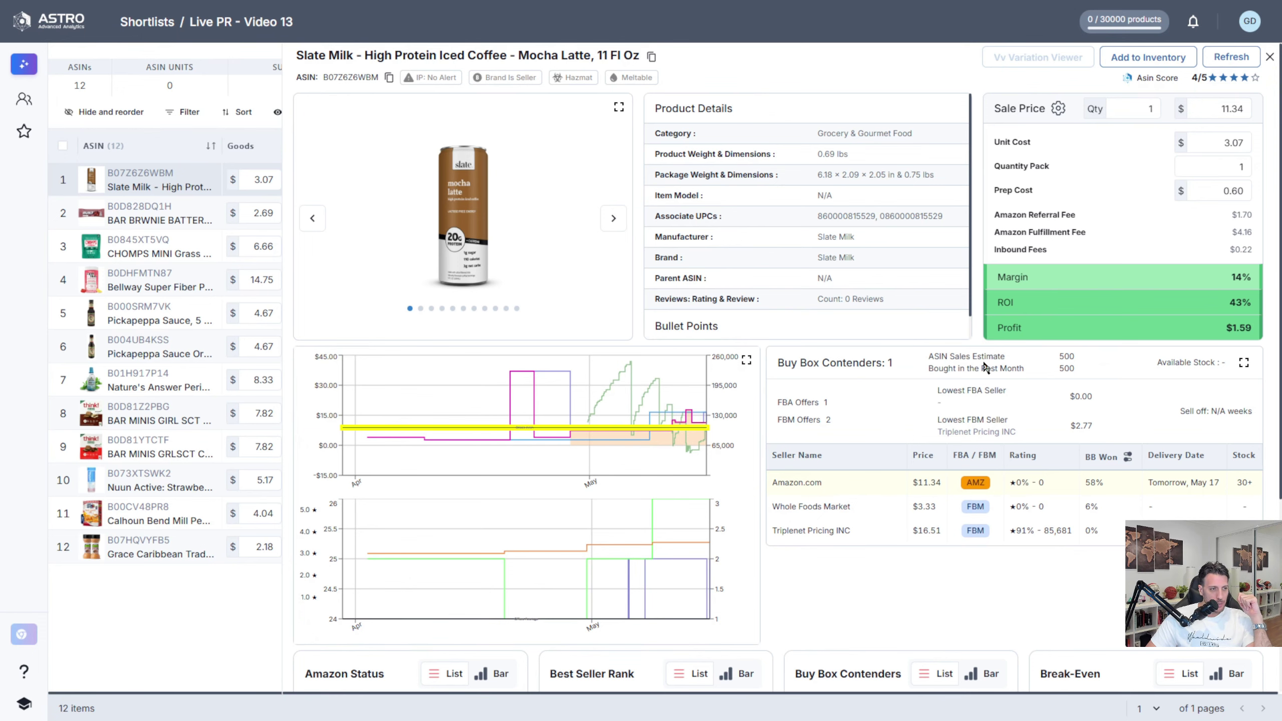
pyautogui.scroll(-5, 985, 367)
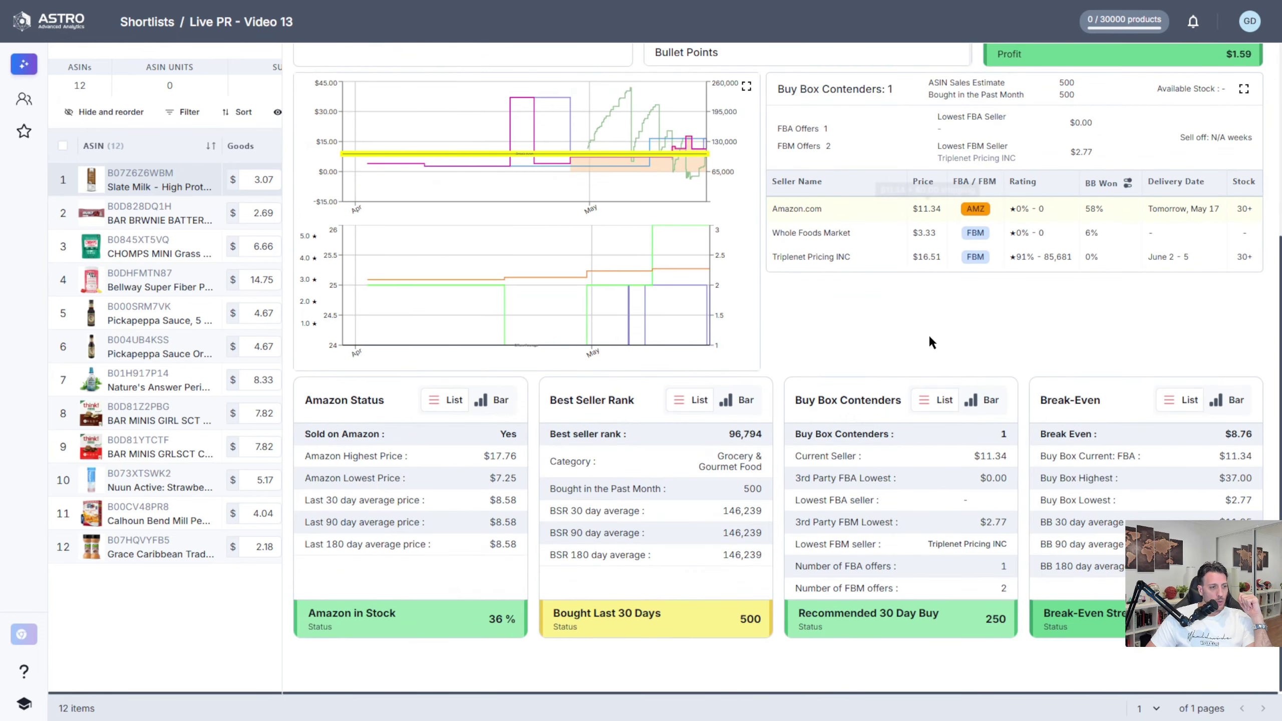
pyautogui.scroll(5, 987, 438)
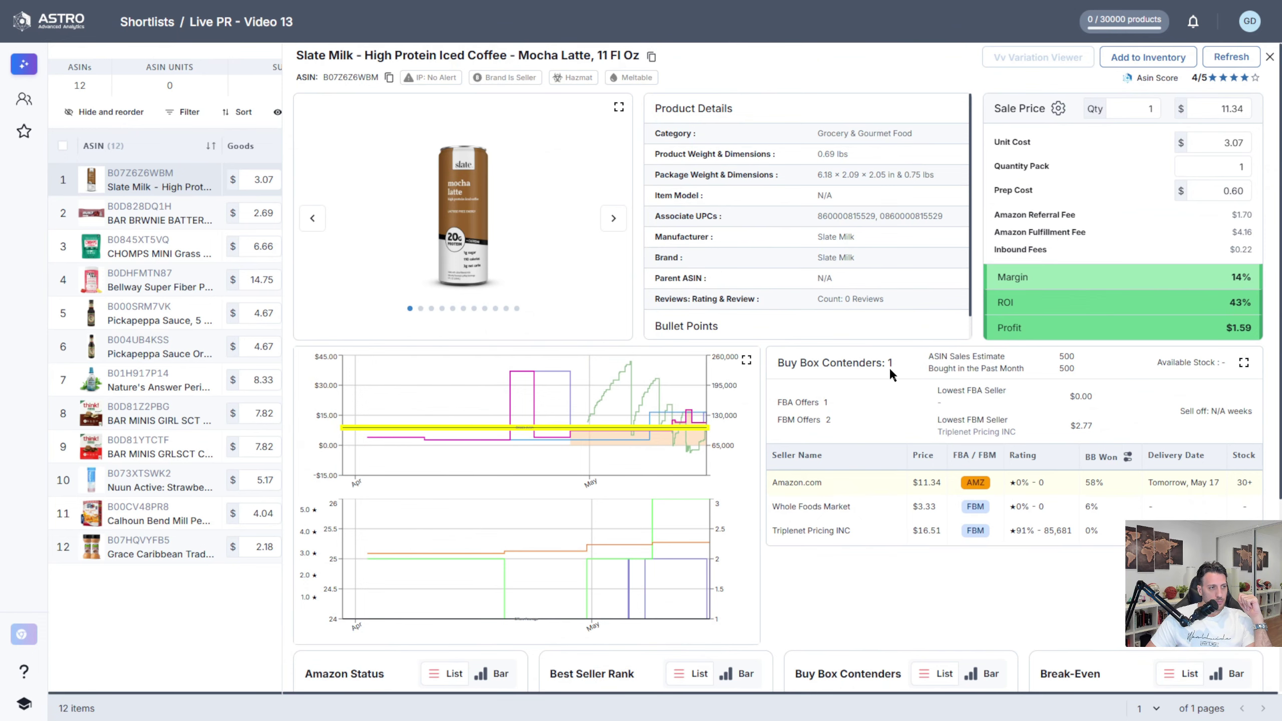
pyautogui.scroll(-5, 877, 399)
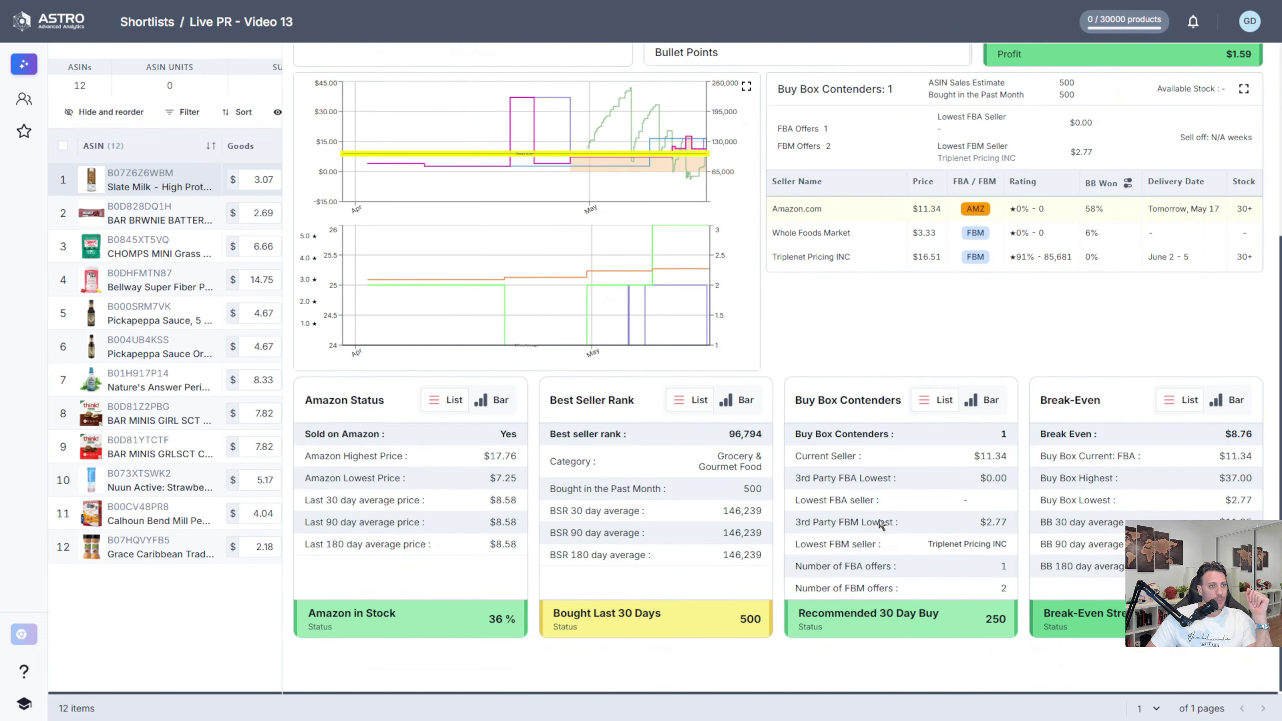
pyautogui.scroll(5, 896, 606)
pyautogui.scroll(-5, 812, 485)
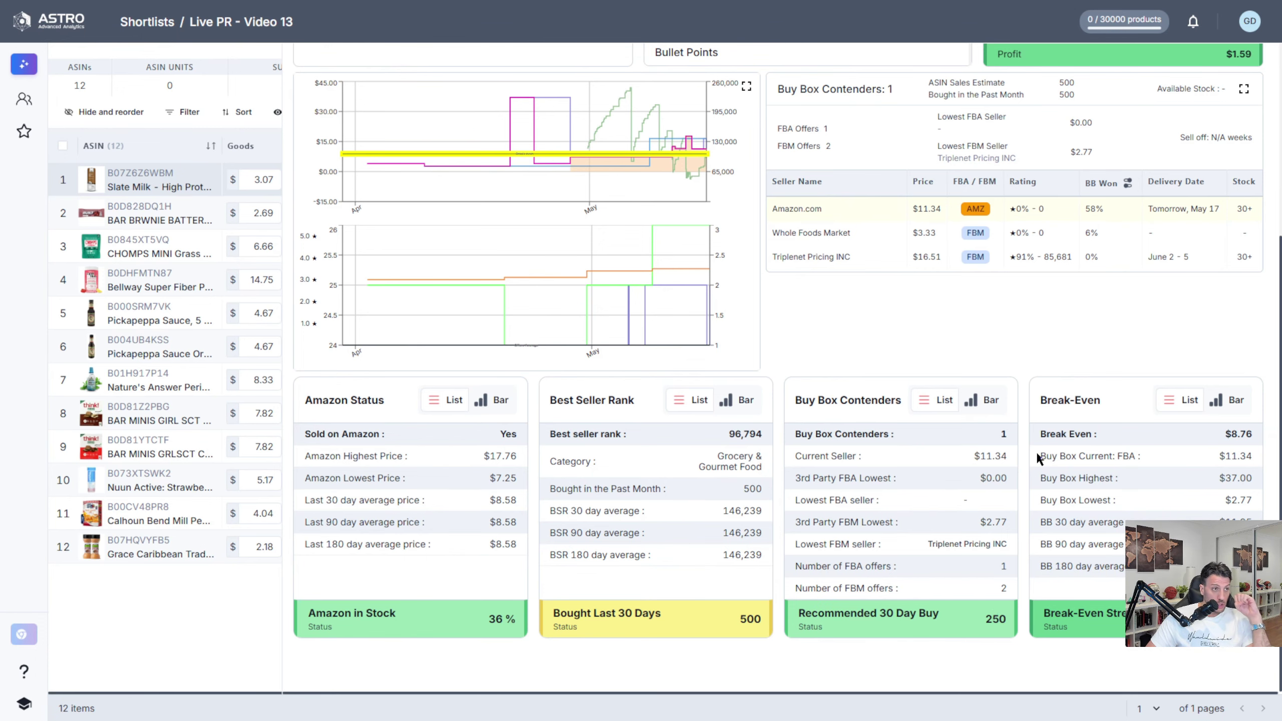
pyautogui.scroll(5, 1095, 475)
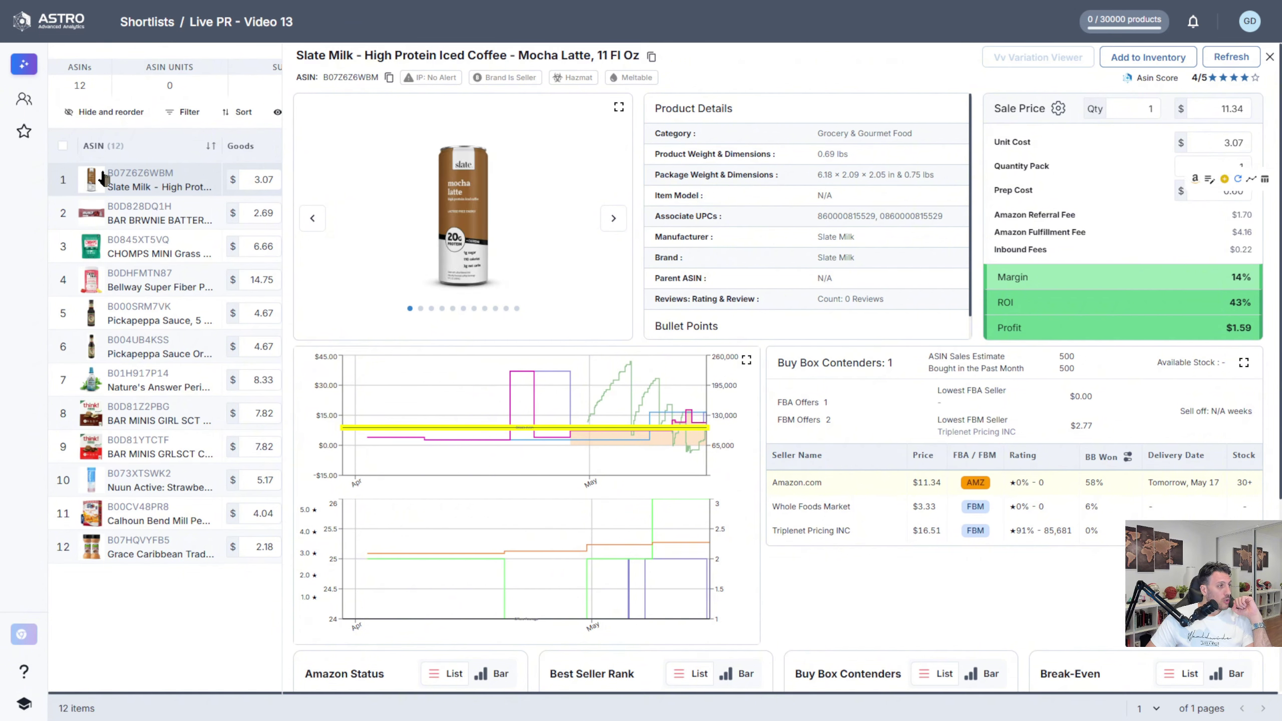
# Step: Look through the Slate Milk Mocha Latte's product images in its preview
pyautogui.moveTo(126, 177)
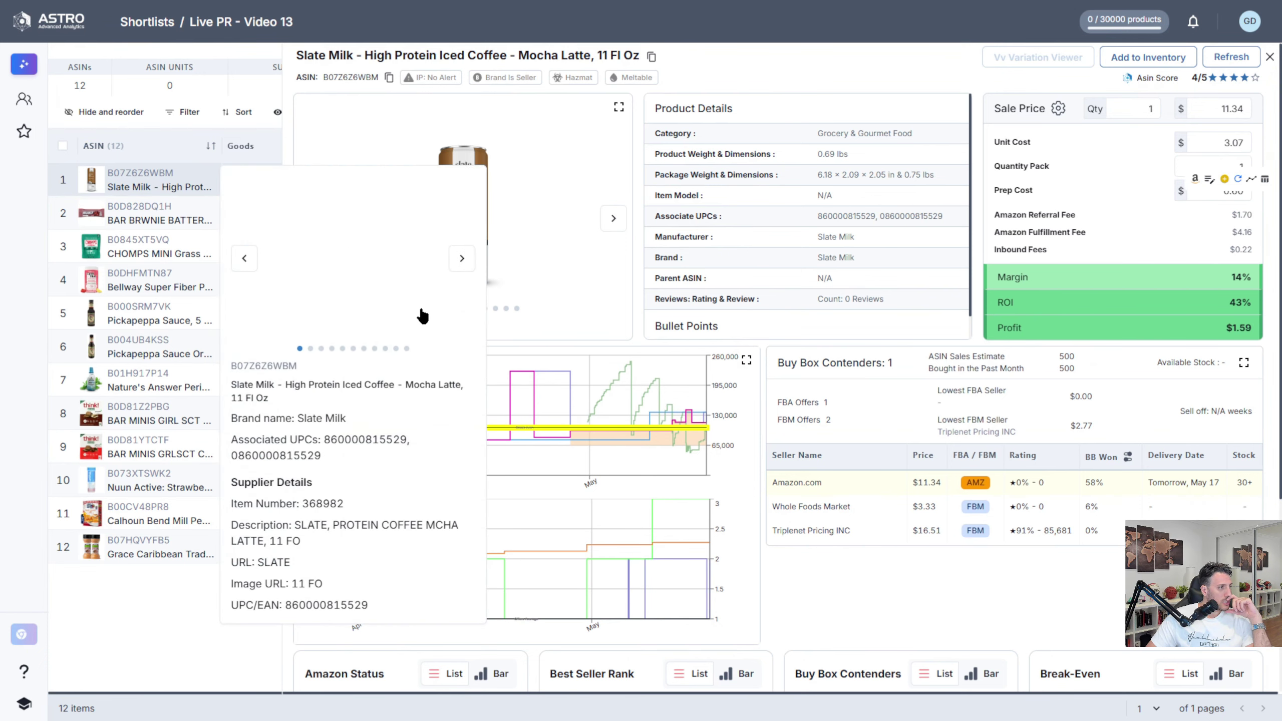
pyautogui.click(462, 259)
pyautogui.click(462, 259)
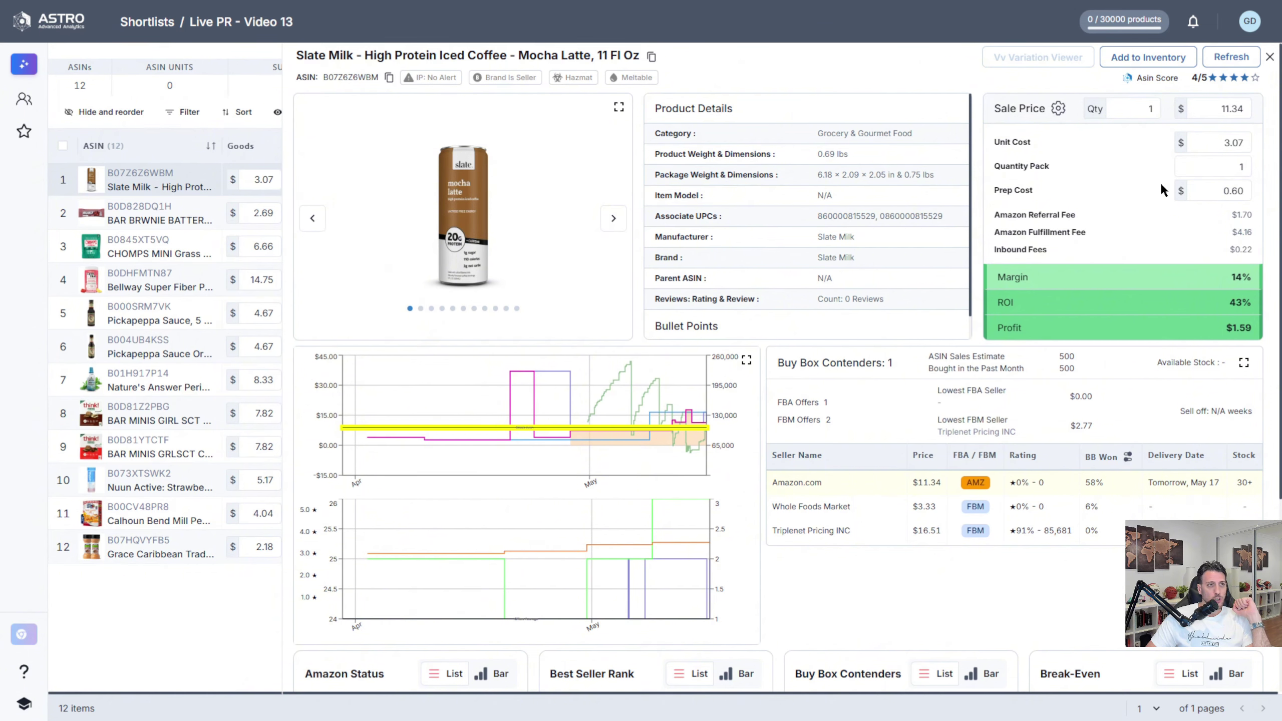
# Step: Set the Slate Milk Mocha Latte's quantity in the profit calculation to 120 and check its status details
pyautogui.click(1154, 112)
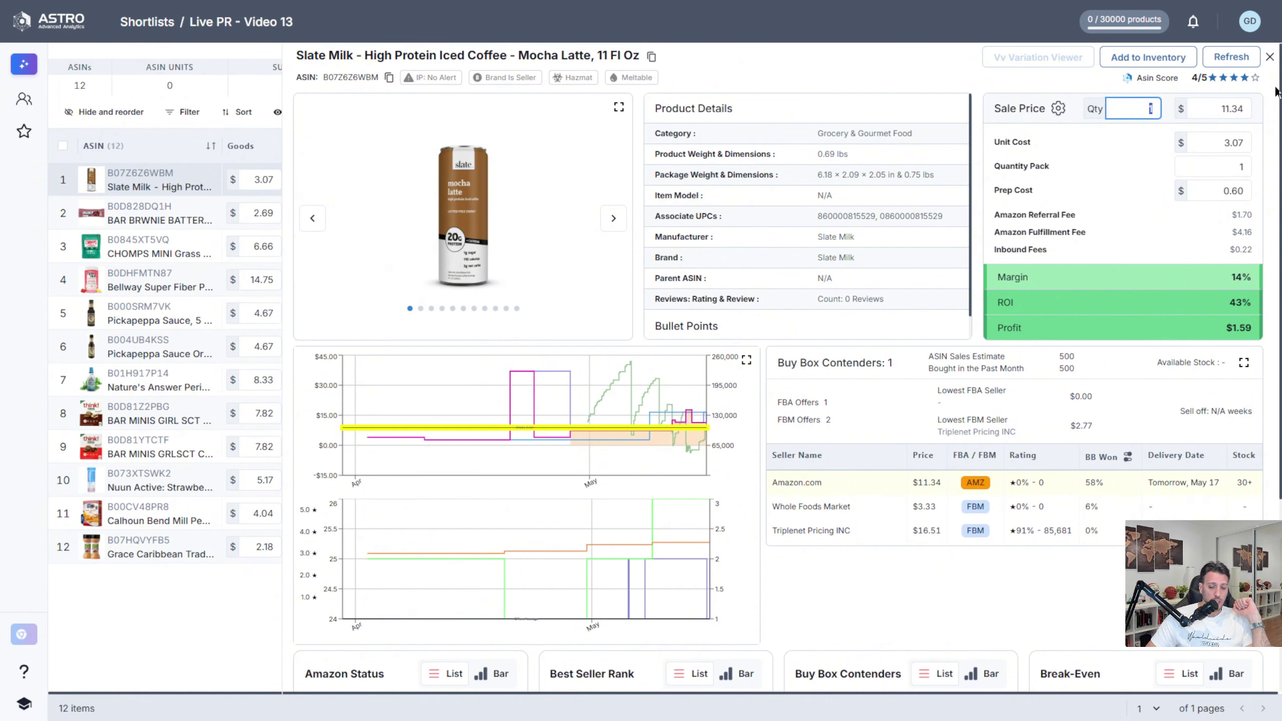
pyautogui.write('120')
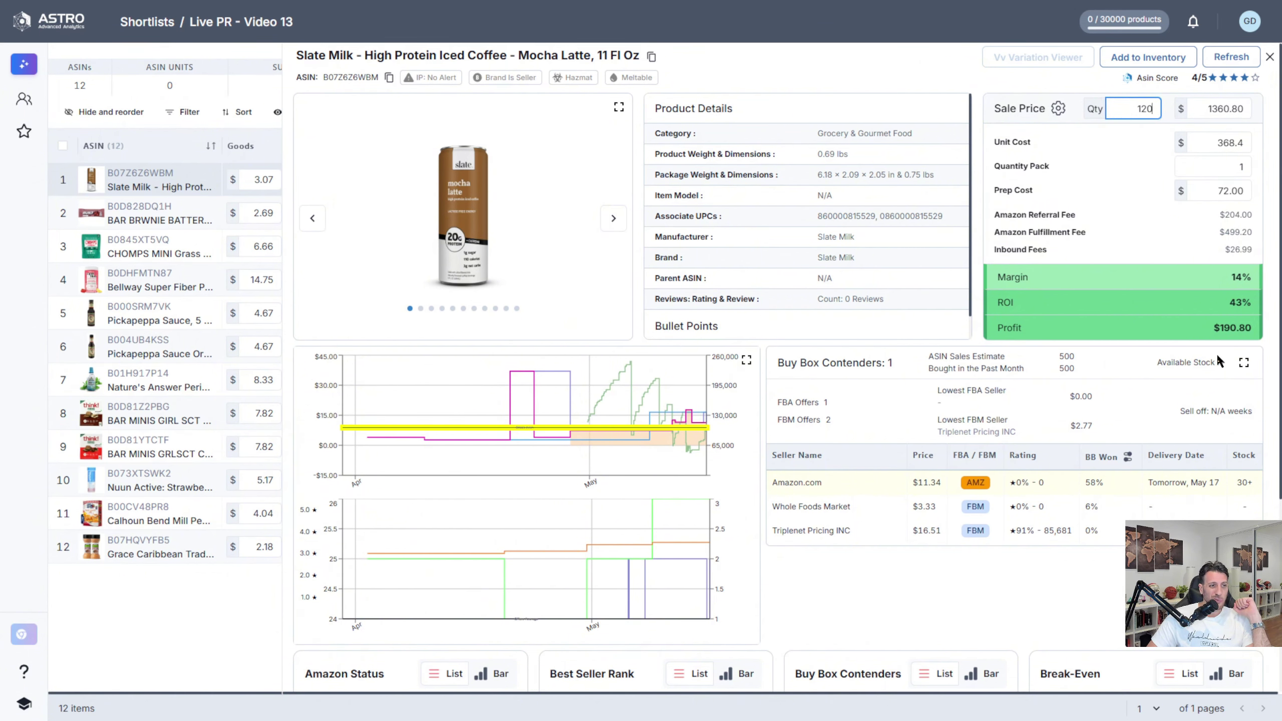
pyautogui.scroll(-5, 1190, 338)
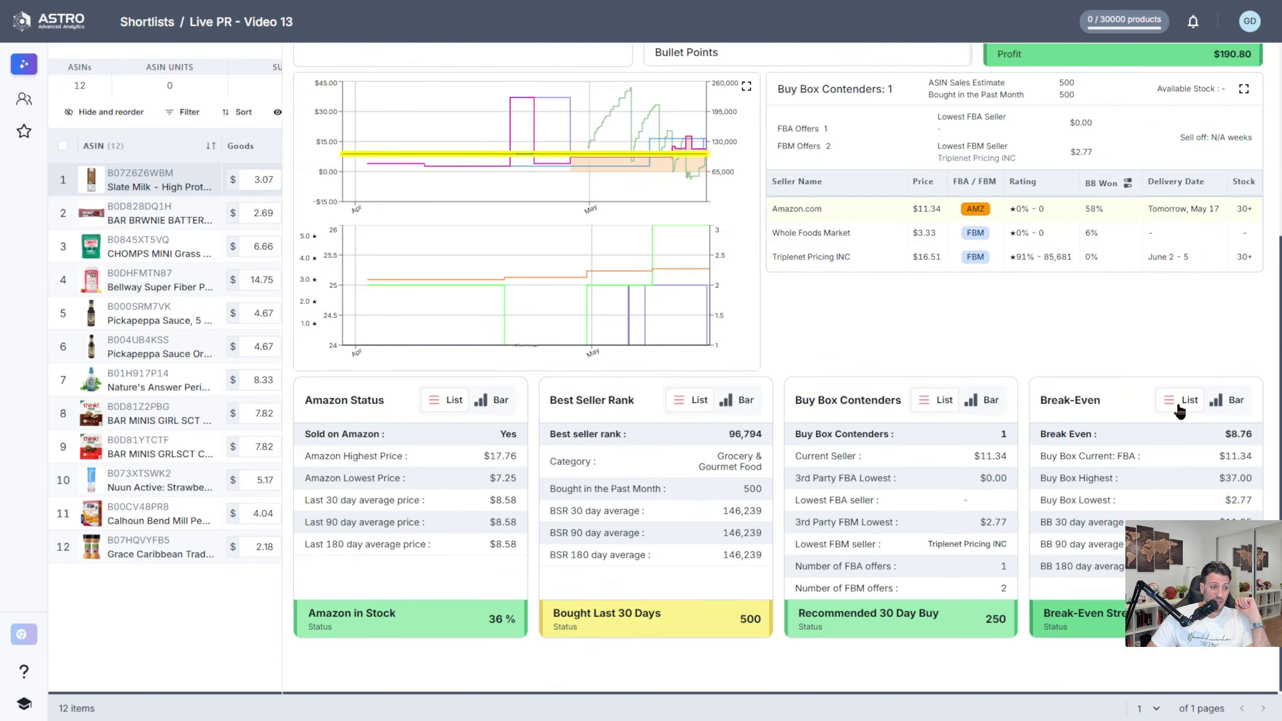
pyautogui.scroll(5, 1176, 410)
pyautogui.moveTo(1235, 81)
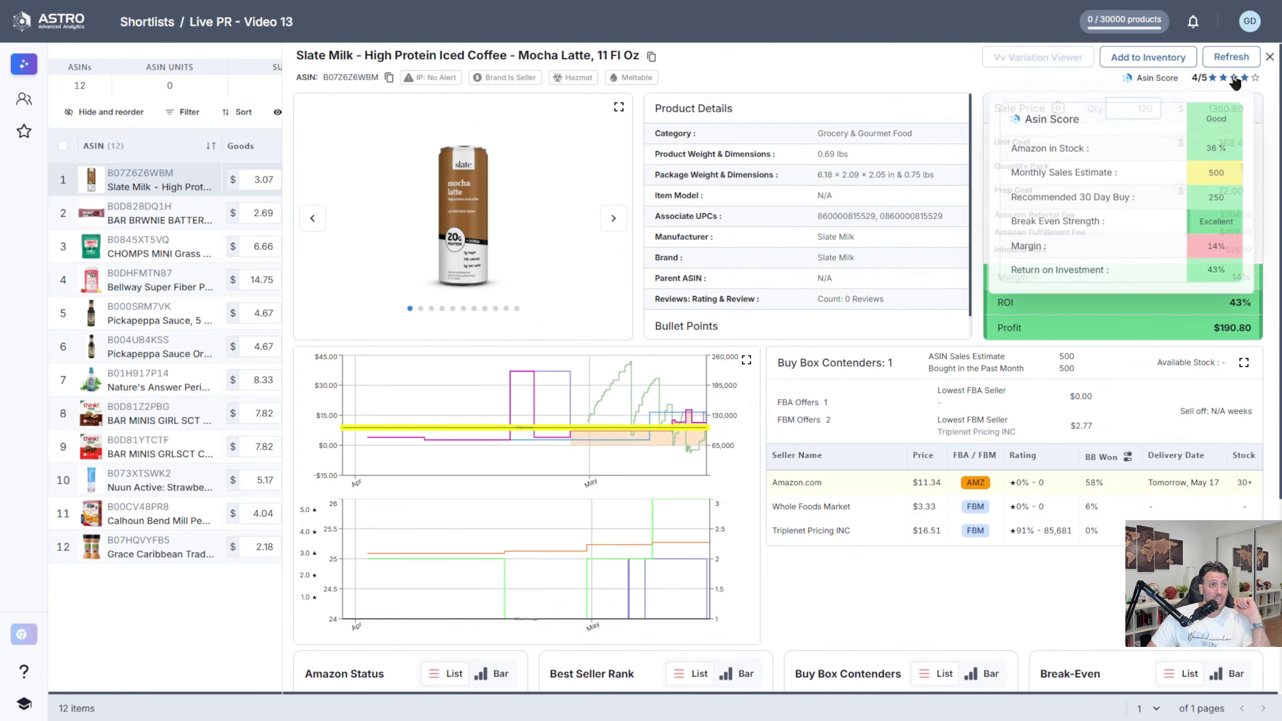
# Step: Set the Slate Milk Mocha Latte's quantity to buy to 120 in the shortlist table and check the purchase summary totals
pyautogui.click(1270, 57)
pyautogui.moveTo(828, 190)
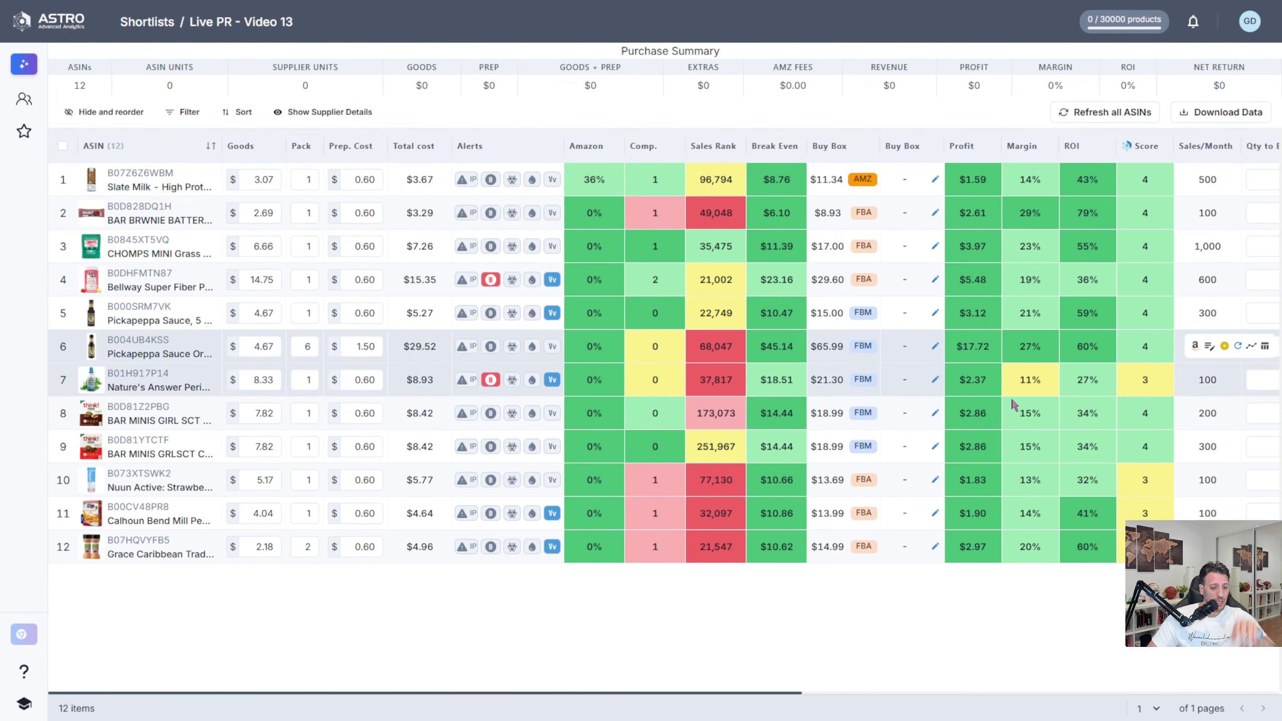
pyautogui.moveTo(988, 312)
pyautogui.hotkey('ctrl', '-')
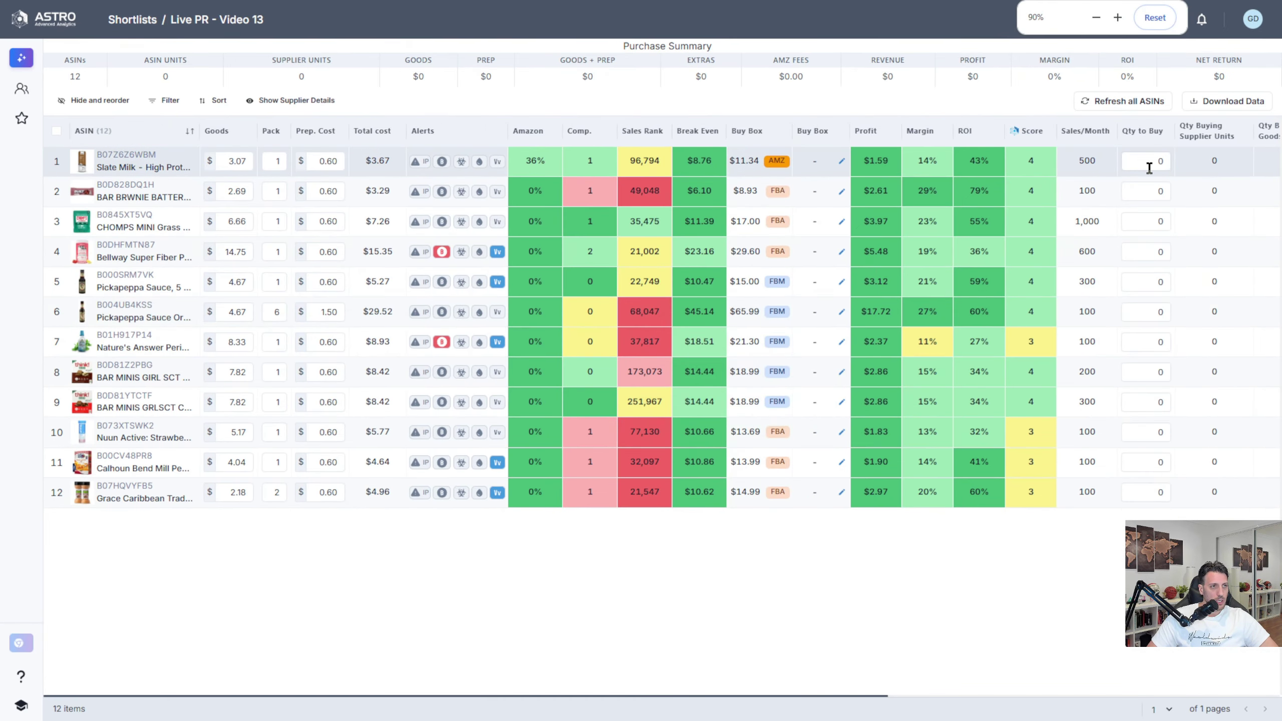
pyautogui.click(1146, 162)
pyautogui.write('12')
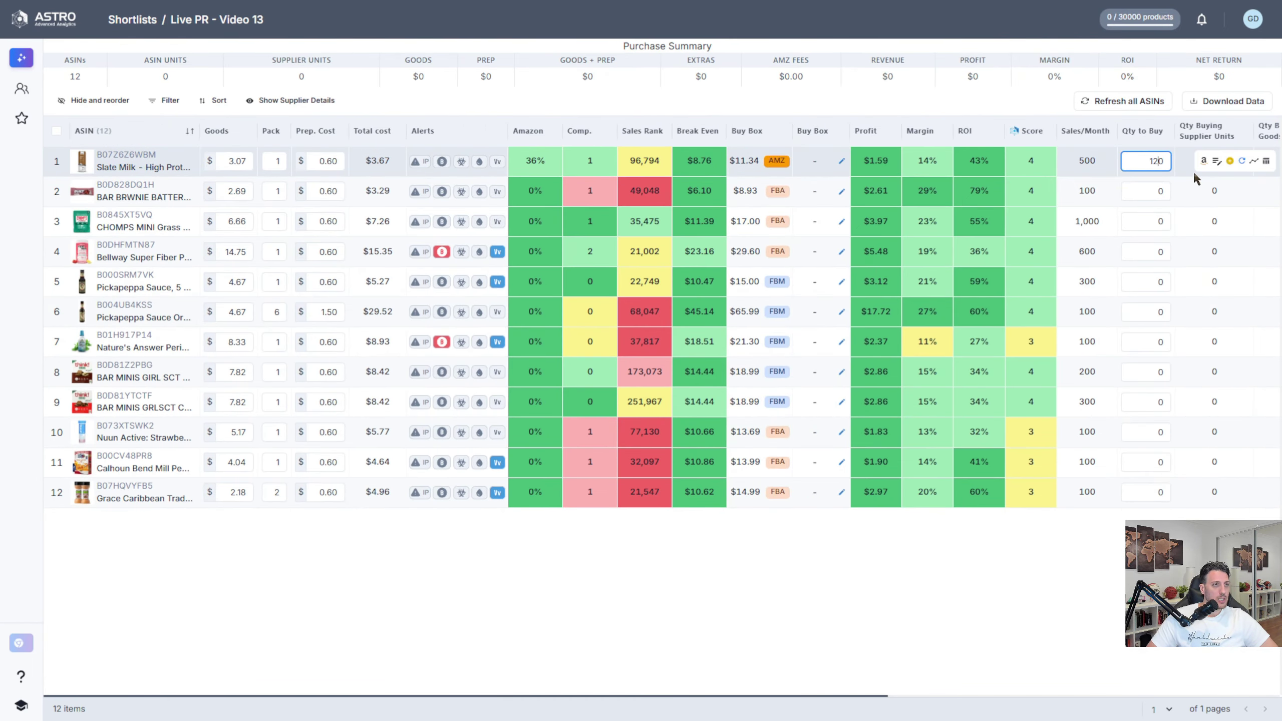
pyautogui.press('Return')
pyautogui.click(1099, 177)
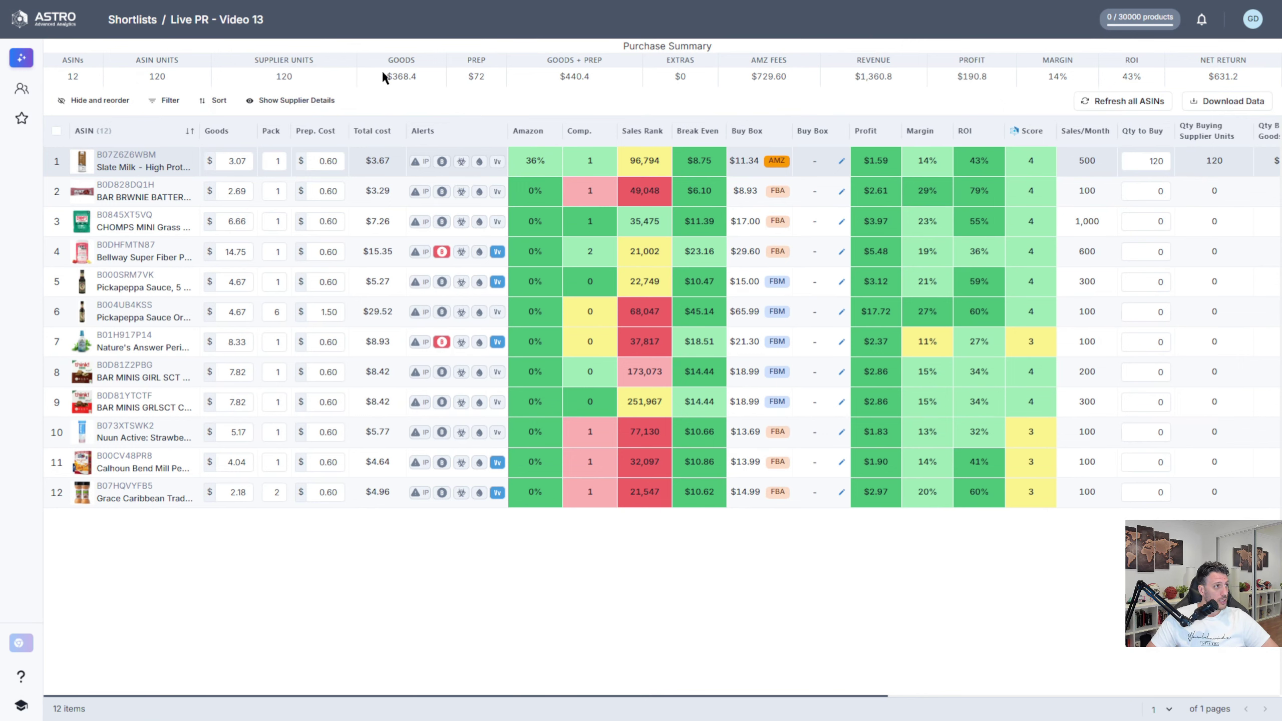
pyautogui.doubleClick(466, 76)
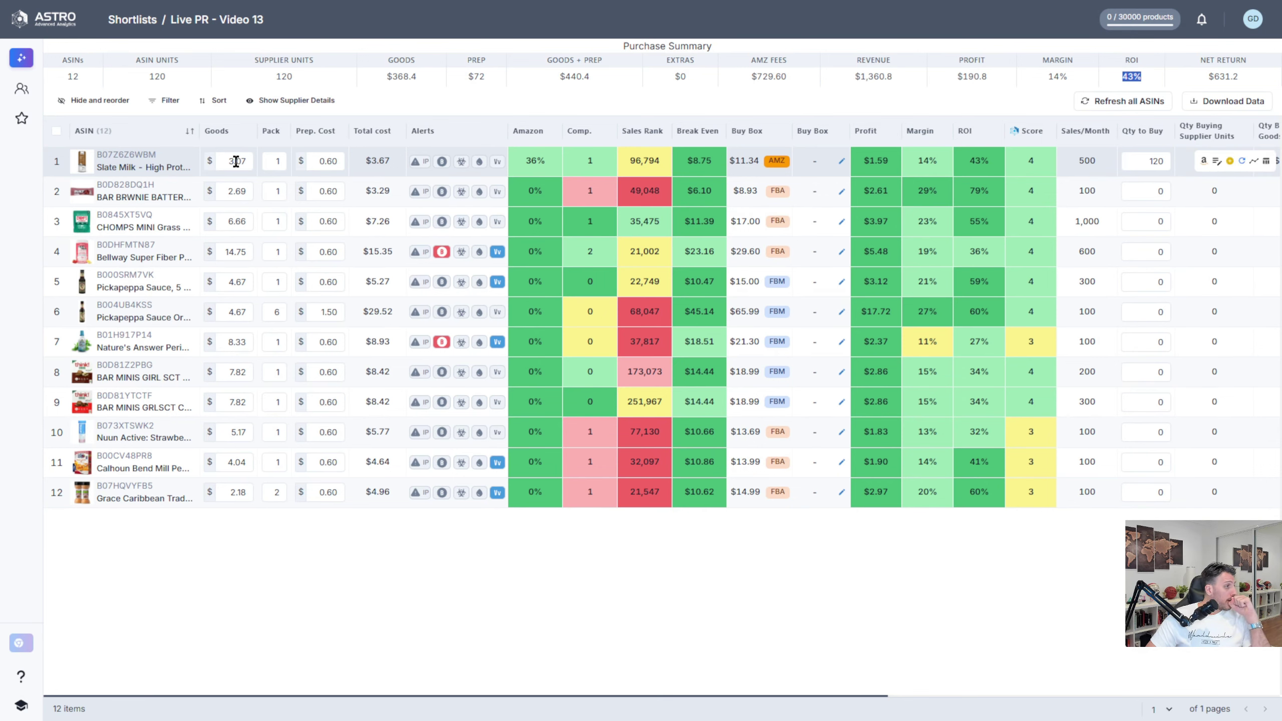
# Step: Show the product details of the Built brownie batter puff bar and sort its sellers by buy box share won, highest first
pyautogui.click(119, 196)
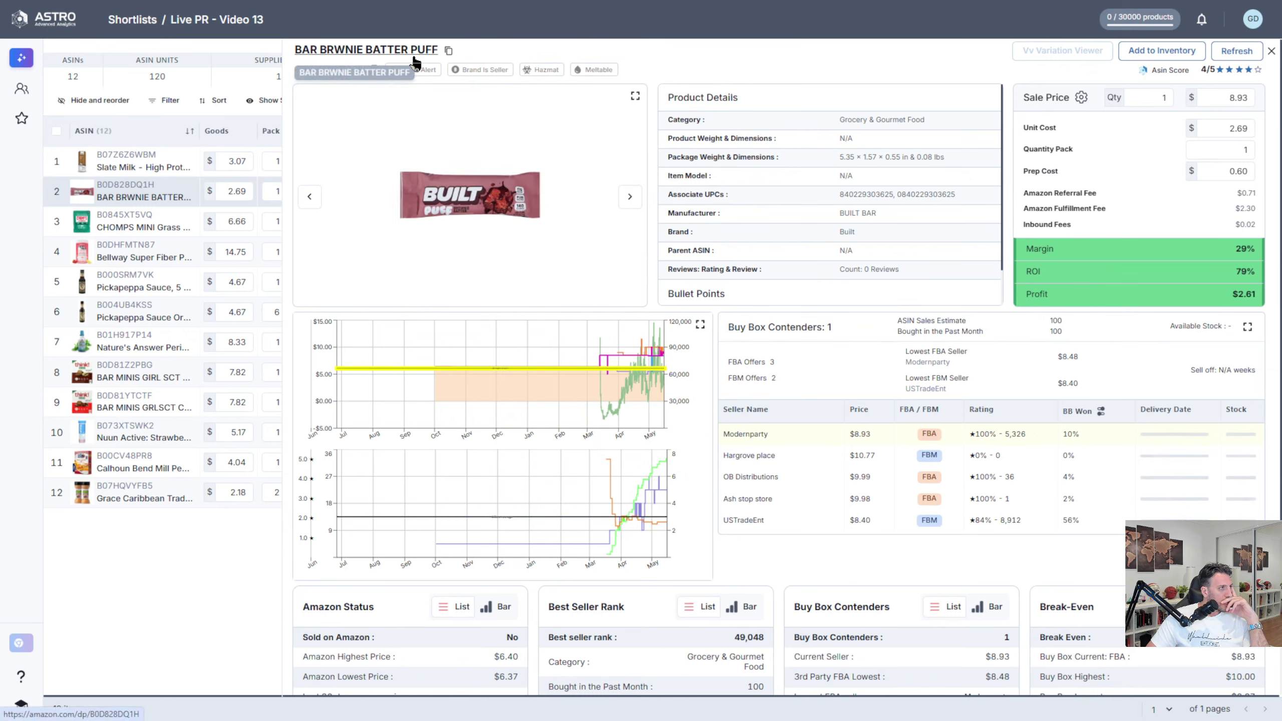
pyautogui.moveTo(1214, 96)
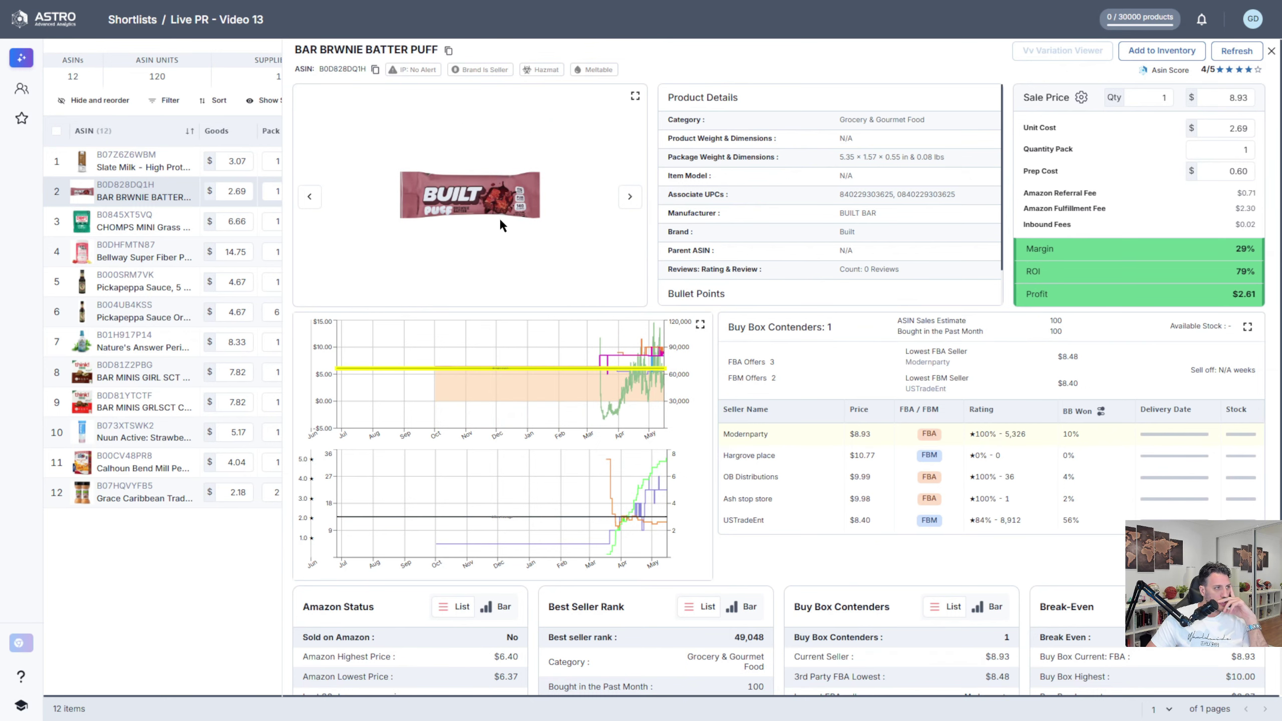
pyautogui.click(628, 205)
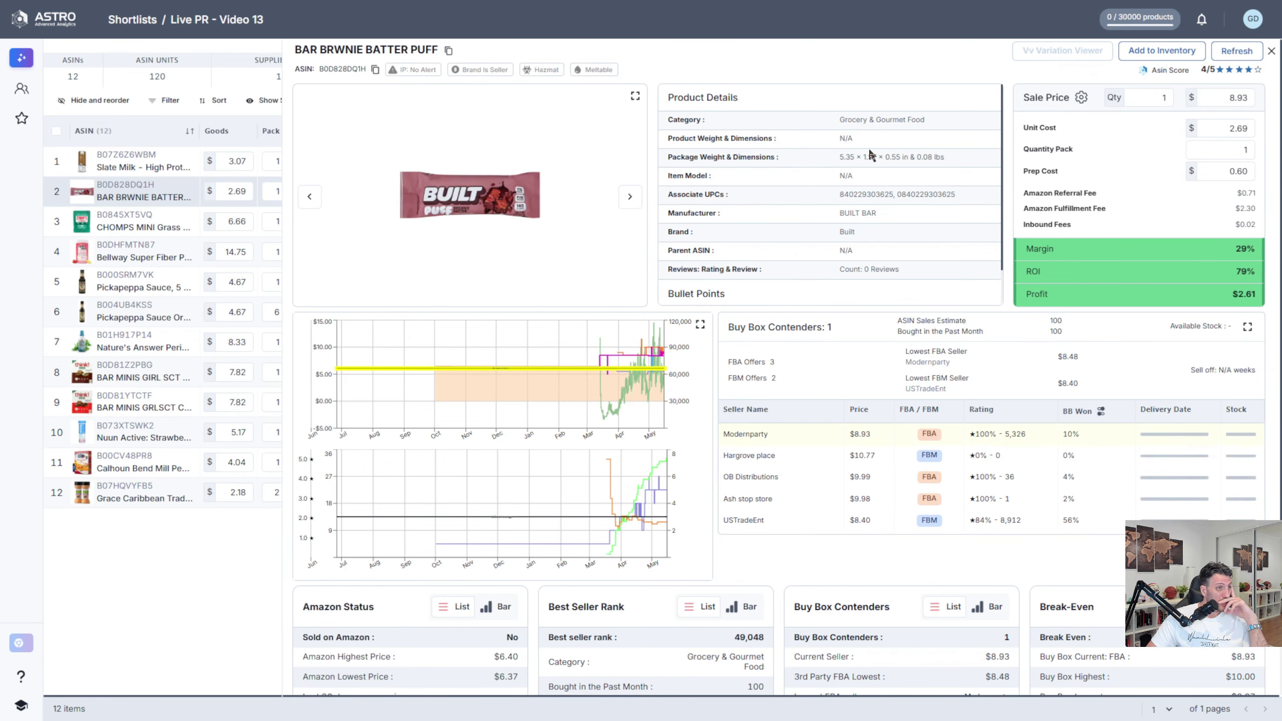
pyautogui.scroll(-1, 920, 252)
pyautogui.scroll(1, 922, 263)
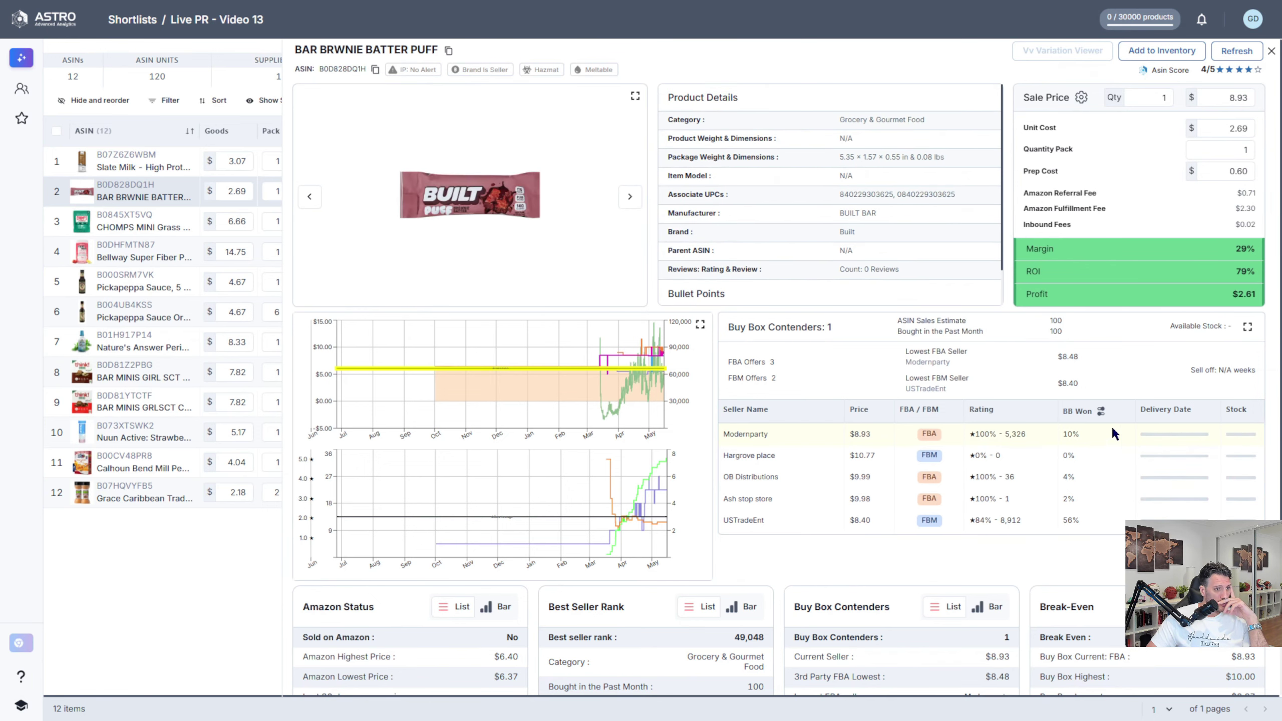
pyautogui.click(1074, 411)
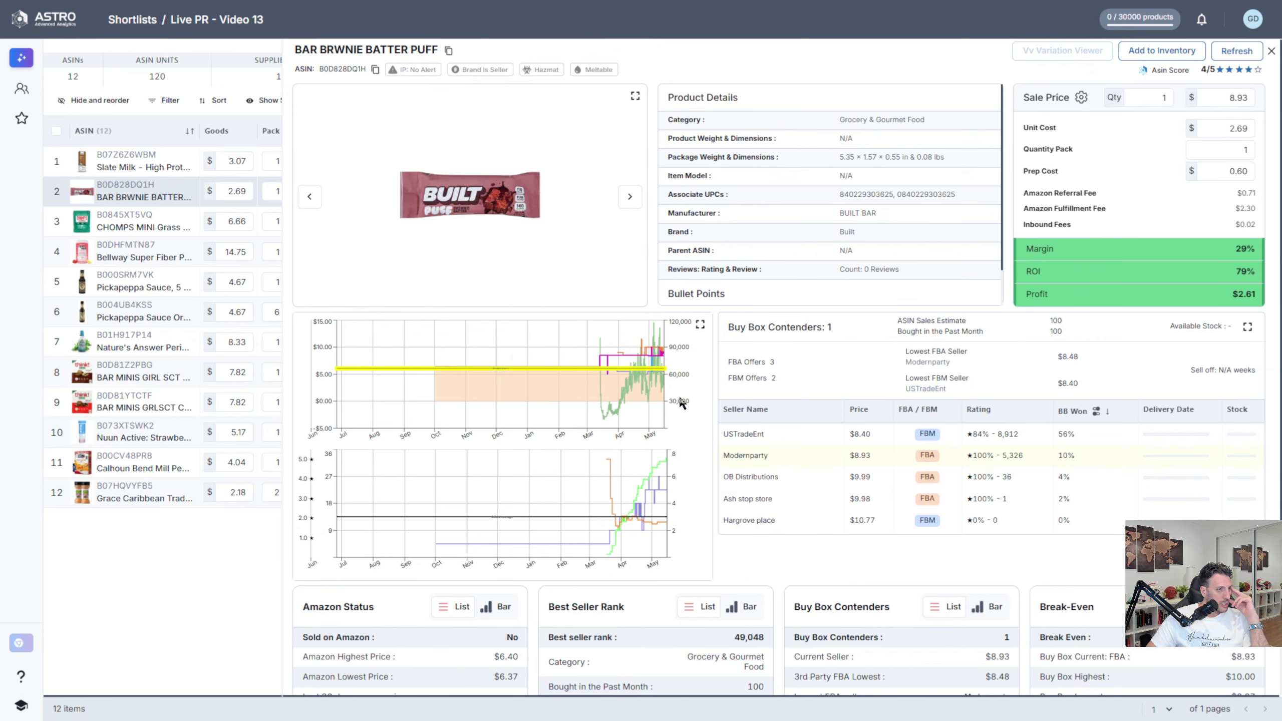
# Step: Examine the brownie batter bar's Amazon status, sales rank, buy box contenders, break-even and recommended 30-day buy
pyautogui.scroll(-4, 726, 377)
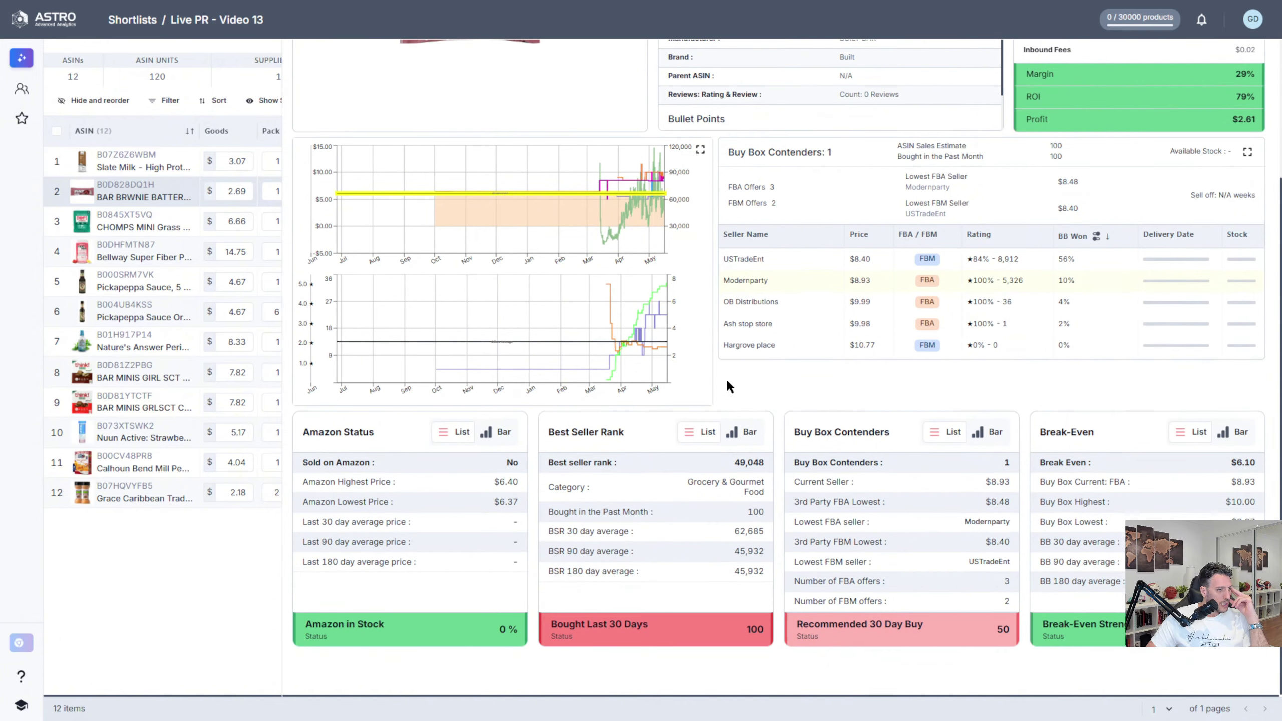
pyautogui.scroll(3, 727, 379)
pyautogui.scroll(1, 726, 379)
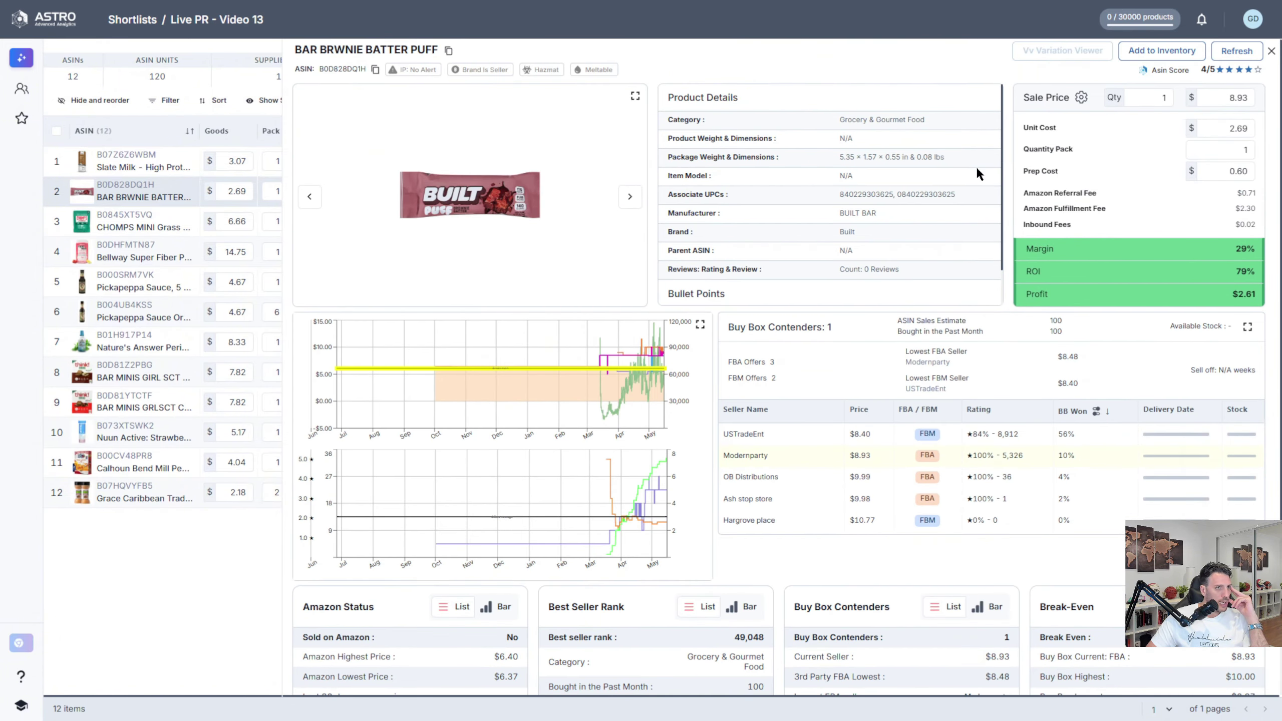
pyautogui.scroll(-3, 1116, 432)
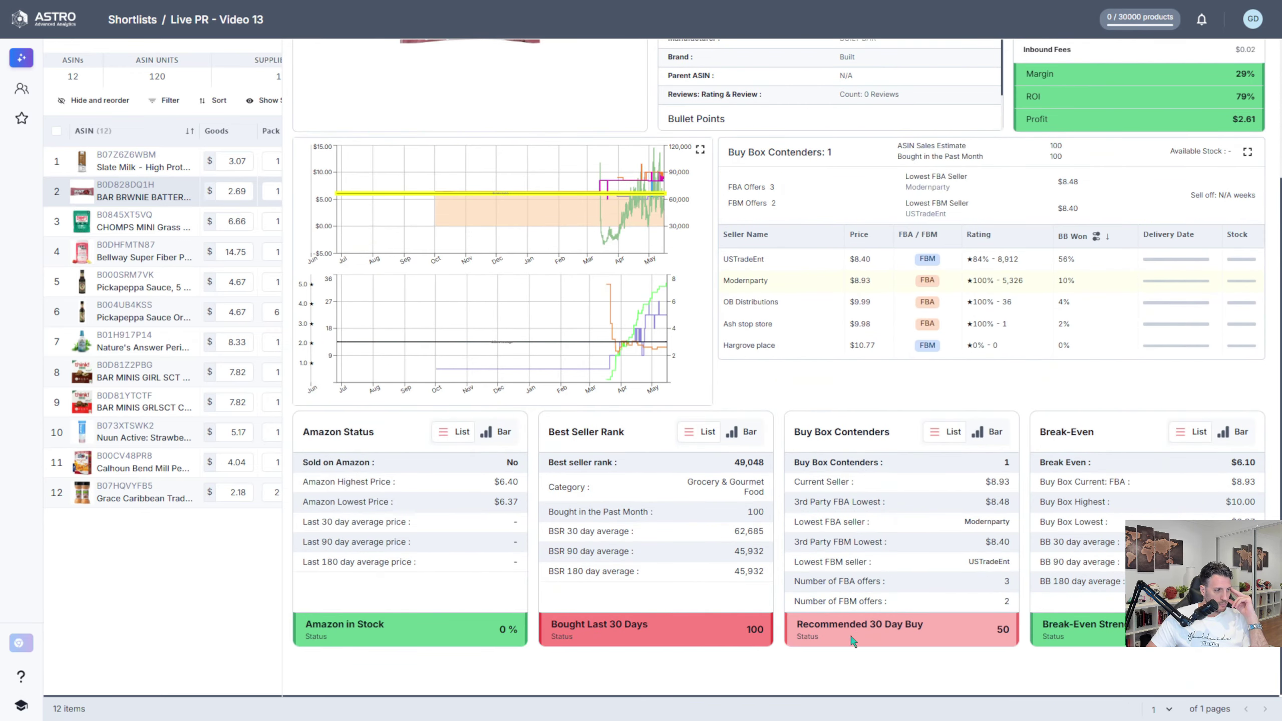
pyautogui.scroll(3, 908, 599)
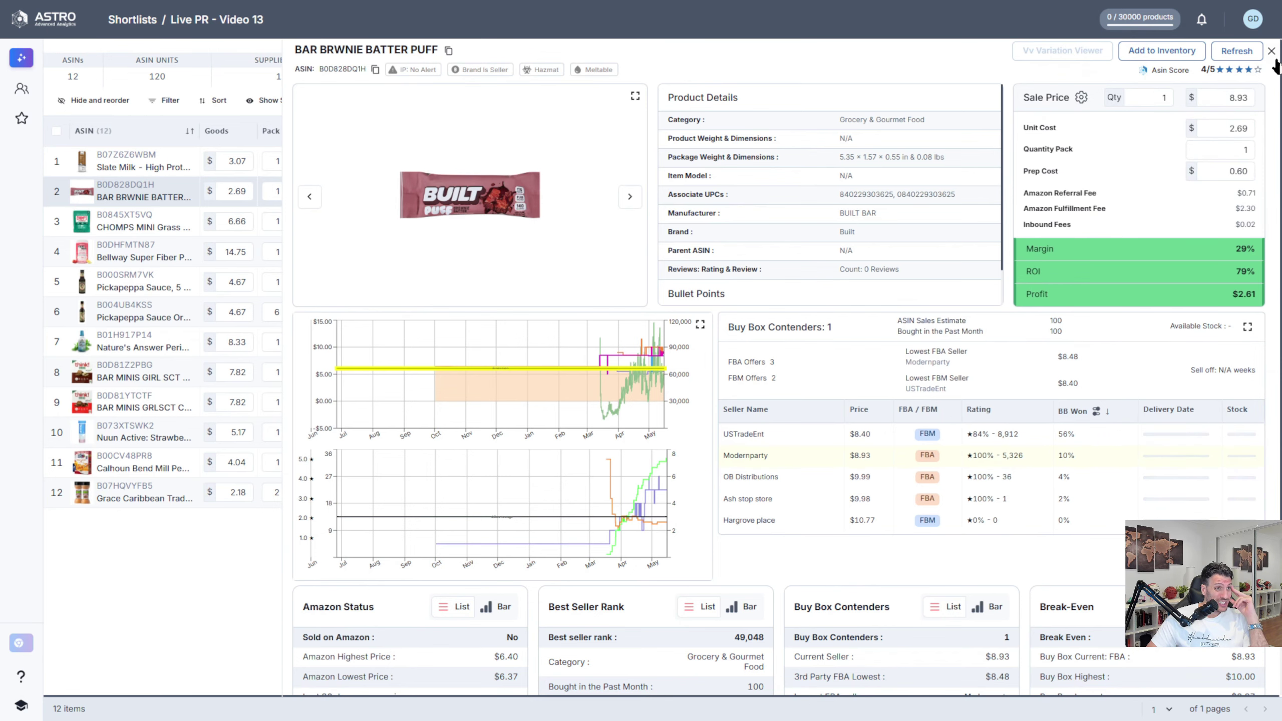
# Step: Return to the shortlist table and set the brownie batter bar's quantity to buy to 60
pyautogui.press('Escape')
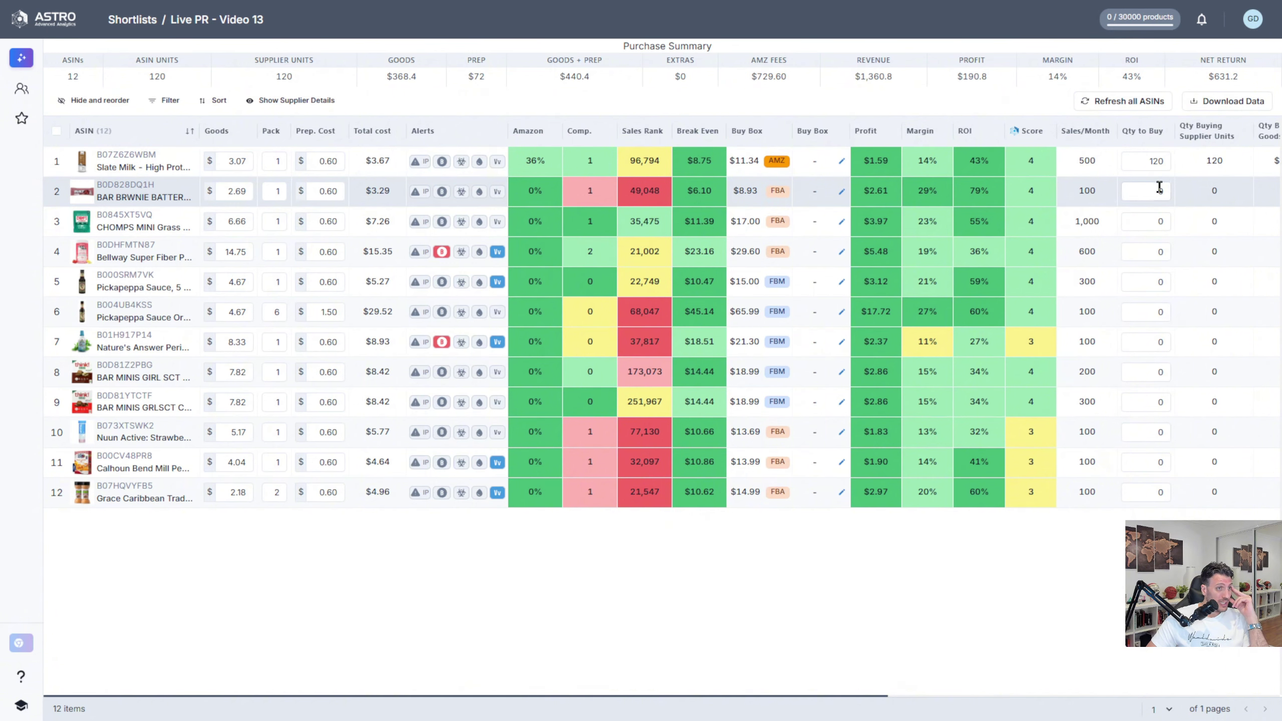
pyautogui.click(1159, 191)
pyautogui.press('Return')
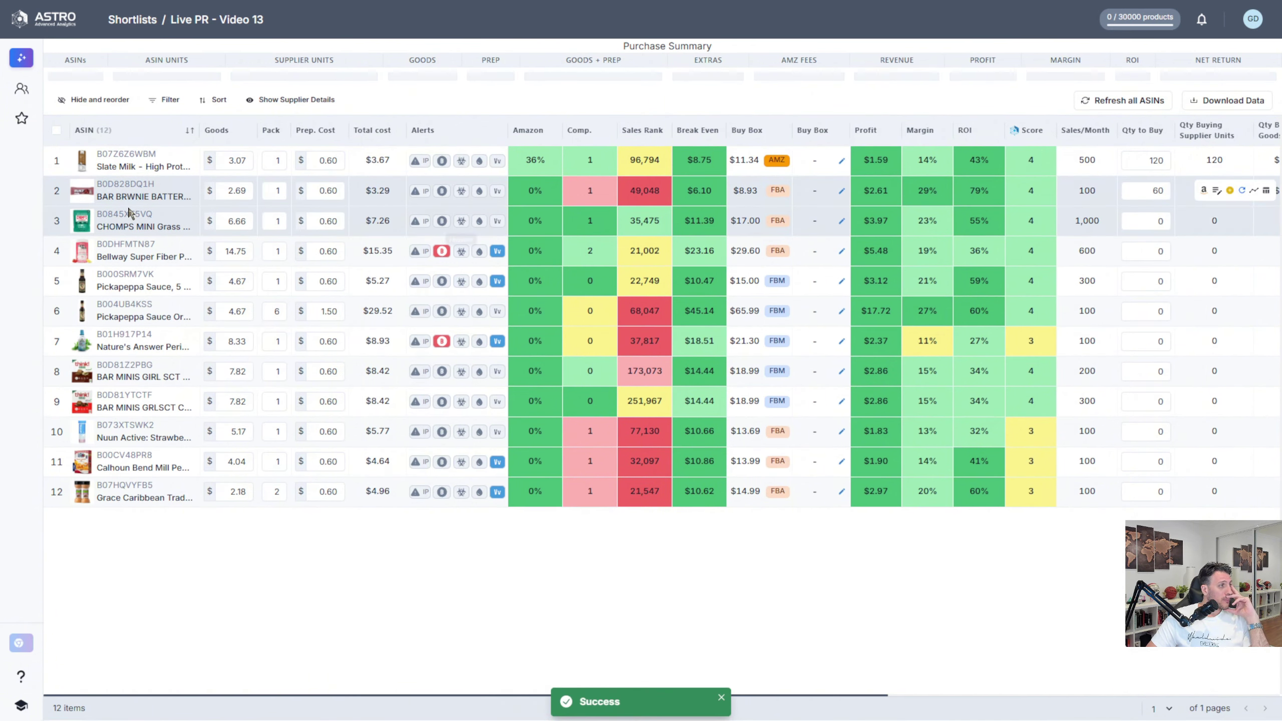
# Step: View the brownie batter bar's preview with supplier details and its enlarged product image
pyautogui.moveTo(120, 228)
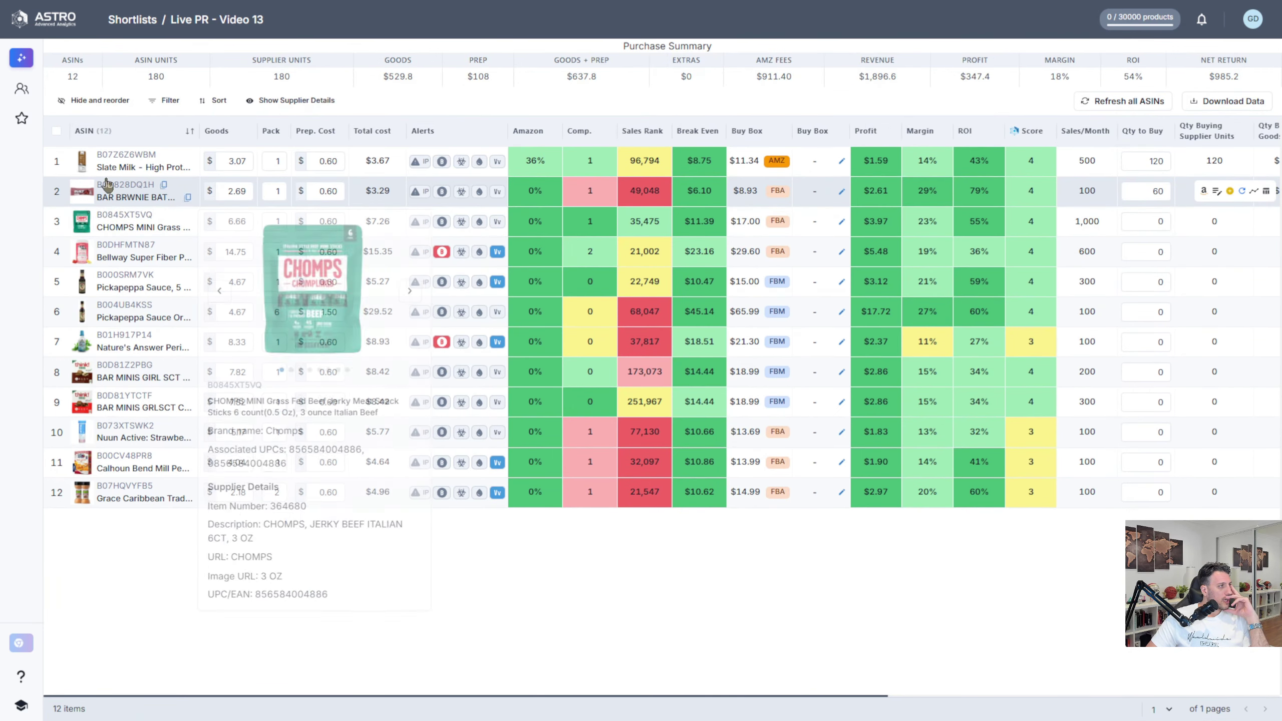
pyautogui.moveTo(103, 189)
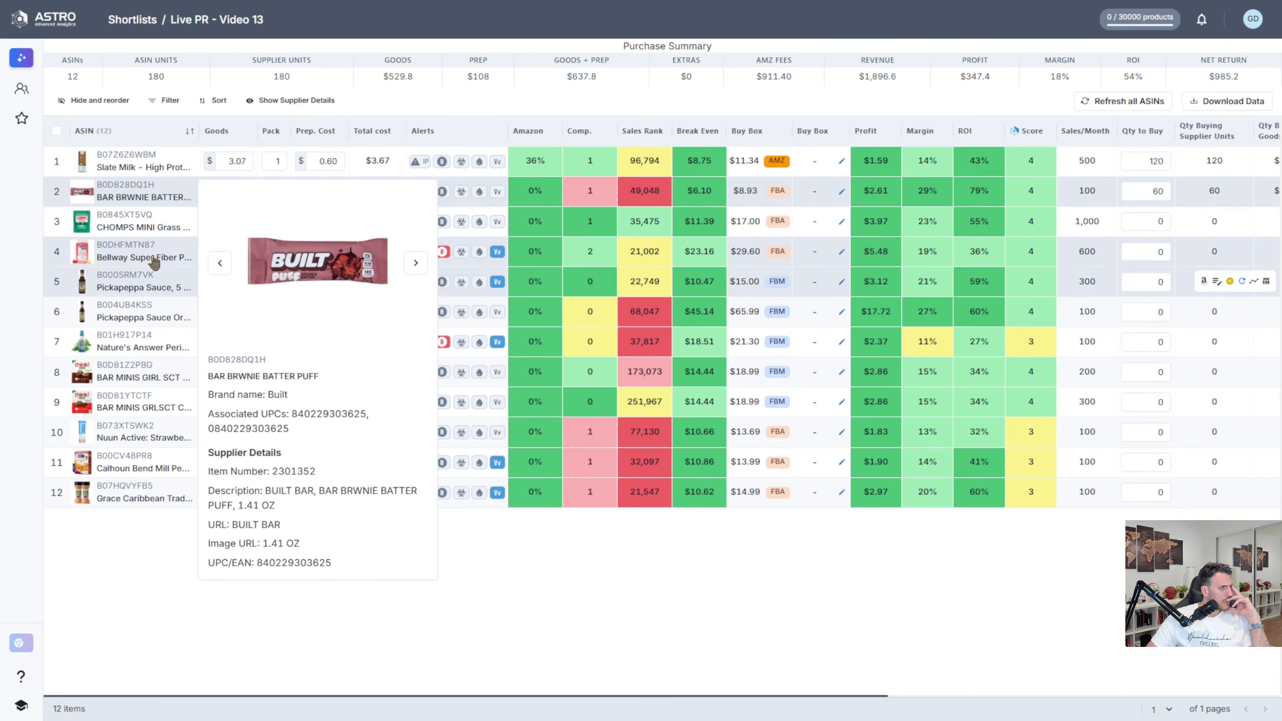
pyautogui.click(81, 190)
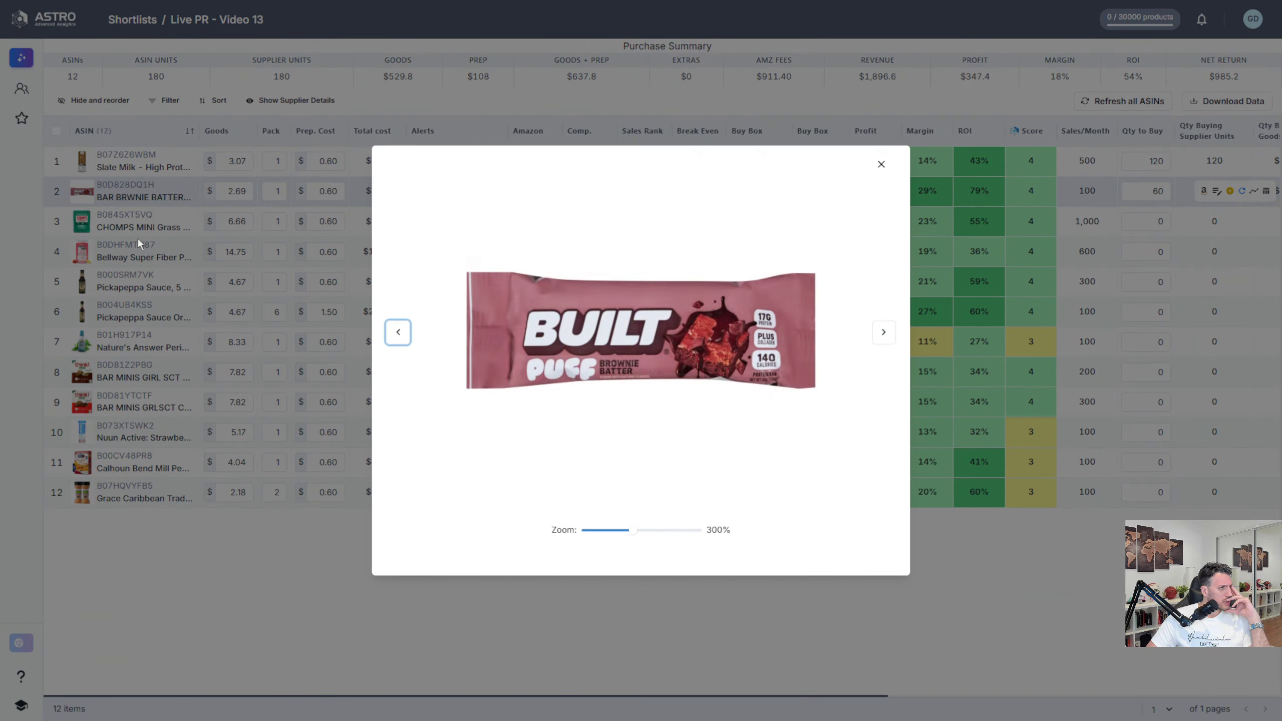
pyautogui.scroll(5, 604, 376)
pyautogui.click(171, 186)
# Step: Open the product details of the CHOMPS MINI beef sticks and inspect the price history chart in full-screen view
pyautogui.moveTo(170, 188)
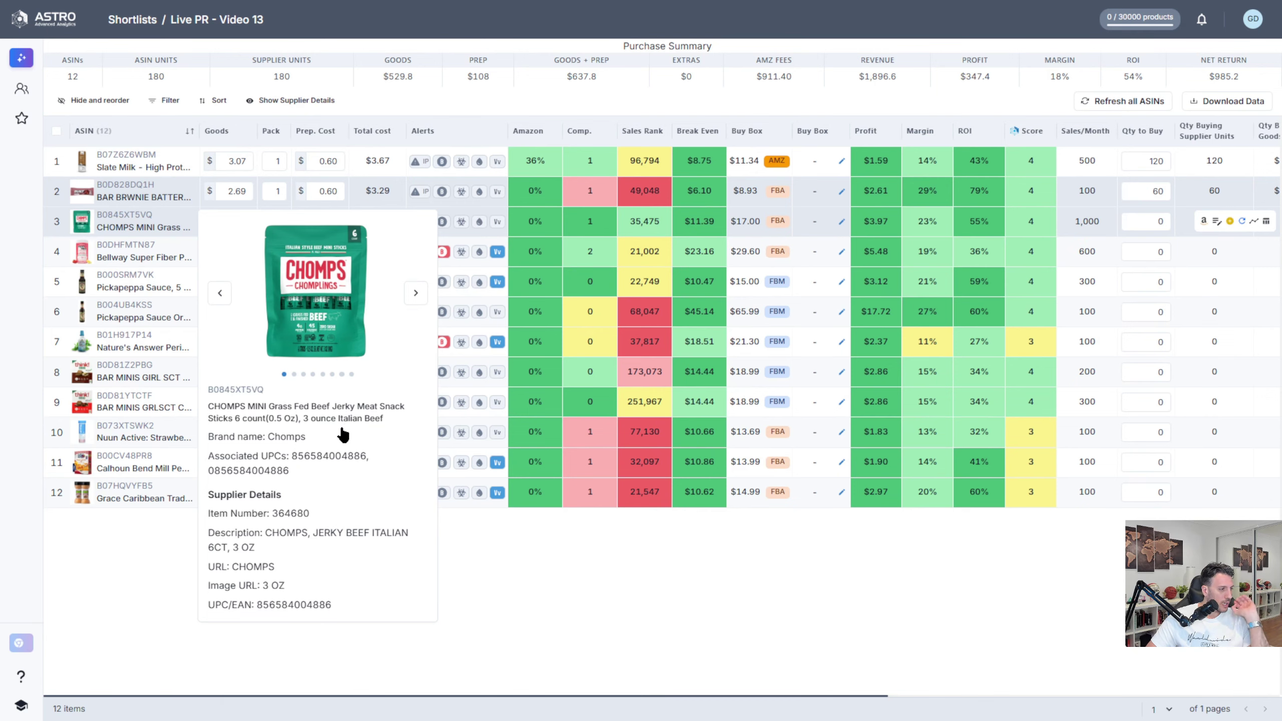
pyautogui.click(134, 227)
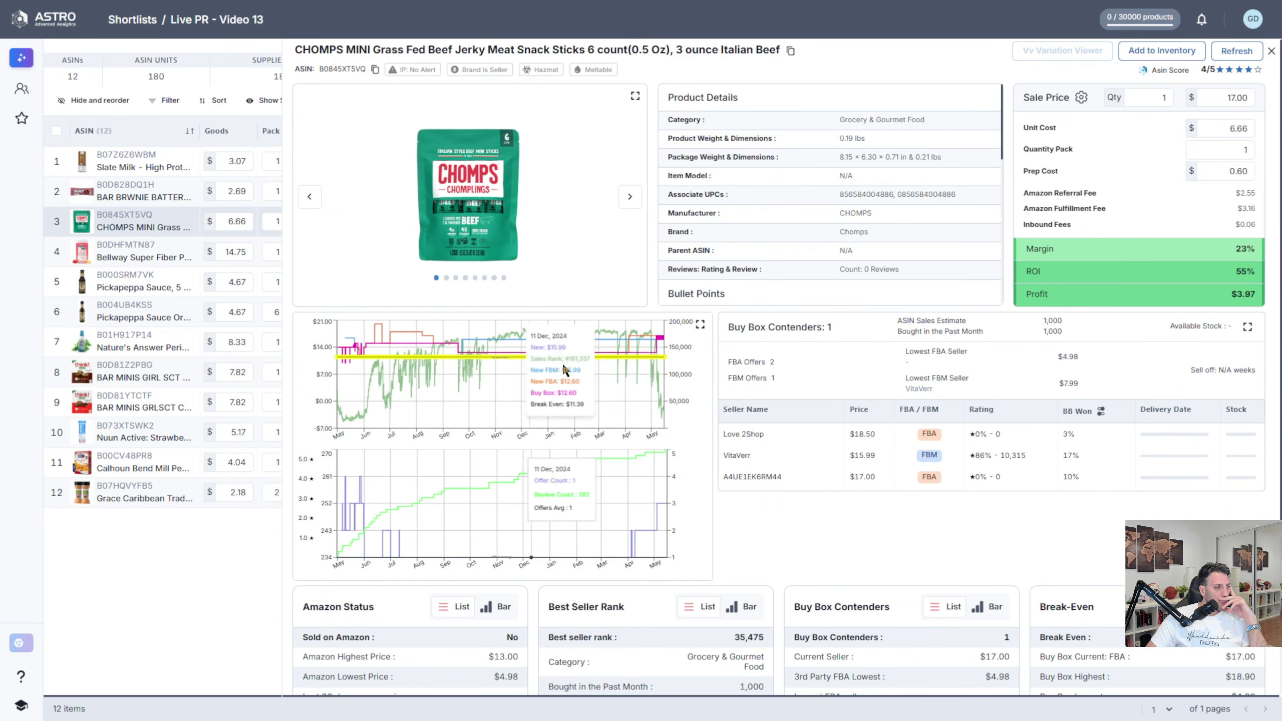
pyautogui.click(700, 325)
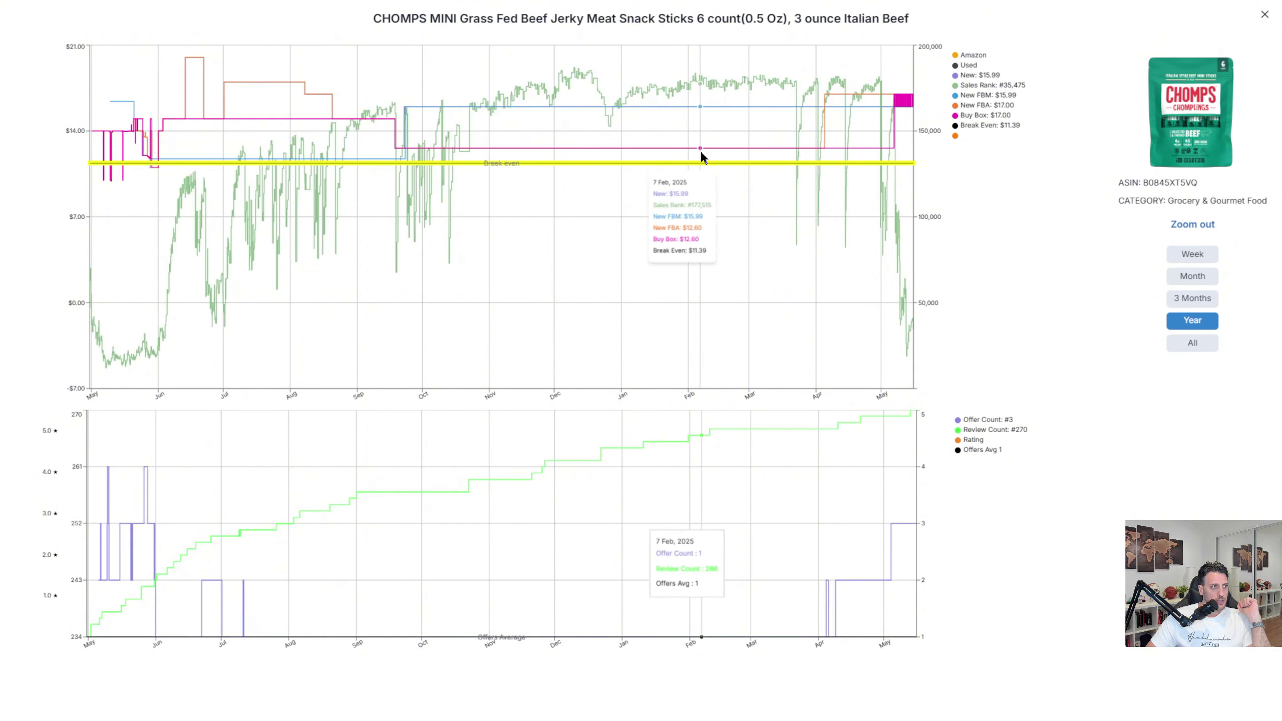
pyautogui.click(1262, 20)
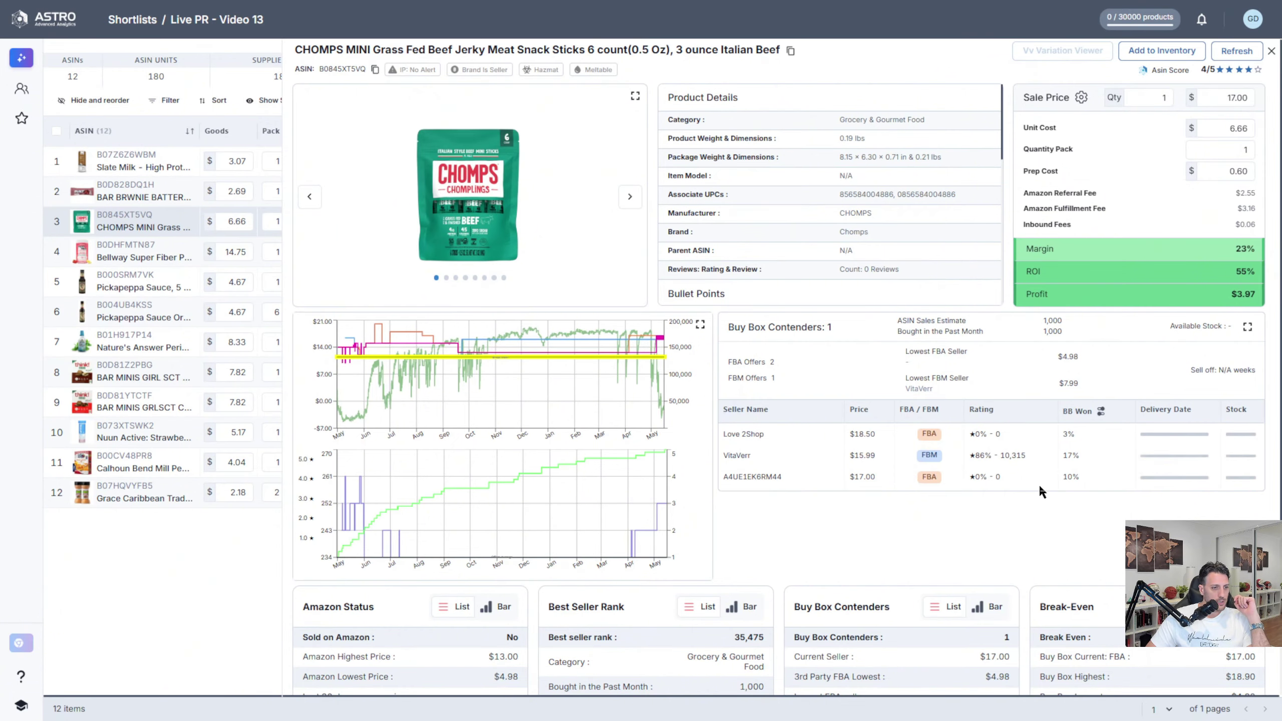
# Step: Examine the CHOMPS MINI beef sticks' sales rank averages, buy box contenders, recommended 30-day buy, break-even and profit figures
pyautogui.scroll(-3, 1039, 483)
pyautogui.scroll(3, 1074, 504)
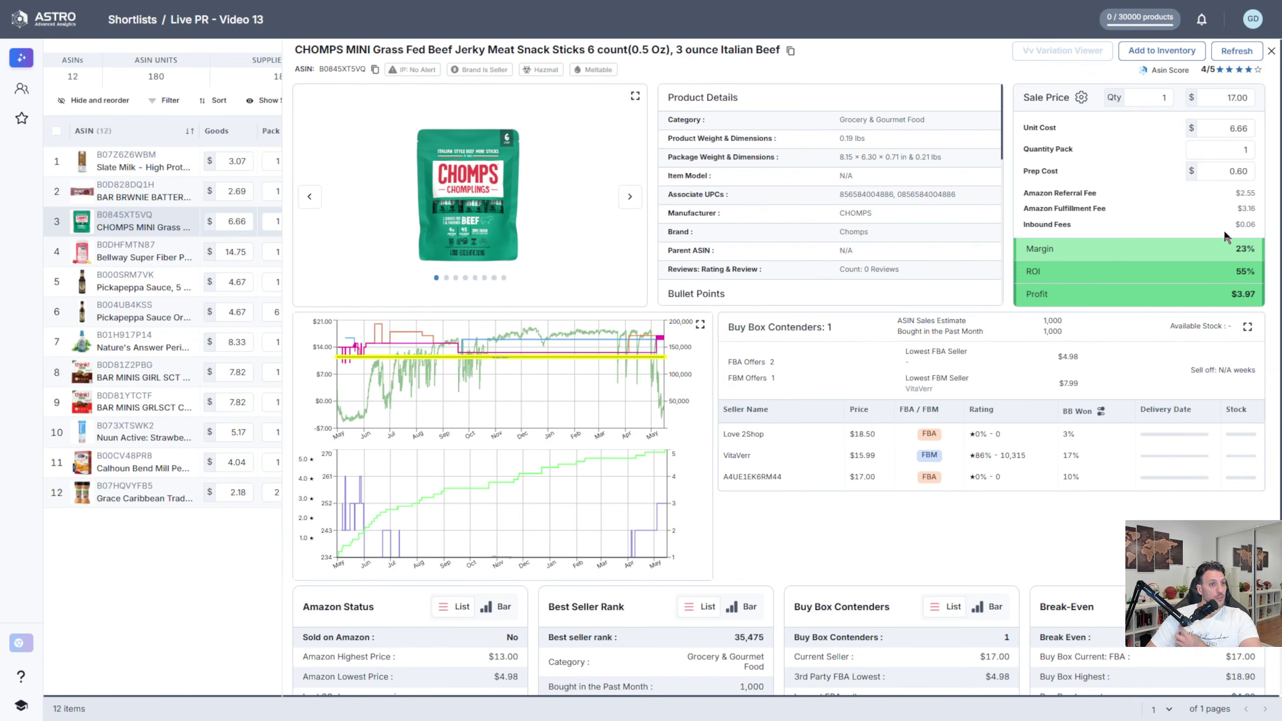
pyautogui.scroll(-3, 1022, 339)
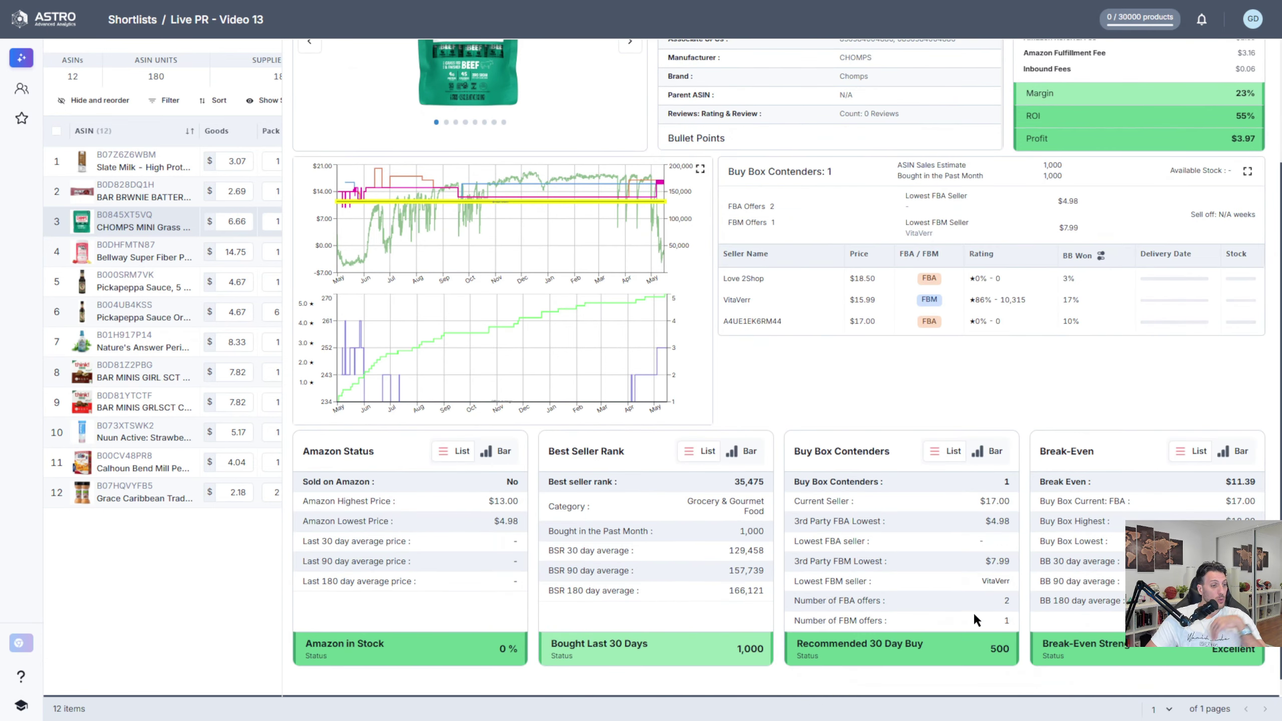
pyautogui.scroll(3, 828, 525)
pyautogui.scroll(-3, 828, 525)
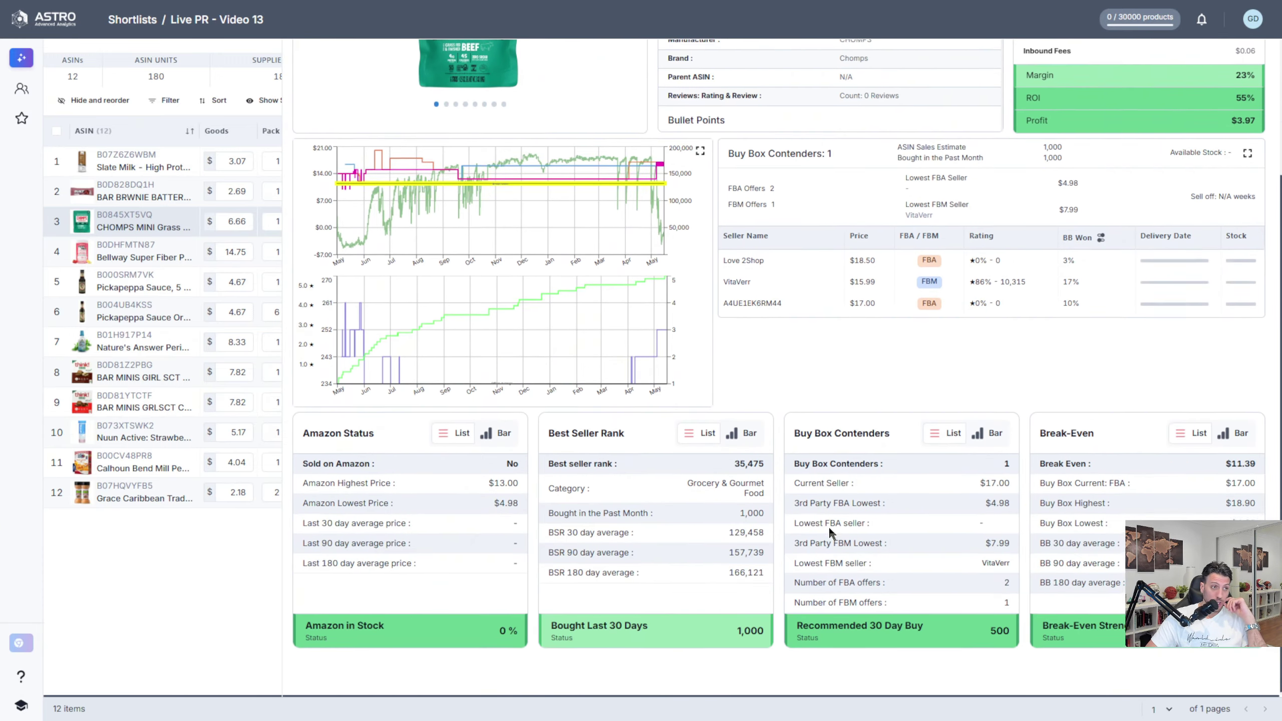
pyautogui.scroll(3, 879, 583)
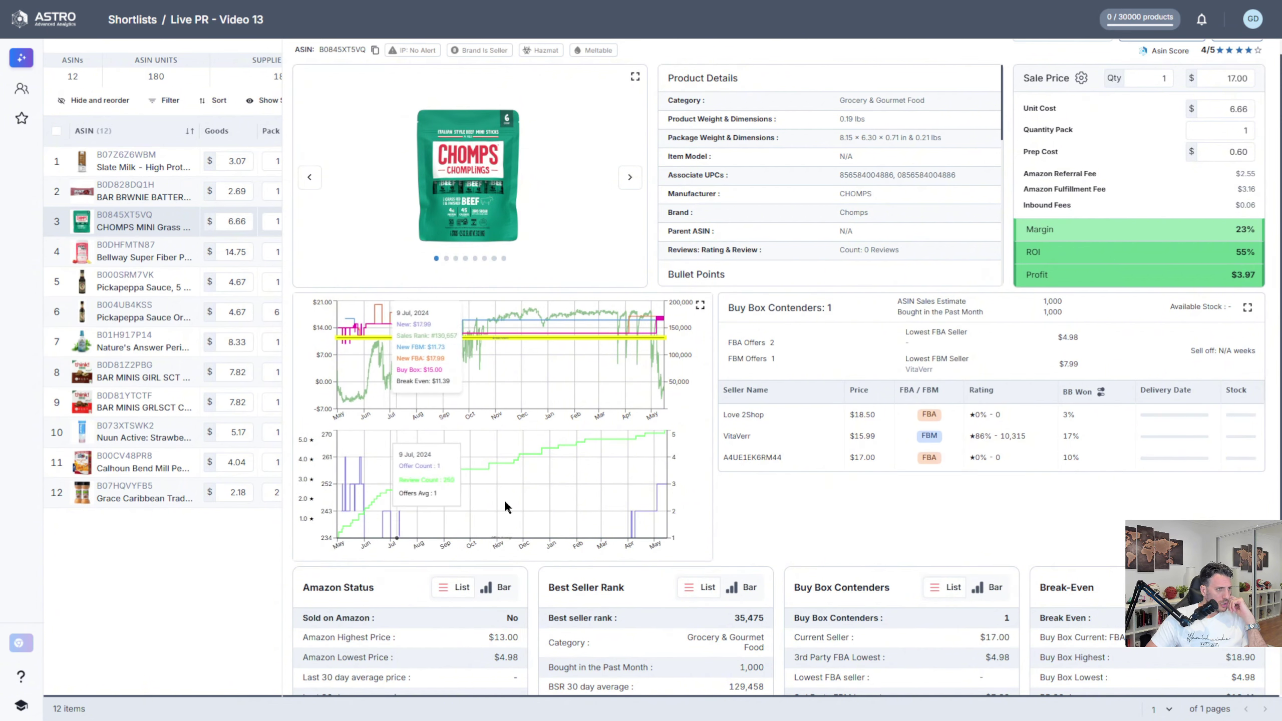
pyautogui.scroll(-3, 636, 512)
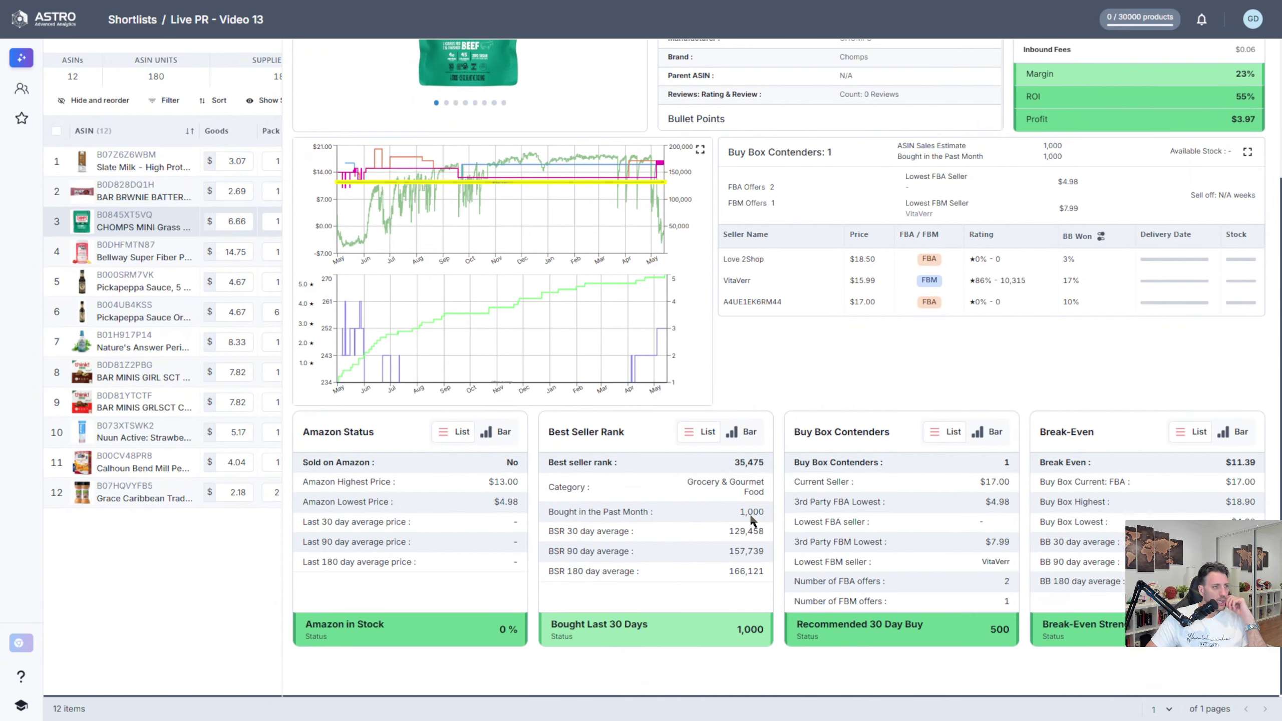
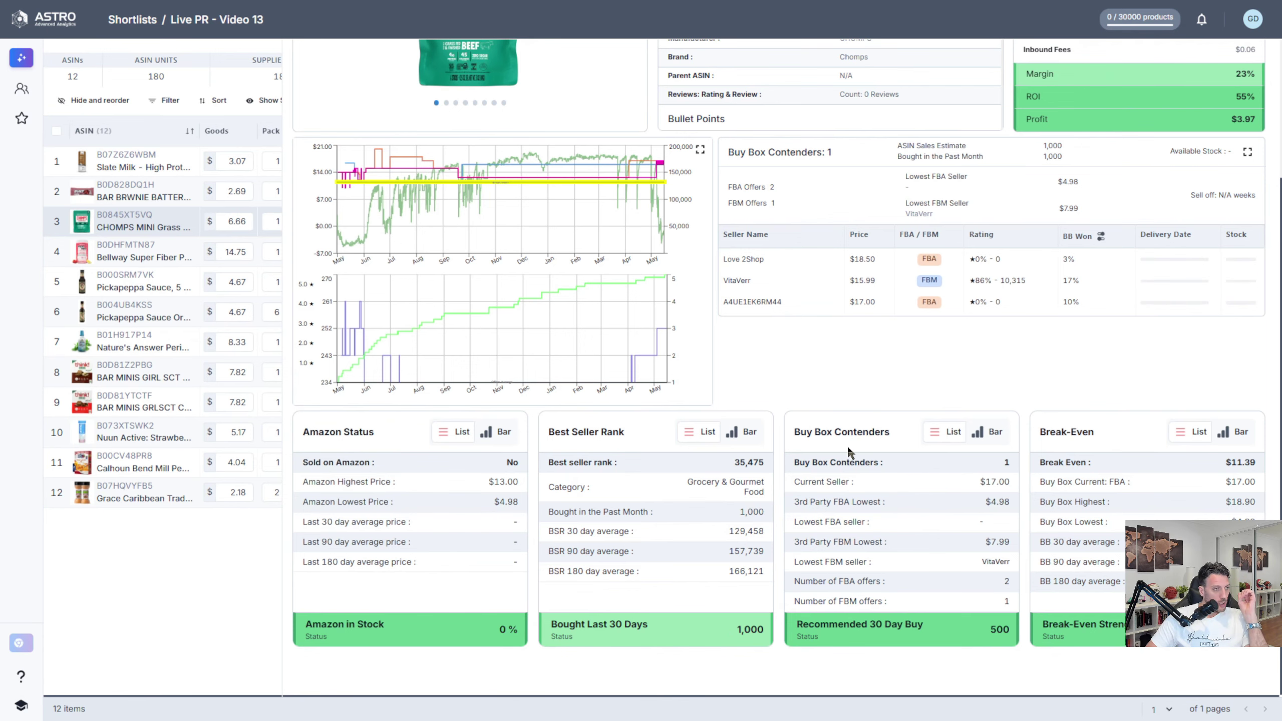
pyautogui.scroll(4, 1090, 392)
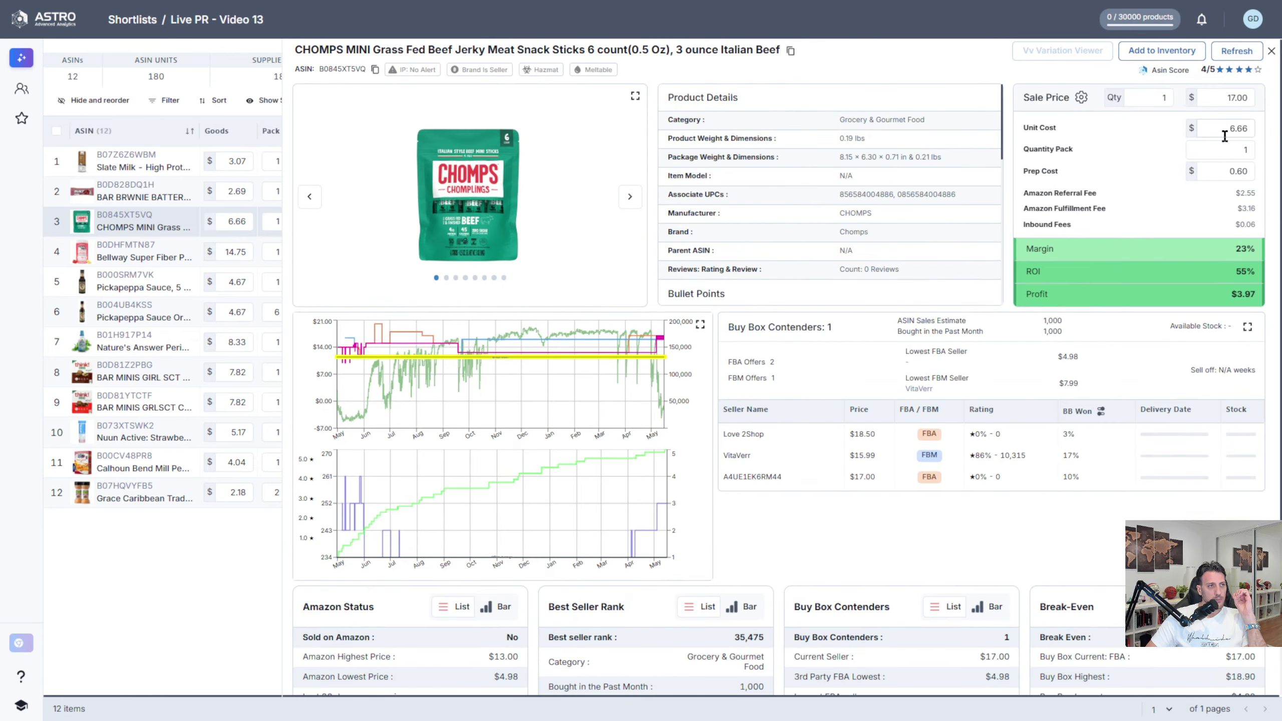
pyautogui.scroll(-3, 856, 370)
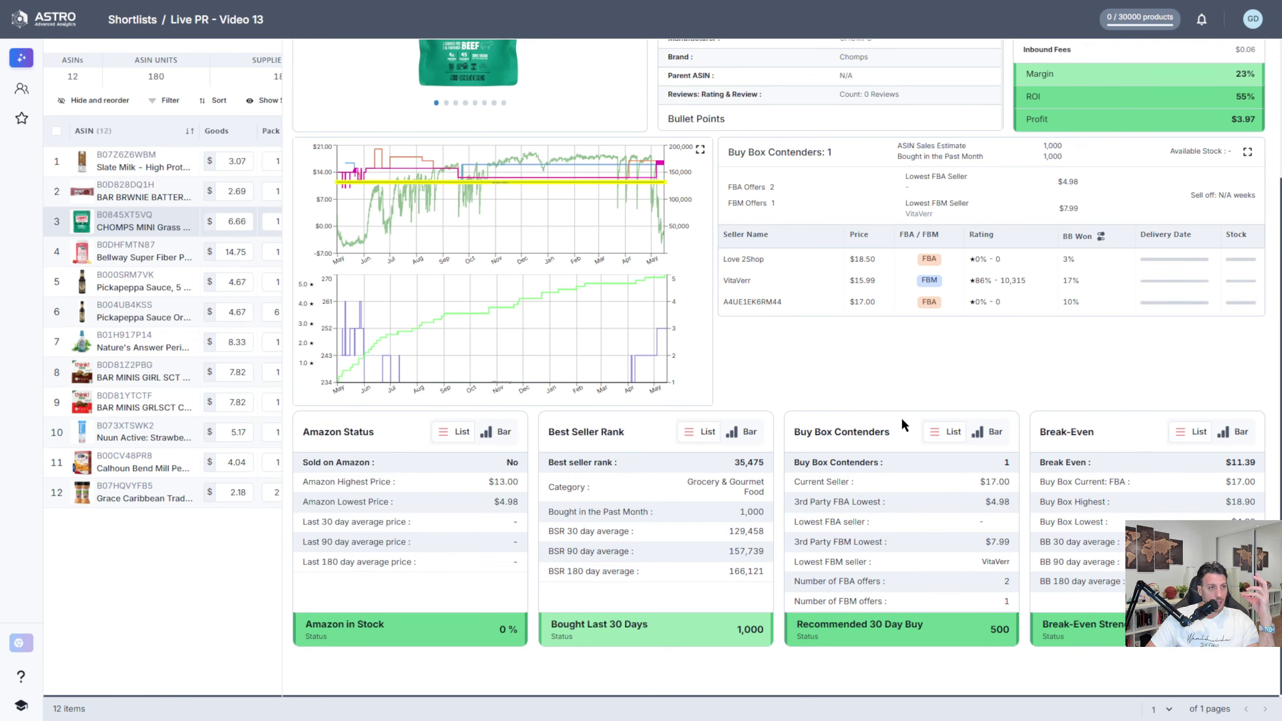
pyautogui.scroll(3, 1006, 445)
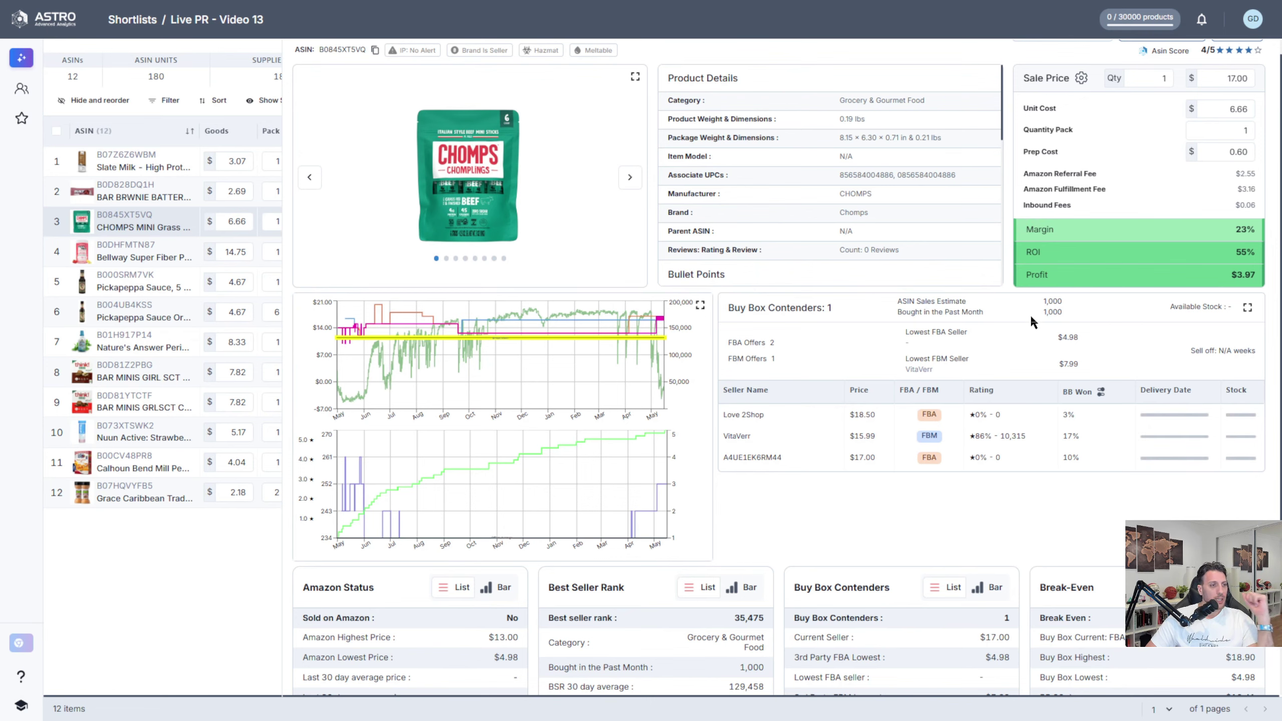
pyautogui.scroll(-3, 749, 537)
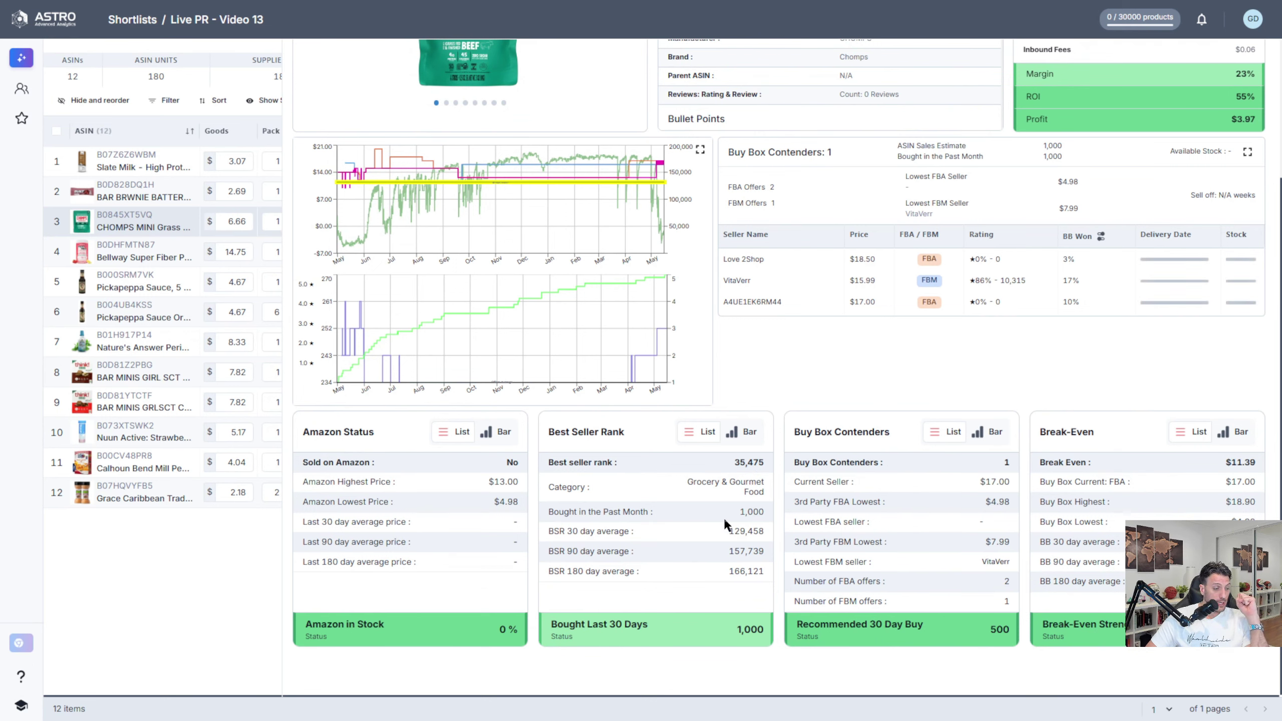
pyautogui.scroll(4, 1183, 147)
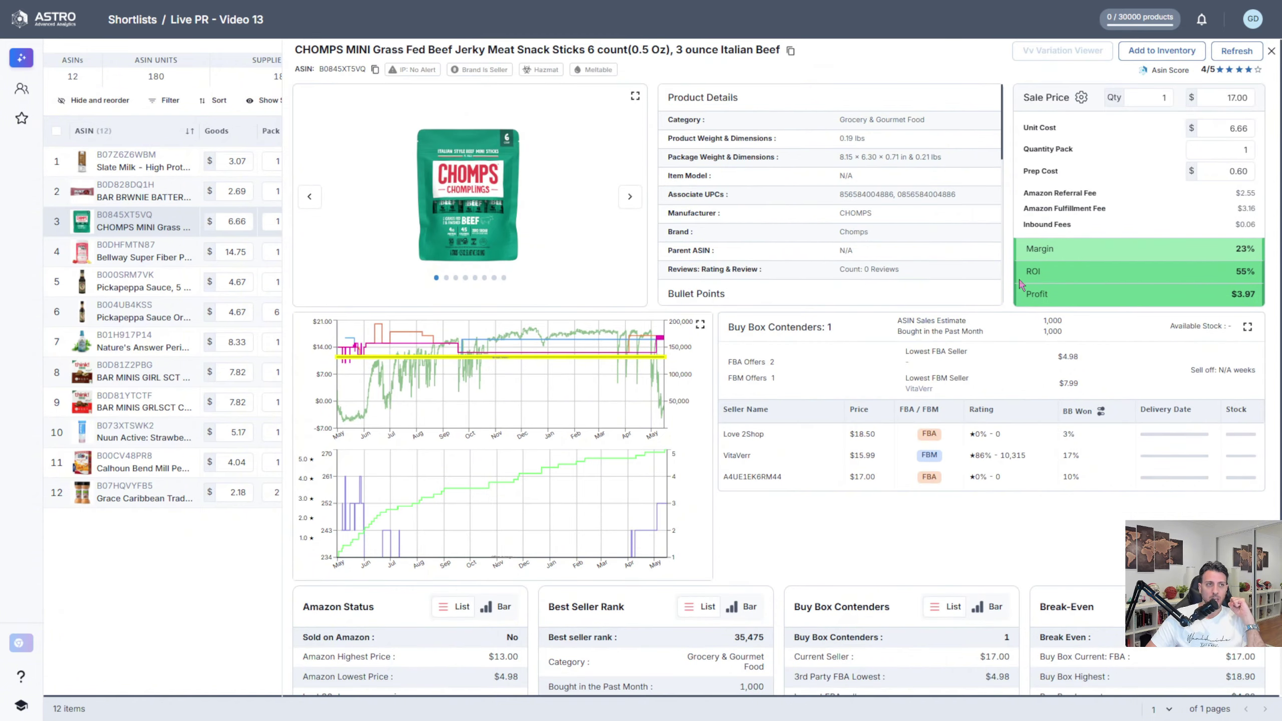
# Step: Calculate the CHOMPS MINI beef sticks' profit for a quantity of 90, and set their quantity to buy to 90 in the shortlist table
pyautogui.doubleClick(1161, 98)
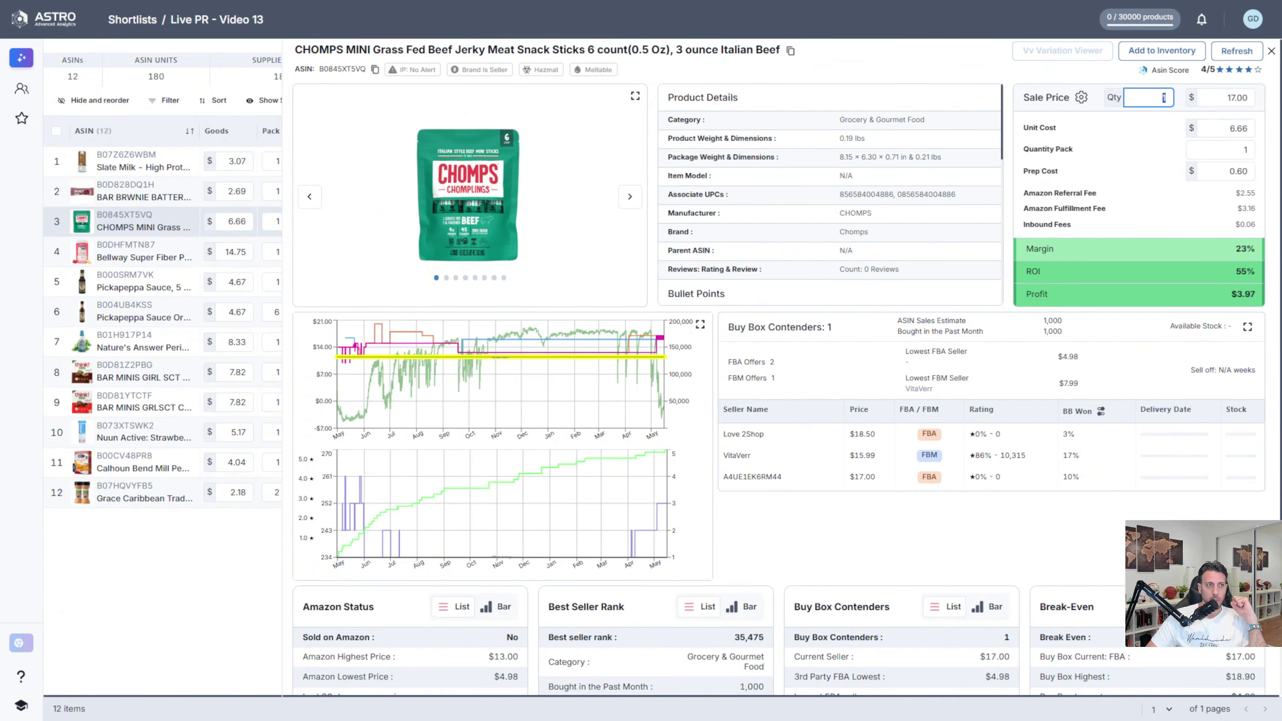
pyautogui.write('90')
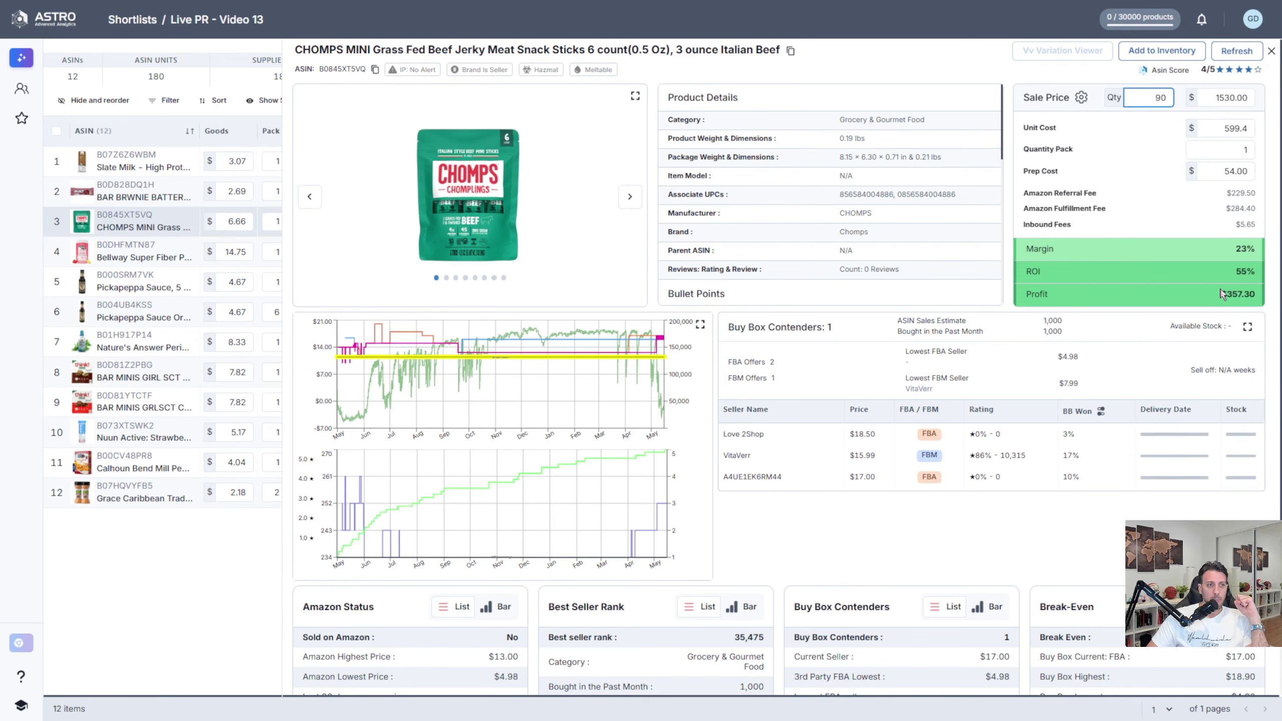
pyautogui.click(1271, 52)
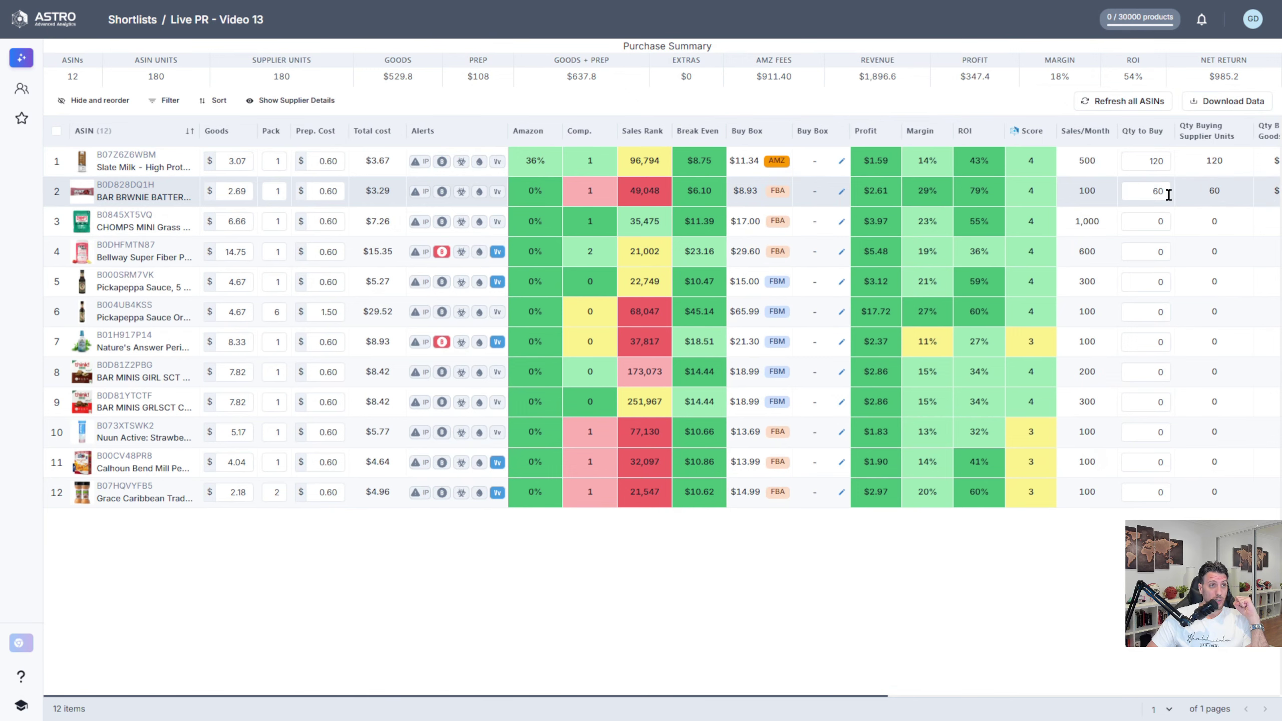
pyautogui.moveTo(1182, 211); pyautogui.dragTo(1116, 197)
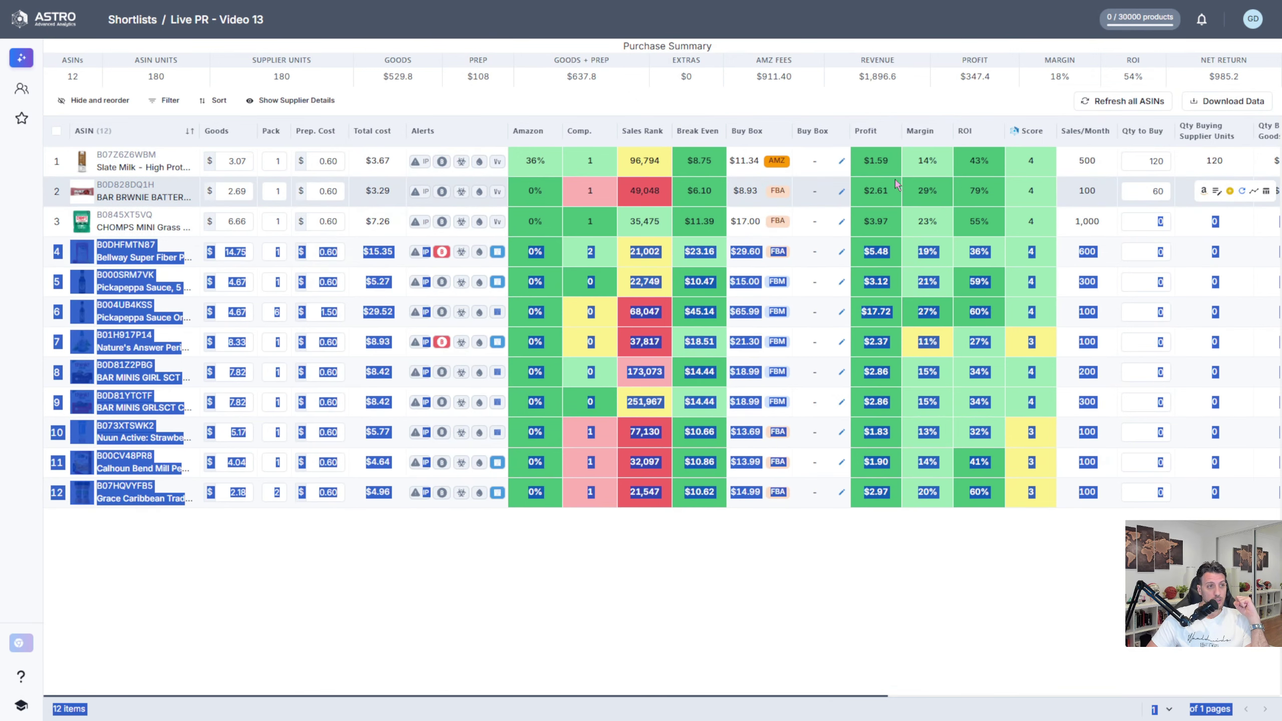
pyautogui.click(1138, 227)
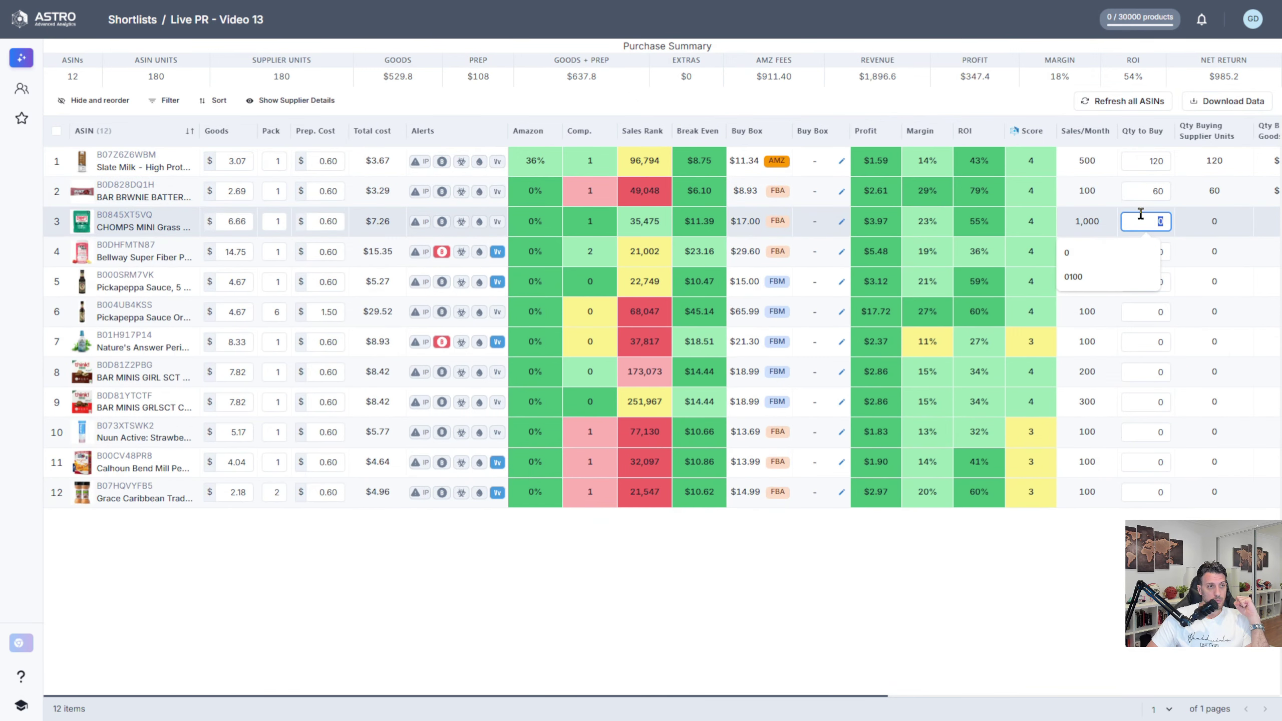
pyautogui.click(1096, 229)
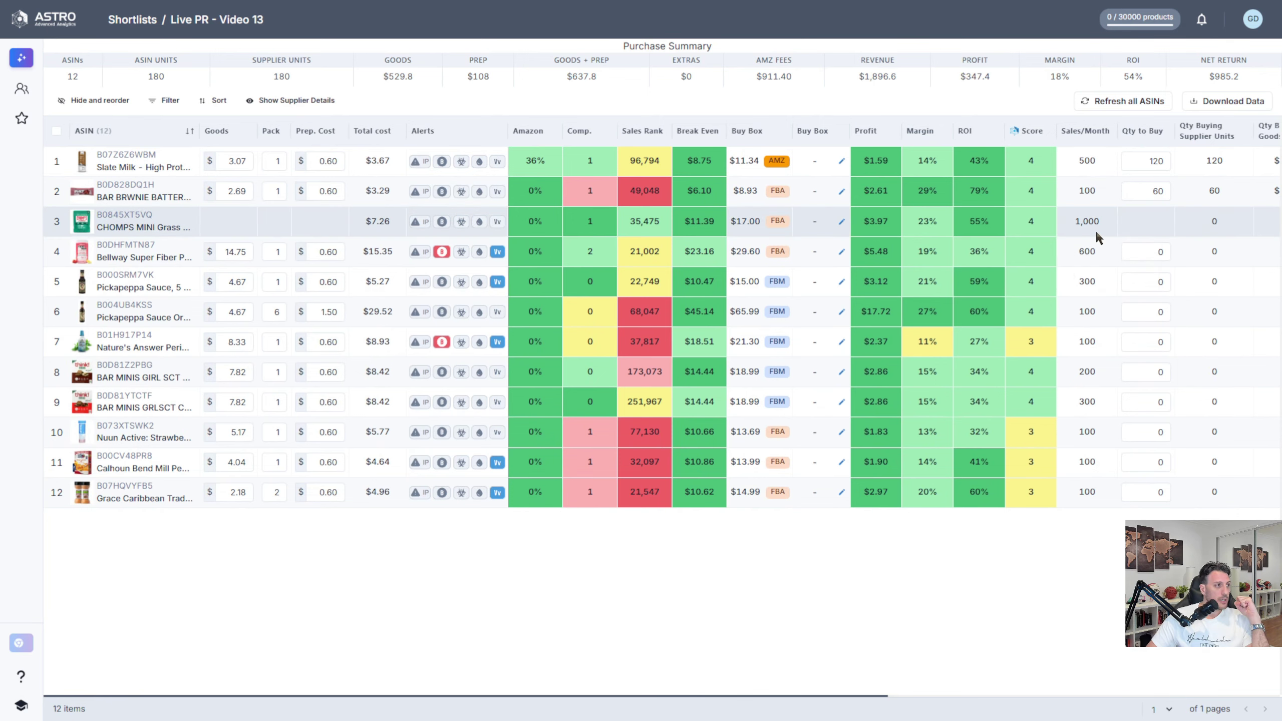
# Step: Open the product details of the Bellway Super Fiber Powder and read its product attributes and bullet points
pyautogui.moveTo(110, 251)
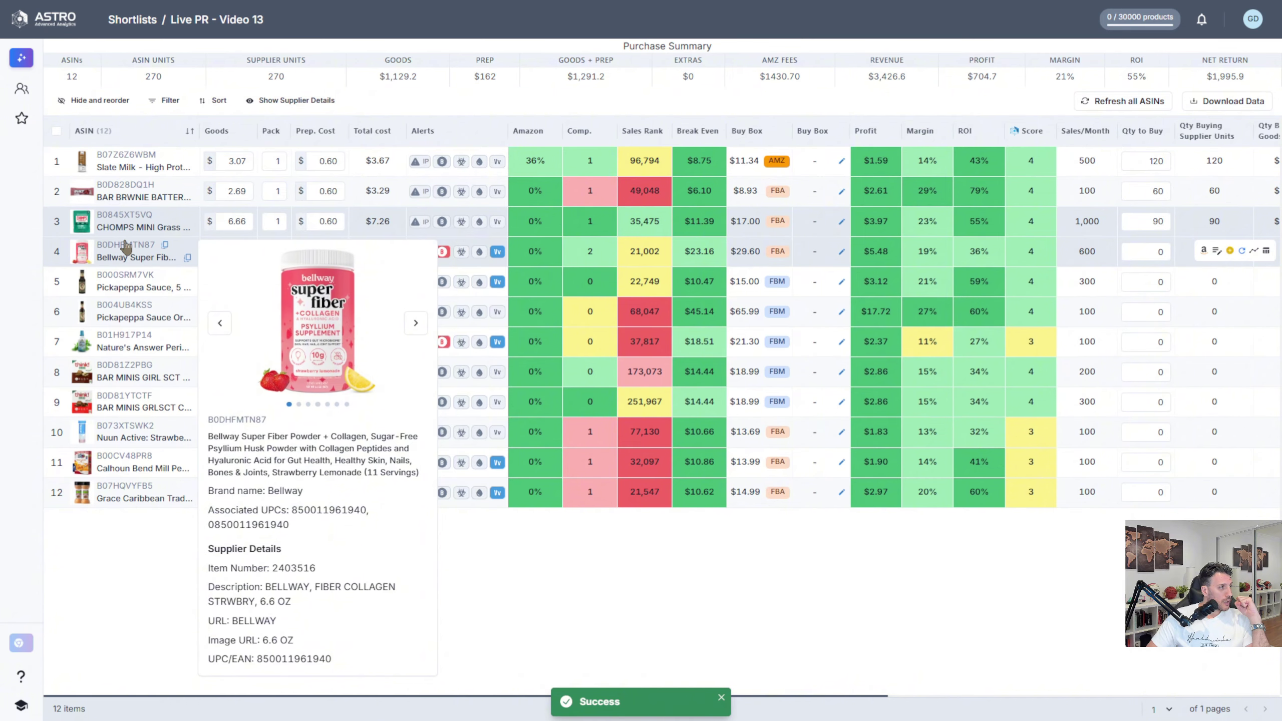
pyautogui.click(127, 247)
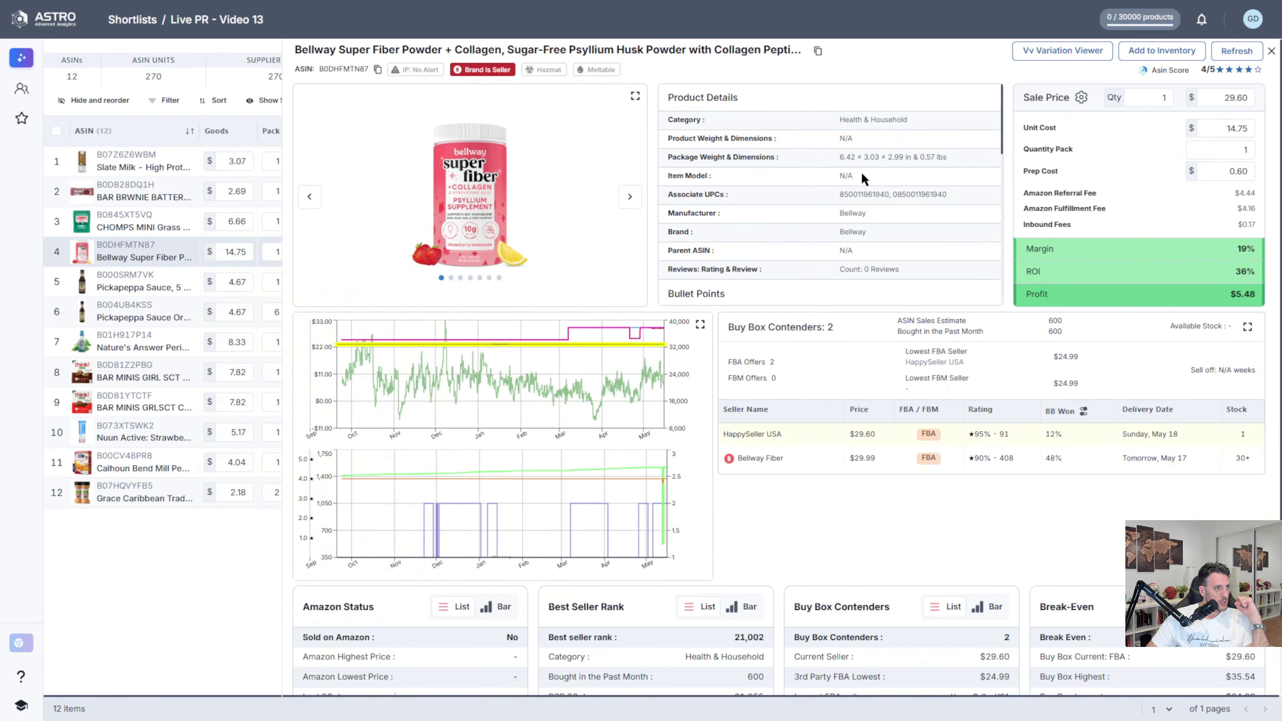
pyautogui.scroll(-3, 862, 175)
pyautogui.scroll(-2, 862, 175)
pyautogui.scroll(4, 784, 202)
pyautogui.scroll(-3, 749, 177)
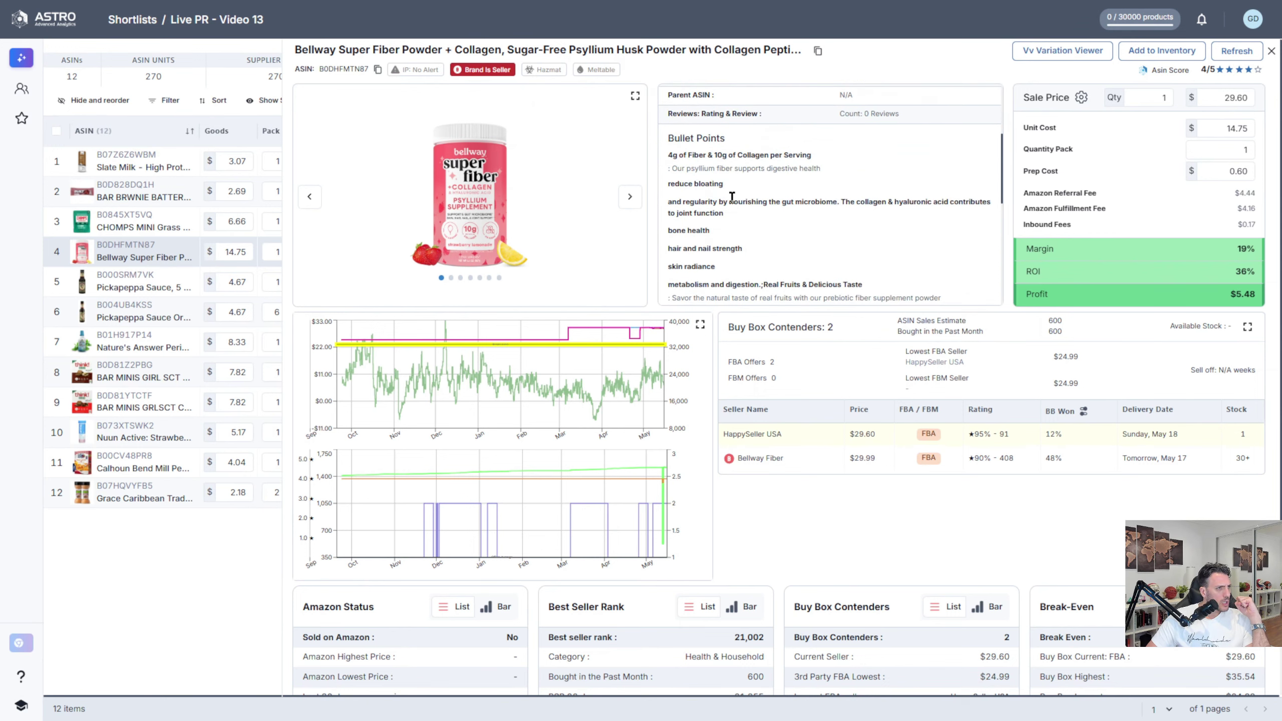
pyautogui.scroll(-3, 731, 196)
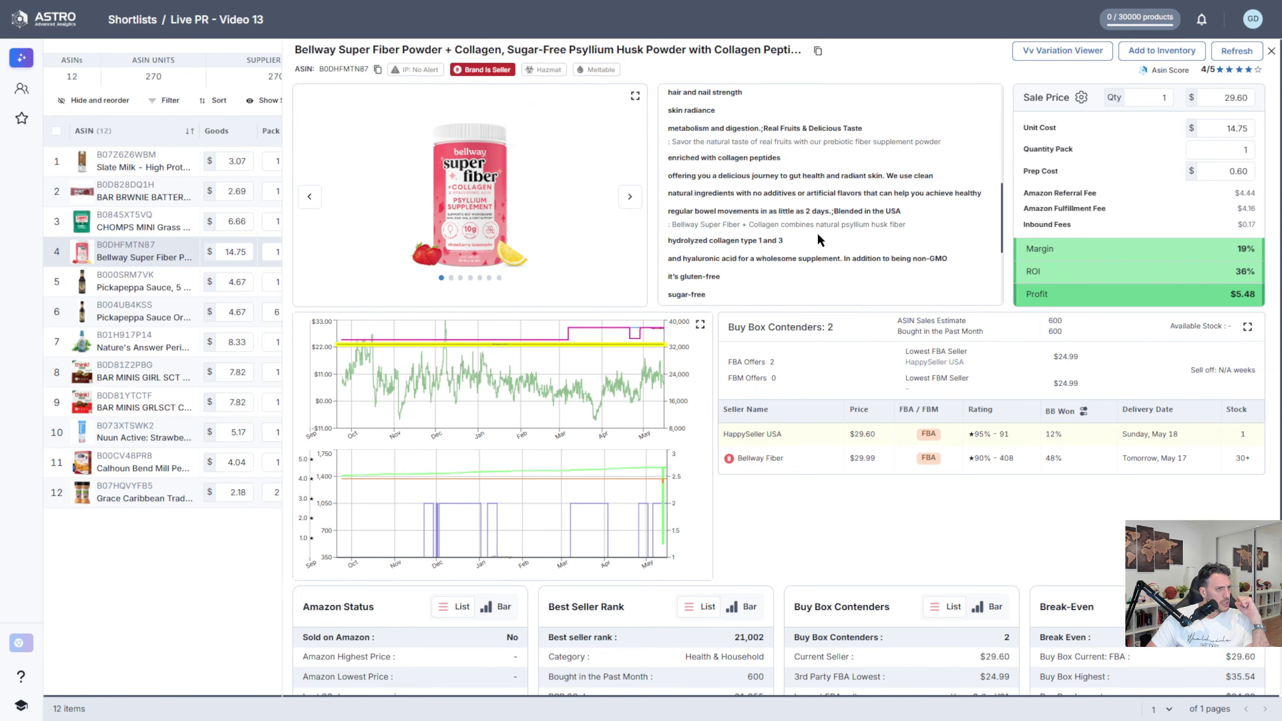
pyautogui.scroll(-3, 808, 223)
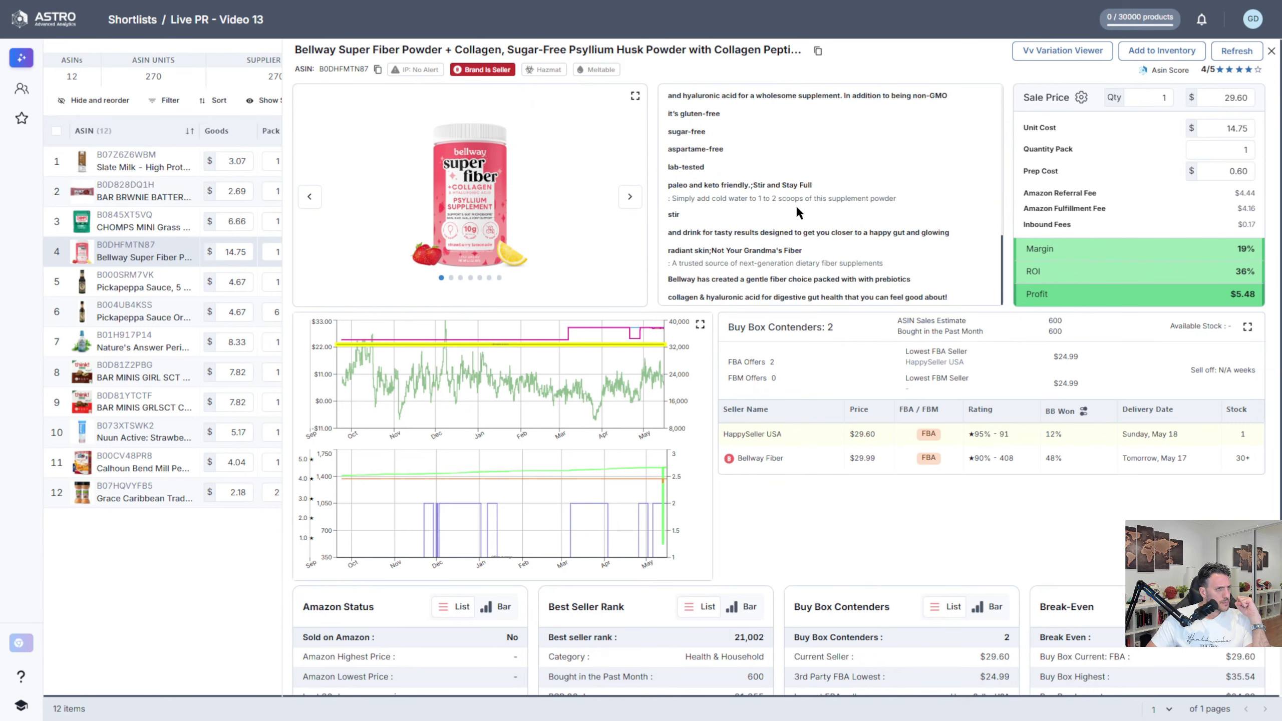
pyautogui.scroll(6, 795, 204)
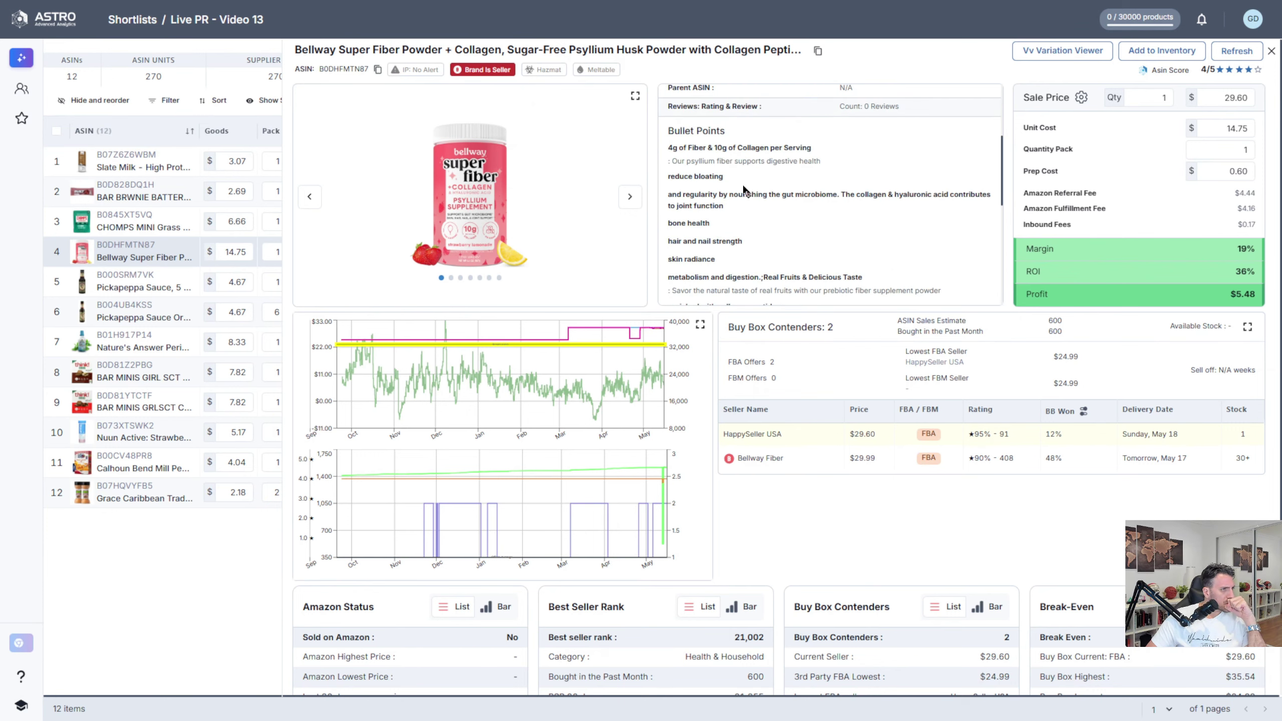
pyautogui.scroll(3, 747, 225)
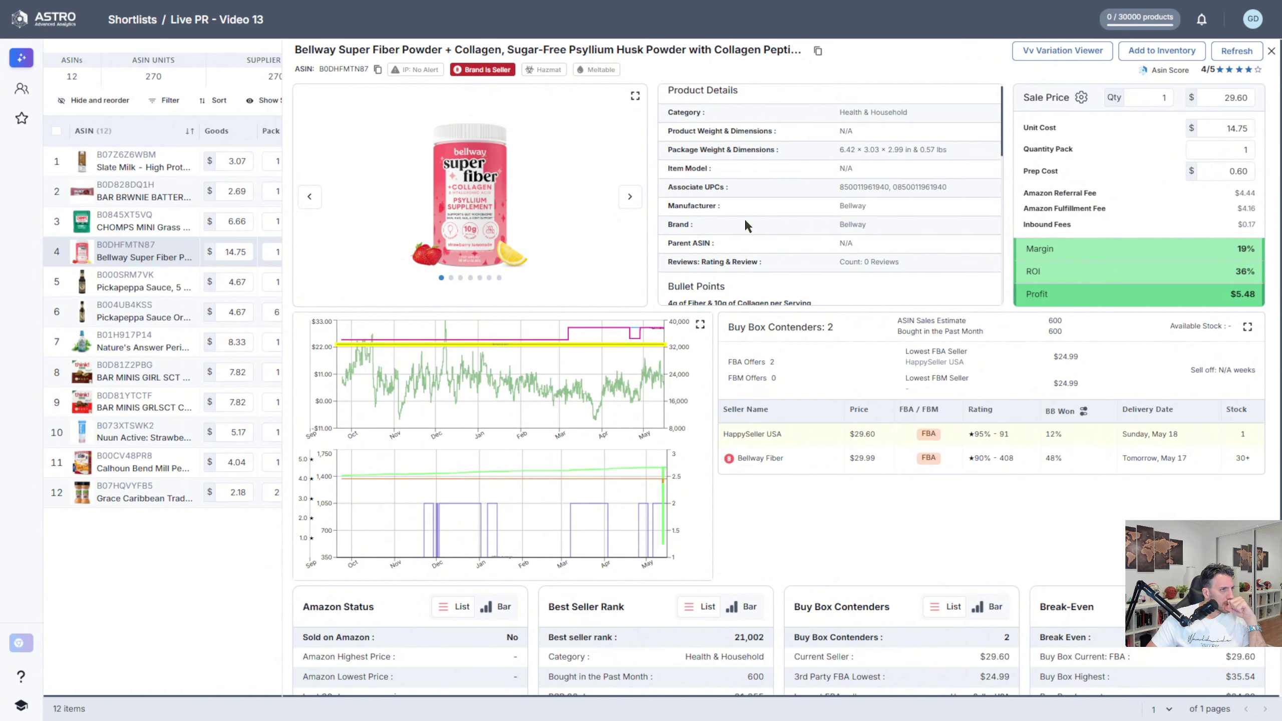
pyautogui.scroll(1, 836, 204)
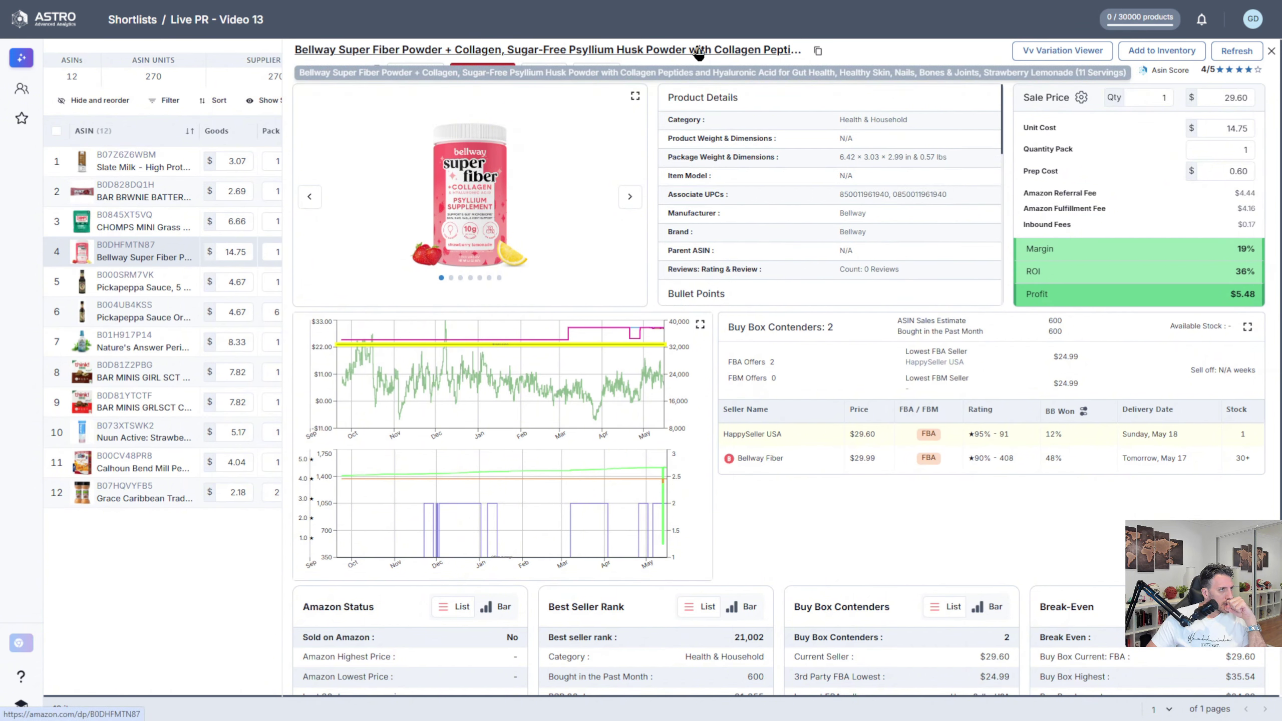
# Step: Enlarge the Bellway Super Fiber Powder's product image, close it, and check the product's preview from the shortlist
pyautogui.click(636, 96)
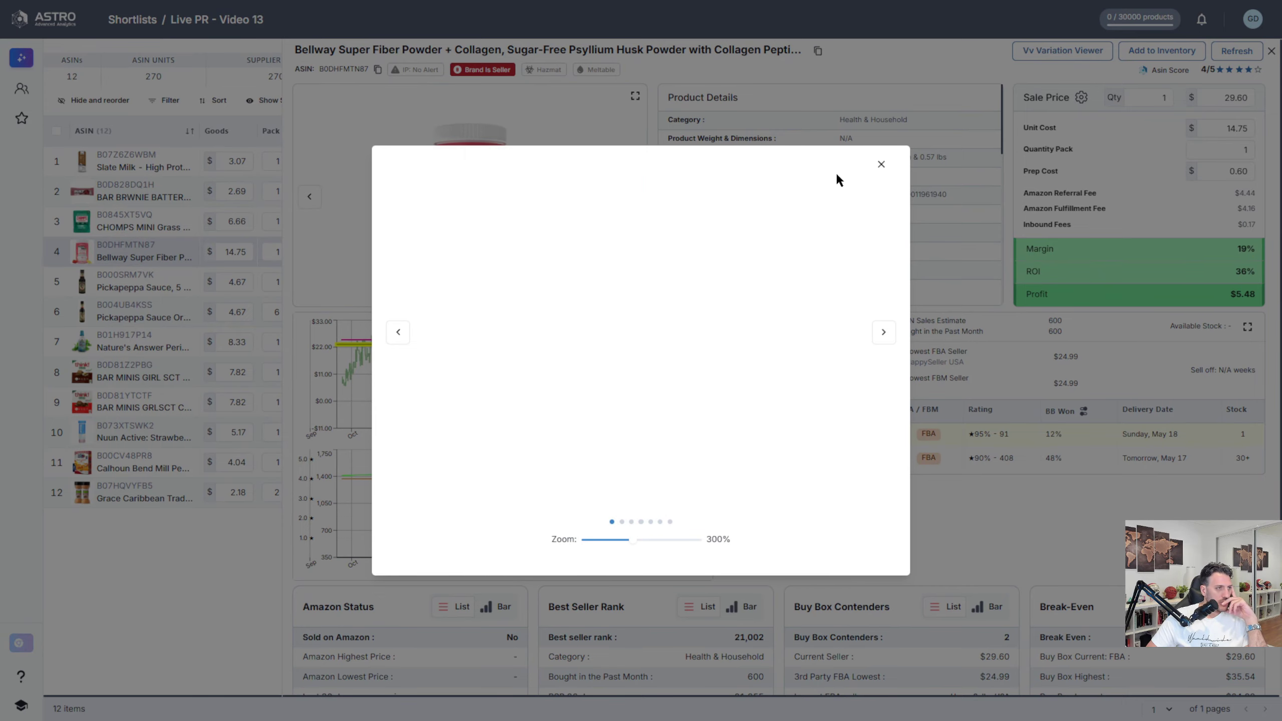
pyautogui.click(808, 83)
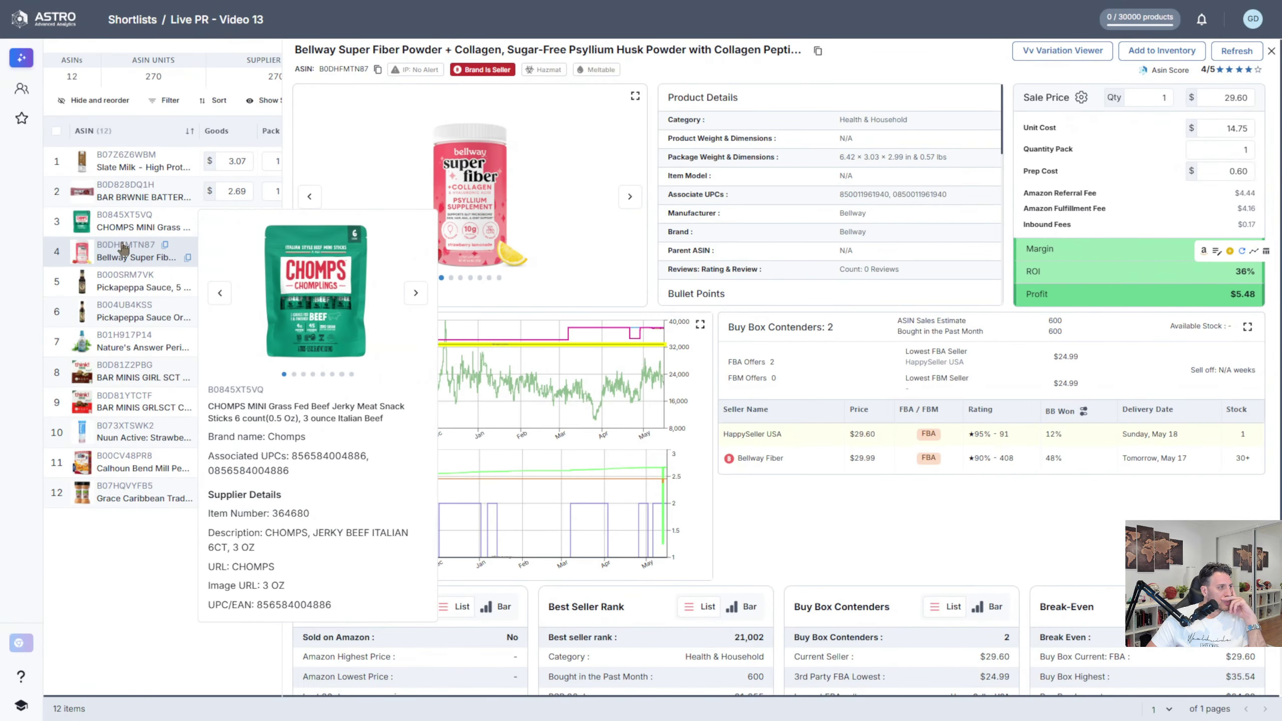
pyautogui.moveTo(133, 252)
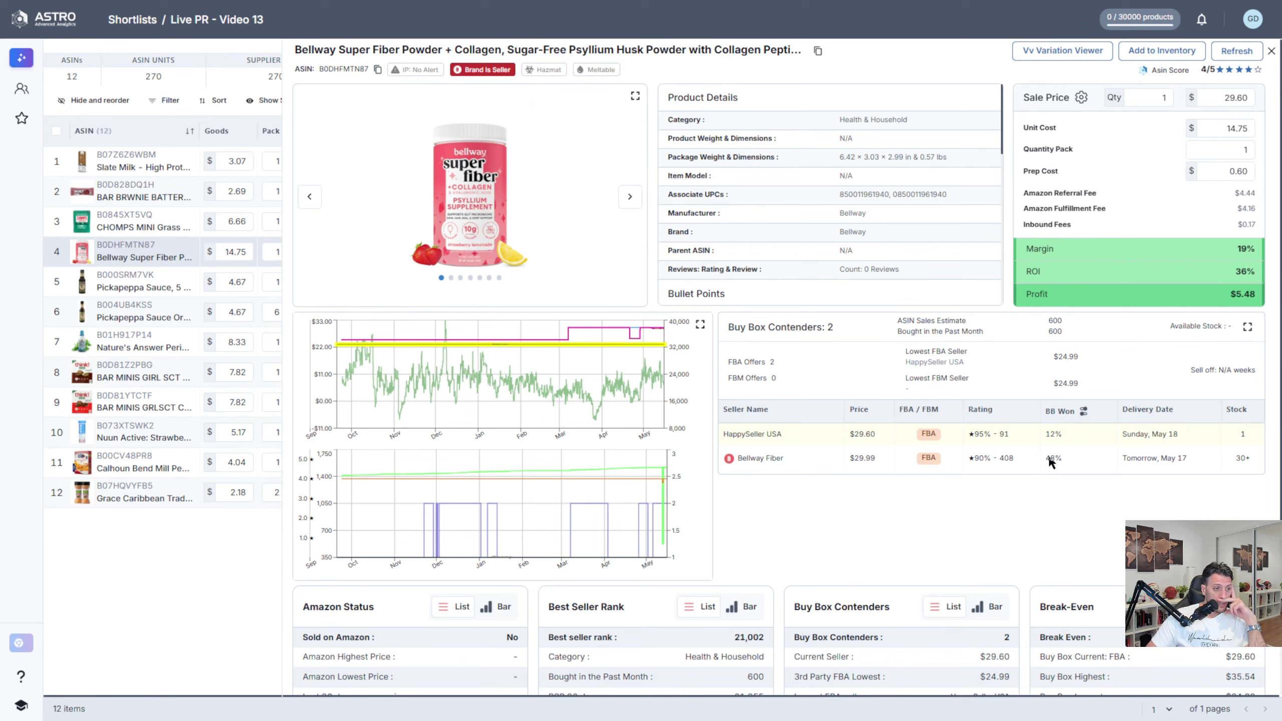
# Step: Check the buy box win percentages of the Bellway Super Fiber Powder's sellers and their display options
pyautogui.moveTo(1069, 456); pyautogui.dragTo(1050, 458)
pyautogui.click(1083, 418)
pyautogui.click(990, 474)
pyautogui.click(1083, 417)
pyautogui.click(952, 452)
# Step: Inspect the Bellway Super Fiber Powder's full-screen price history and its sales statistics, and return to the shortlist table
pyautogui.click(701, 324)
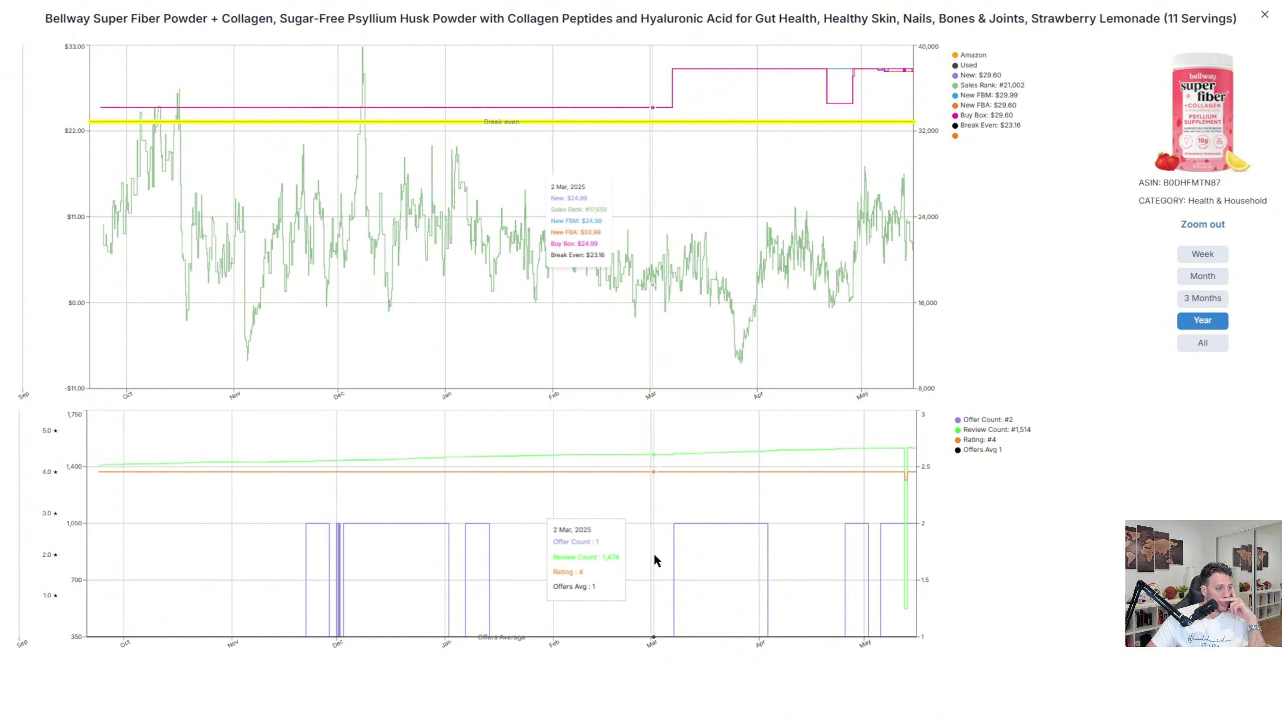
pyautogui.click(1264, 14)
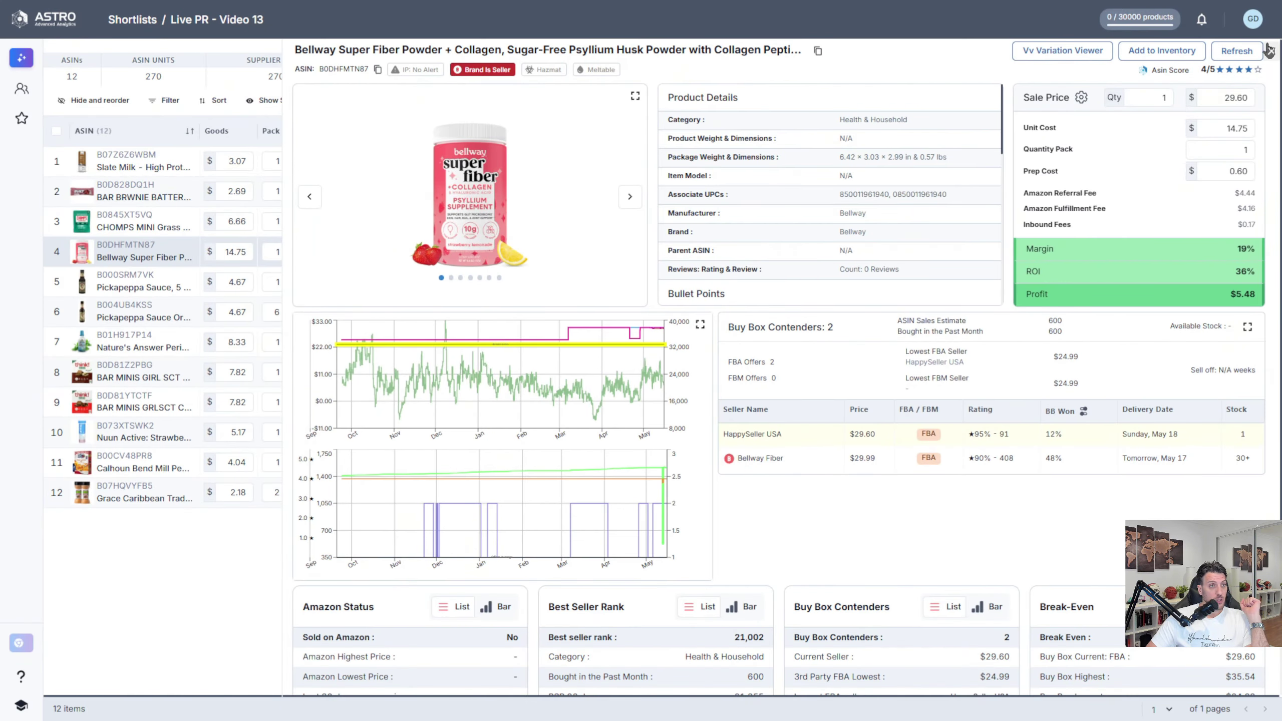
pyautogui.scroll(-3, 882, 412)
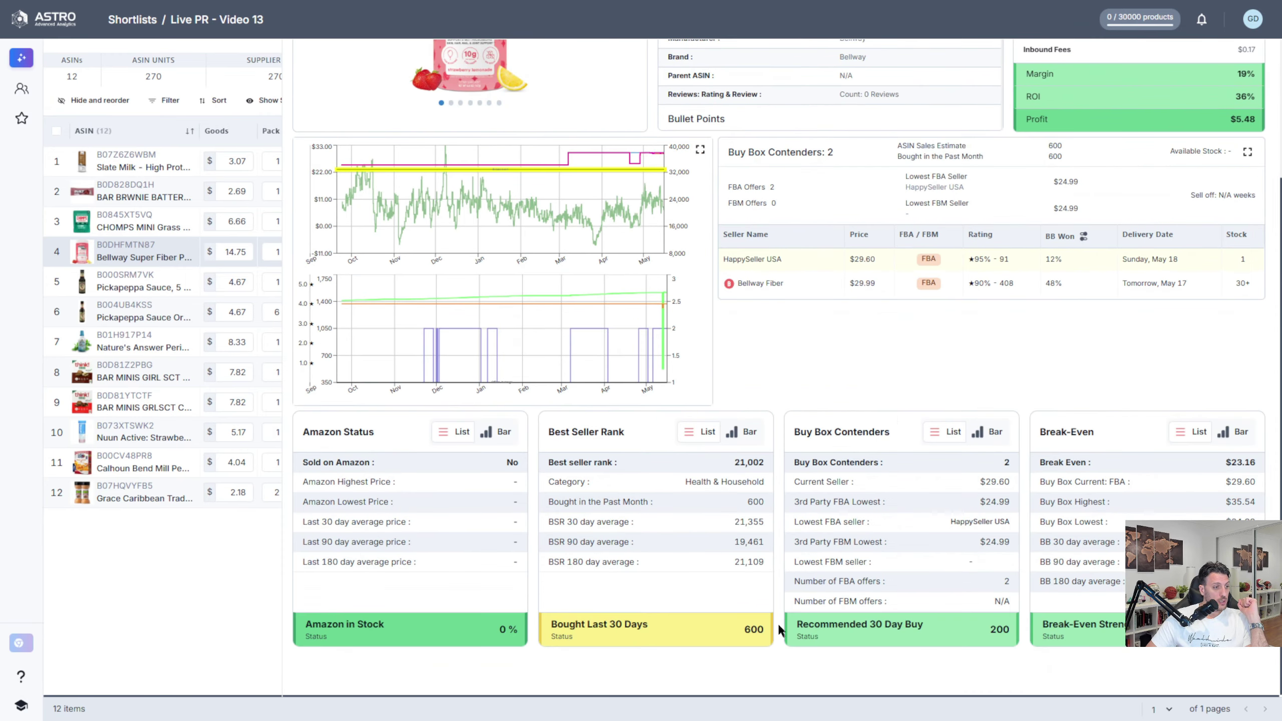
pyautogui.scroll(3, 1211, 132)
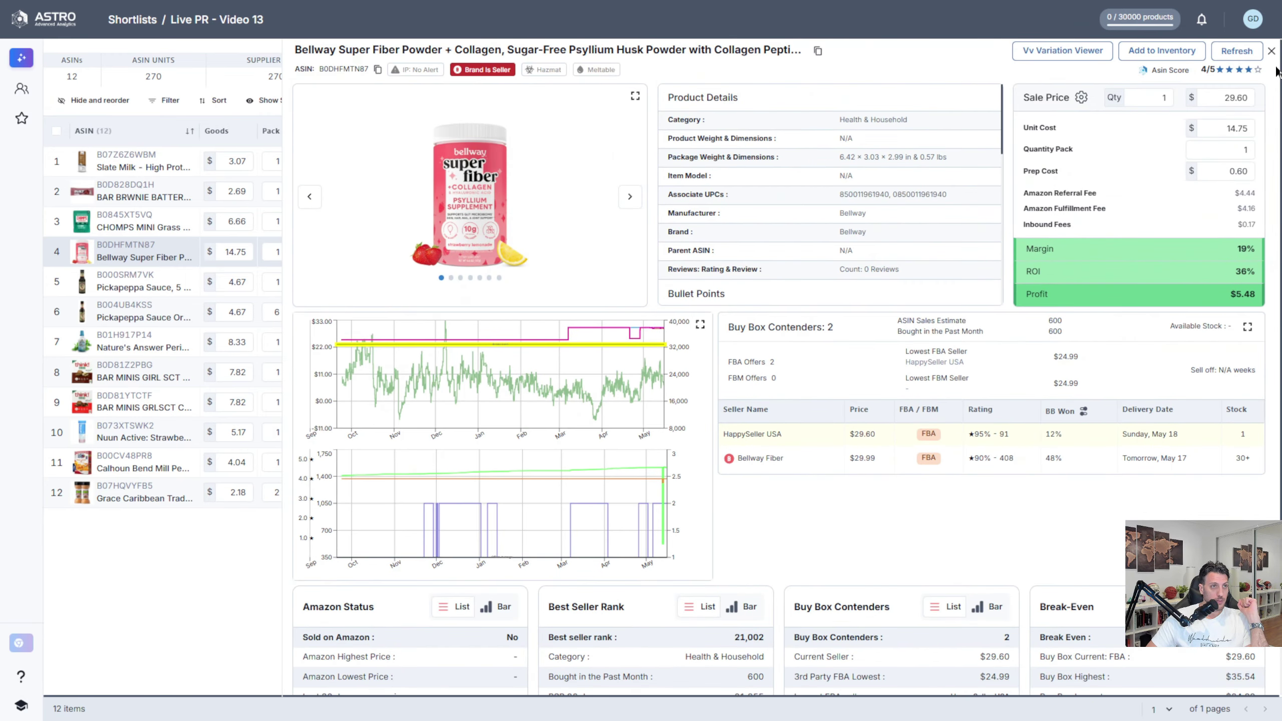
pyautogui.click(1271, 51)
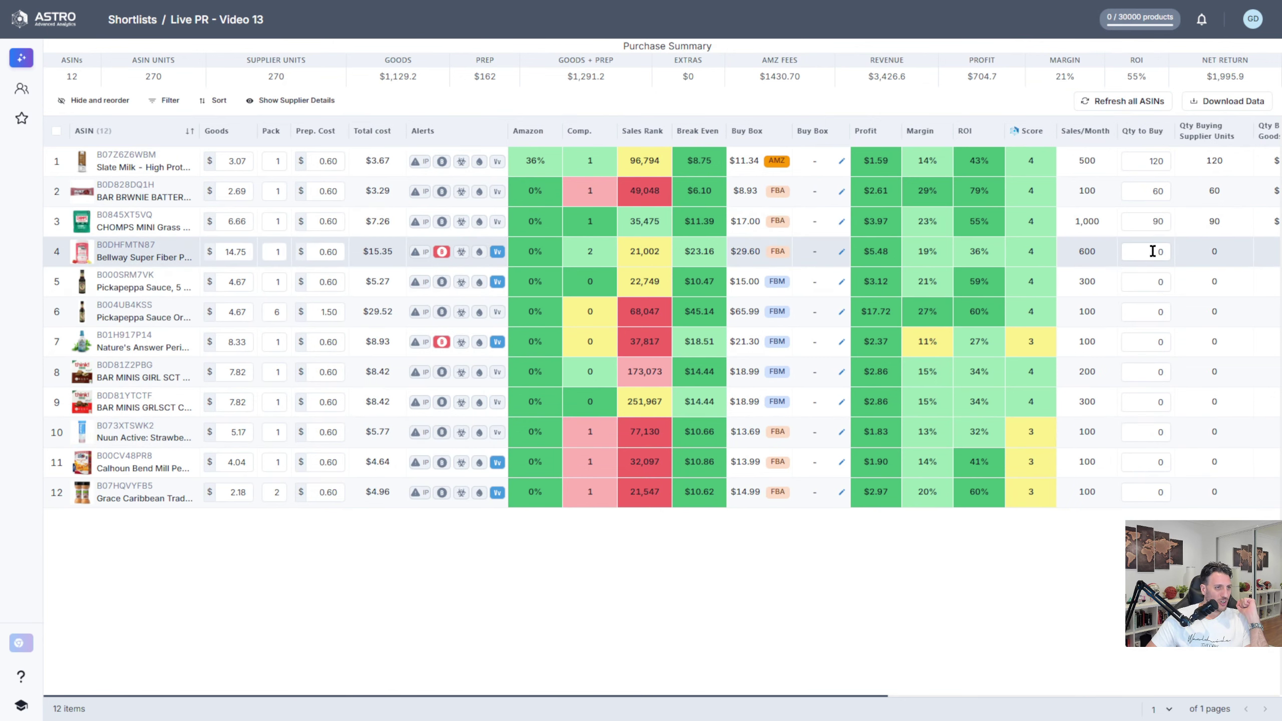
# Step: Open the details of the 5 oz Pickapeppa Sauce and inspect its full-screen price history, zooming in on the latest May prices
pyautogui.moveTo(116, 289)
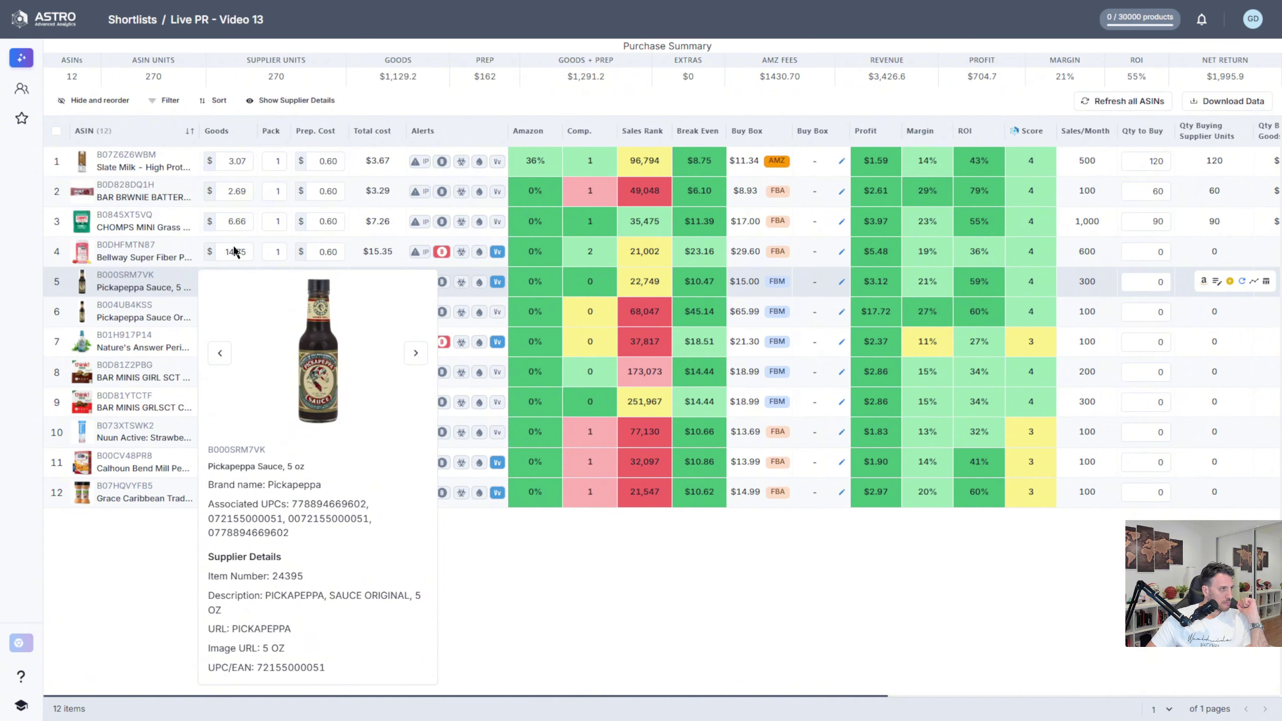
pyautogui.click(127, 281)
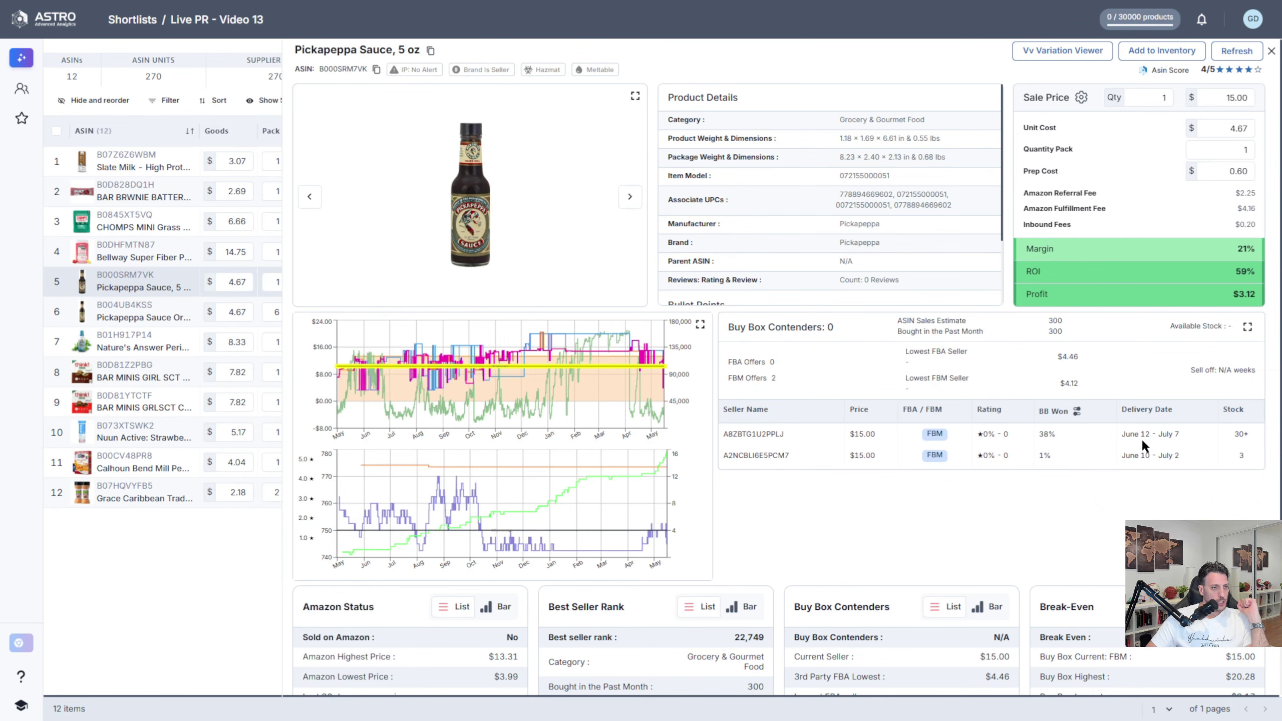
pyautogui.scroll(-3, 1058, 465)
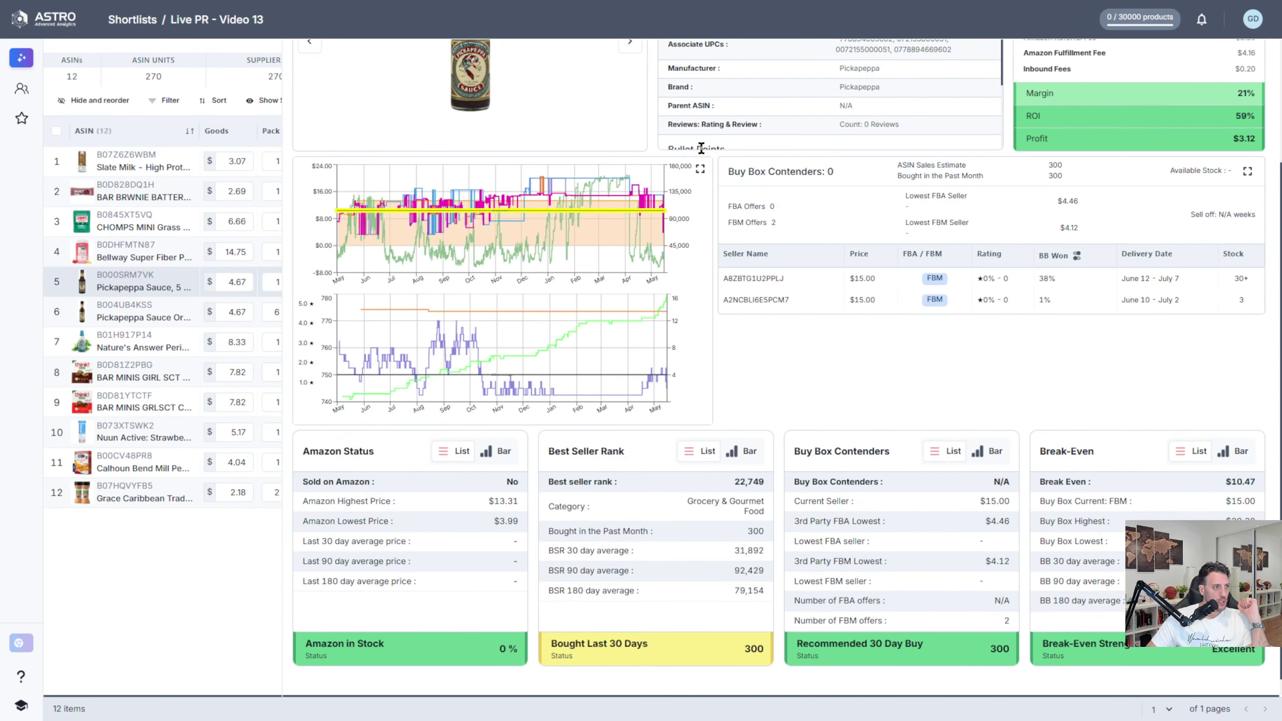
pyautogui.click(701, 170)
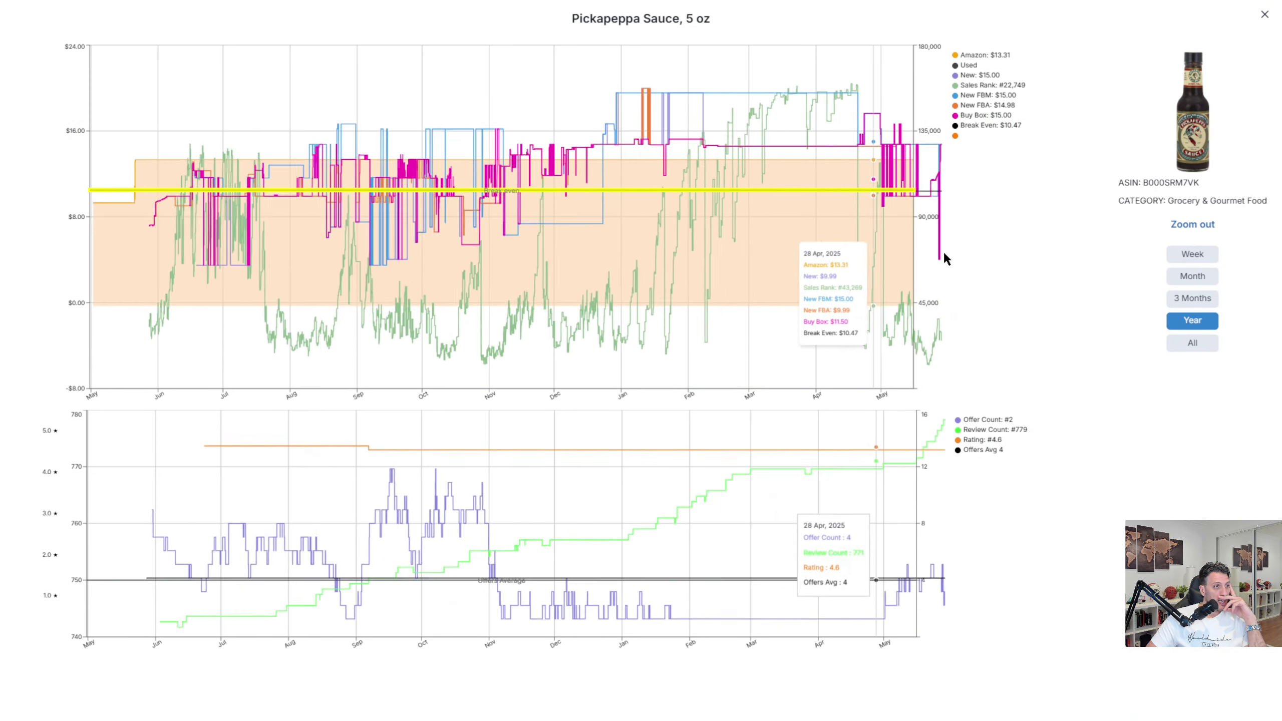
pyautogui.moveTo(911, 269)
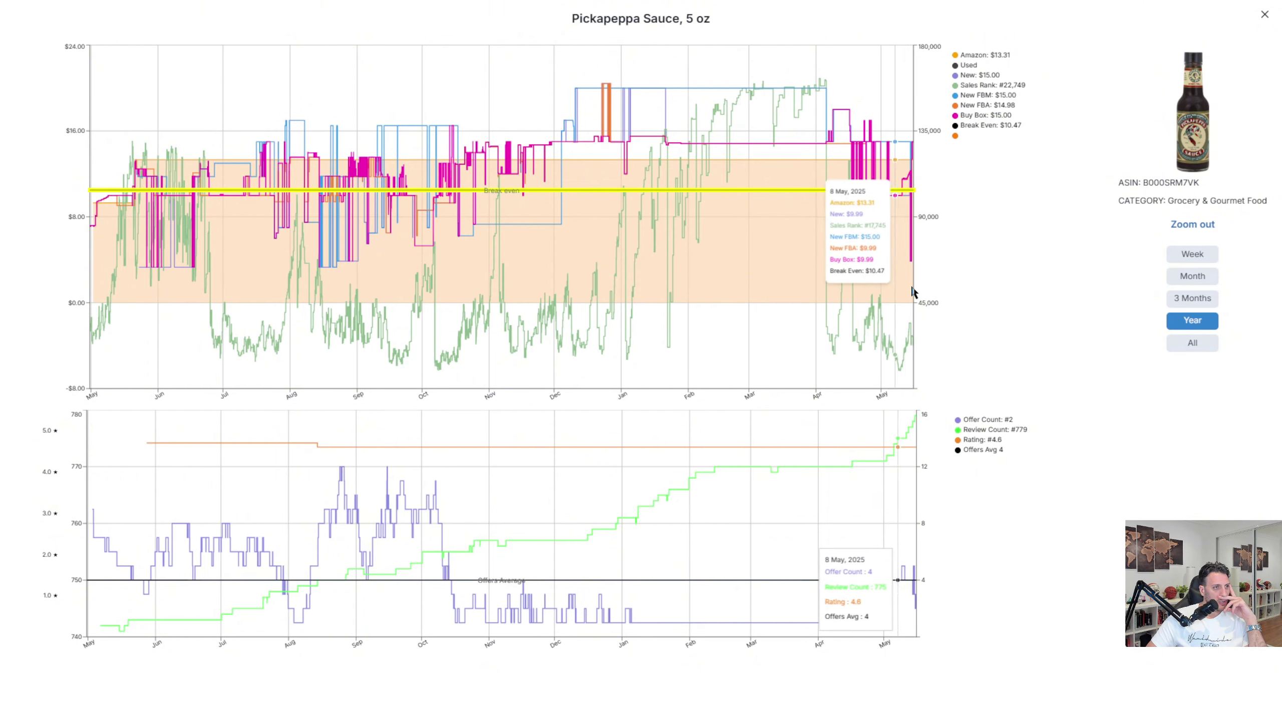
pyautogui.moveTo(891, 263); pyautogui.dragTo(919, 281)
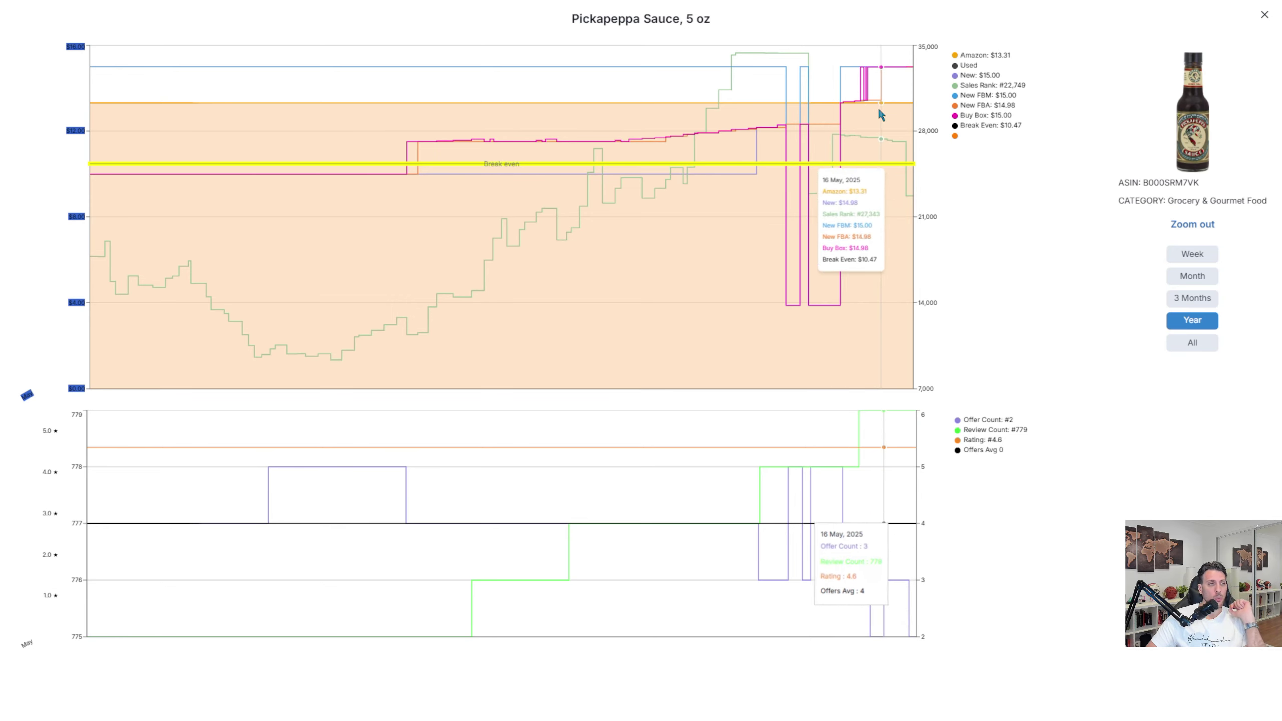
pyautogui.click(1264, 14)
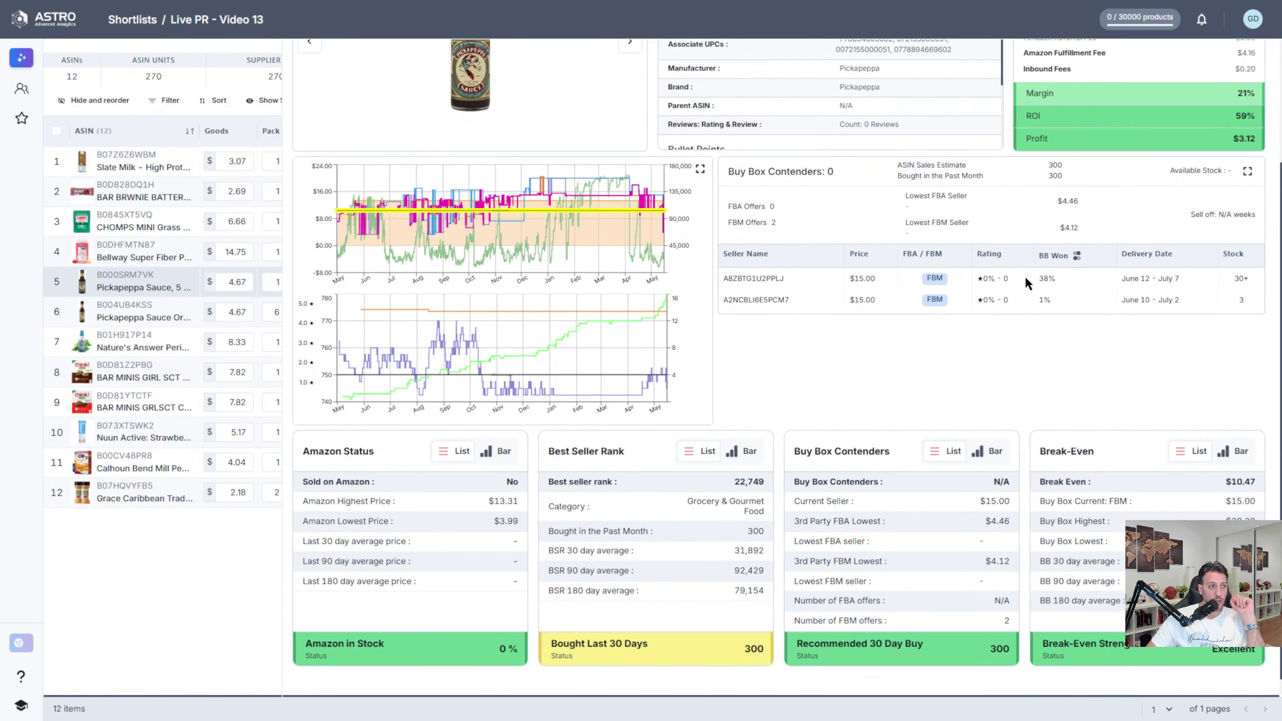
# Step: Review the 5 oz Pickapeppa Sauce's sales, buy box and break-even statistics, and calculate its profit for a quantity of 180
pyautogui.scroll(3, 967, 378)
pyautogui.scroll(-3, 991, 364)
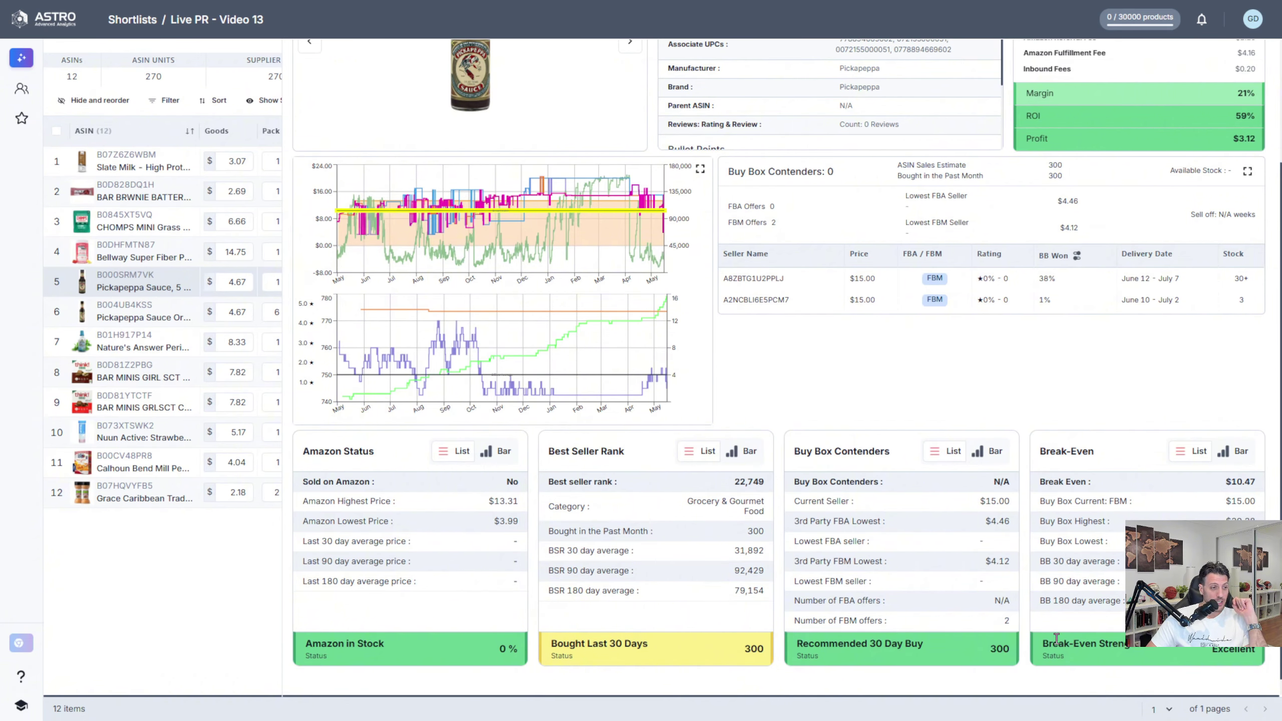
pyautogui.scroll(3, 1041, 395)
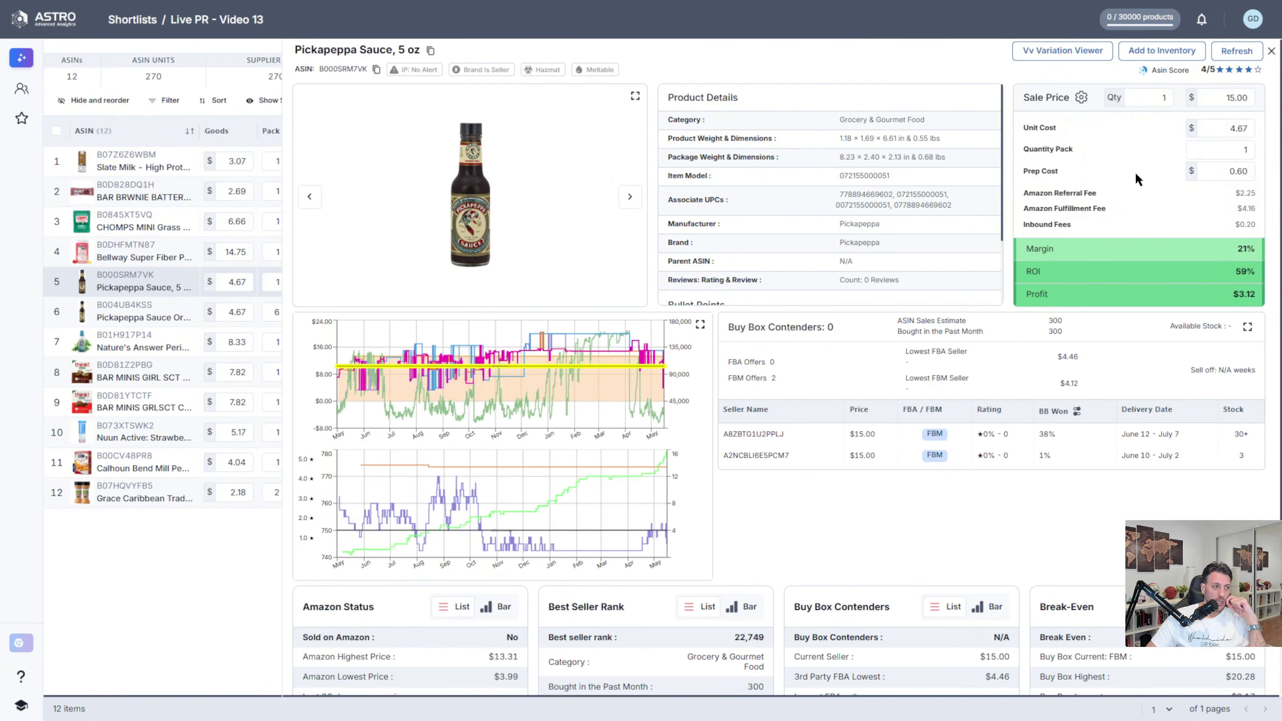
pyautogui.moveTo(1247, 73)
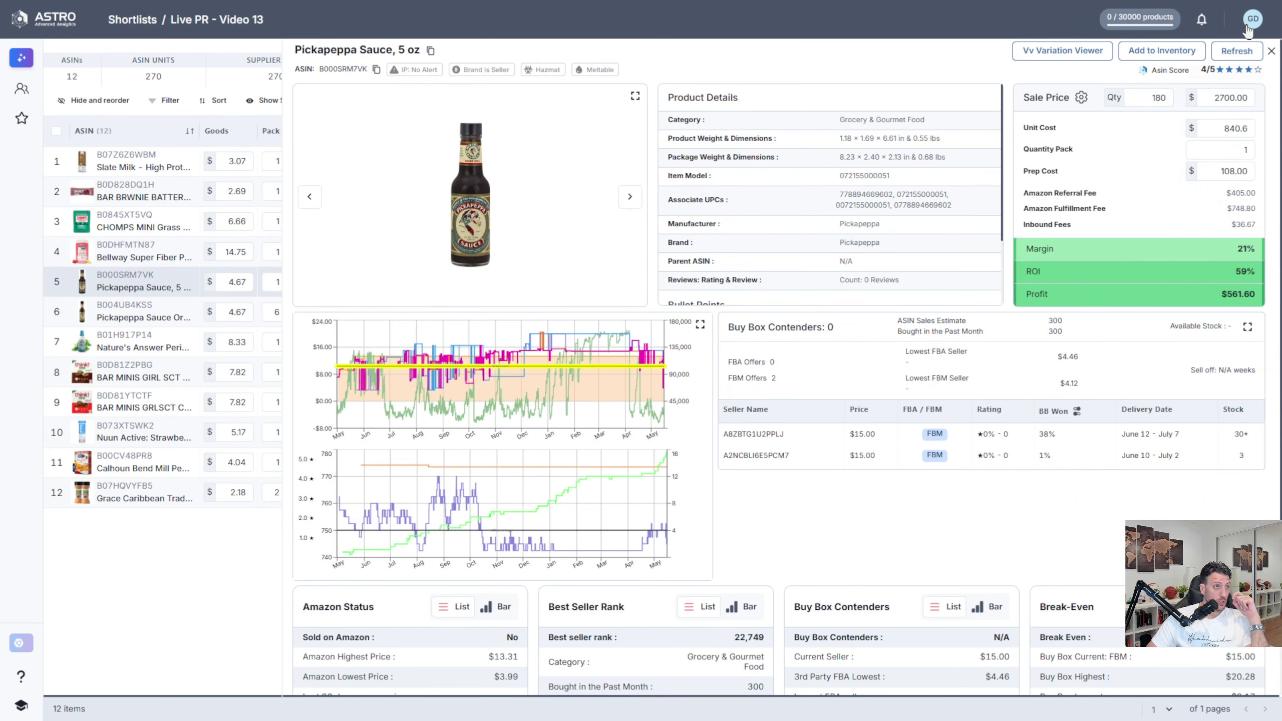
# Step: Return to the shortlist table and set the 5 oz Pickapeppa Sauce's quantity to buy to 180
pyautogui.click(1272, 51)
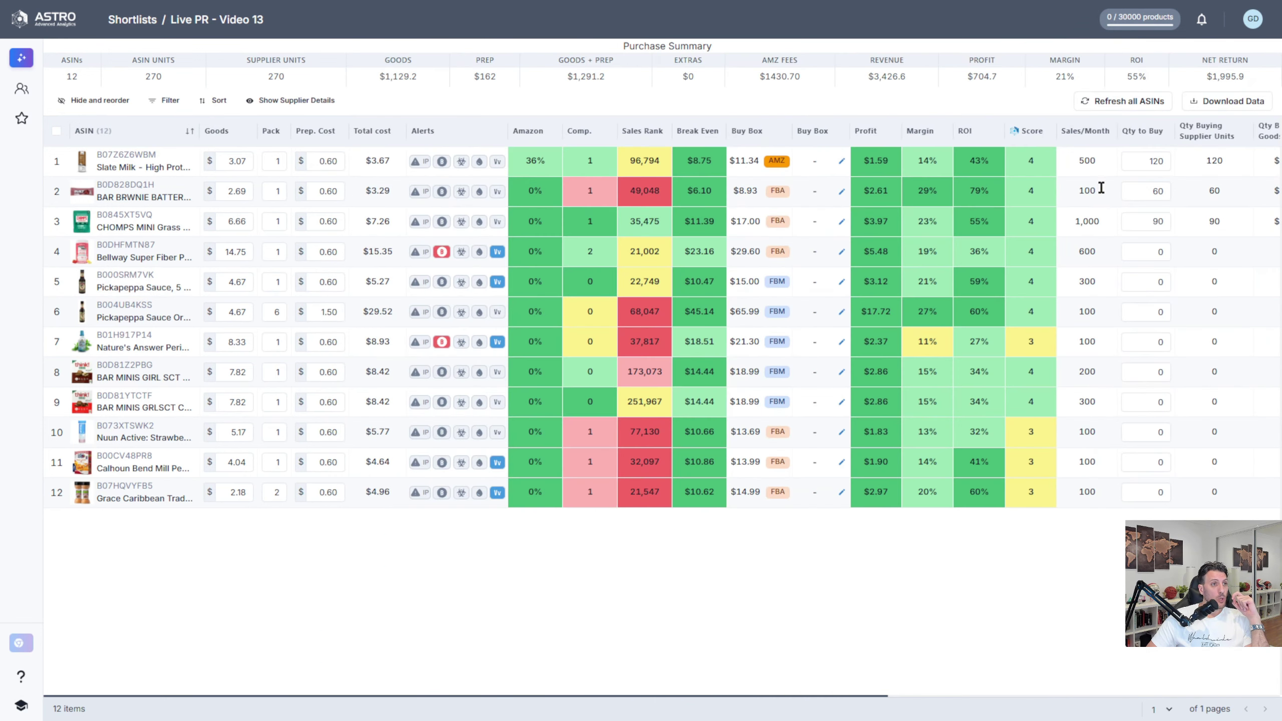
pyautogui.click(1147, 277)
pyautogui.doubleClick(1147, 277)
pyautogui.write('180')
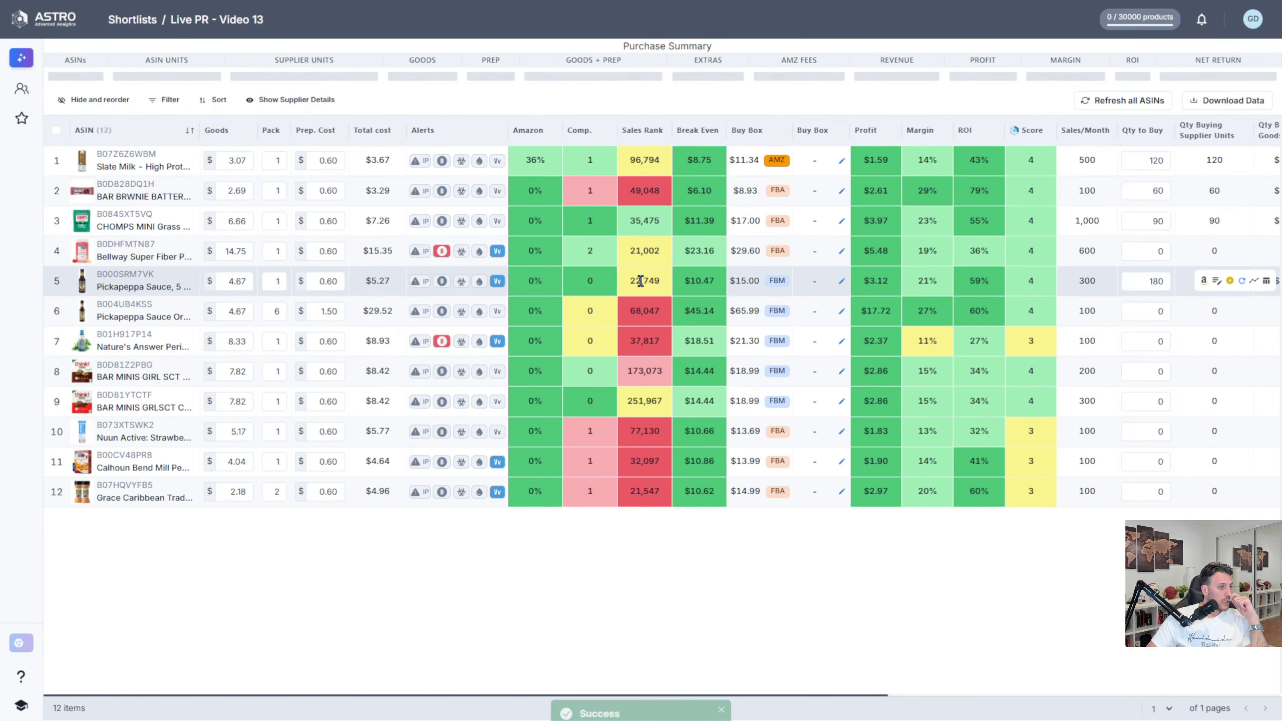
# Step: Open the details of the 6-pack Pickapeppa Sauce and inspect its full-screen price history, zooming in on the April and May prices
pyautogui.moveTo(106, 309)
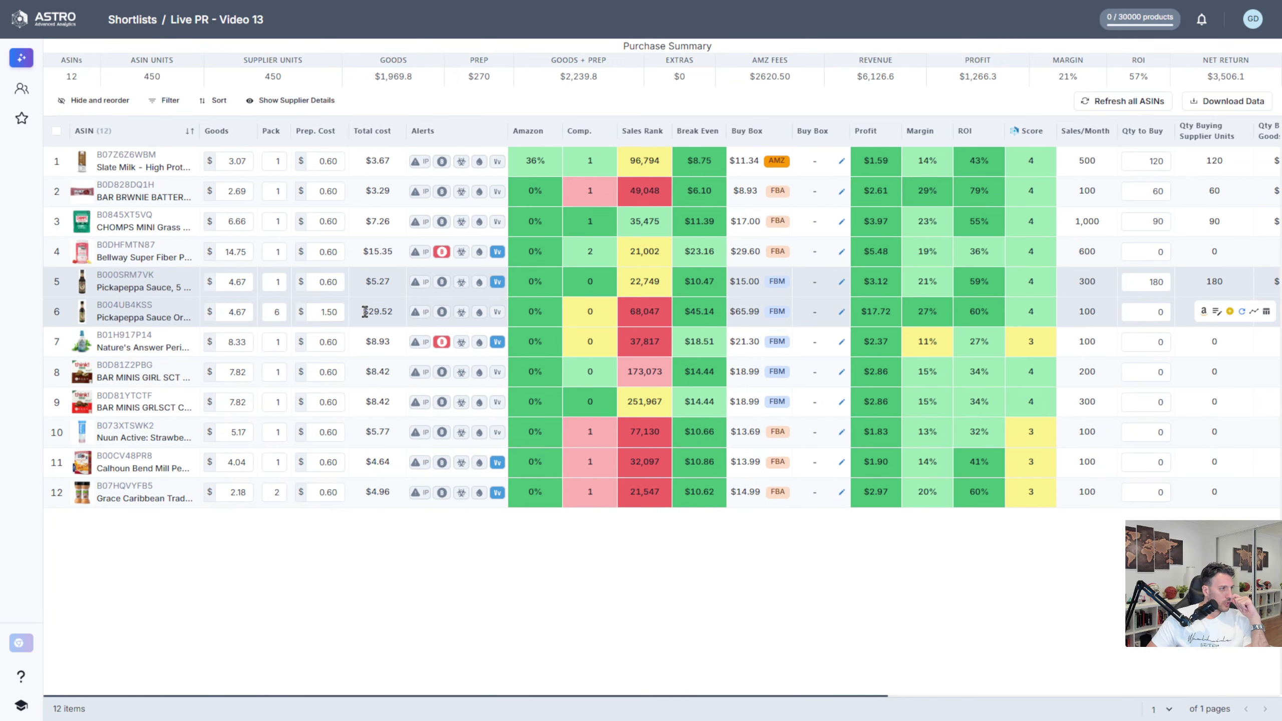
pyautogui.click(134, 308)
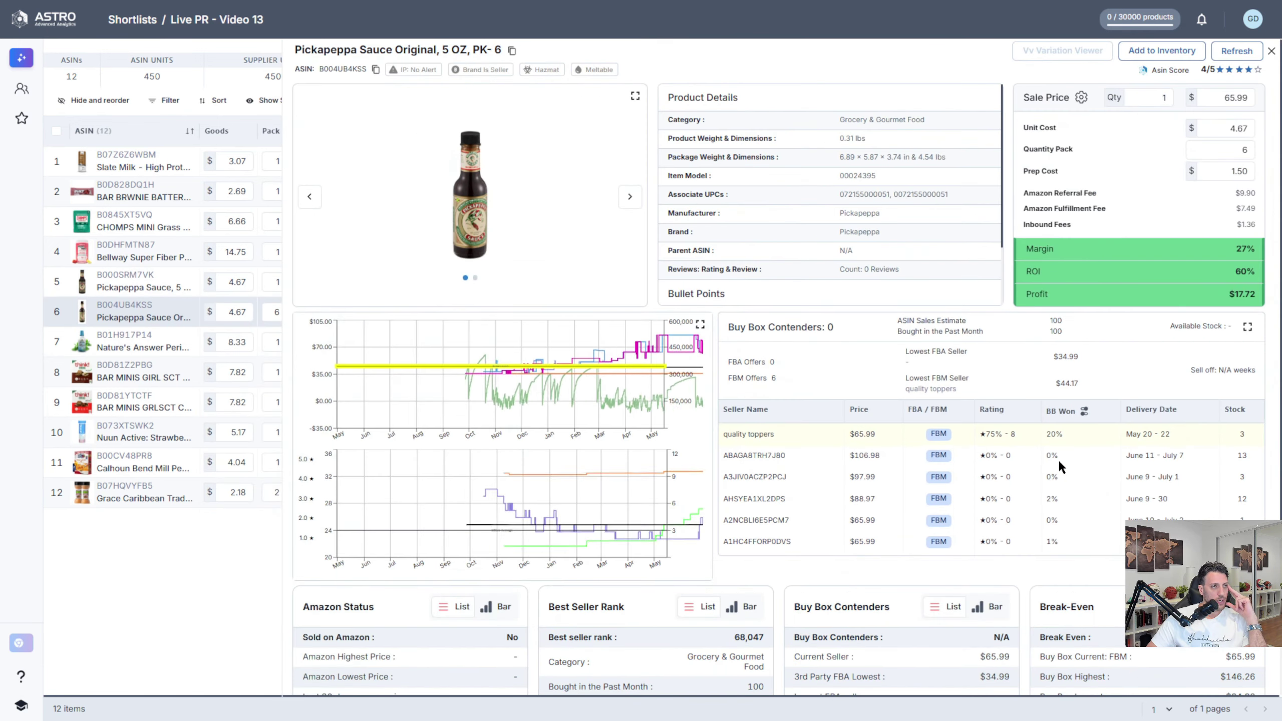
pyautogui.scroll(-3, 1058, 459)
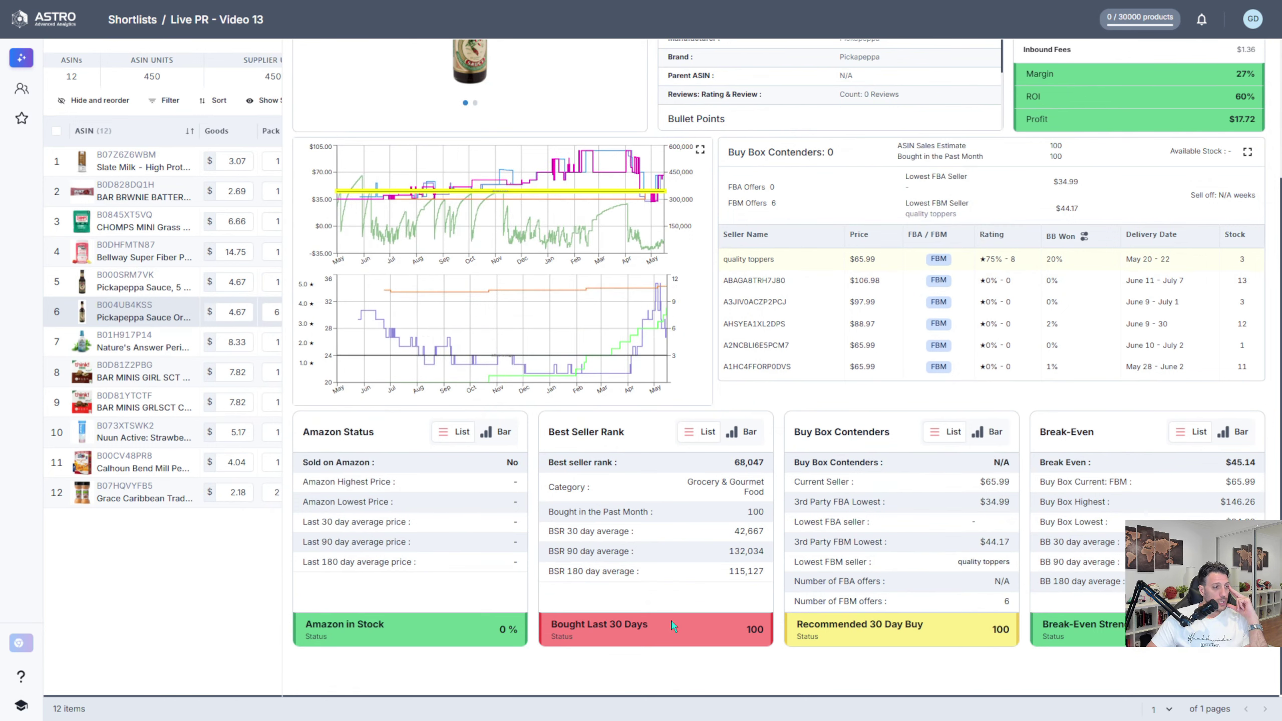
pyautogui.scroll(3, 832, 568)
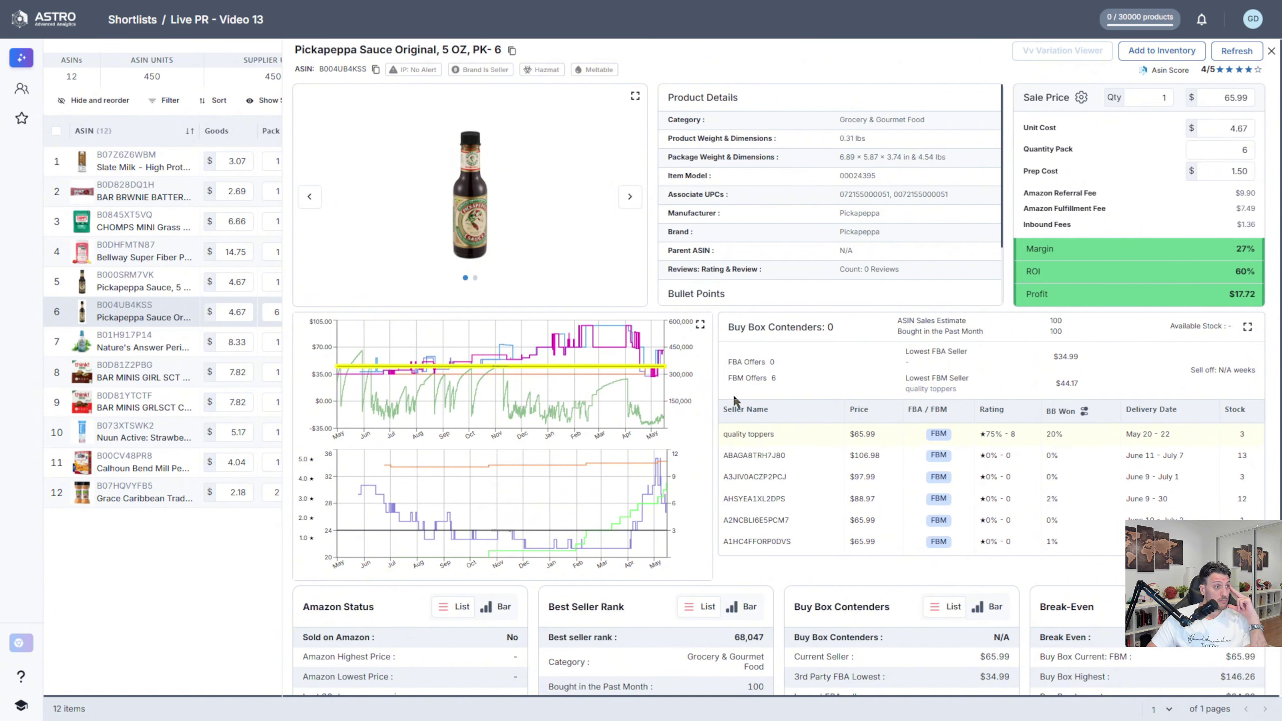
pyautogui.click(700, 324)
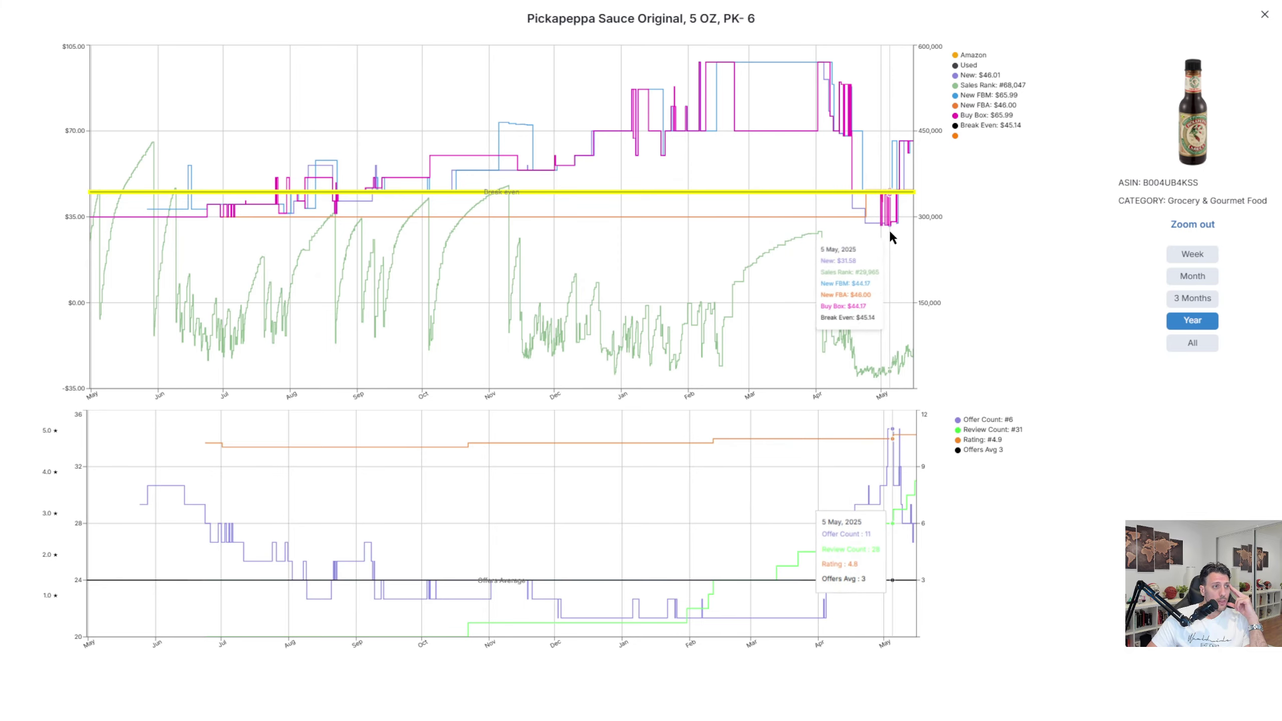
pyautogui.moveTo(838, 222); pyautogui.dragTo(911, 223)
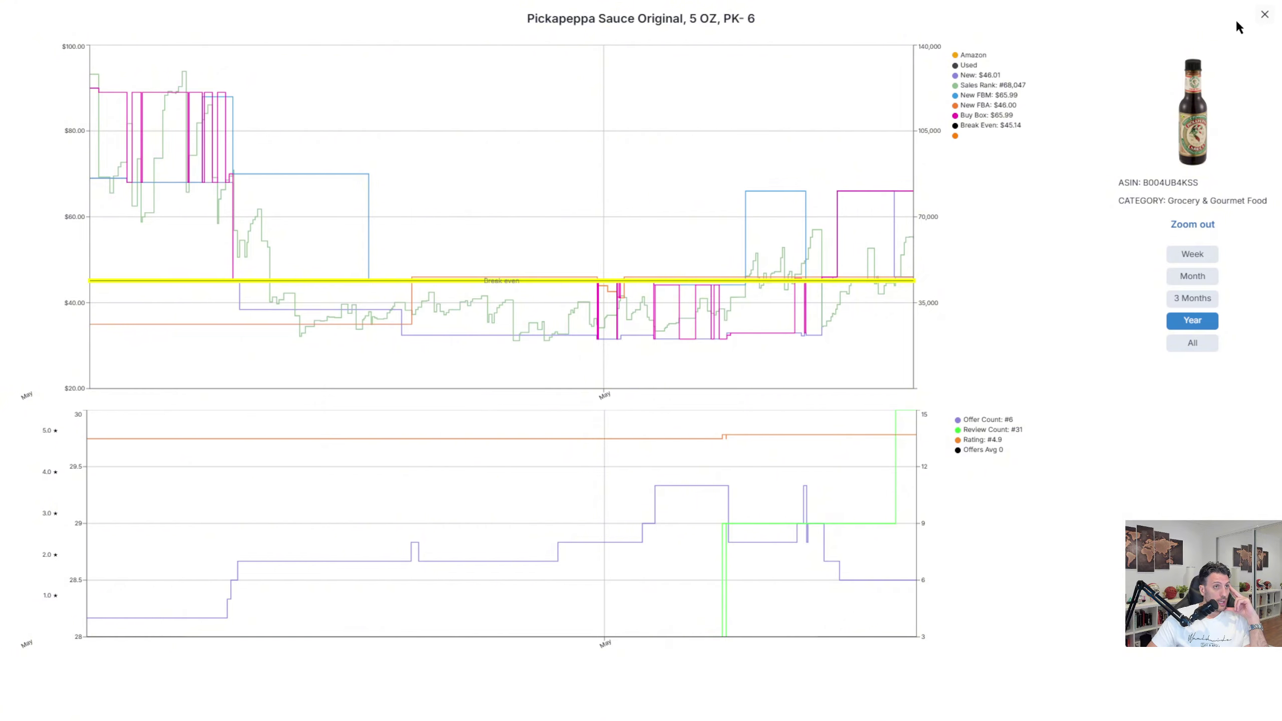
pyautogui.click(1264, 14)
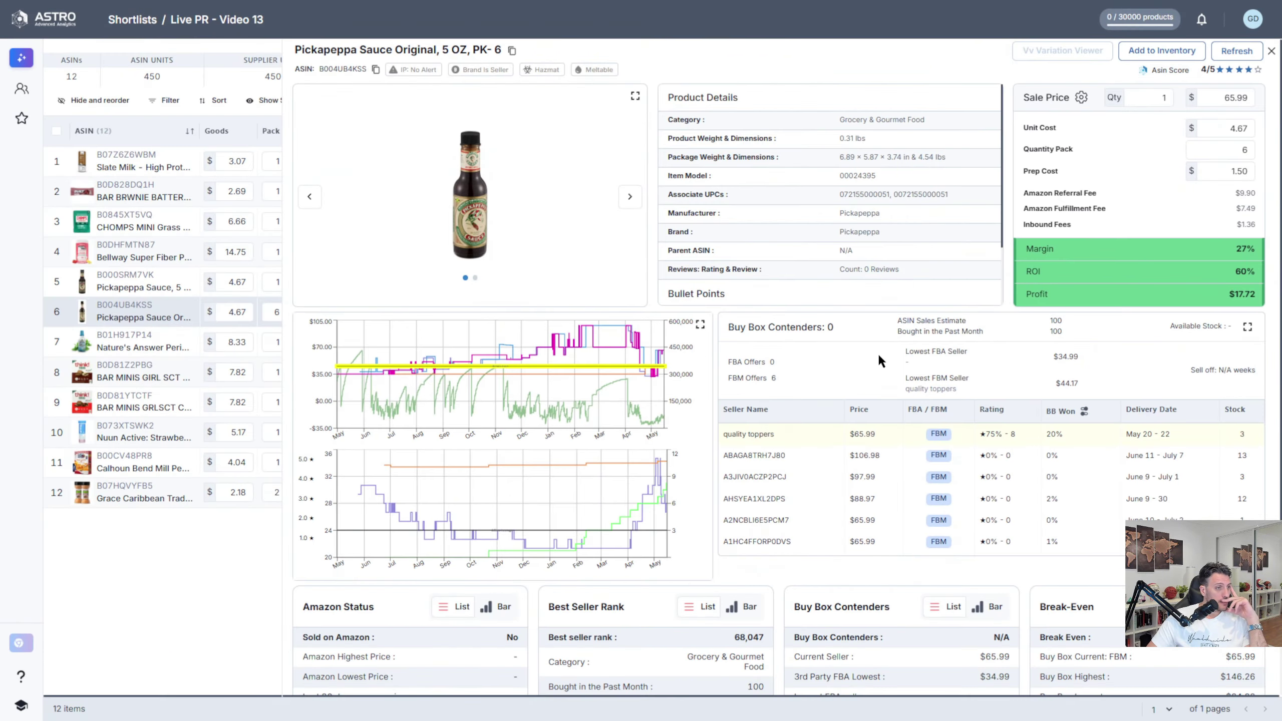
# Step: Review the 6-pack Pickapeppa Sauce's offers, sales and buy box statistics, and calculate its profit for a quantity of 36
pyautogui.scroll(-3, 879, 352)
pyautogui.scroll(3, 879, 353)
pyautogui.scroll(-3, 880, 353)
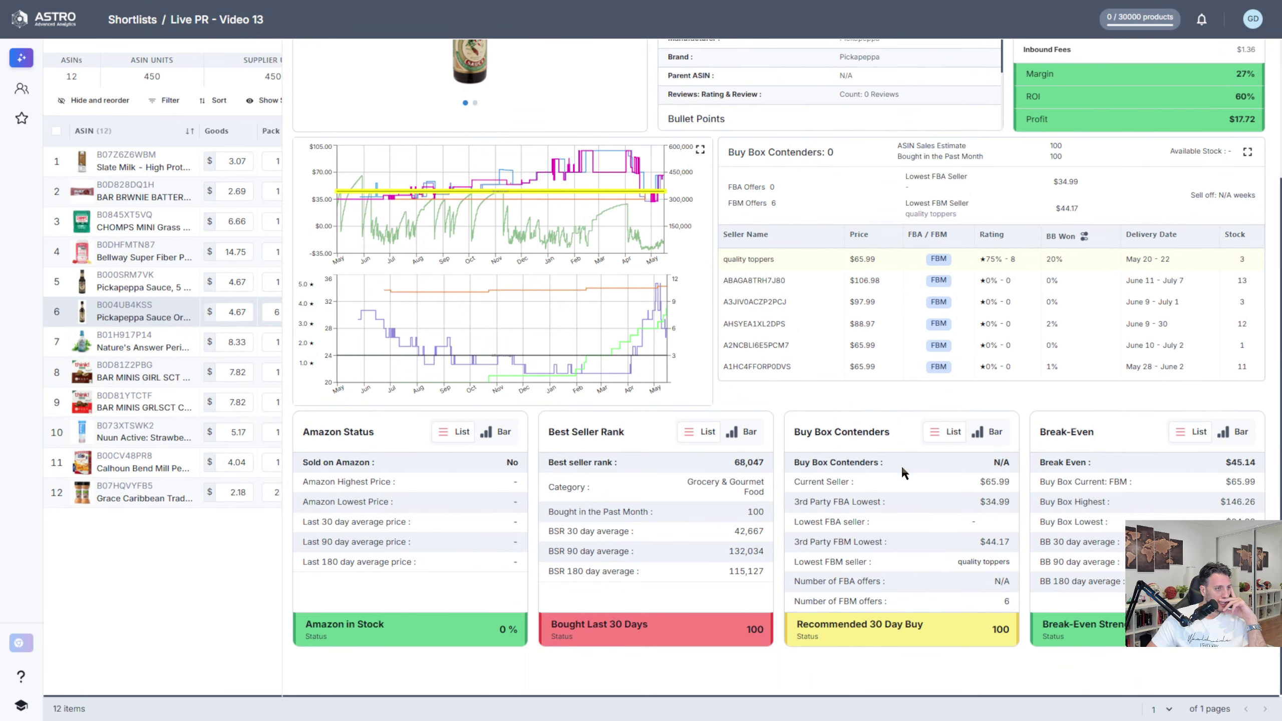
pyautogui.scroll(3, 774, 621)
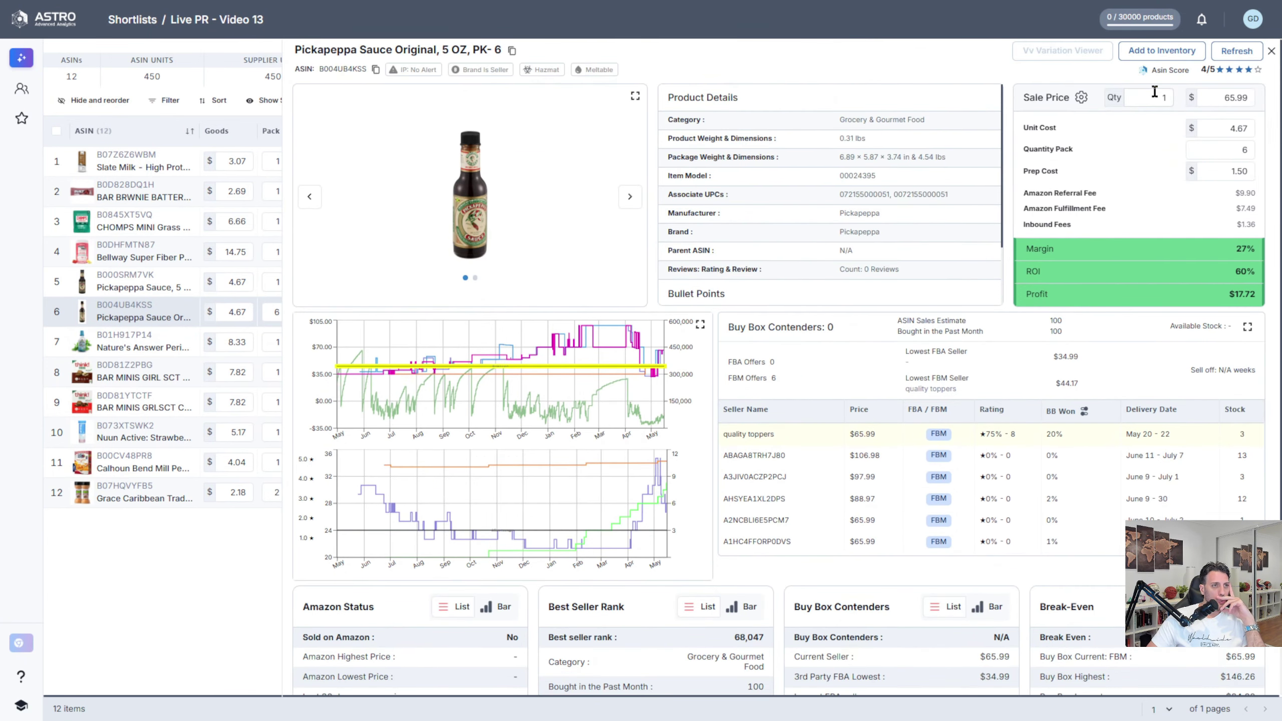
pyautogui.scroll(-3, 1042, 328)
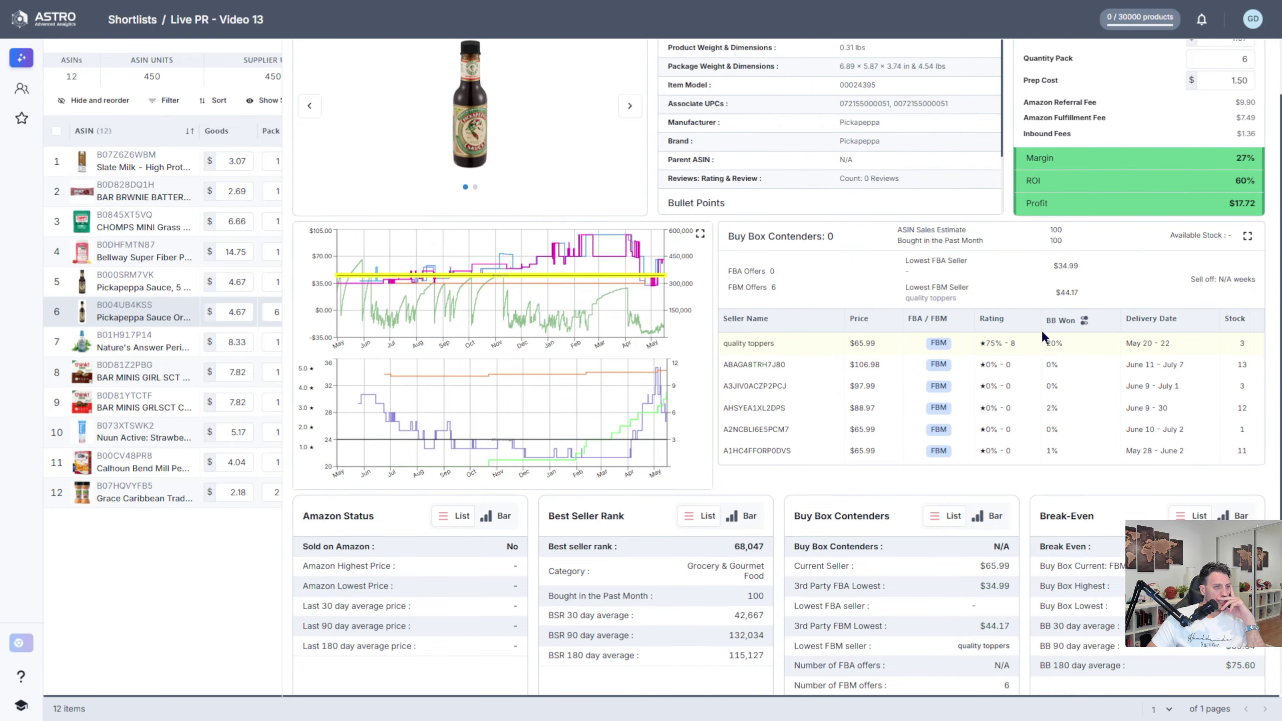
pyautogui.scroll(3, 1112, 112)
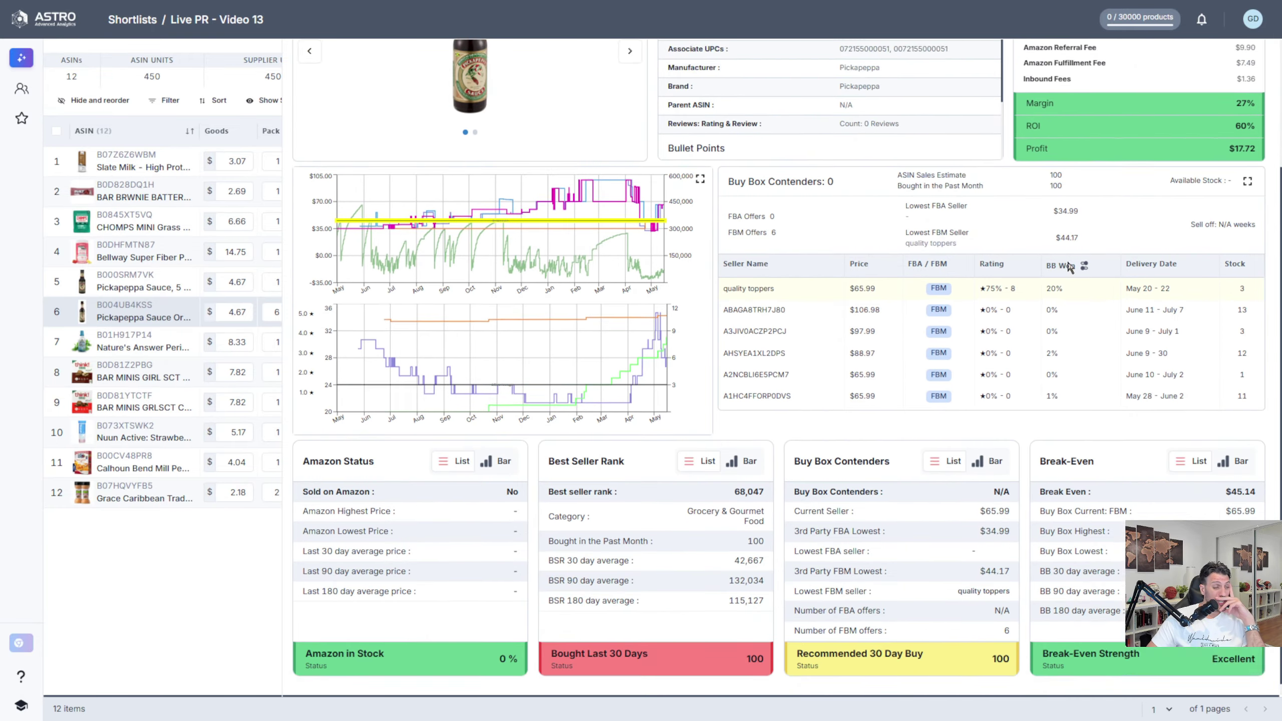
pyautogui.doubleClick(1141, 92)
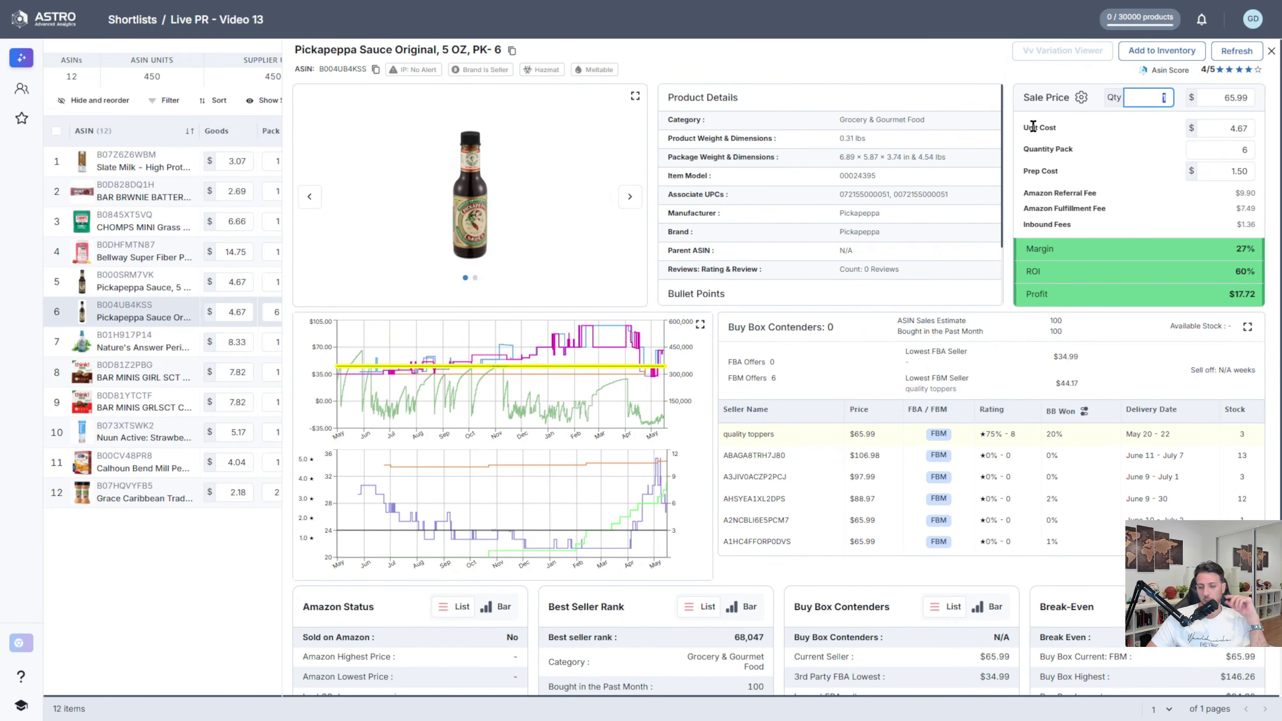
pyautogui.write('36')
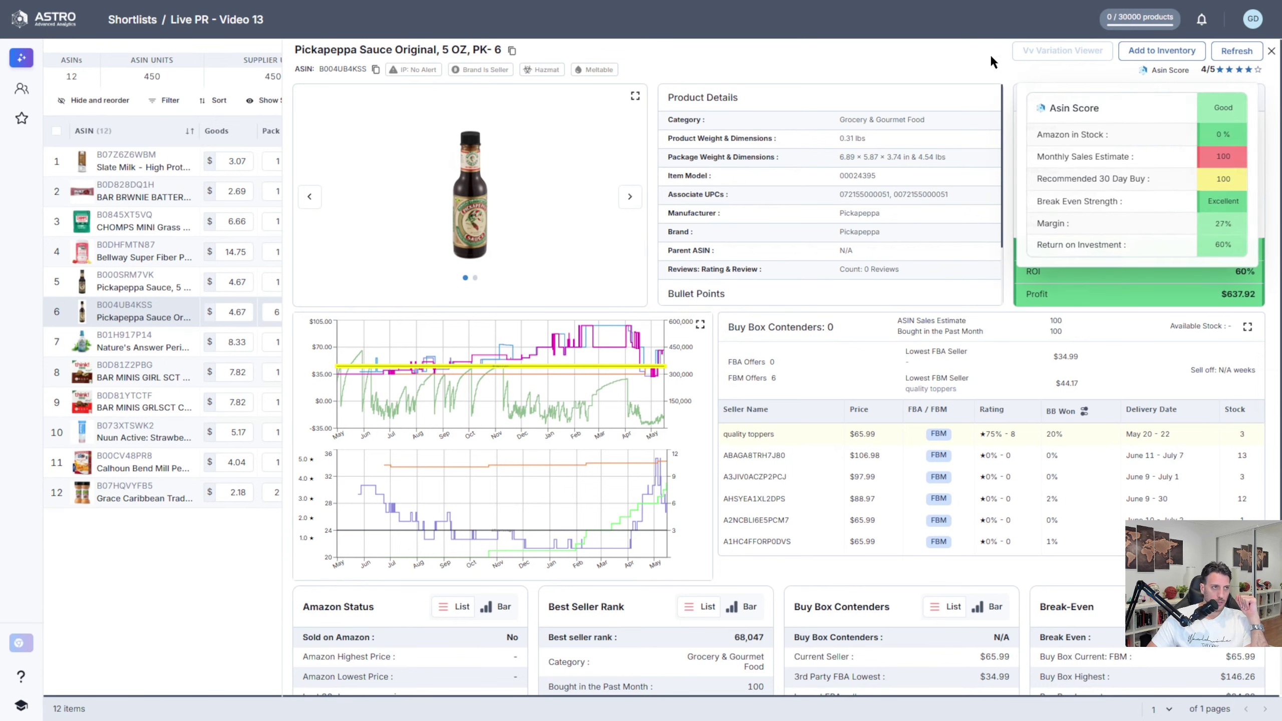
# Step: Return to the shortlist table and set the 6-pack Pickapeppa Sauce's quantity to buy to 36
pyautogui.click(1271, 51)
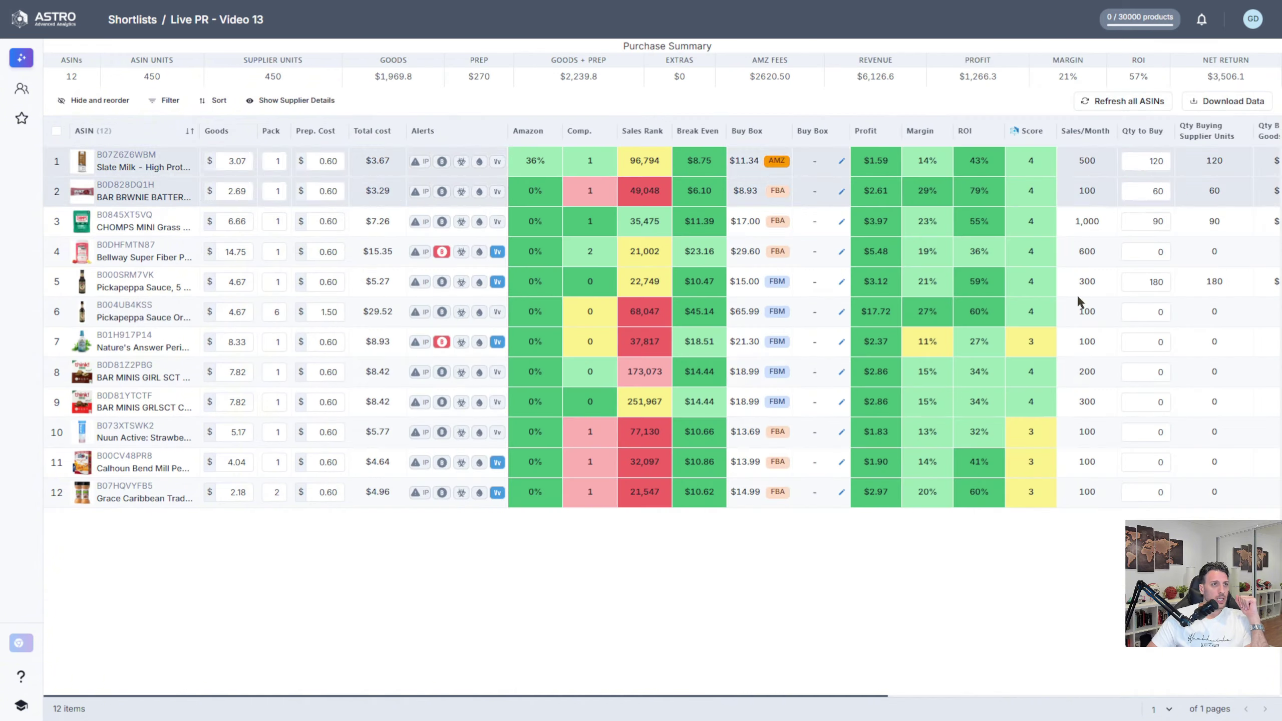
pyautogui.doubleClick(1138, 313)
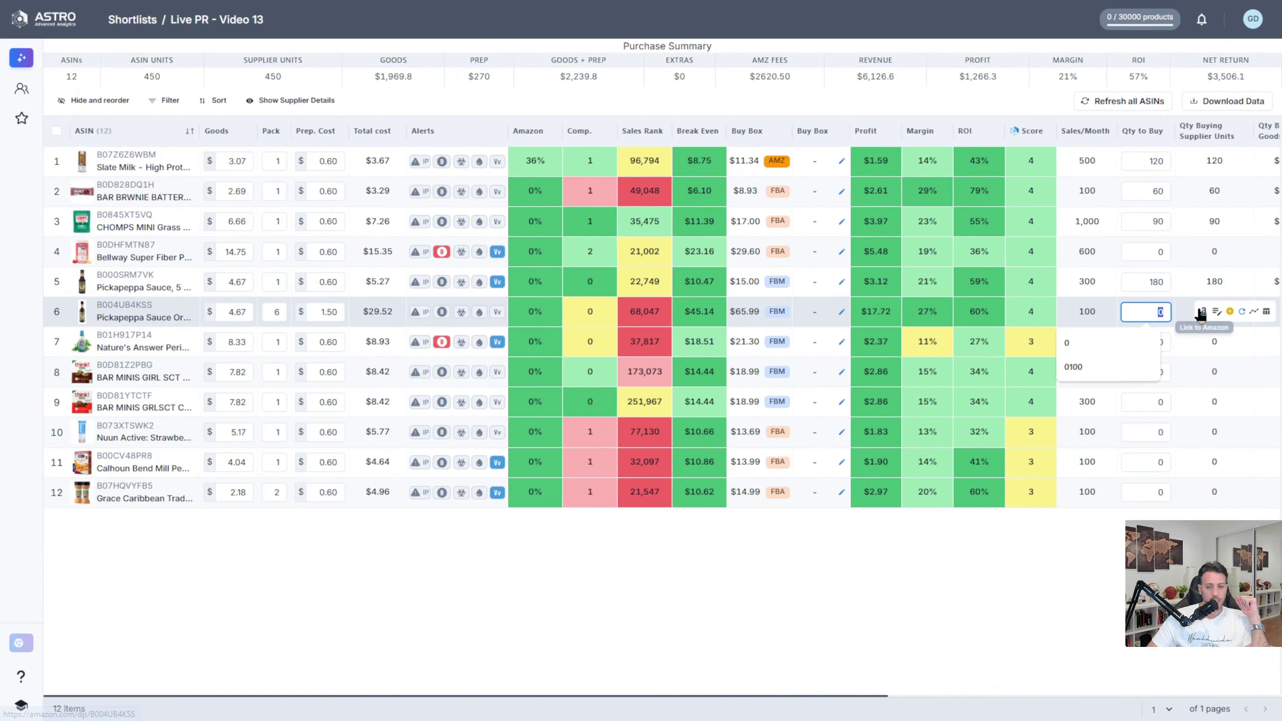
pyautogui.write('36')
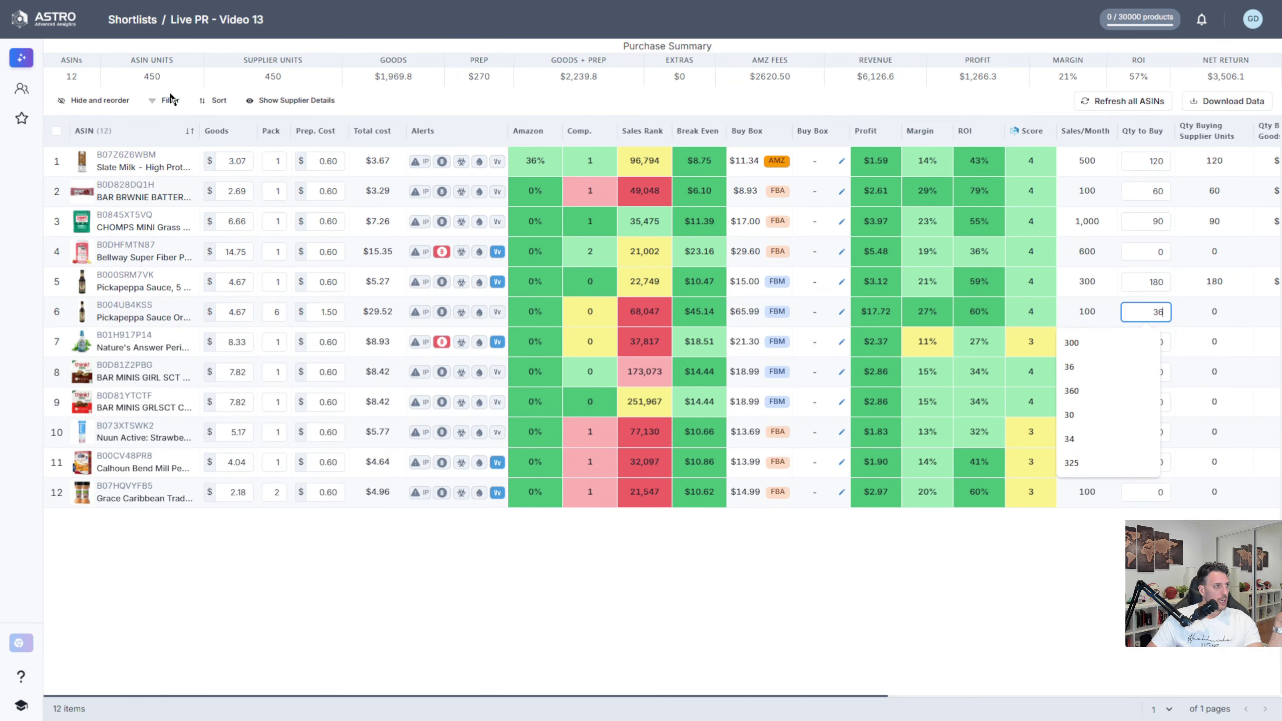
pyautogui.click(279, 62)
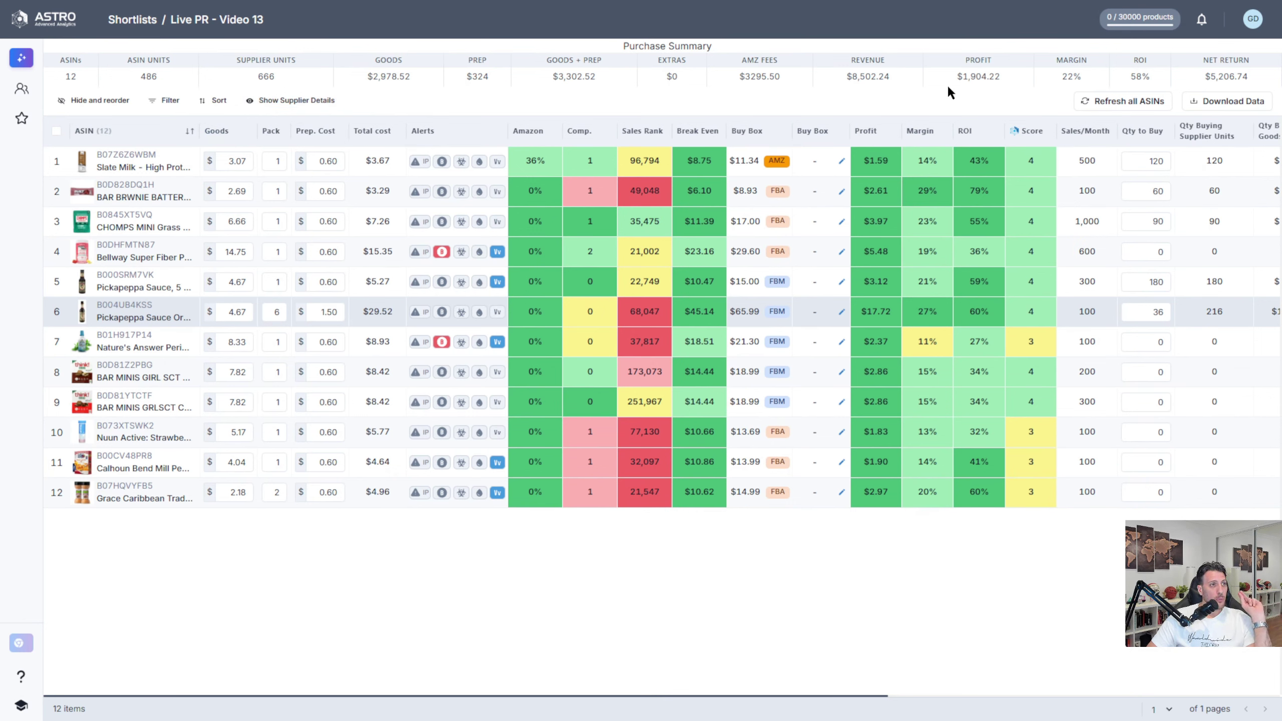
# Step: Check the profit, goods cost and goods plus prep totals in the purchase summary by highlighting them
pyautogui.moveTo(947, 84); pyautogui.dragTo(1015, 86)
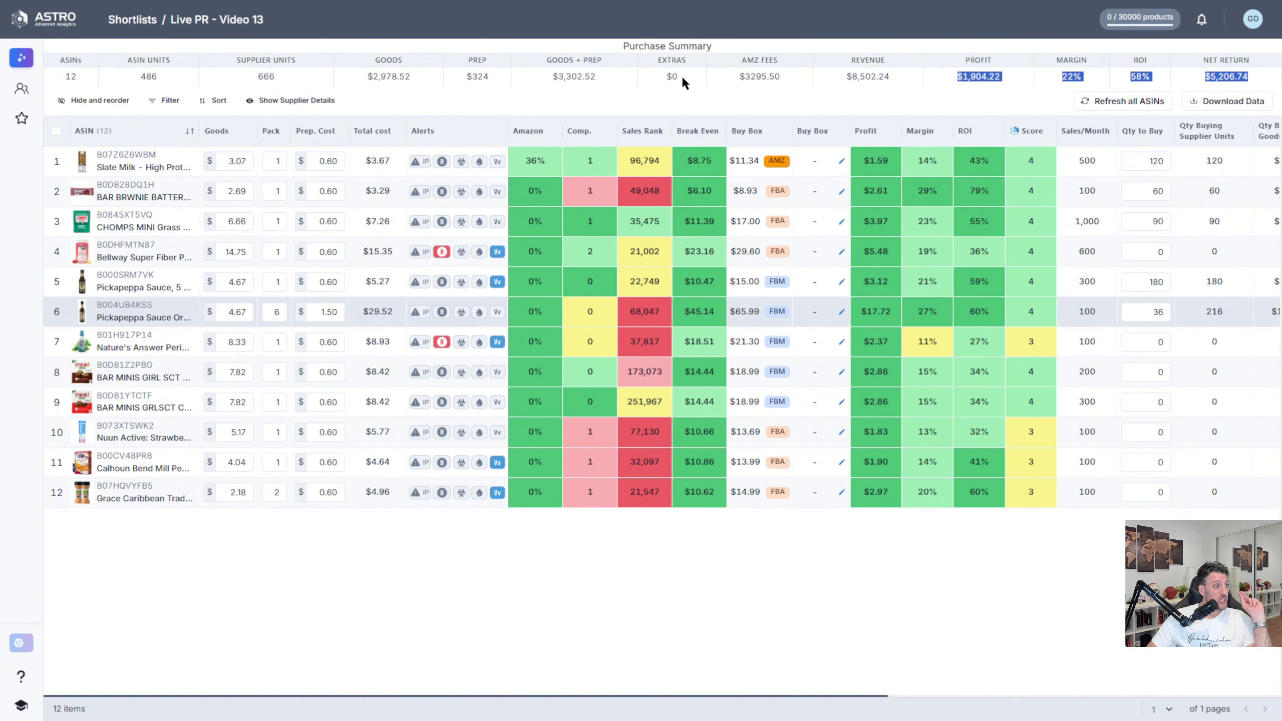
pyautogui.moveTo(552, 80); pyautogui.dragTo(558, 78)
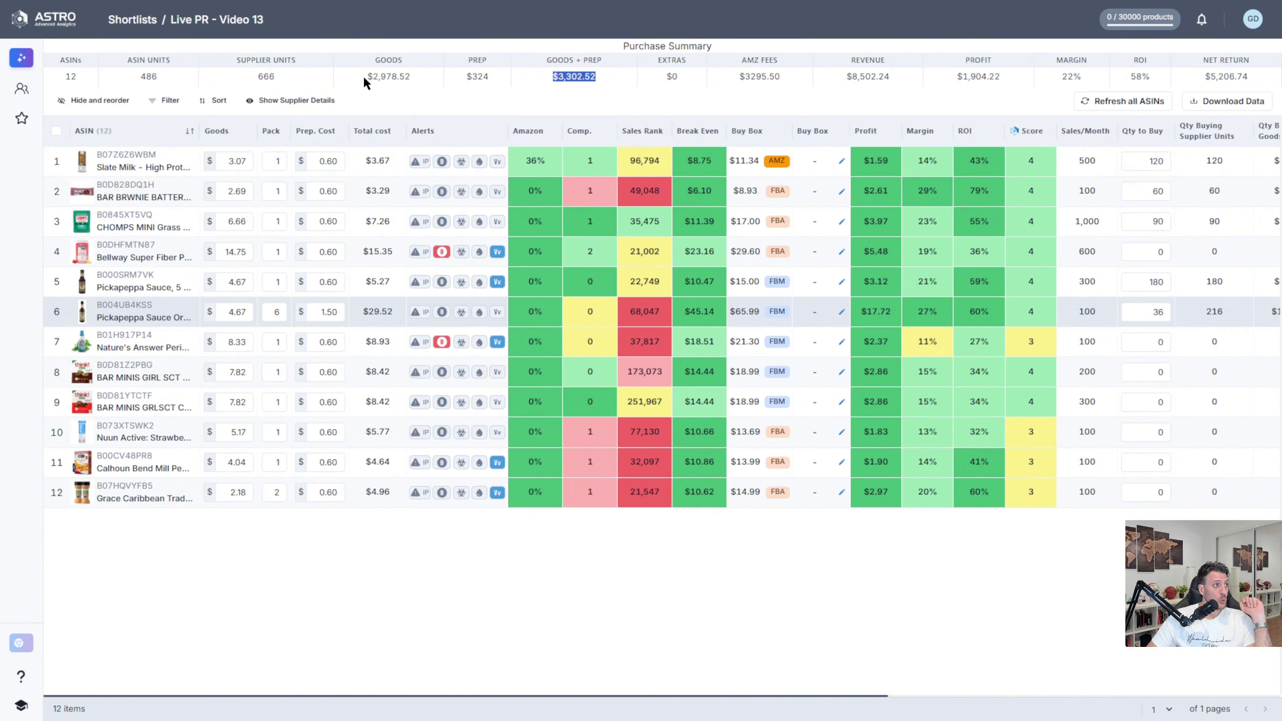
pyautogui.moveTo(367, 77); pyautogui.dragTo(404, 75)
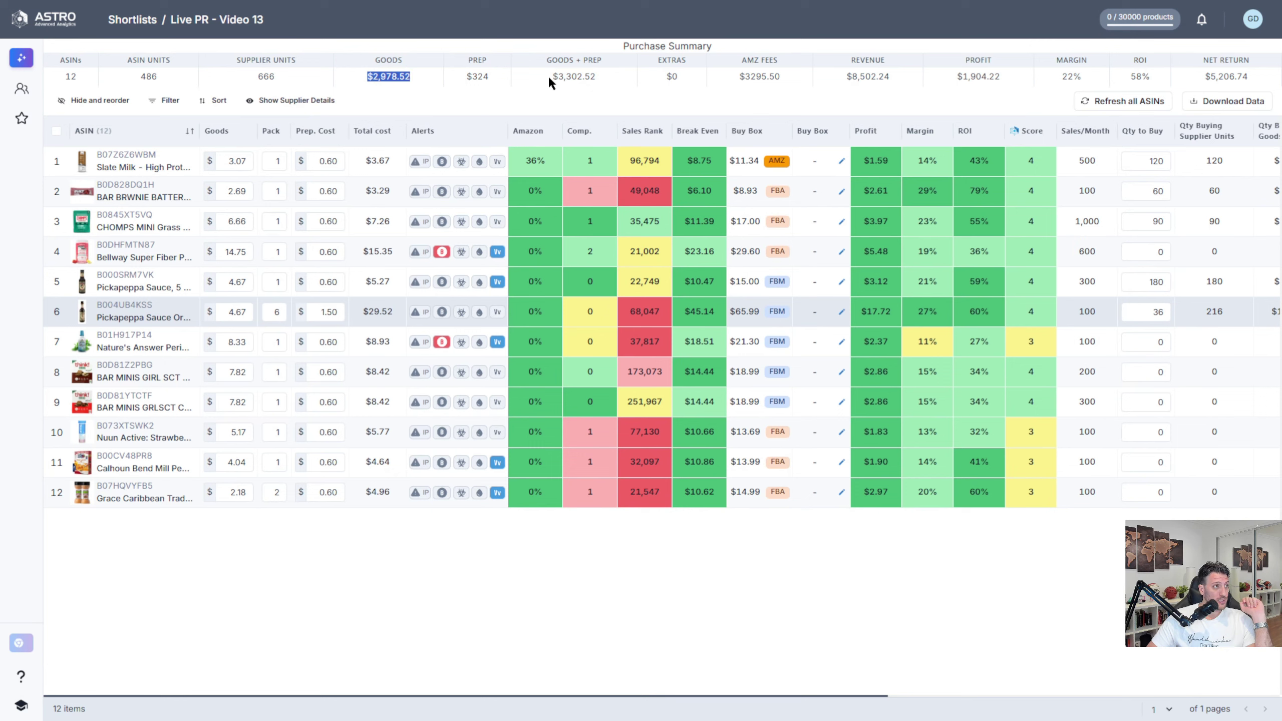
pyautogui.moveTo(549, 77); pyautogui.dragTo(610, 85)
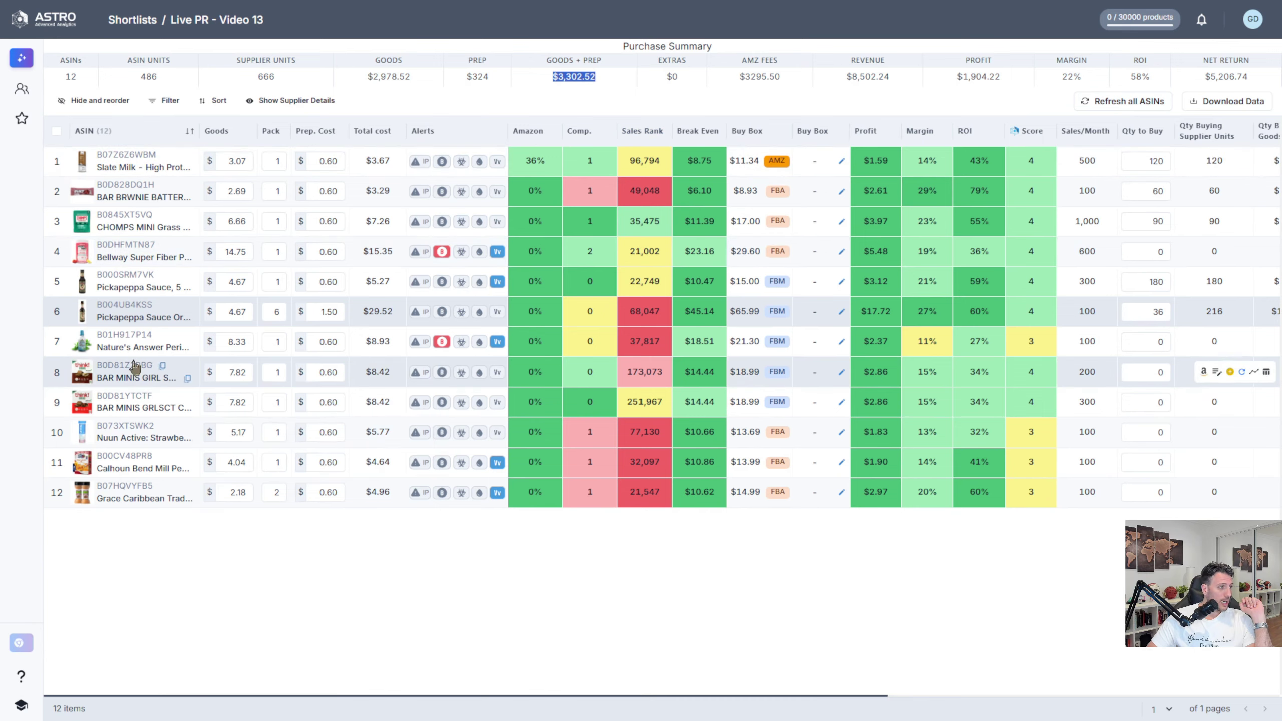
# Step: Open the details of the Nature's Answer Periobrite mouthwash, review its product description, price chart and offers, and return to the shortlist table
pyautogui.click(112, 342)
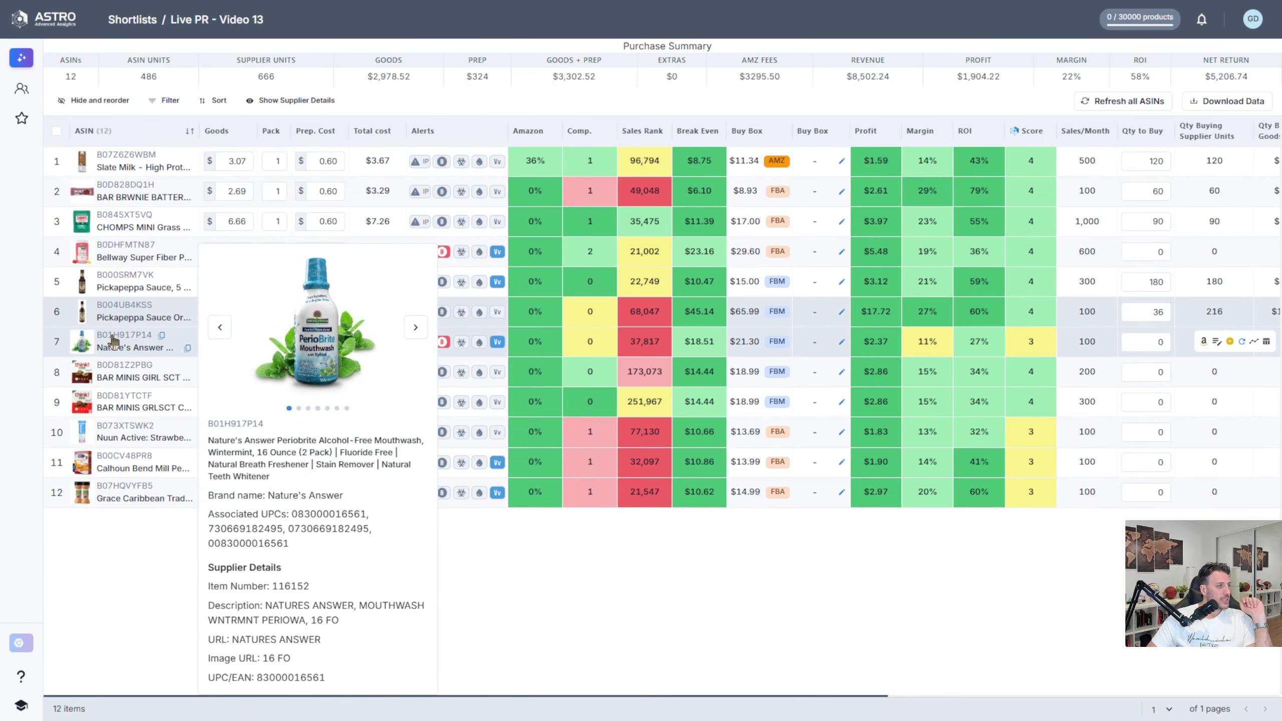
pyautogui.click(114, 343)
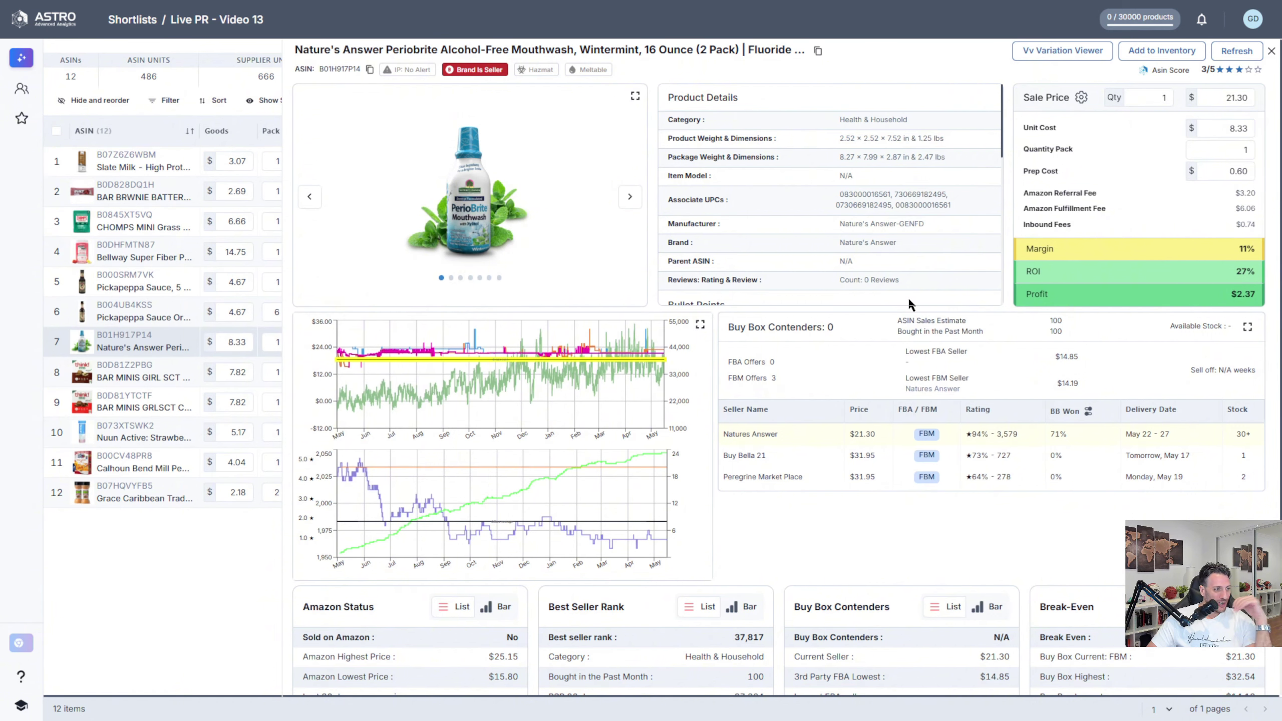
pyautogui.scroll(-3, 823, 275)
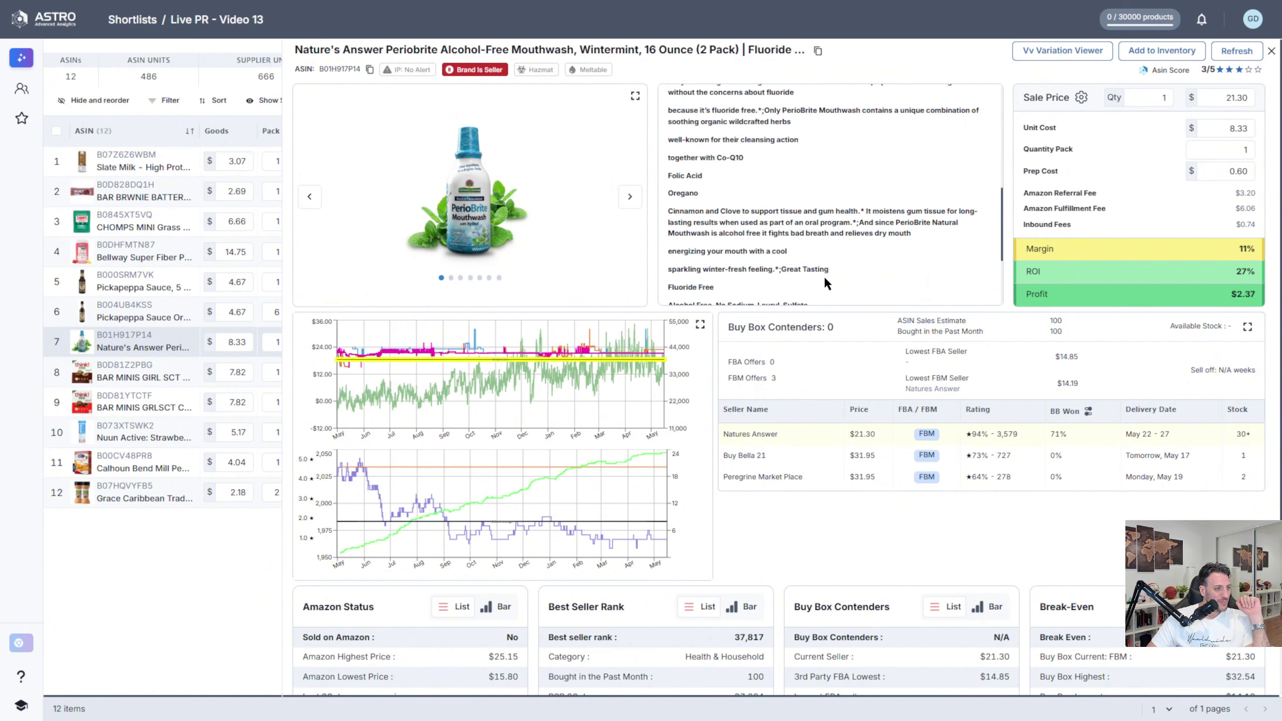
pyautogui.scroll(3, 833, 264)
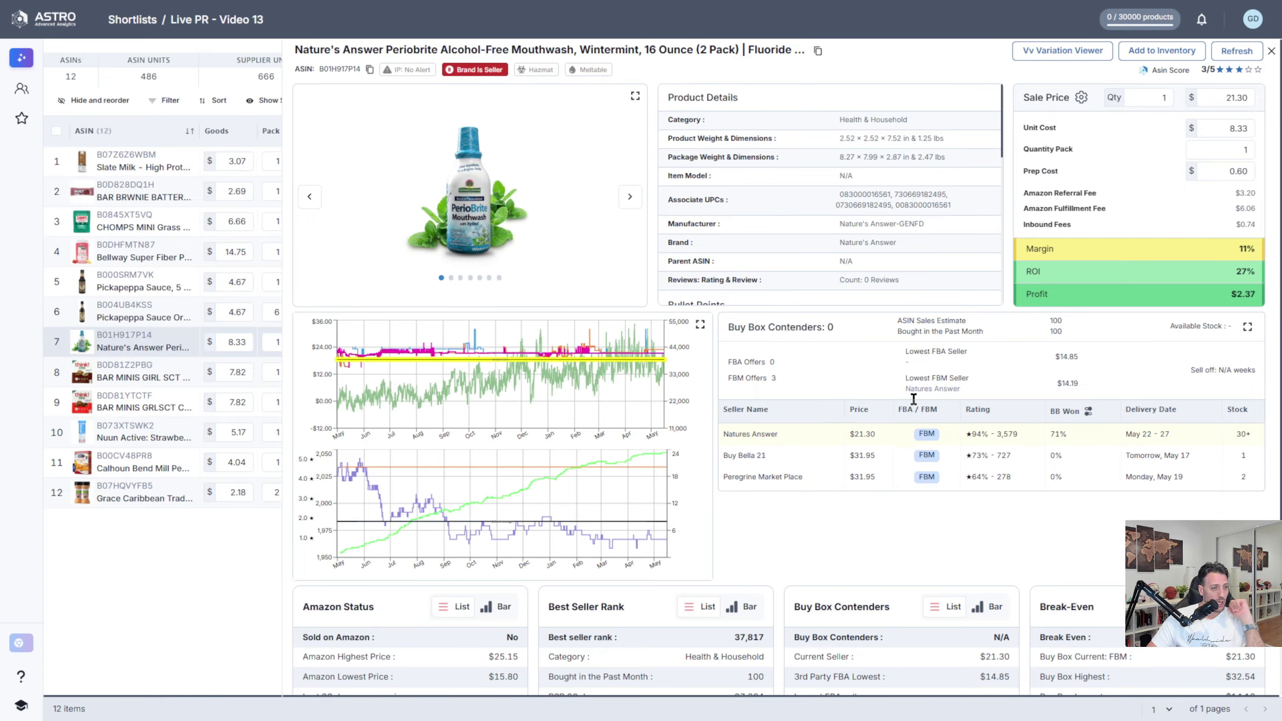
pyautogui.scroll(-3, 913, 399)
pyautogui.scroll(3, 998, 293)
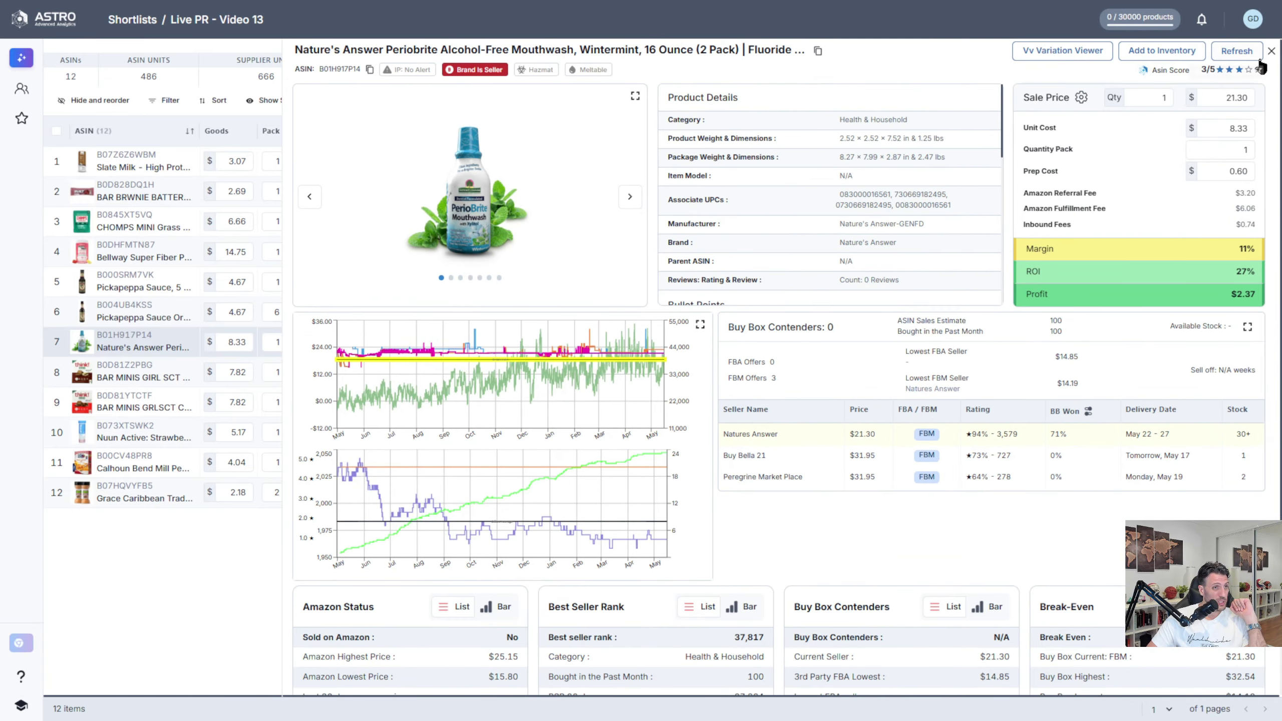
pyautogui.press('Escape')
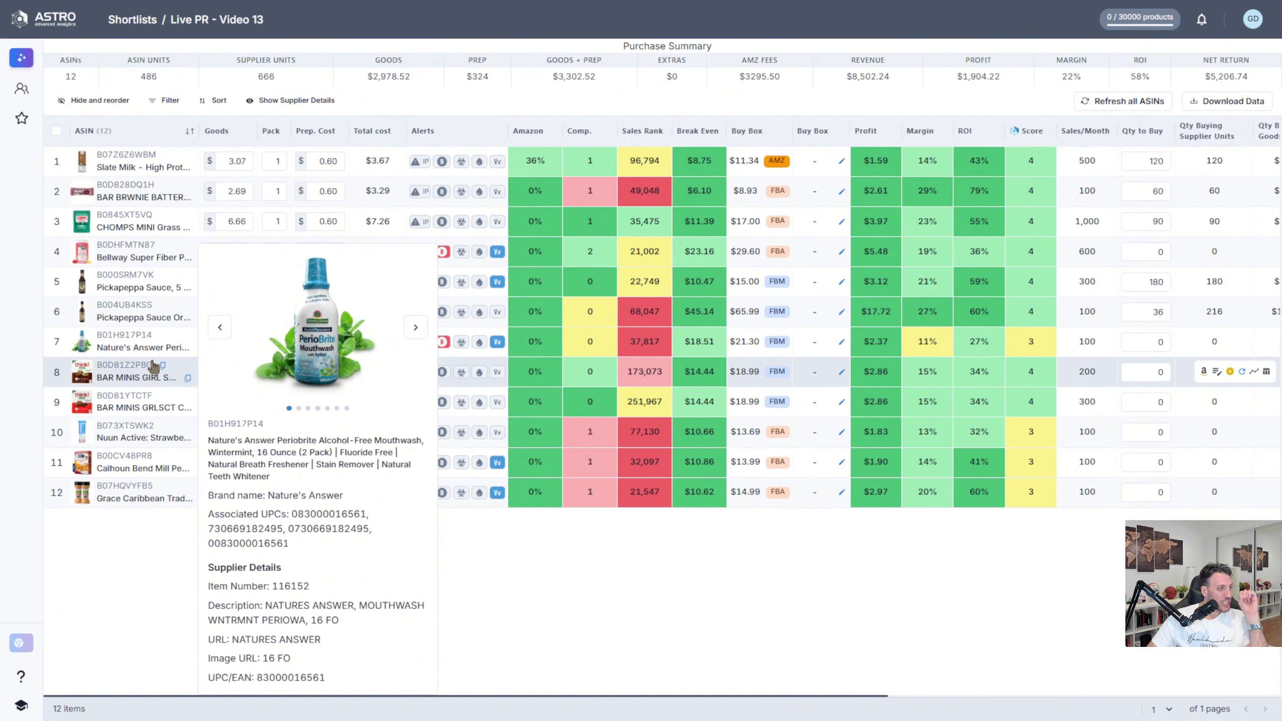
# Step: Open the details of BAR MINIS GIRL SCT SMORE and examine its price chart, seller offers, sales rank, buy box and break-even statistics
pyautogui.moveTo(154, 367)
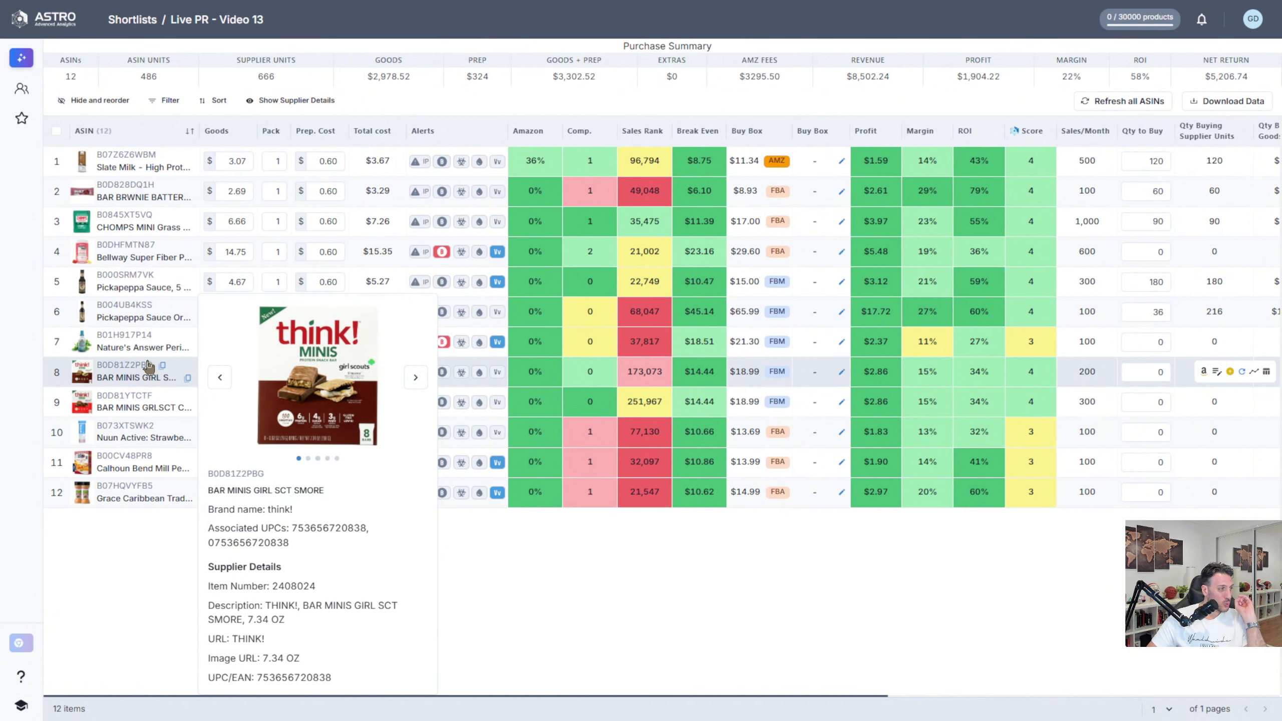
pyautogui.moveTo(623, 345)
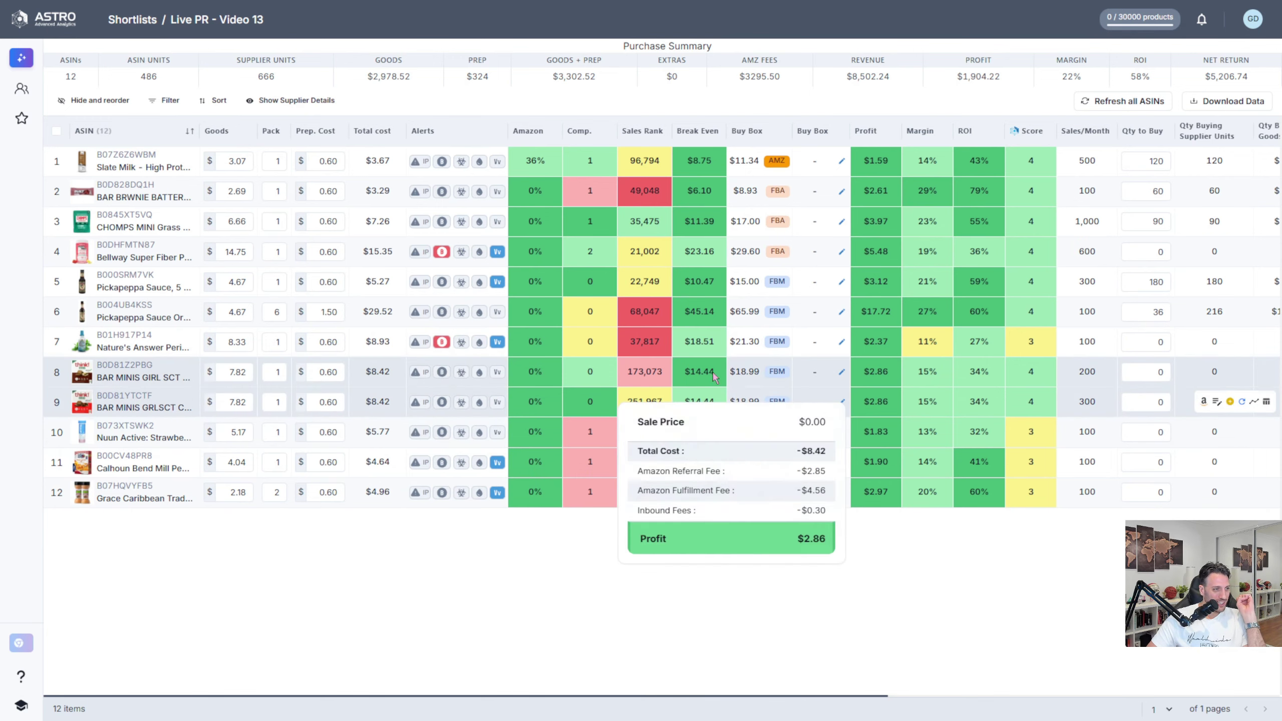
pyautogui.click(132, 370)
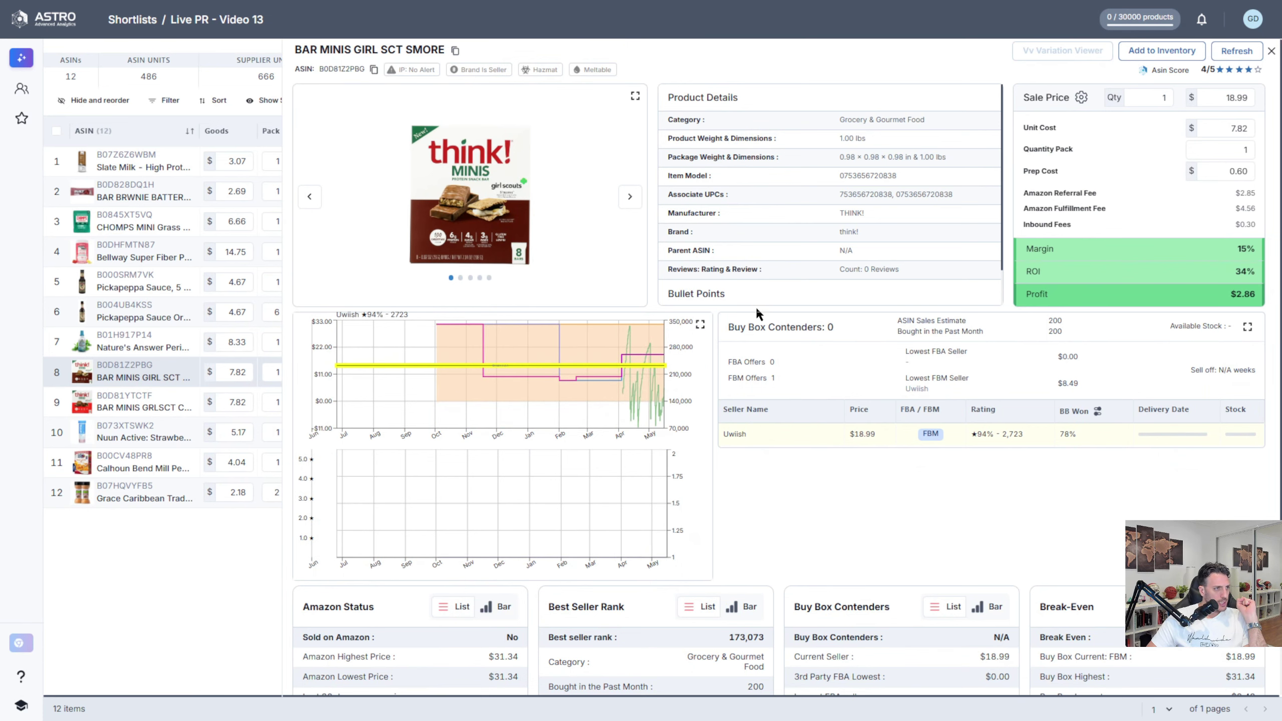
pyautogui.scroll(-1, 856, 241)
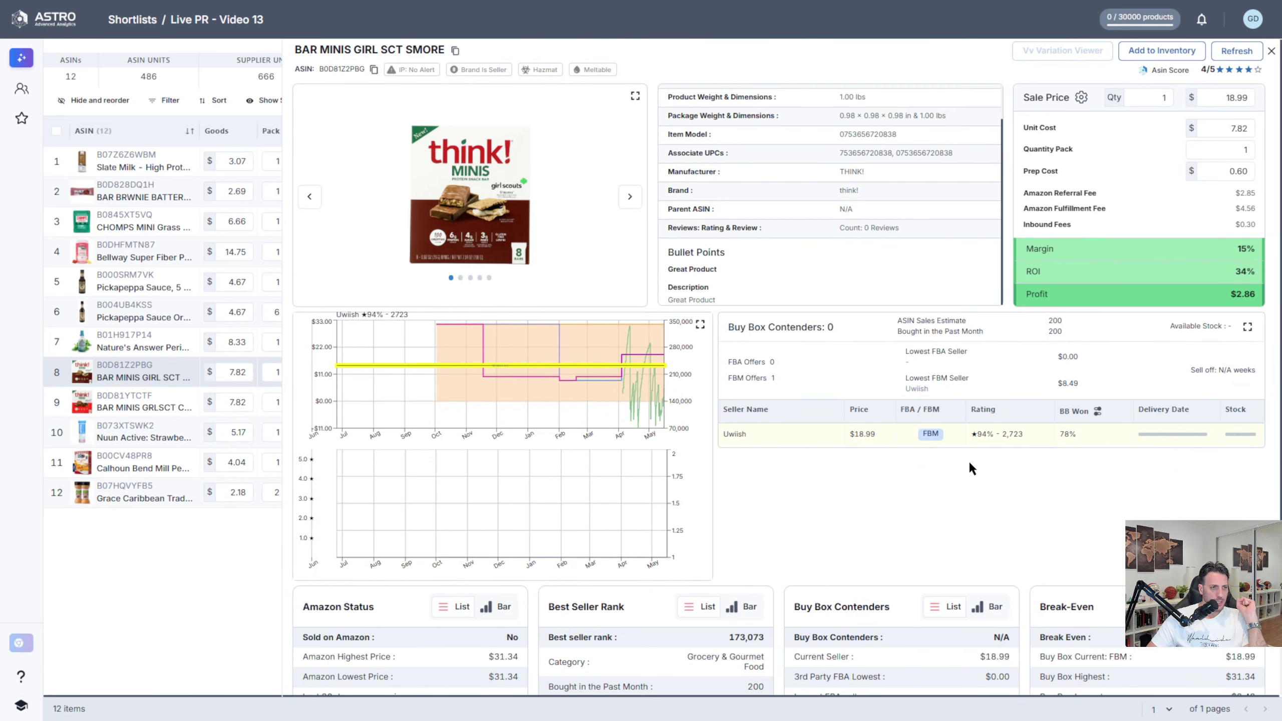
pyautogui.scroll(-3, 980, 453)
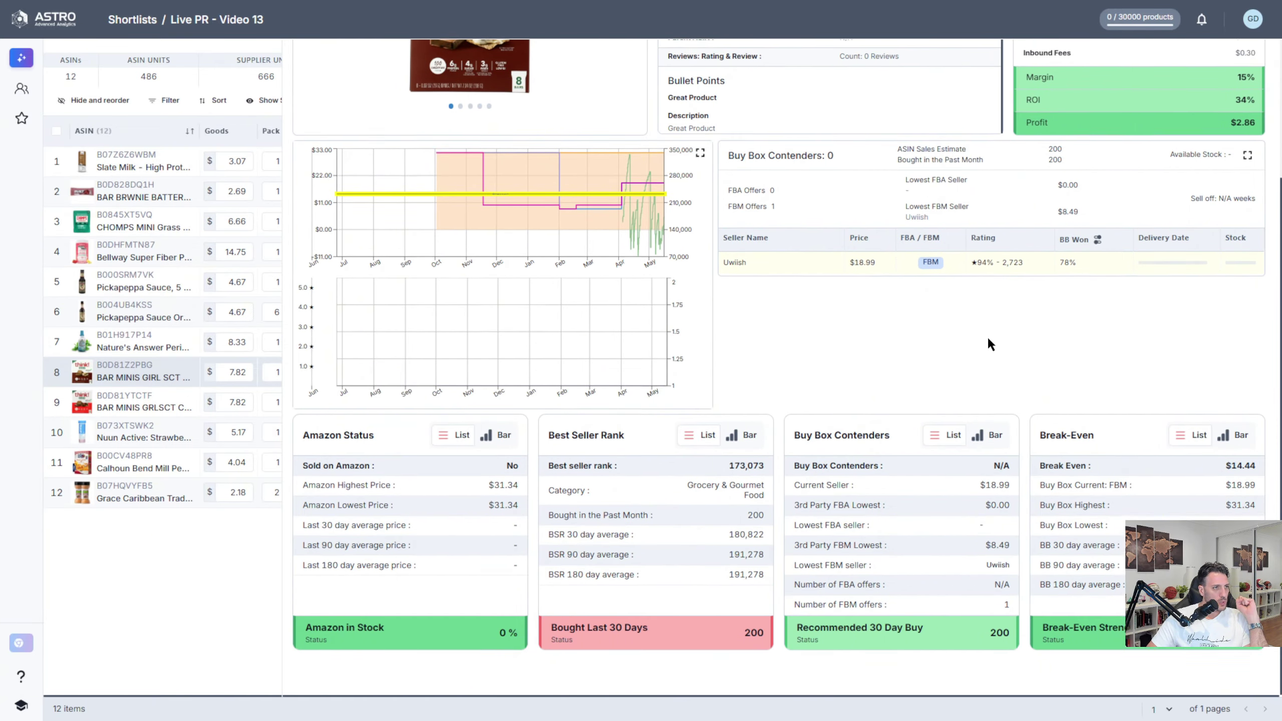
pyautogui.scroll(-3, 986, 334)
pyautogui.scroll(4, 909, 363)
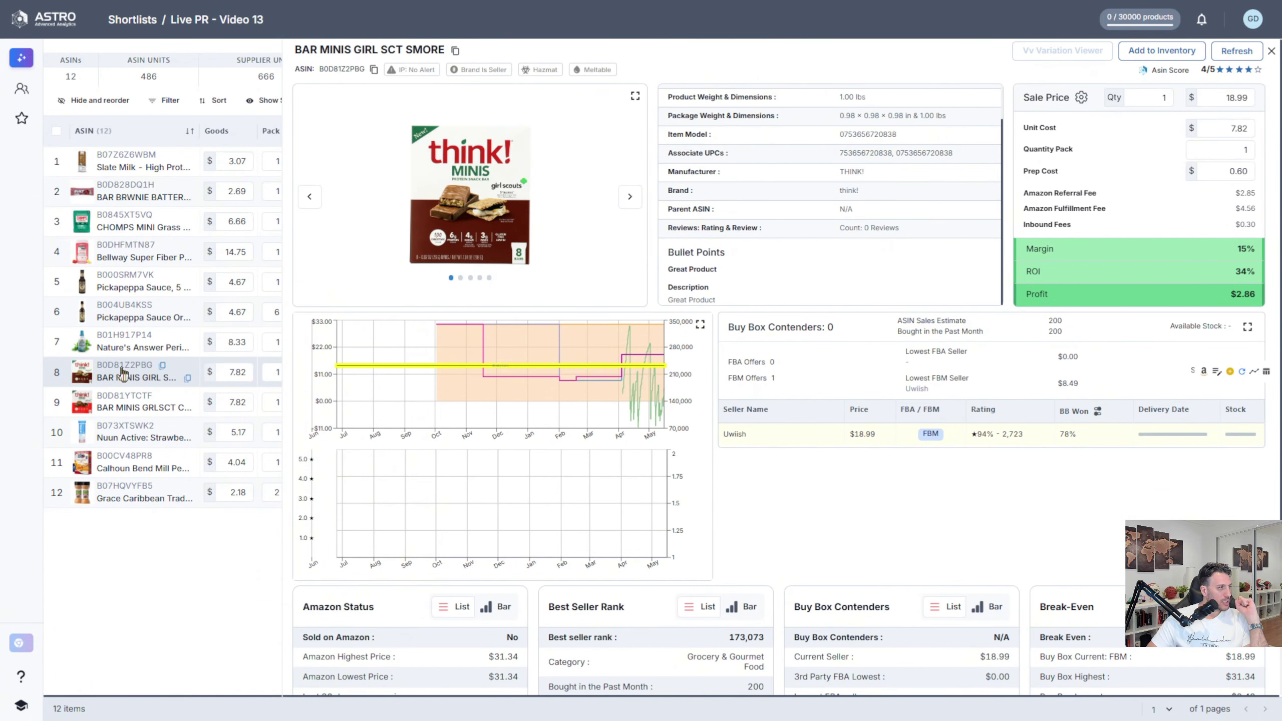
pyautogui.moveTo(112, 375)
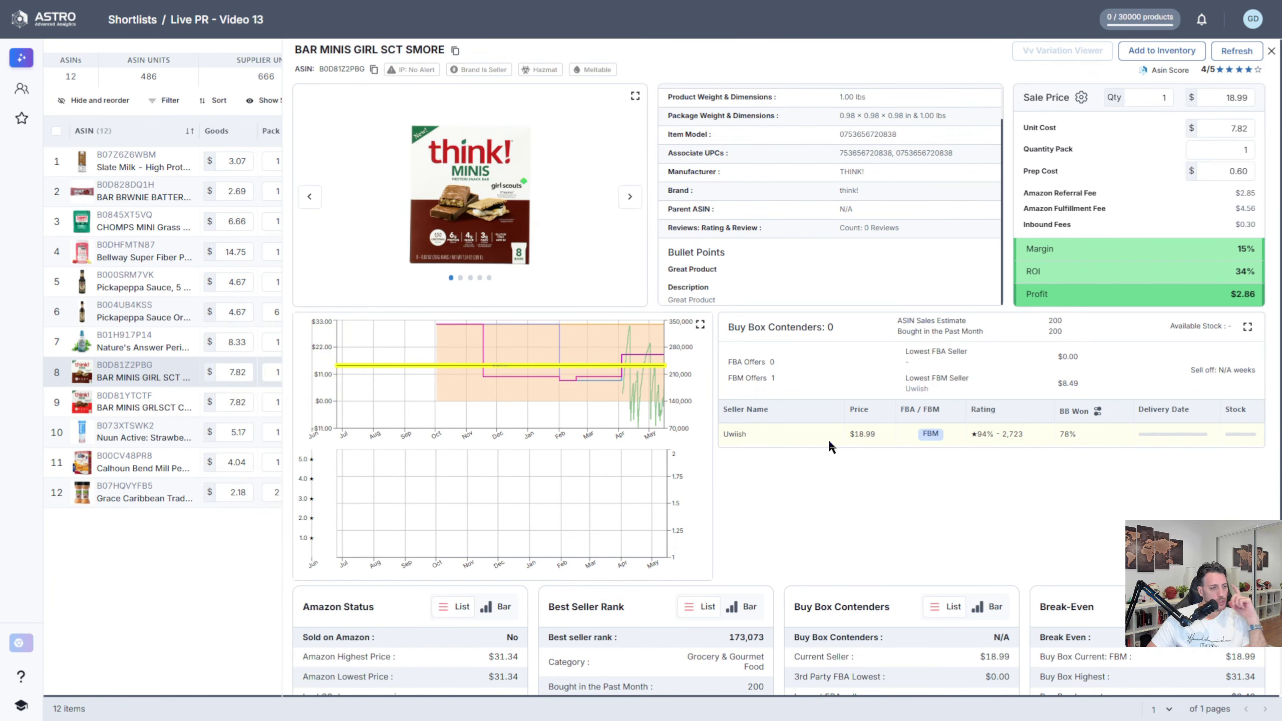
pyautogui.scroll(-3, 858, 480)
pyautogui.scroll(1, 930, 614)
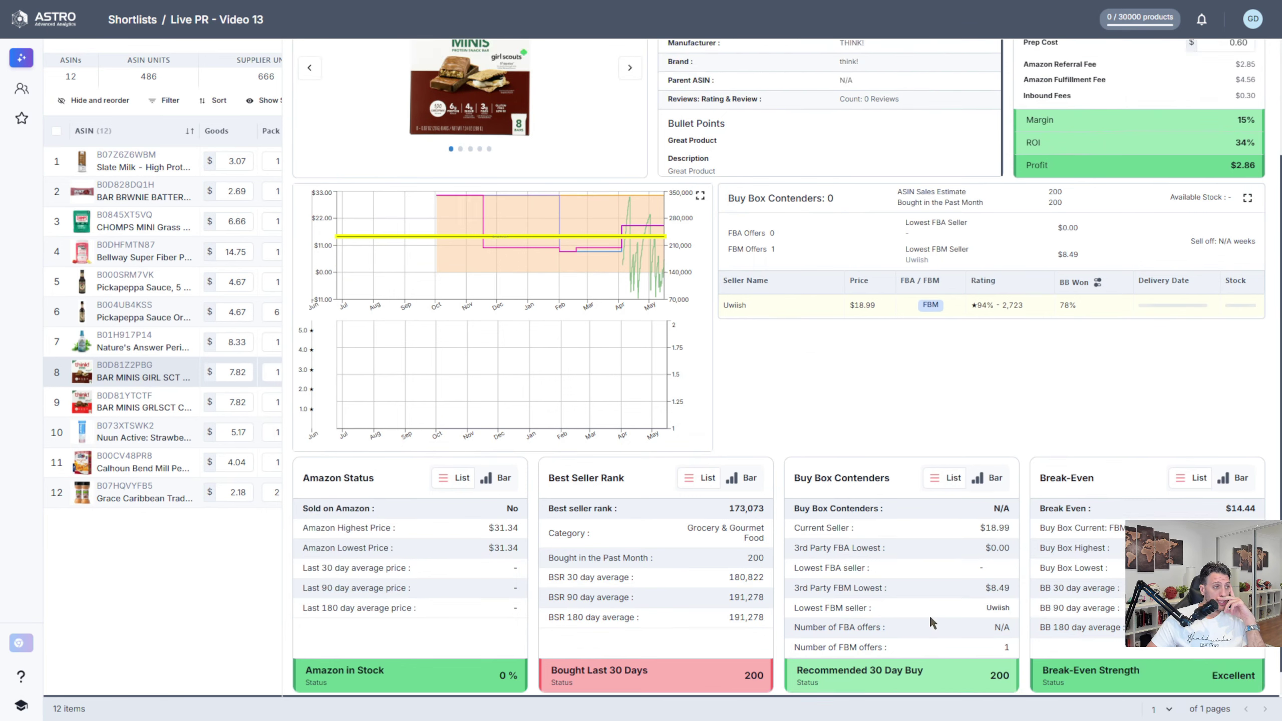
# Step: Set the sale price of BAR MINIS GIRL SCT SMORE to $20.99 in its details and return to the shortlist table
pyautogui.scroll(3, 930, 614)
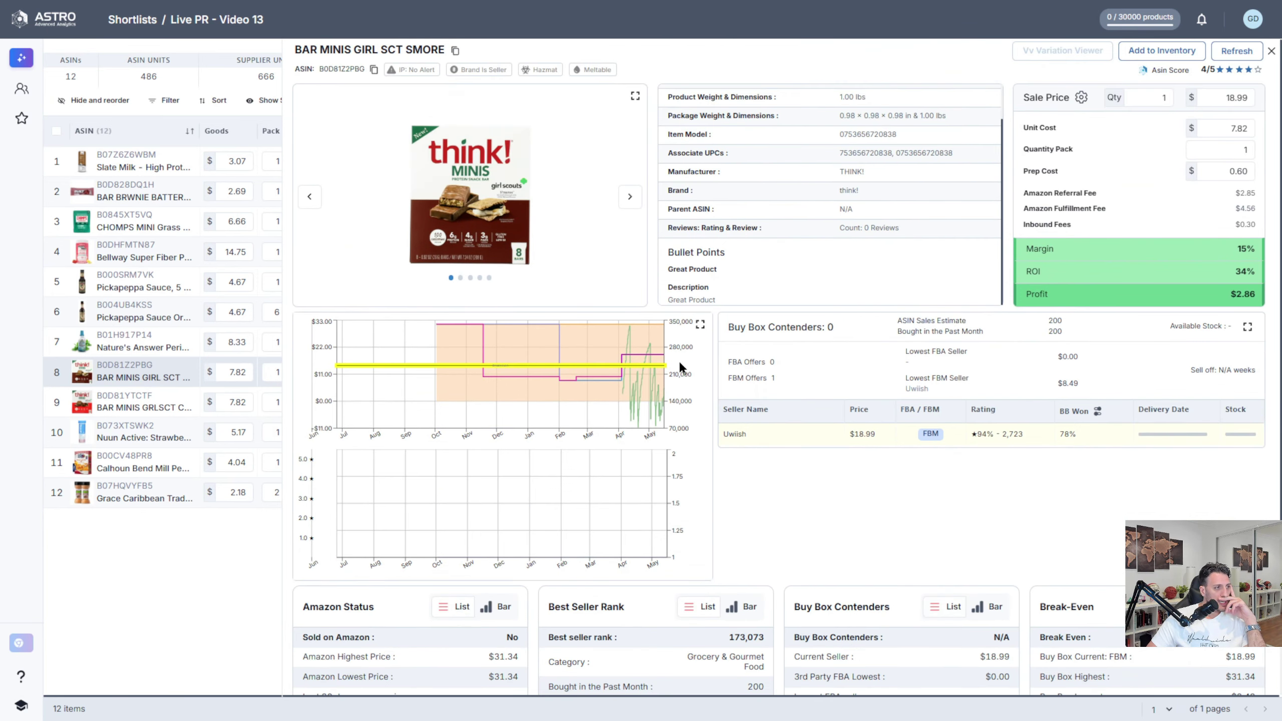
pyautogui.scroll(-3, 725, 461)
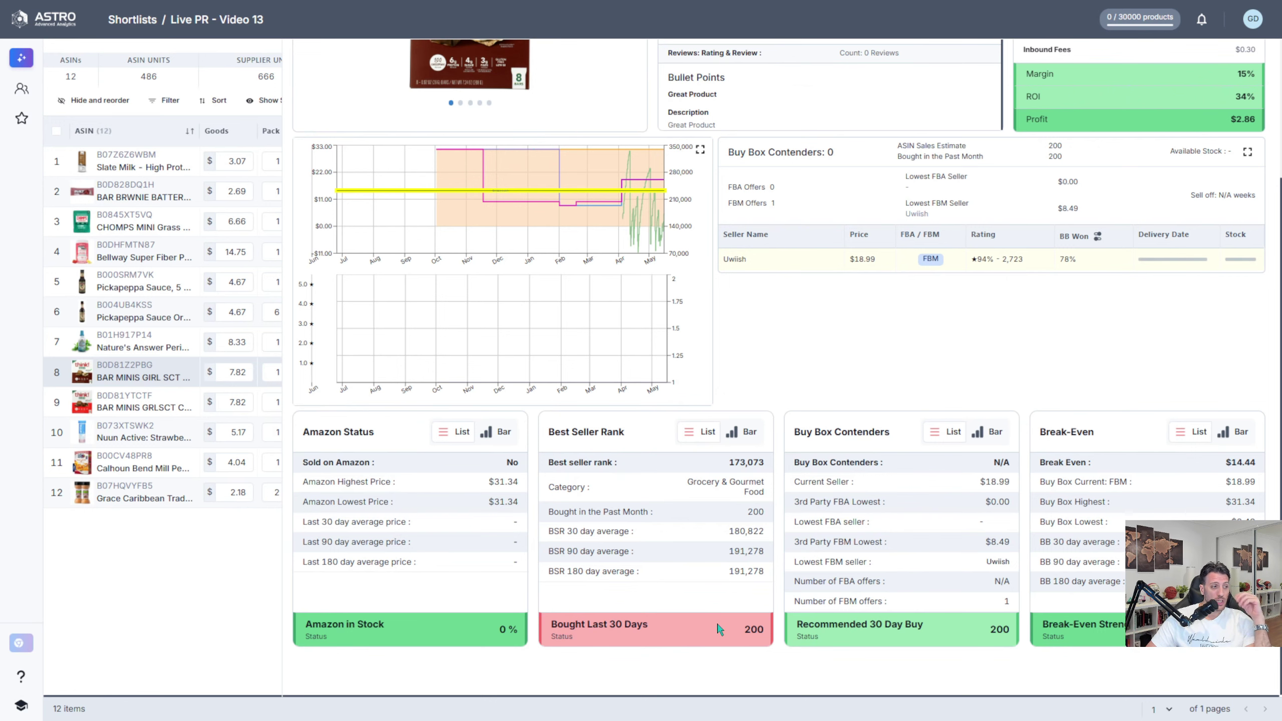
pyautogui.scroll(4, 1055, 346)
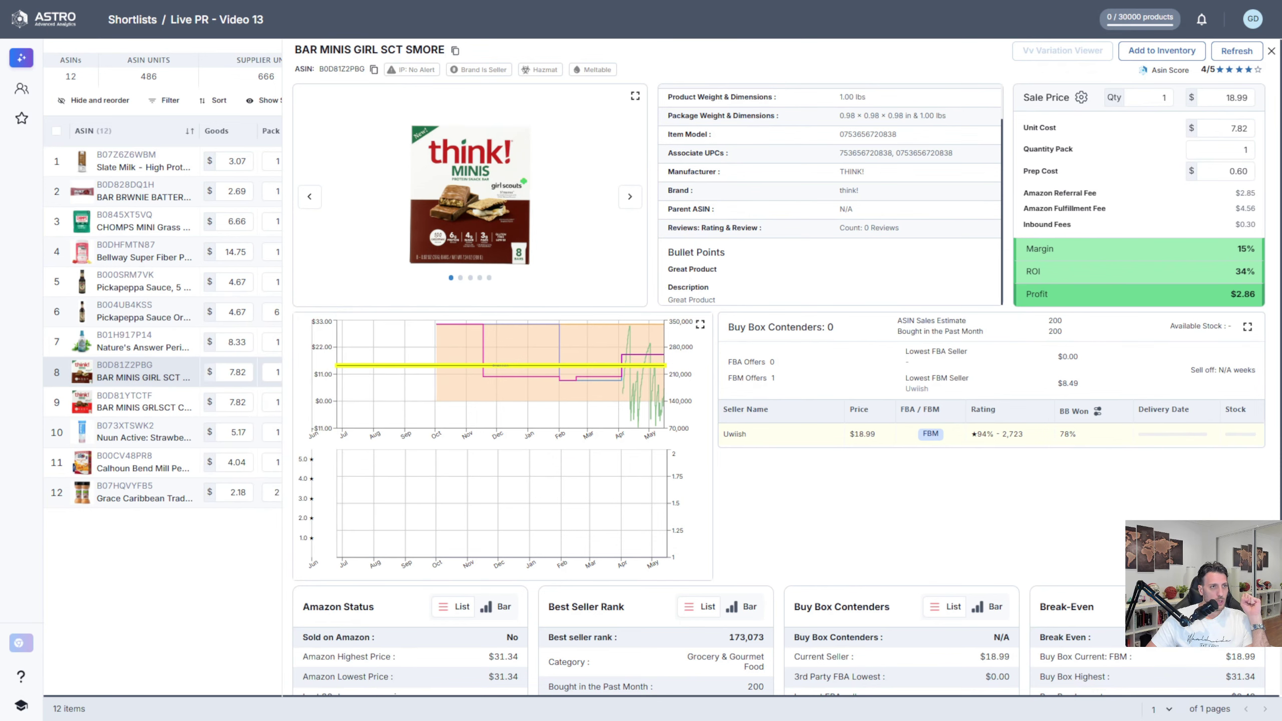
pyautogui.click(1225, 103)
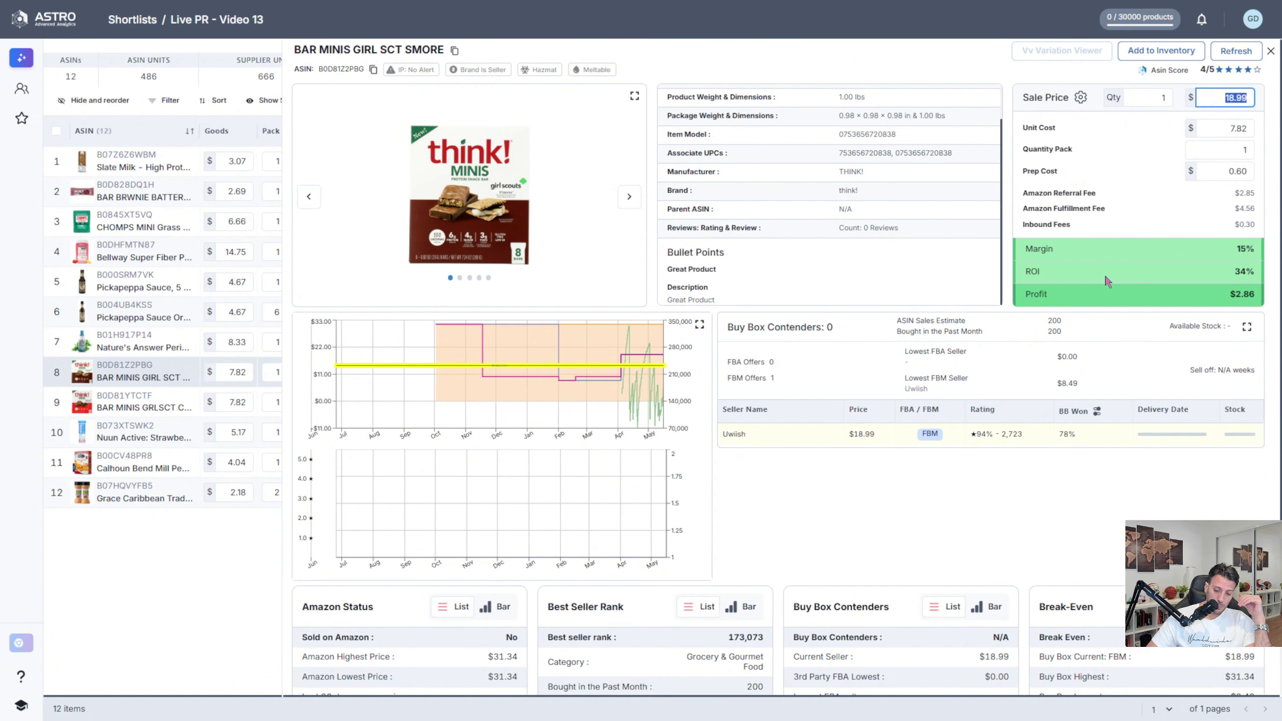
pyautogui.write('2')
pyautogui.write('2')
pyautogui.press('Return')
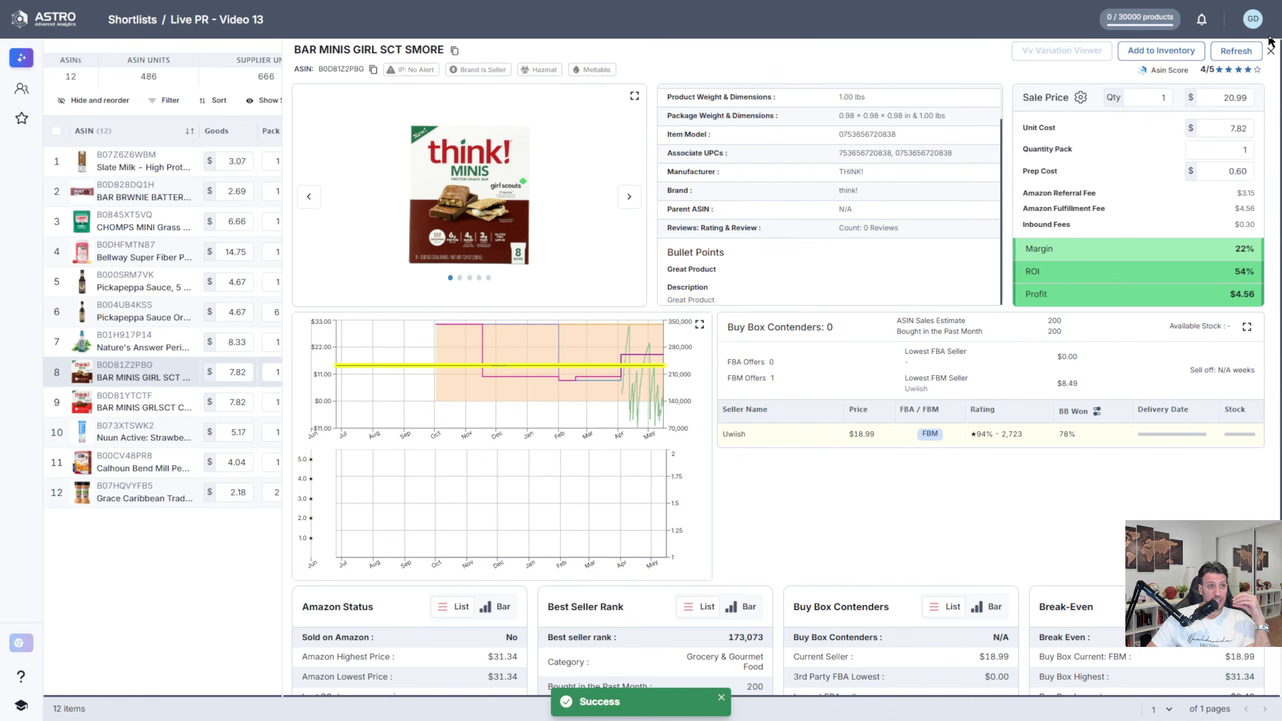
pyautogui.click(1268, 50)
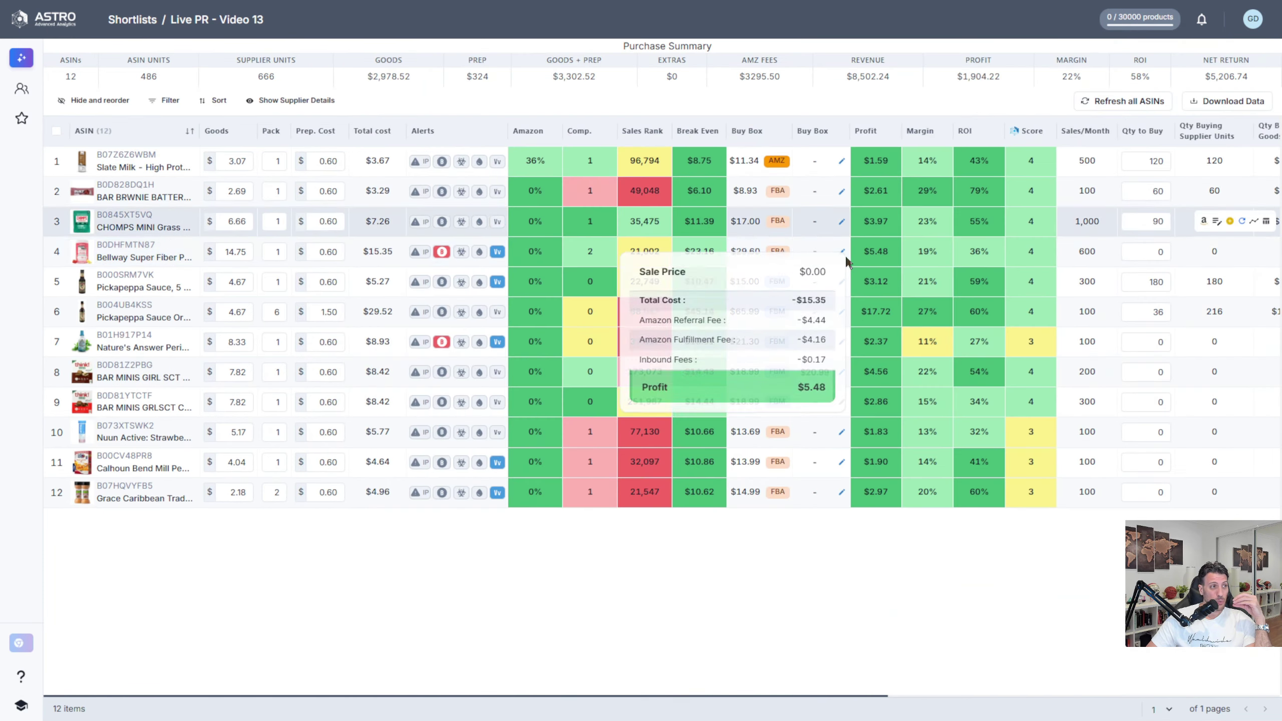
# Step: Set the quantity to buy for BAR MINIS GIRL SCT SMORE to 24 in the shortlist table
pyautogui.moveTo(867, 371)
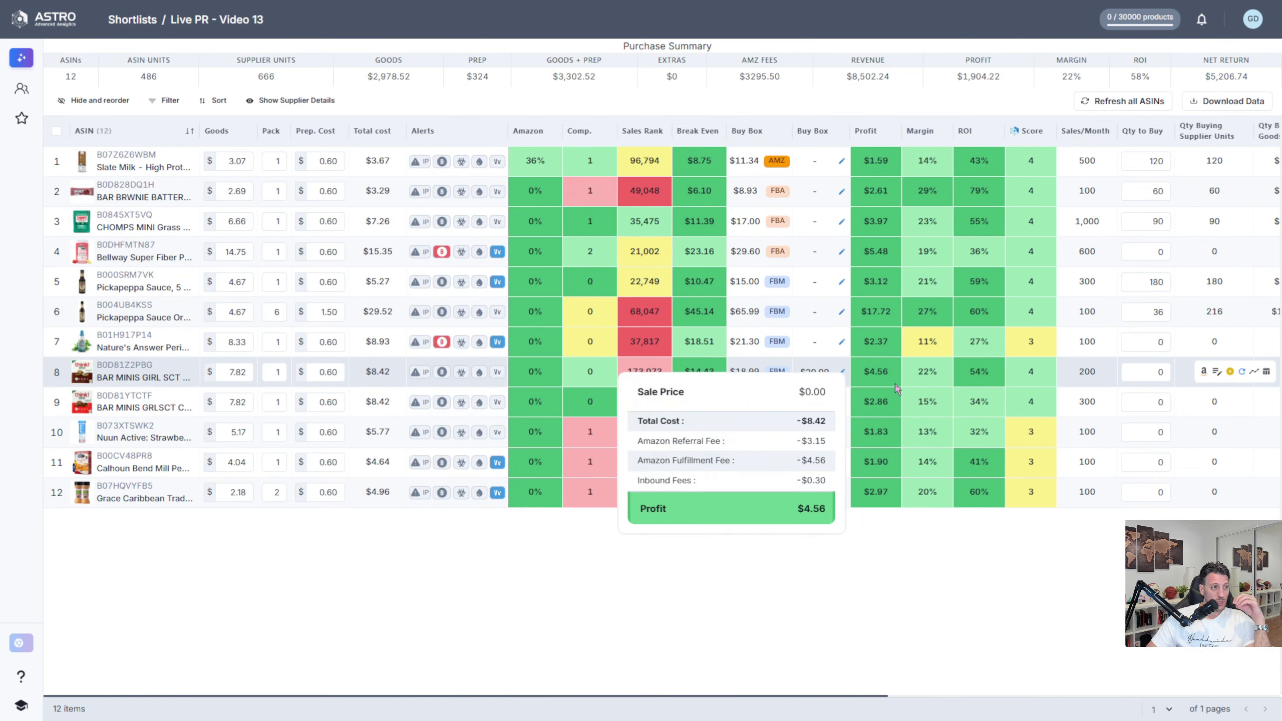
pyautogui.doubleClick(1147, 367)
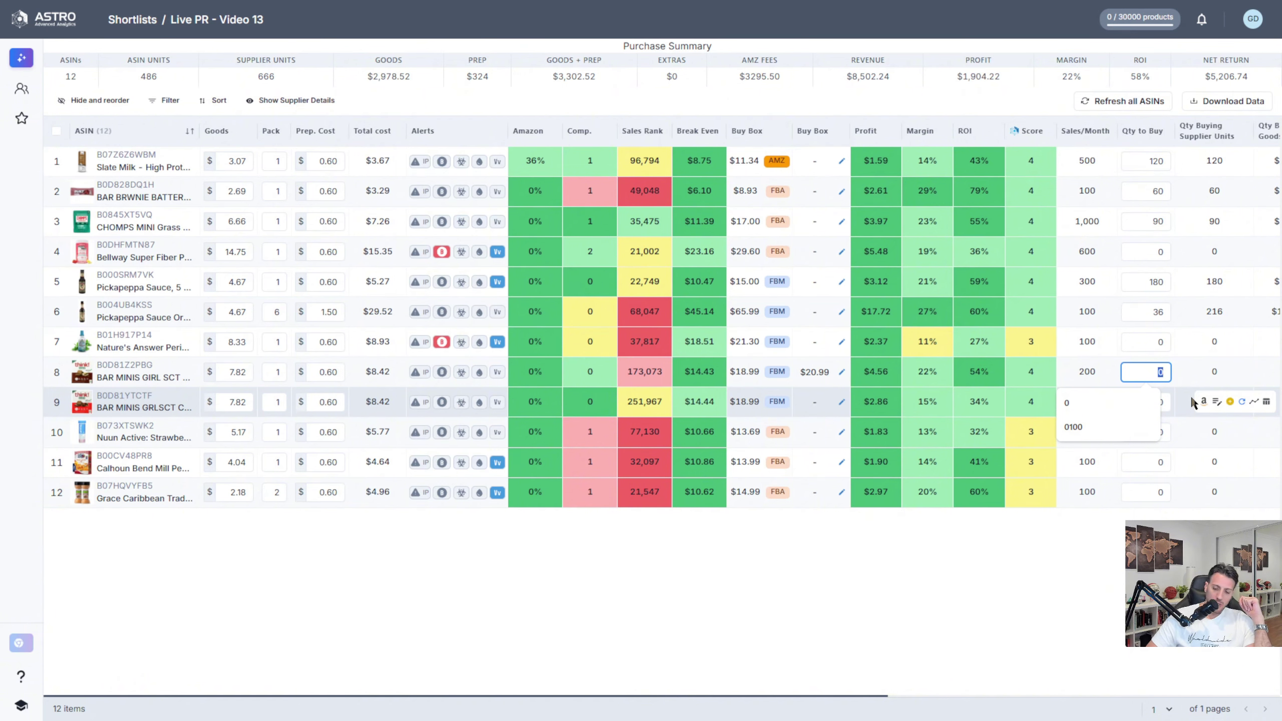
pyautogui.write('100')
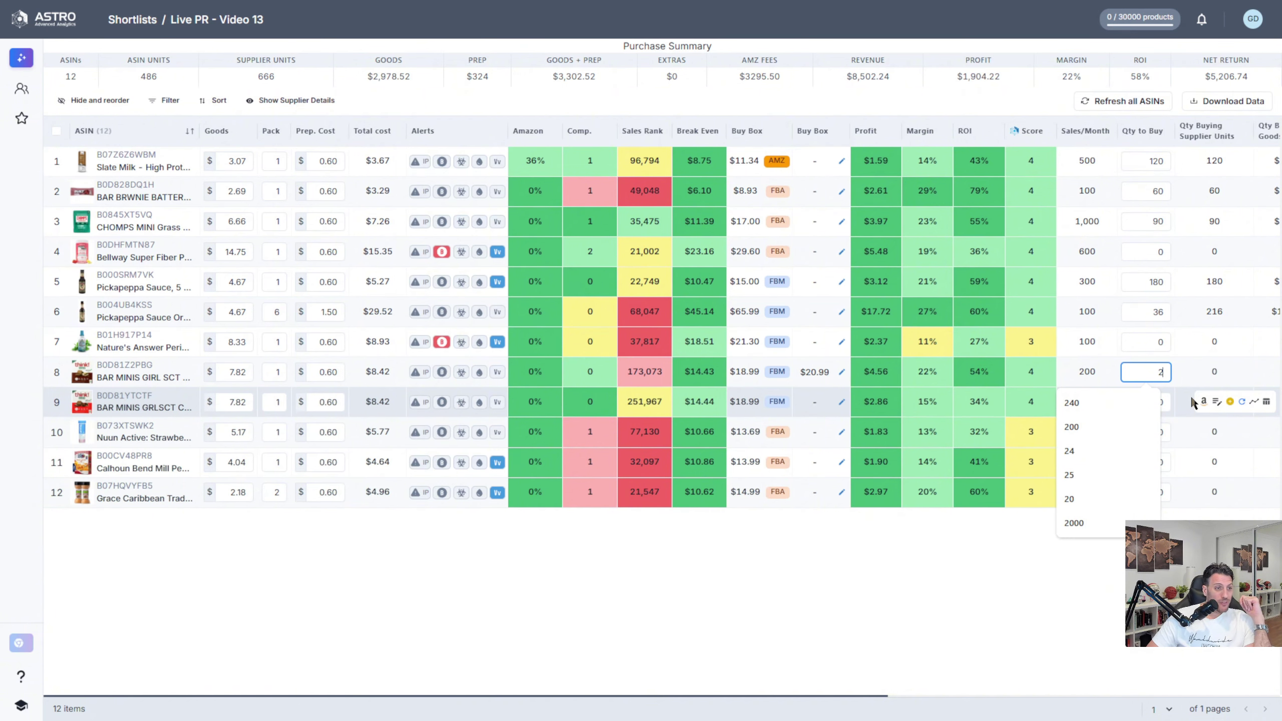
pyautogui.press('Return')
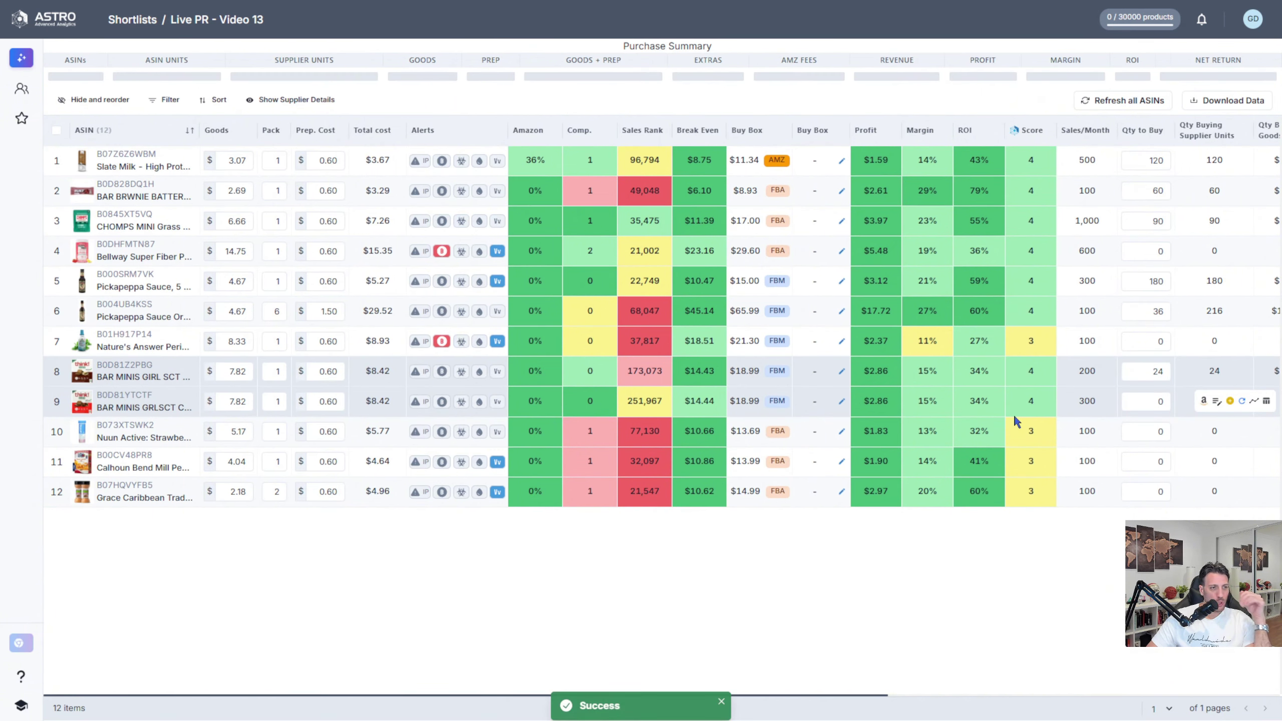
pyautogui.moveTo(1013, 413)
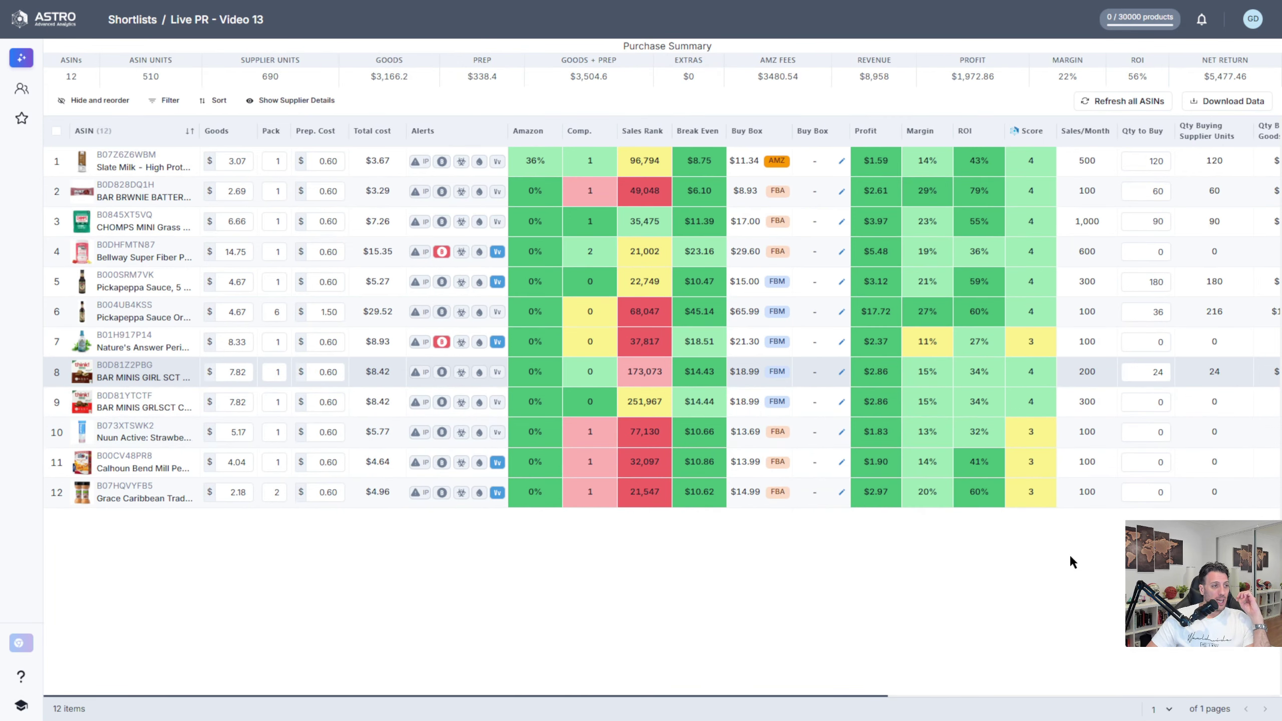
# Step: Open the details of BAR MINIS GRLSCT CHOC PB, review its price chart, offers and sales statistics, and return to the shortlist table
pyautogui.moveTo(645, 374)
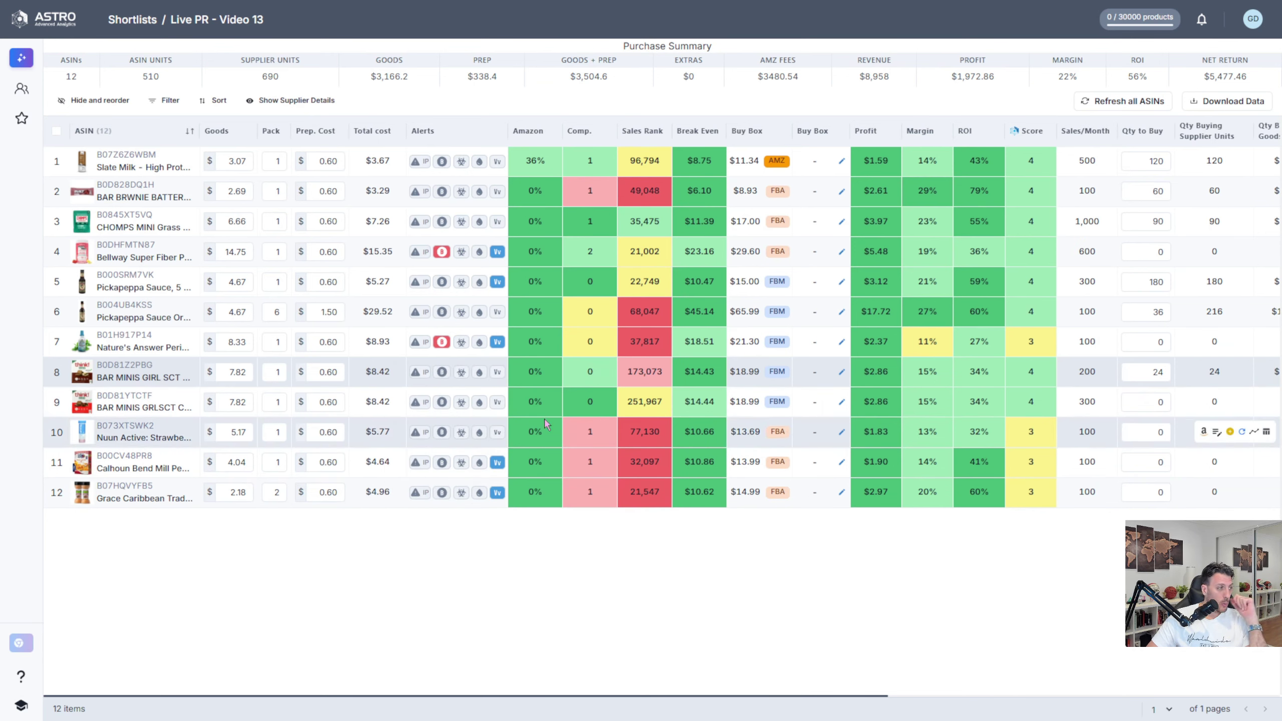
pyautogui.click(134, 413)
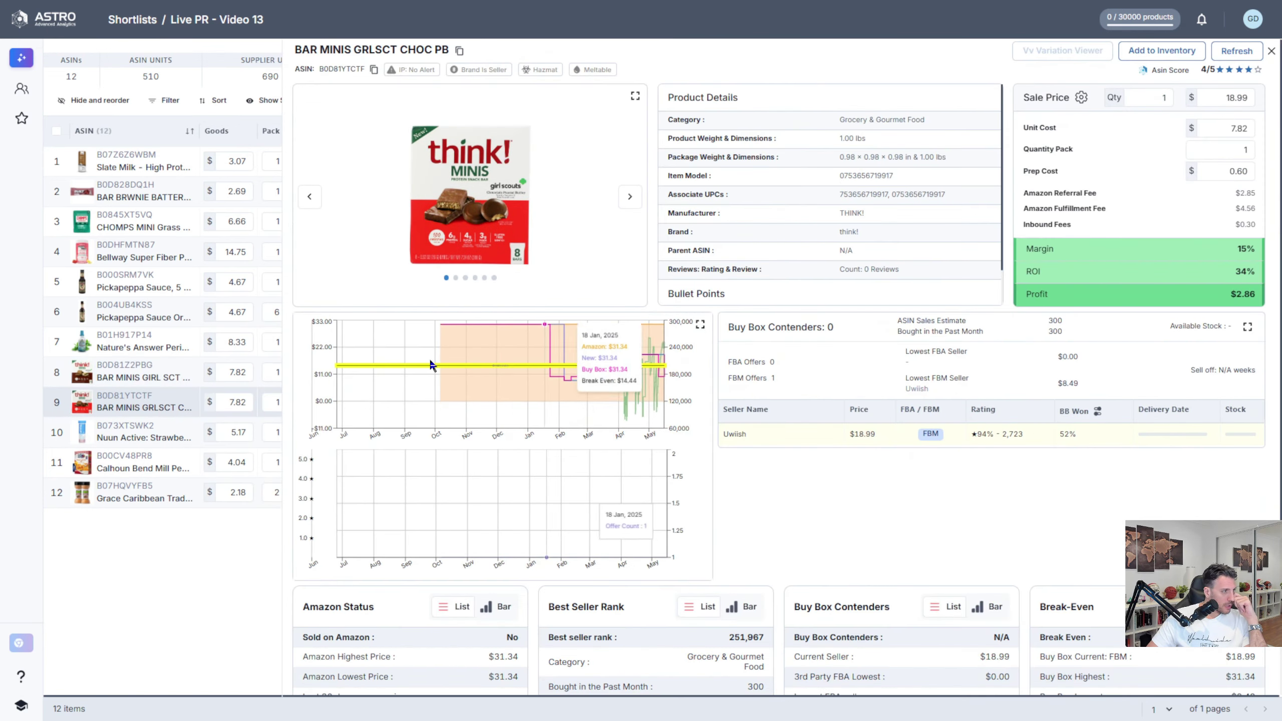
pyautogui.scroll(-3, 889, 326)
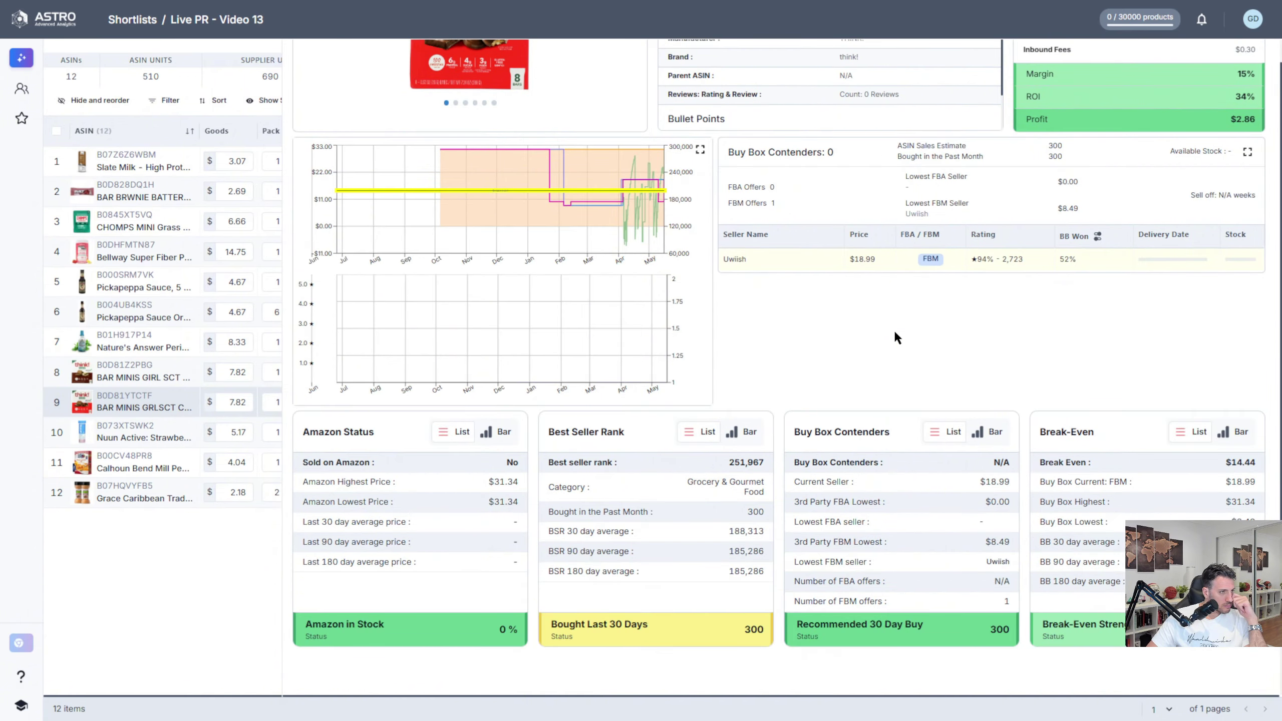
pyautogui.scroll(3, 900, 329)
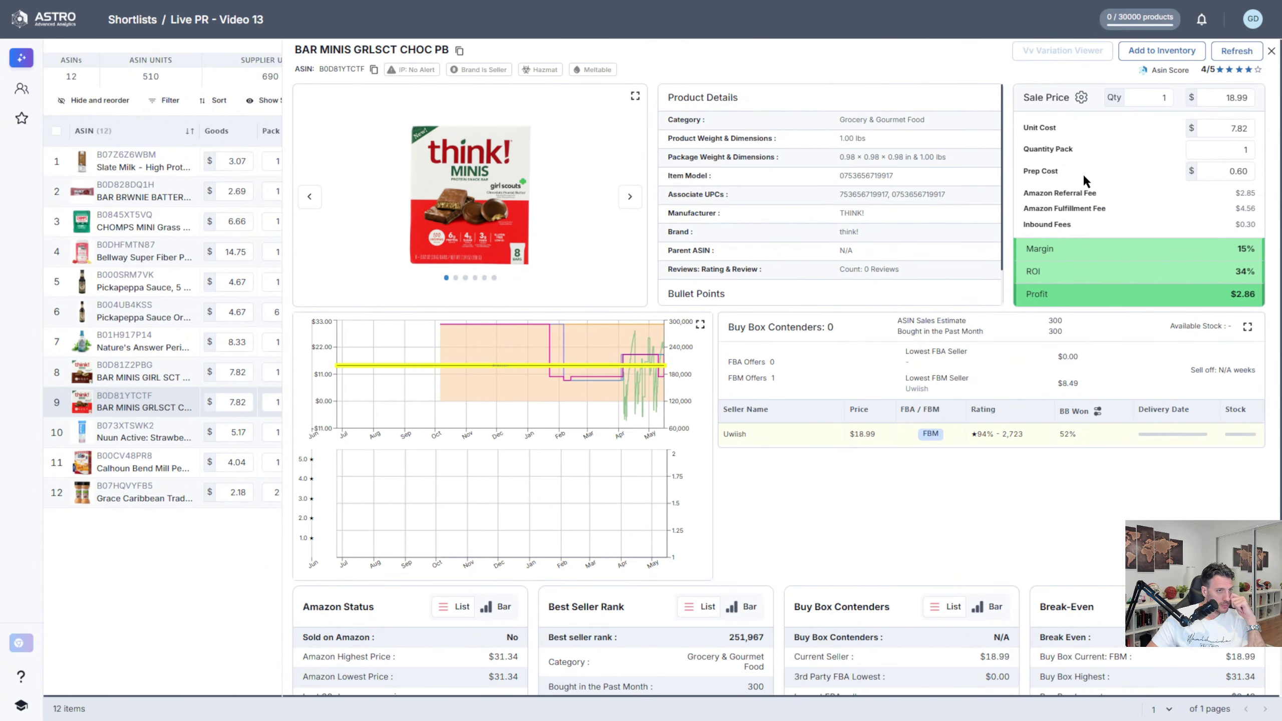
pyautogui.scroll(-3, 1082, 172)
pyautogui.scroll(3, 1031, 195)
pyautogui.scroll(-3, 1031, 195)
pyautogui.scroll(3, 1019, 265)
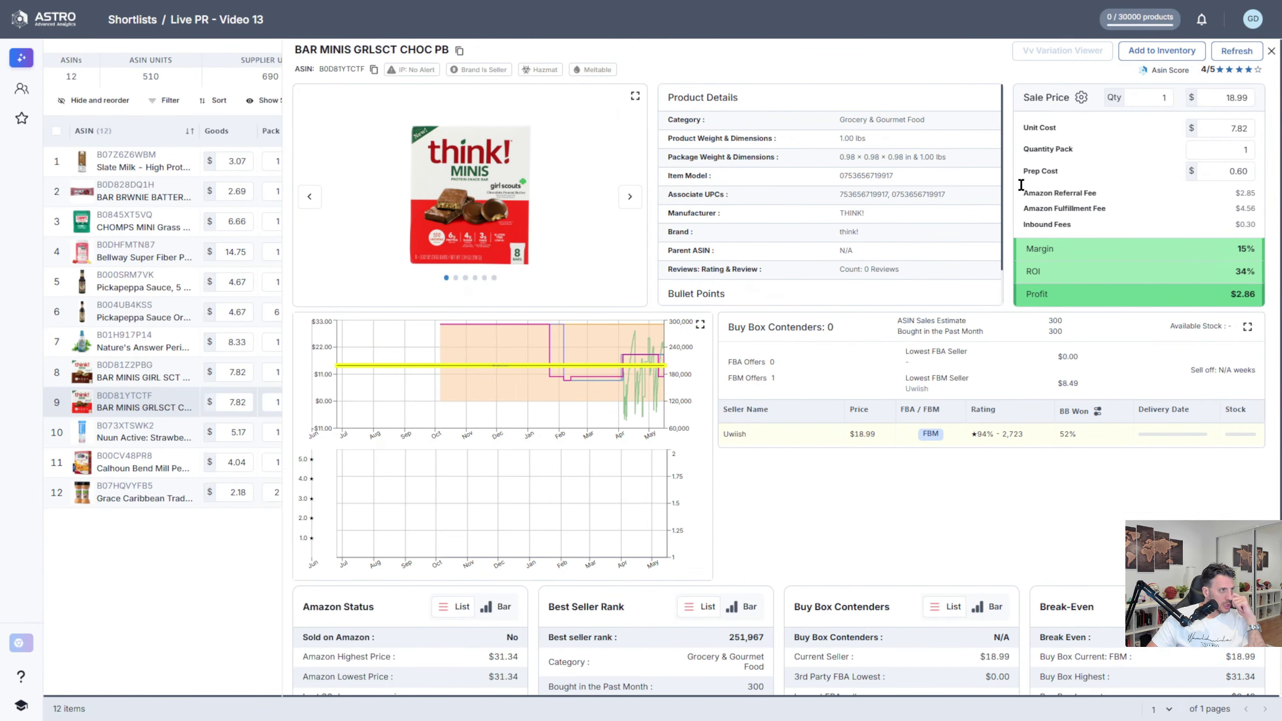
pyautogui.moveTo(1262, 63)
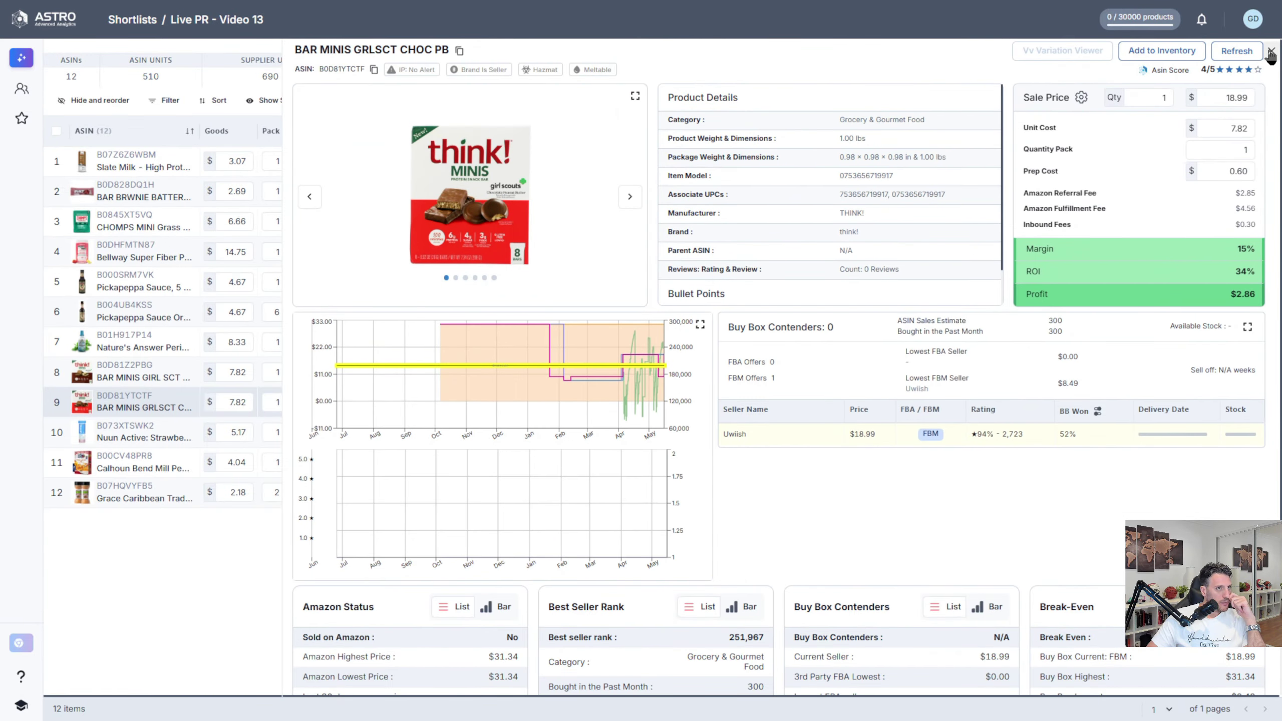
# Step: Set the quantity pack of the Nuun Active Strawberry Lemonade tablets to 3 in the product details and return to the shortlist table
pyautogui.click(98, 417)
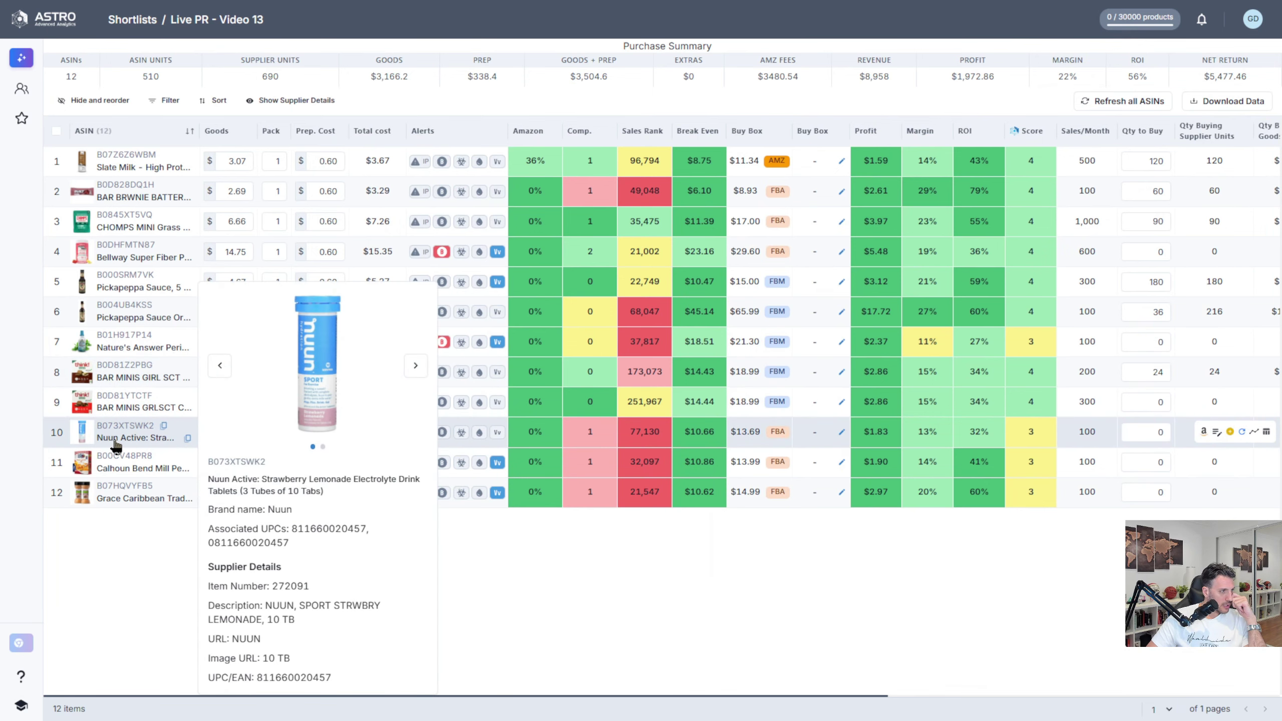
pyautogui.click(126, 430)
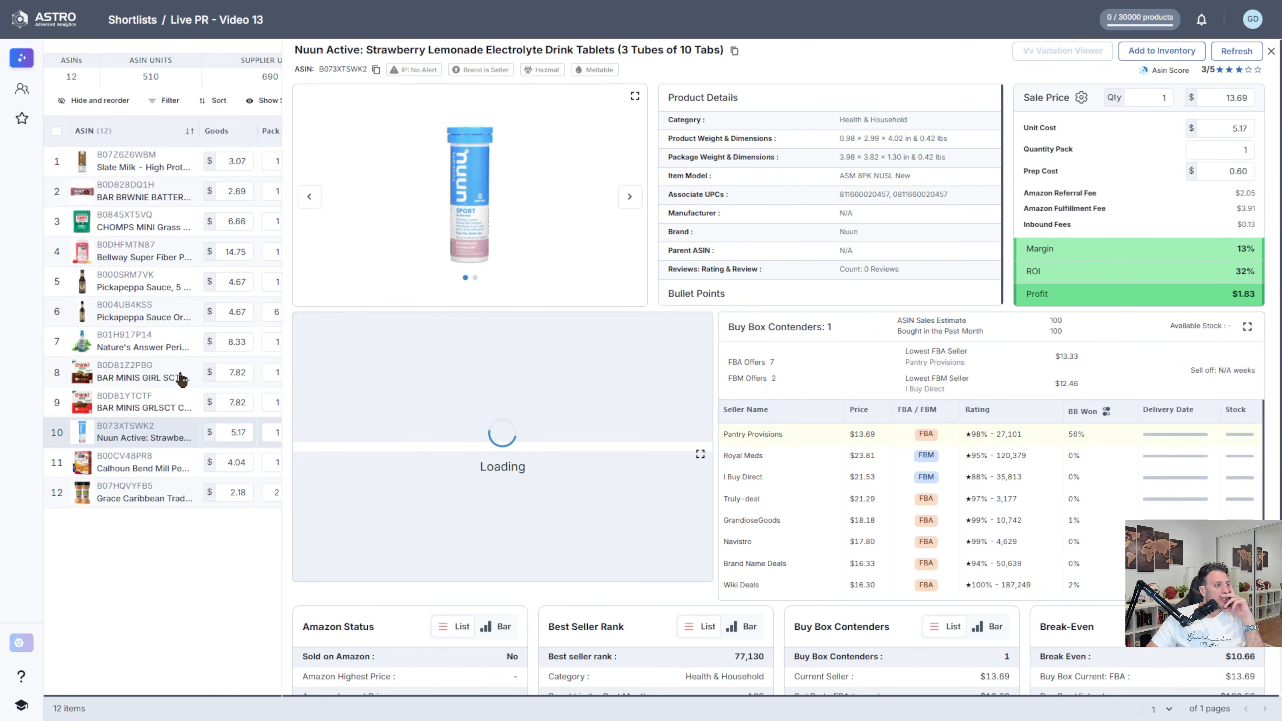
pyautogui.moveTo(121, 430)
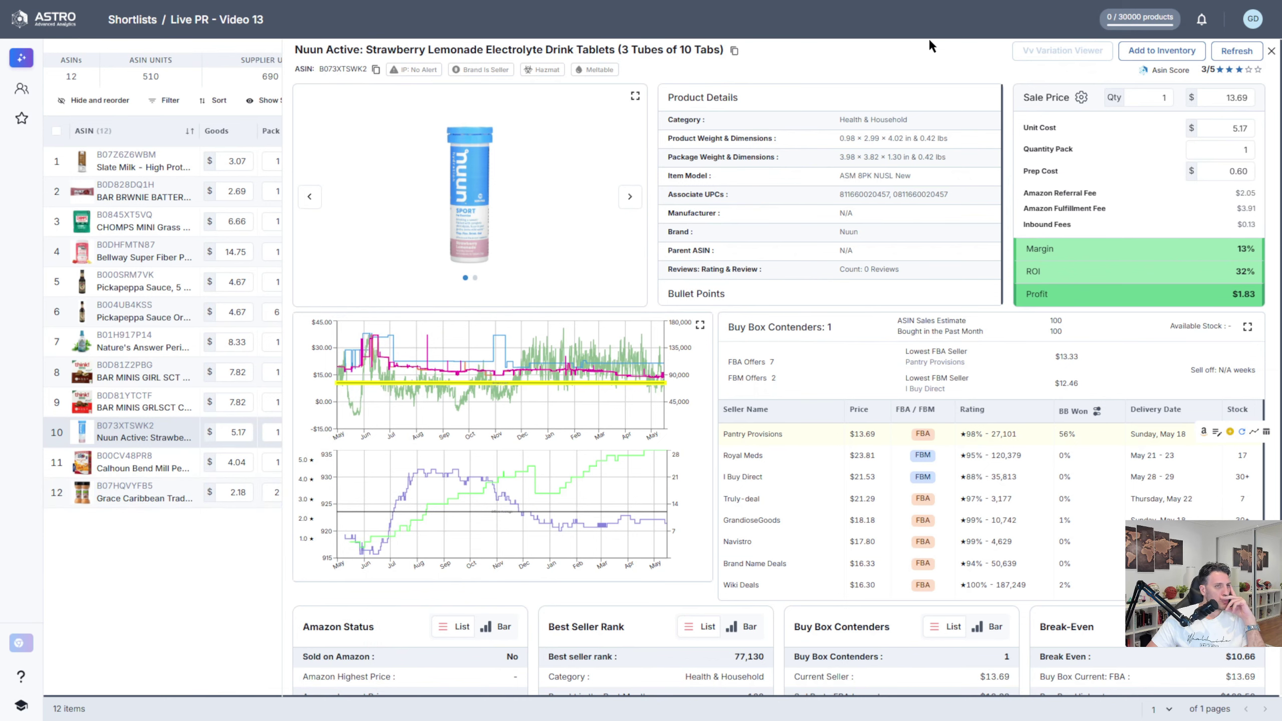
pyautogui.click(1225, 149)
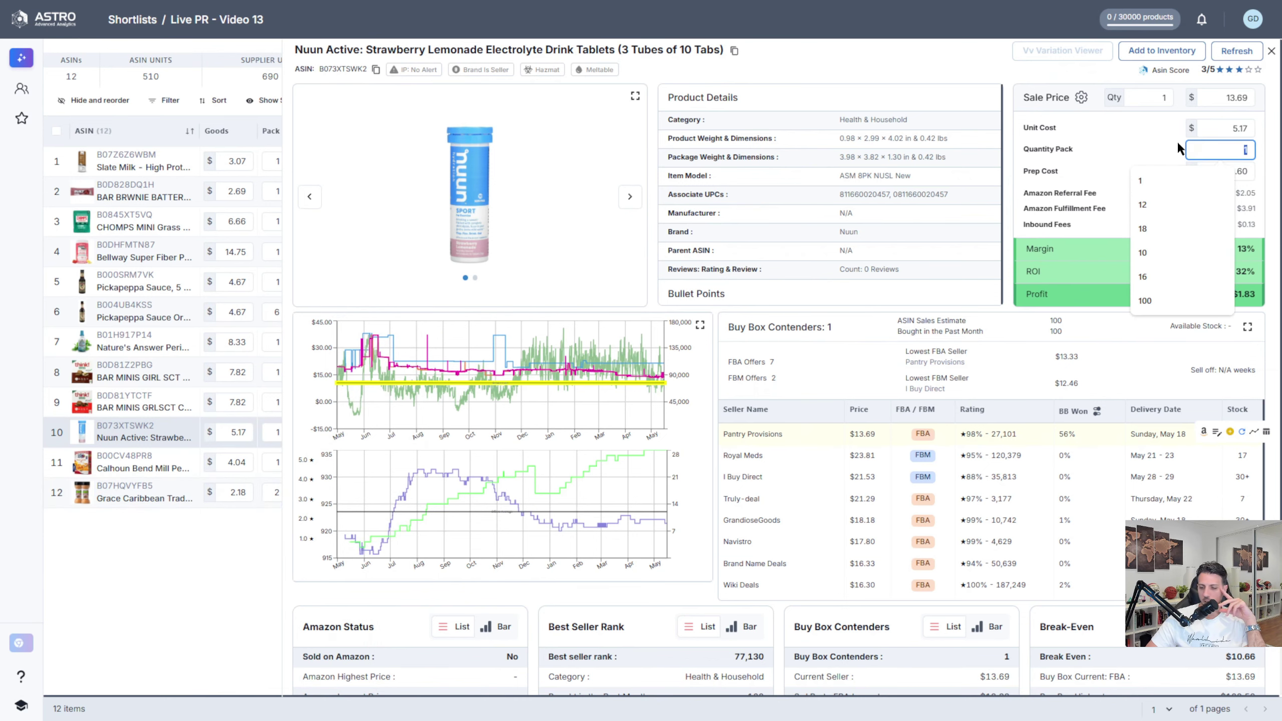
pyautogui.write('3')
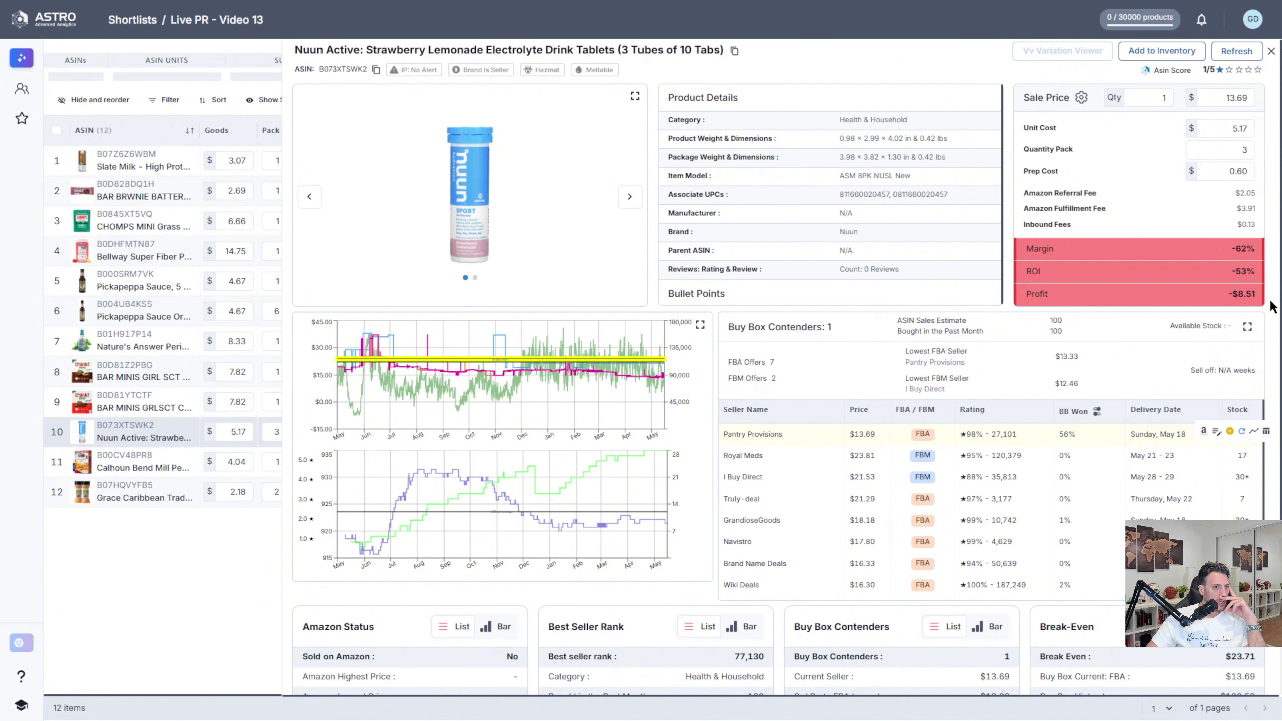
pyautogui.click(1271, 52)
# Step: Check the Calhoun Bend Mill Peach Cobbler Mix's product preview and set its pack quantity to 2
pyautogui.moveTo(117, 468)
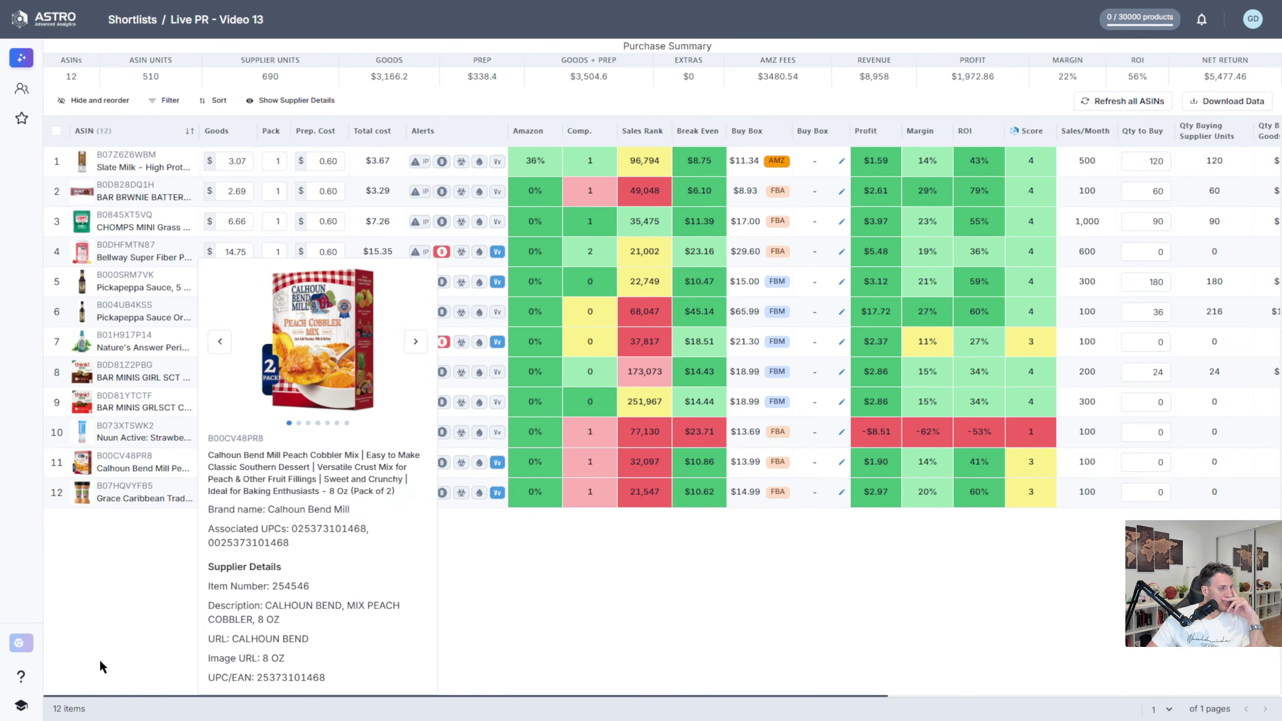
pyautogui.click(273, 464)
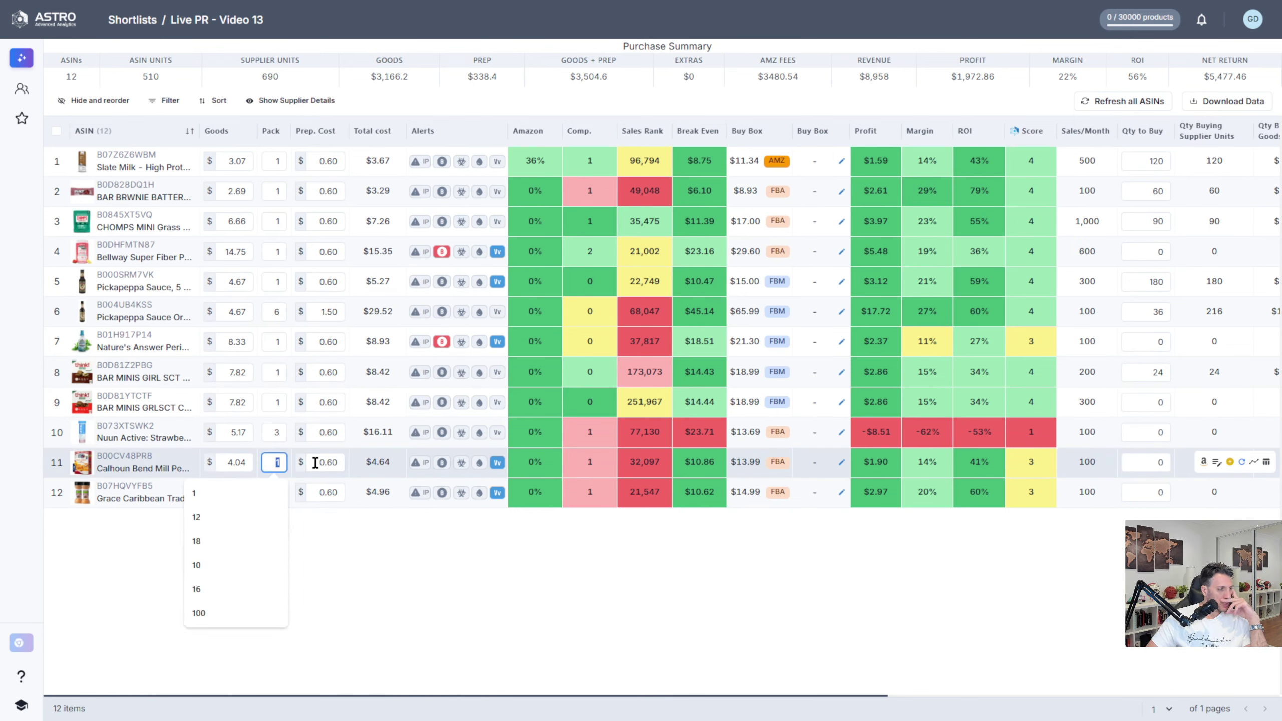
pyautogui.write('2')
pyautogui.press('Return')
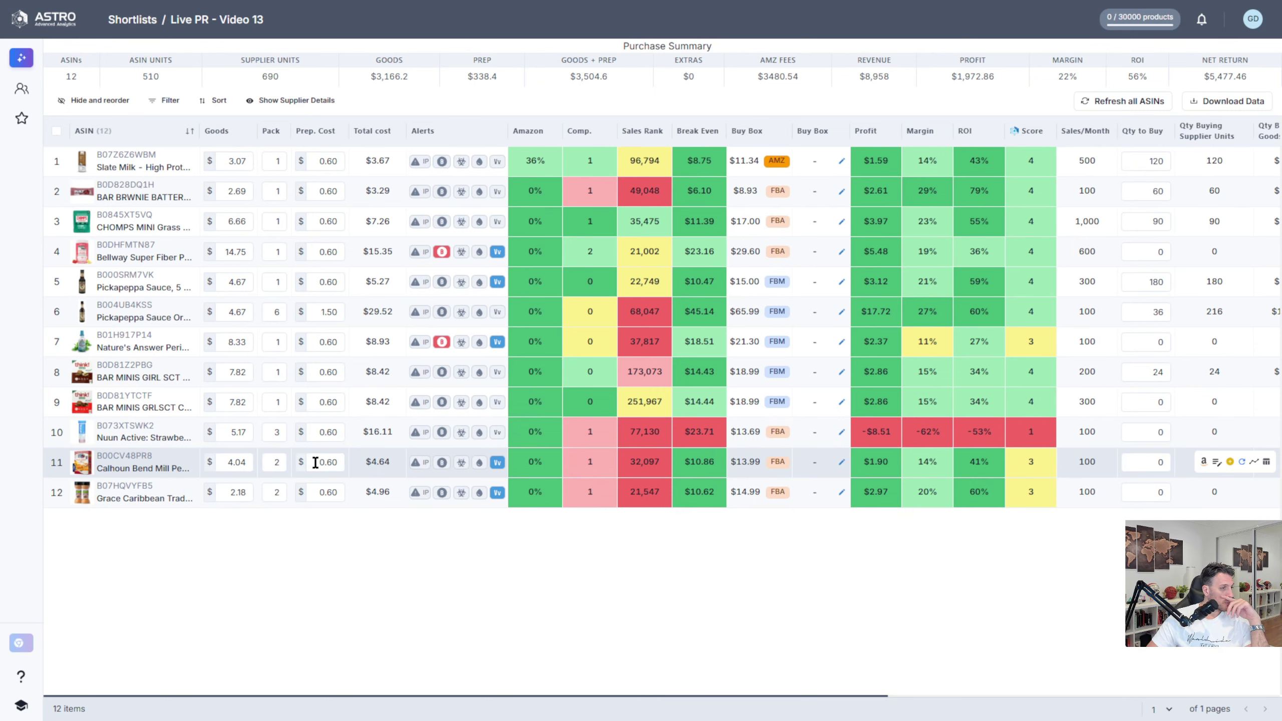
pyautogui.moveTo(872, 461)
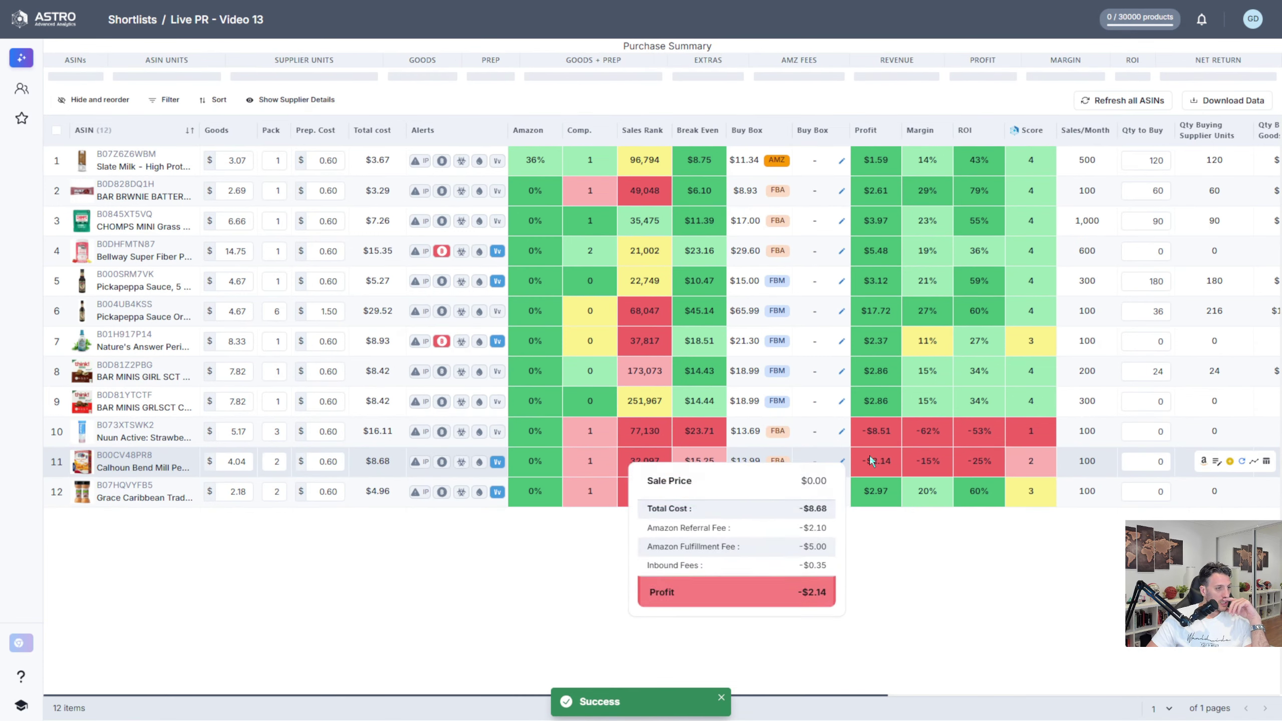
# Step: Open the details of the Grace Caribbean Traditions Oxtail Seasoning, inspect its enlarged product image, and examine its price chart, offers and statistics
pyautogui.moveTo(114, 493)
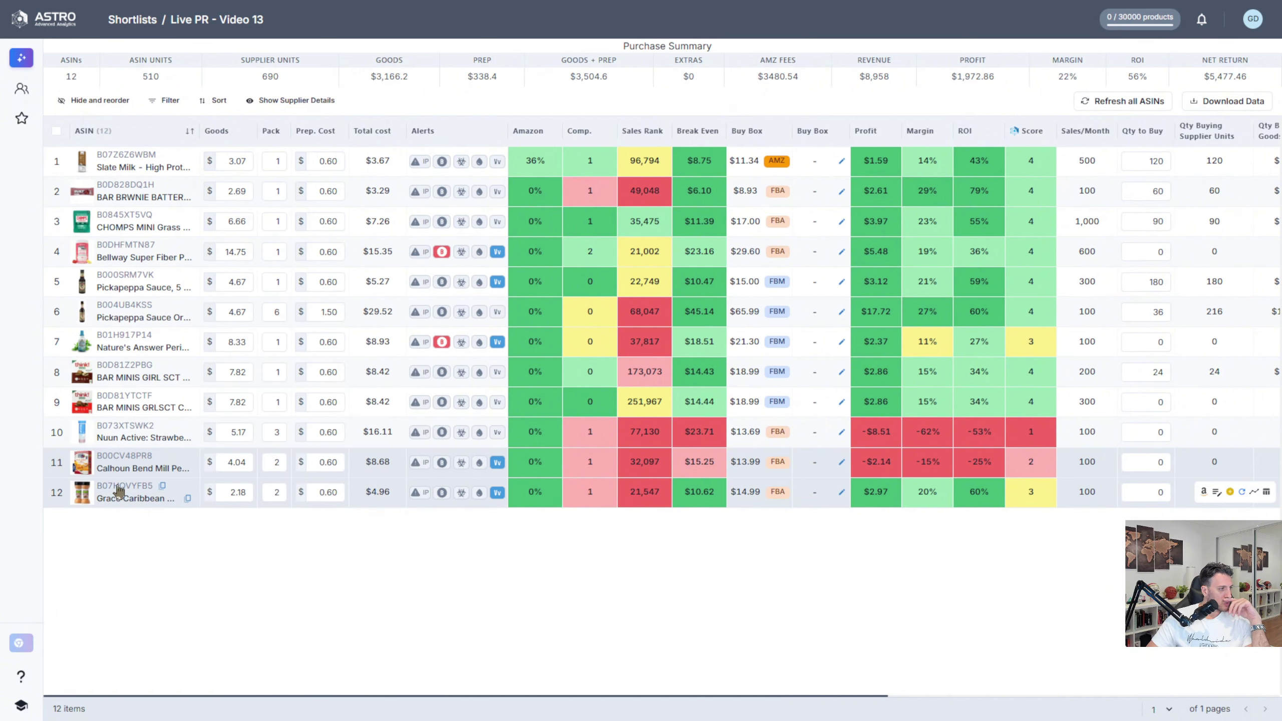
pyautogui.click(115, 490)
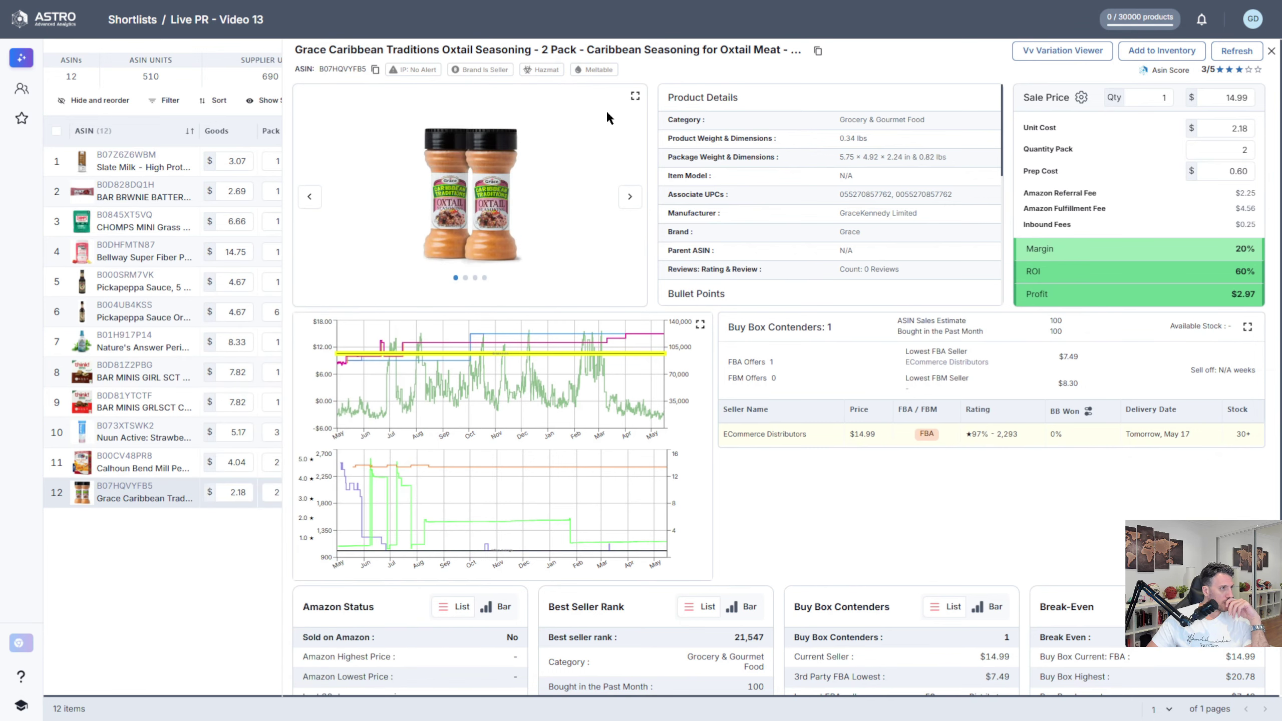
pyautogui.click(635, 97)
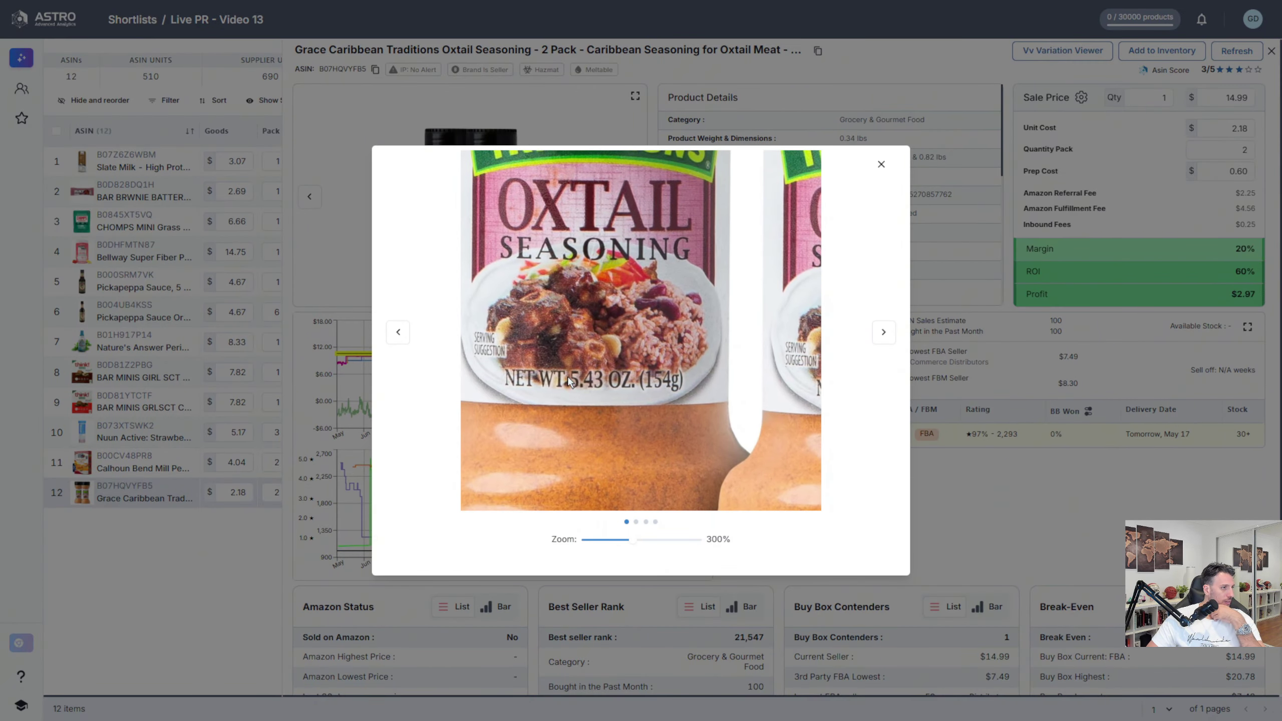
pyautogui.click(144, 525)
pyautogui.moveTo(114, 497)
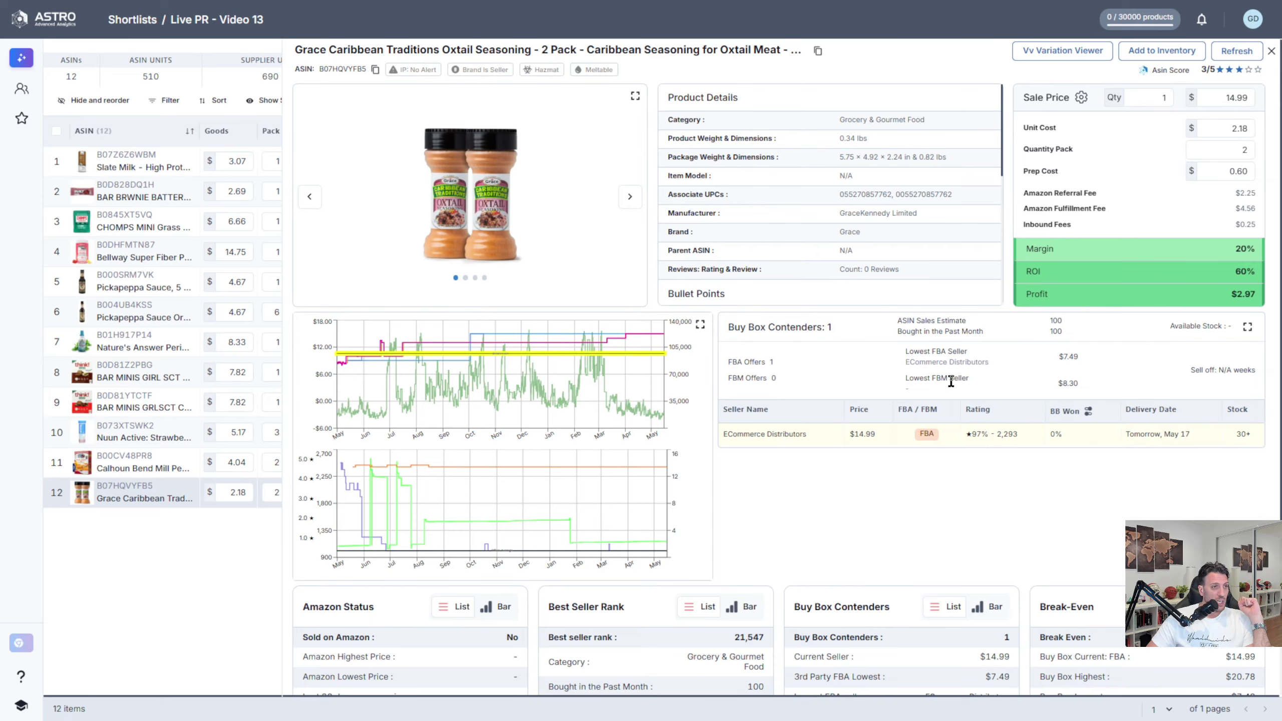
pyautogui.scroll(-3, 875, 486)
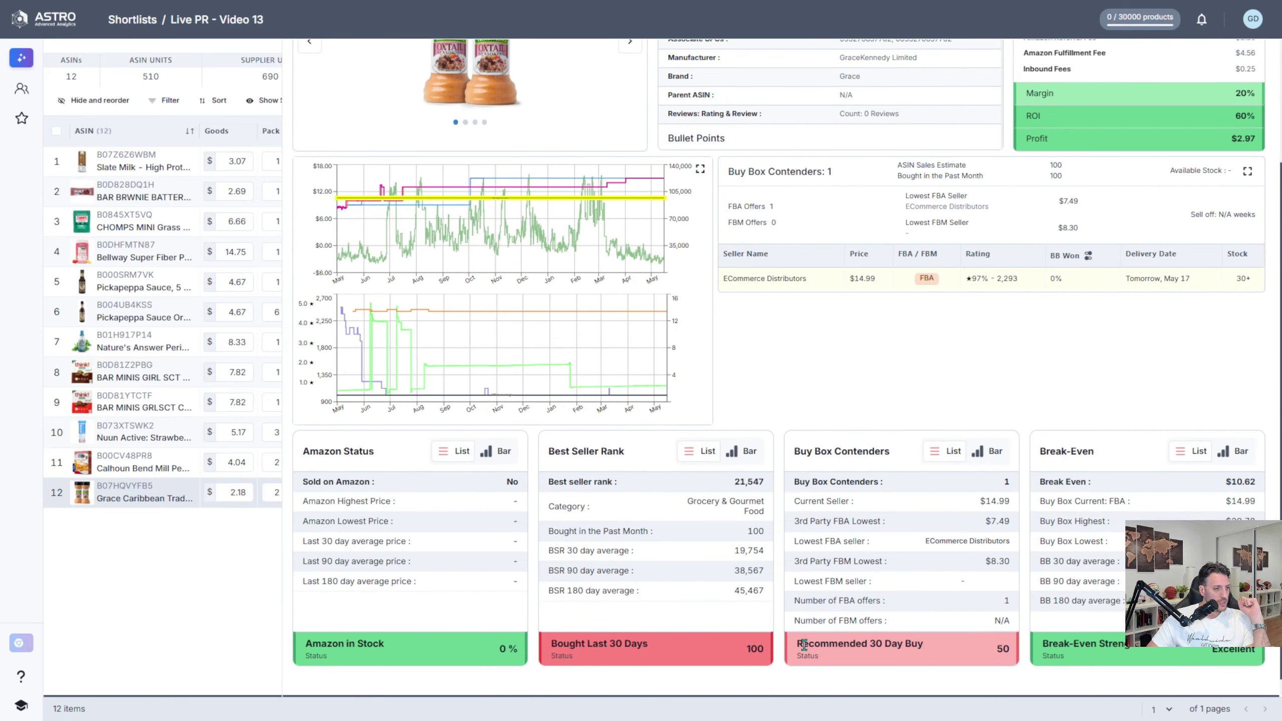
pyautogui.scroll(3, 1003, 677)
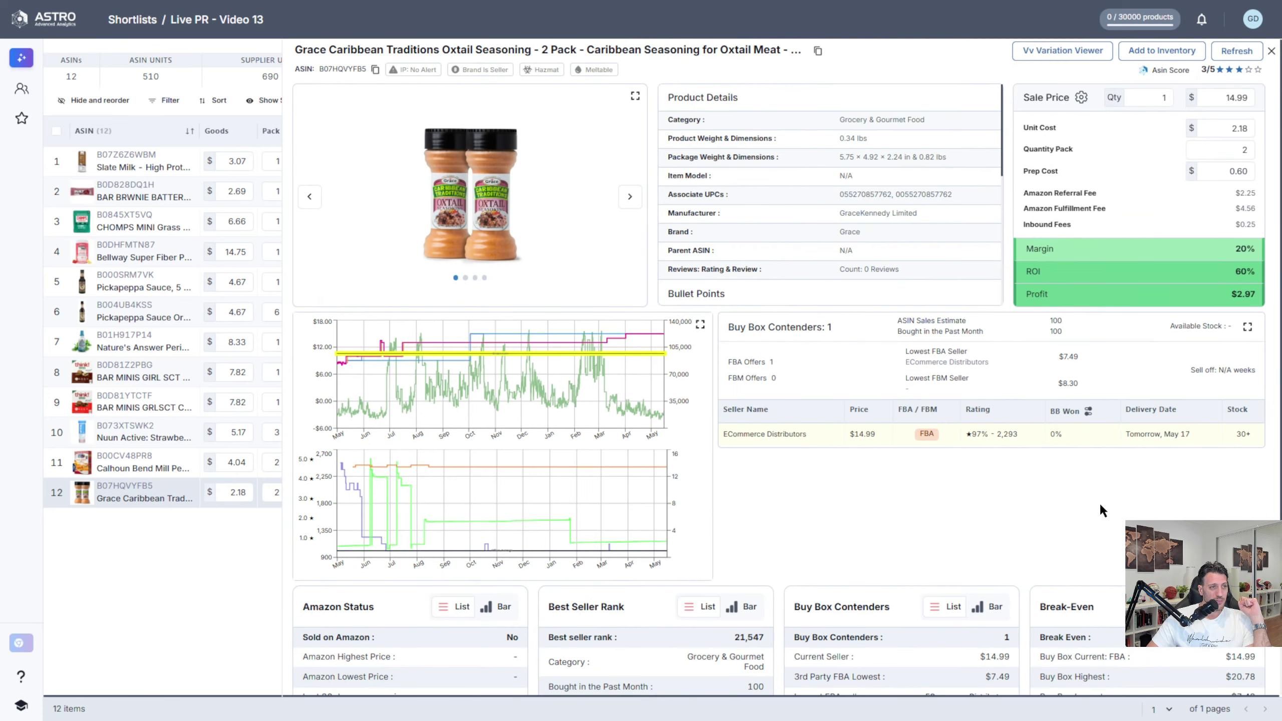
pyautogui.scroll(-3, 1095, 415)
pyautogui.scroll(3, 1161, 303)
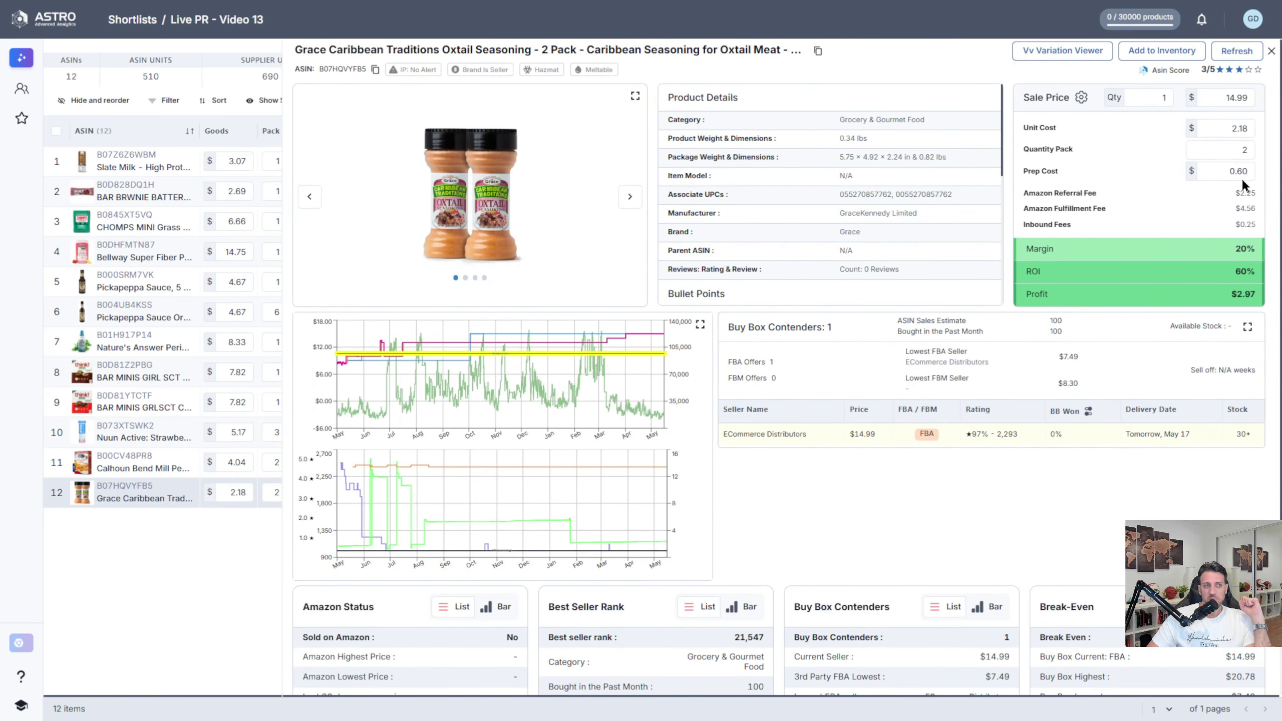
# Step: Return to the shortlist table and set the quantity to buy for the Grace Caribbean Traditions Oxtail Seasoning to 60
pyautogui.click(1271, 51)
pyautogui.click(1156, 492)
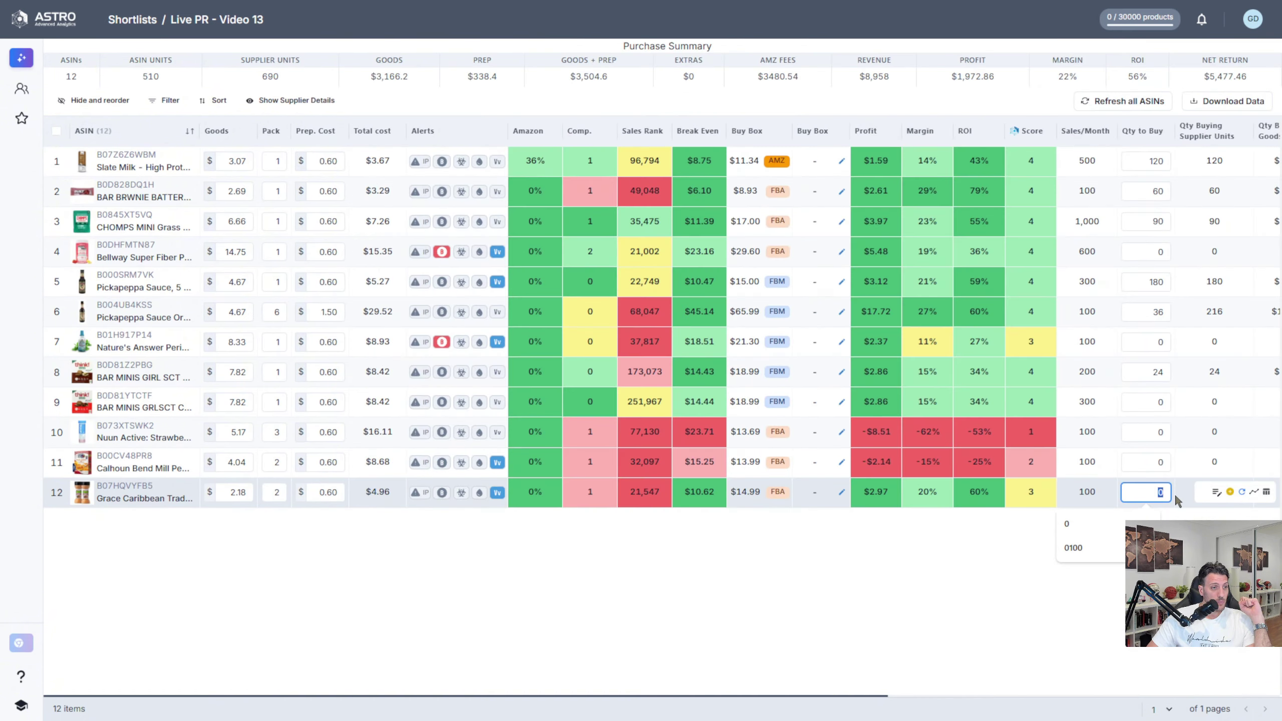
pyautogui.write('60')
pyautogui.click(1024, 491)
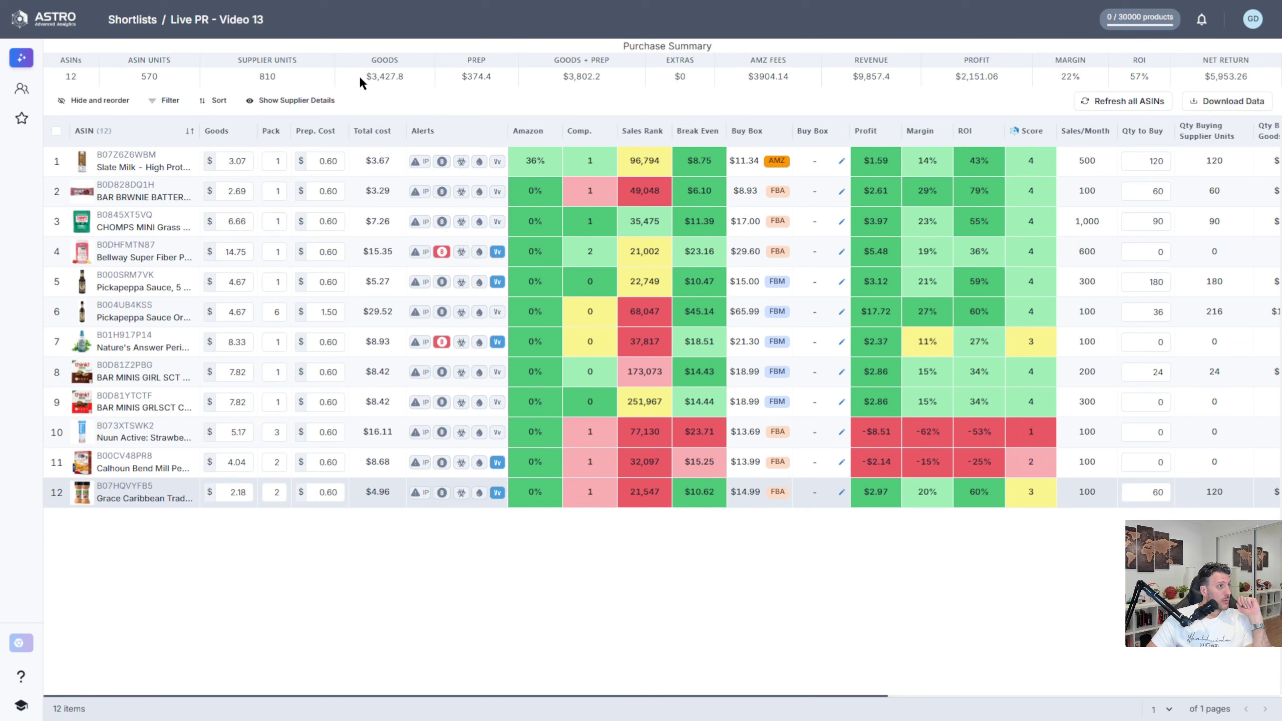
# Step: Review the goods, goods plus prep, revenue and profit totals in the shortlist's purchase summary
pyautogui.moveTo(362, 78); pyautogui.dragTo(407, 75)
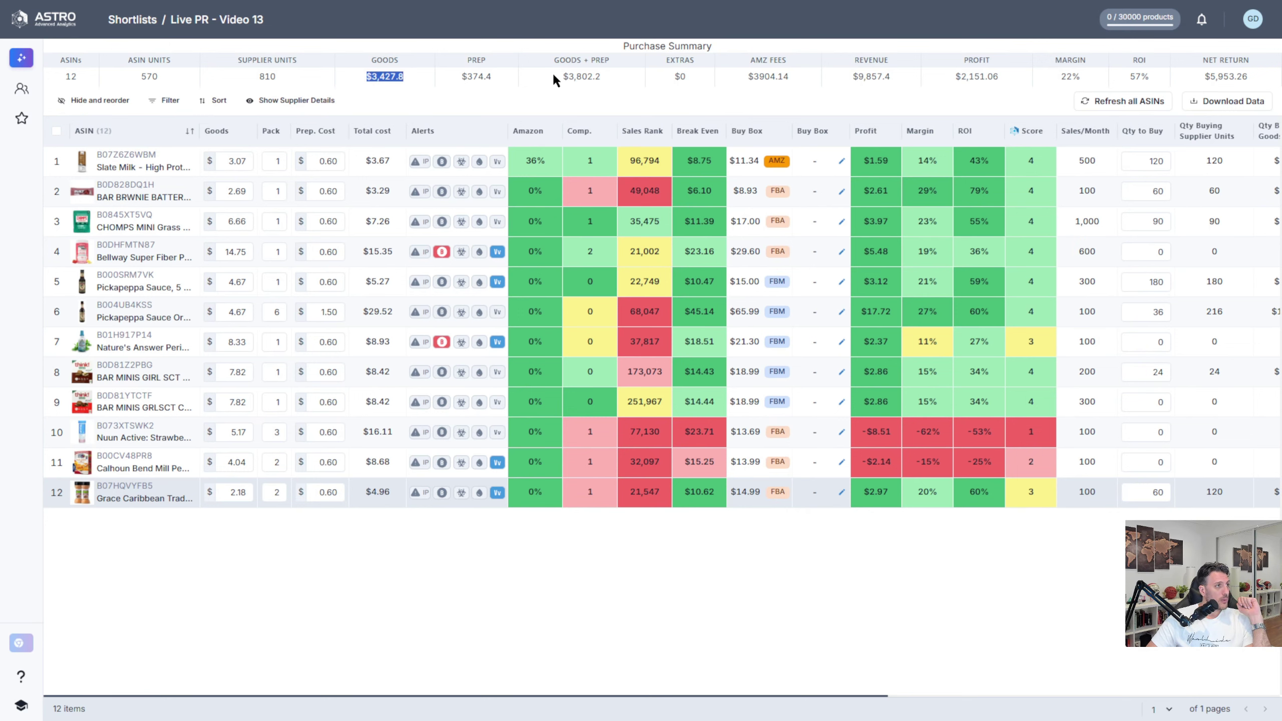
pyautogui.moveTo(559, 77); pyautogui.dragTo(607, 70)
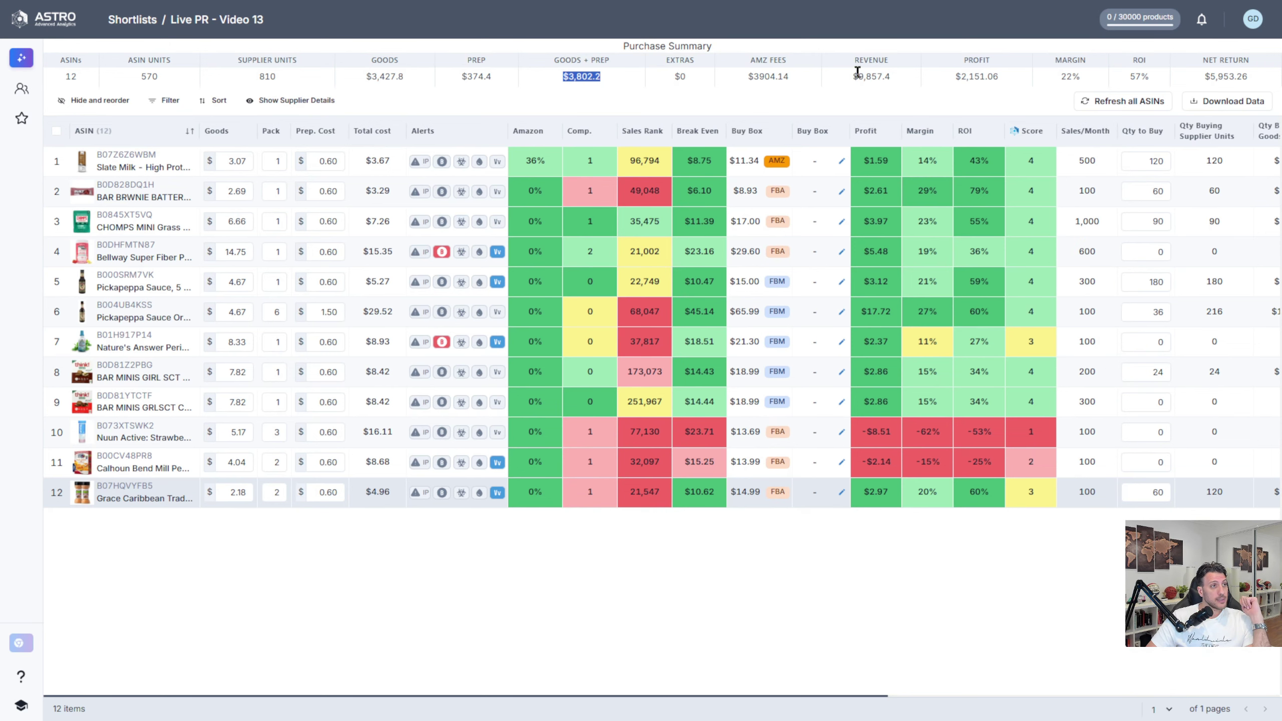
pyautogui.moveTo(851, 76); pyautogui.dragTo(889, 78)
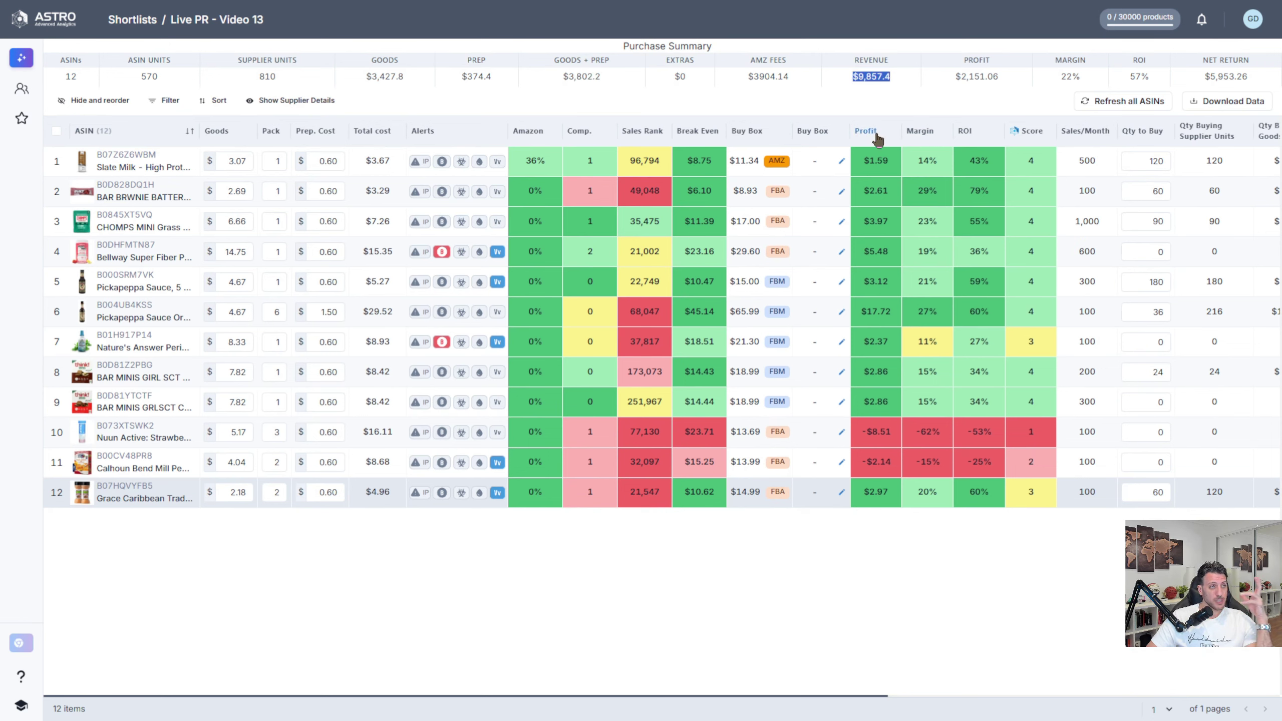
pyautogui.moveTo(948, 76); pyautogui.dragTo(998, 72)
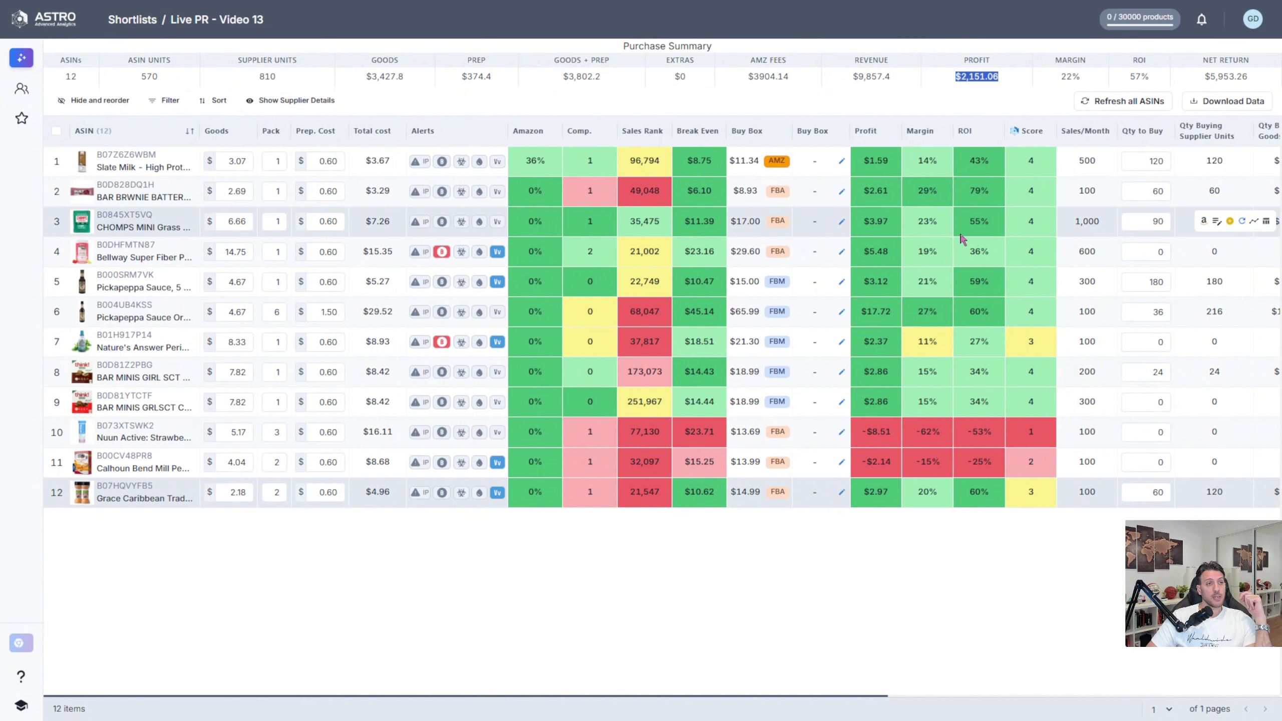
# Step: Download the shortlist's purchase order and view the file in a maximized Excel window
pyautogui.click(1220, 103)
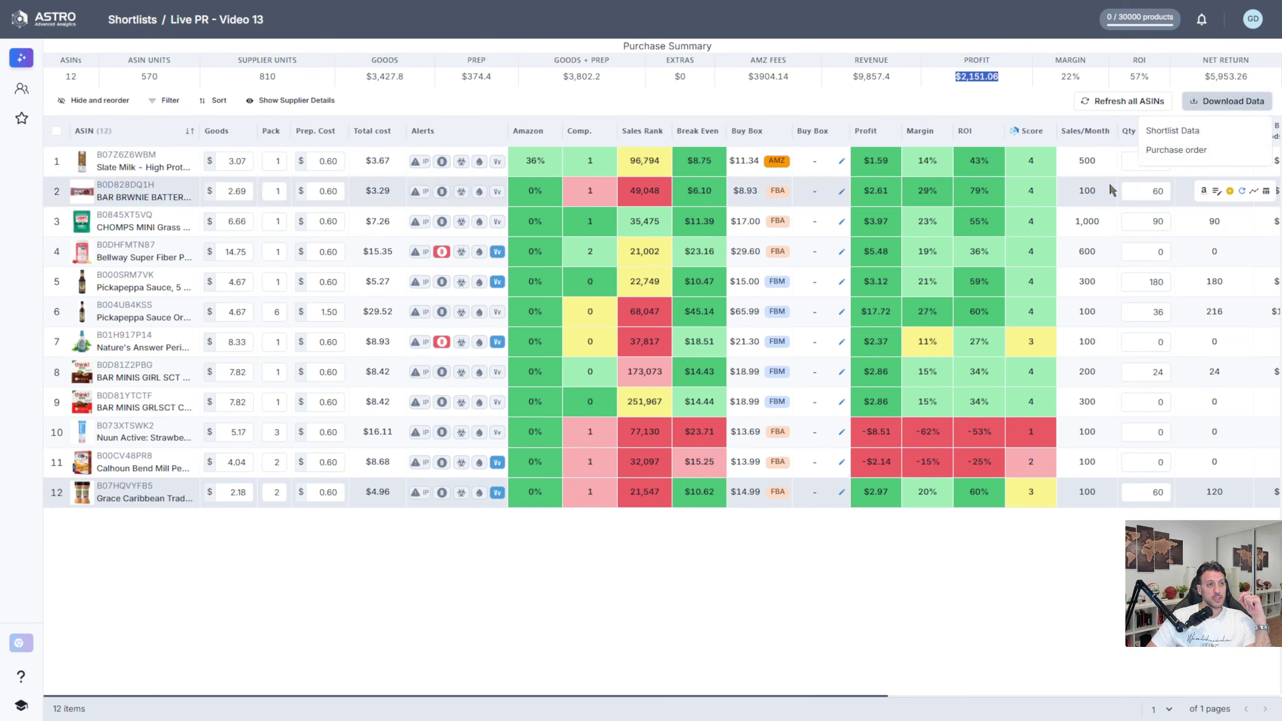
pyautogui.click(1177, 158)
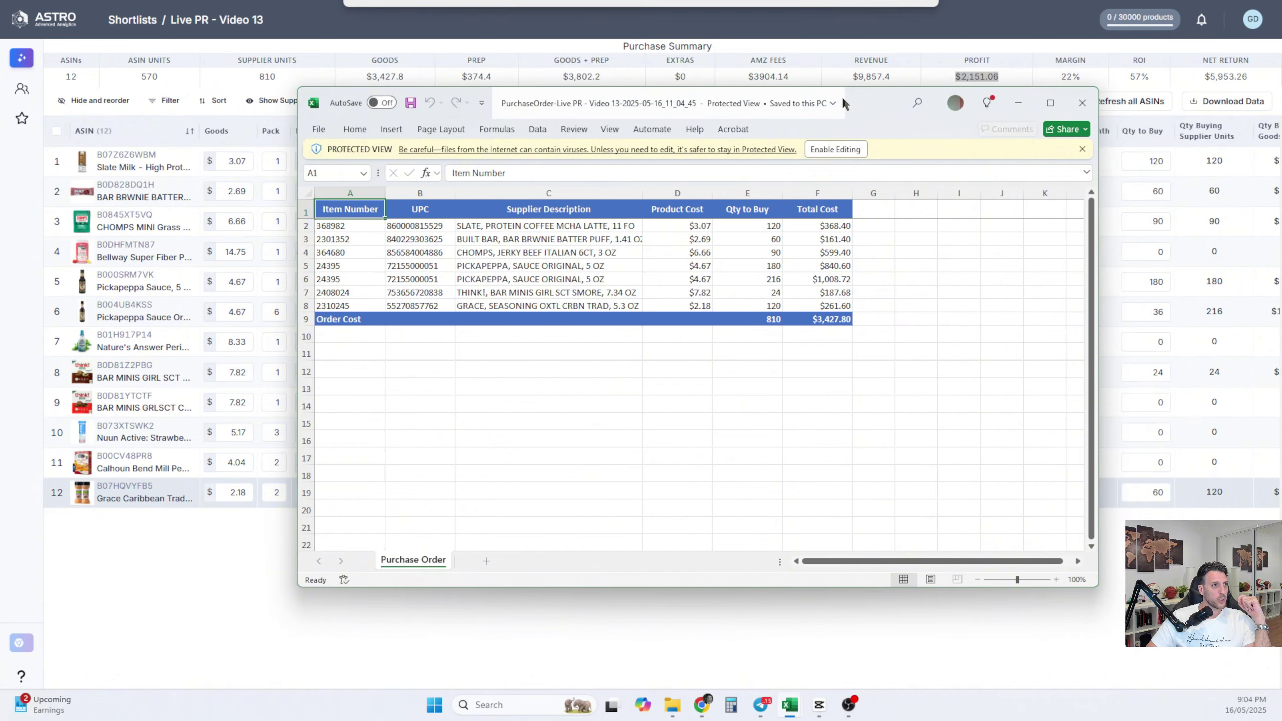
pyautogui.doubleClick(893, 97)
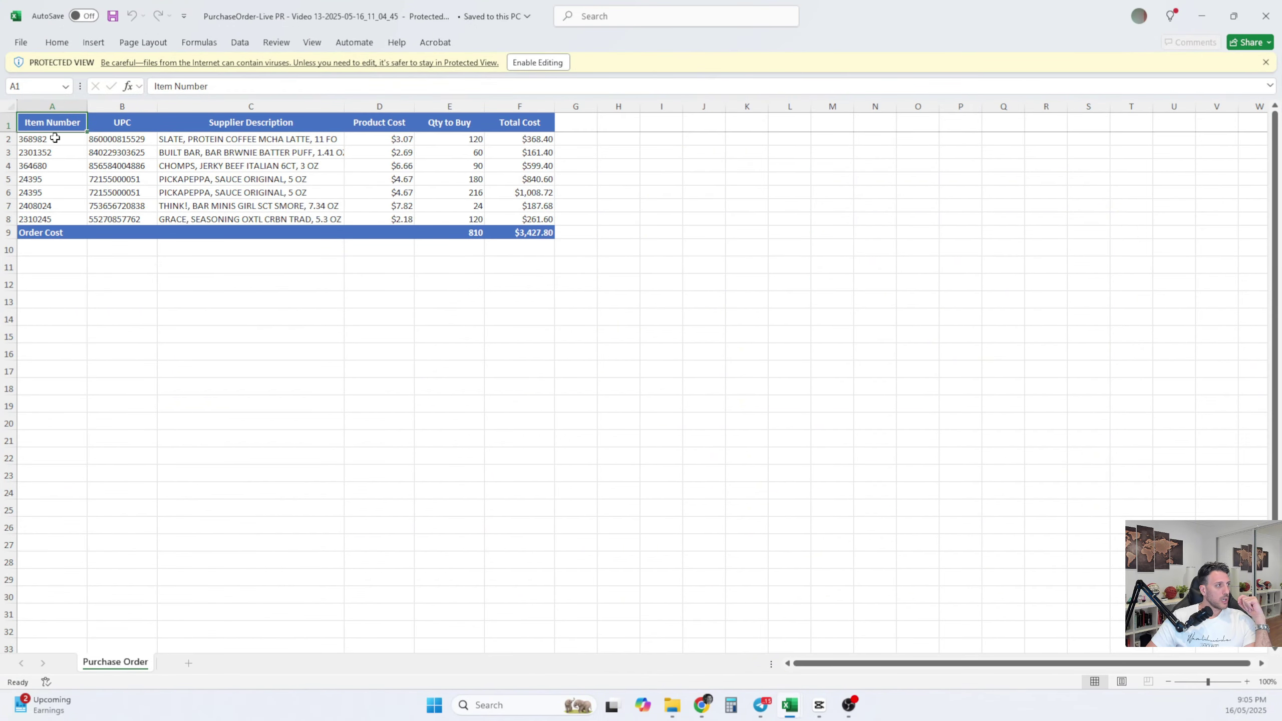
# Step: Check the purchase order's item number, UPC, supplier description, product cost and quantity columns, and close the workbook to return to the shortlist
pyautogui.moveTo(22, 141); pyautogui.dragTo(51, 206)
pyautogui.moveTo(111, 139); pyautogui.dragTo(137, 212)
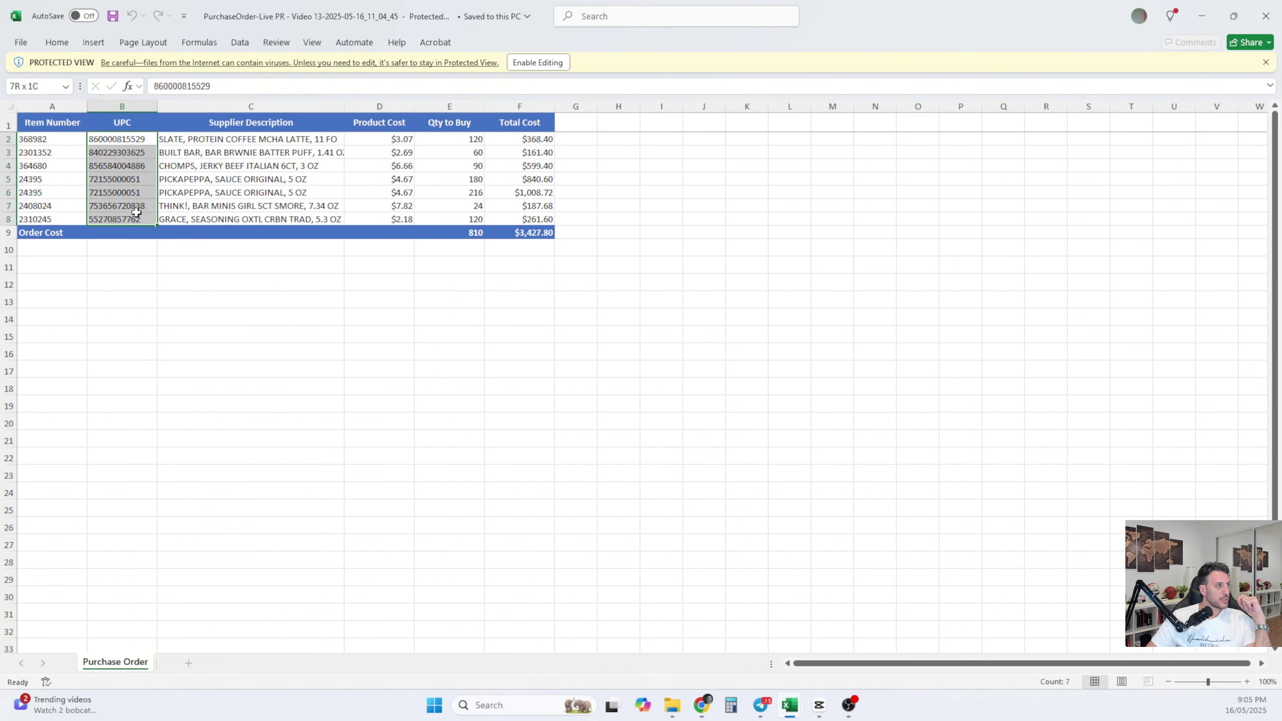
pyautogui.moveTo(255, 138); pyautogui.dragTo(270, 229)
pyautogui.moveTo(383, 139); pyautogui.dragTo(404, 182)
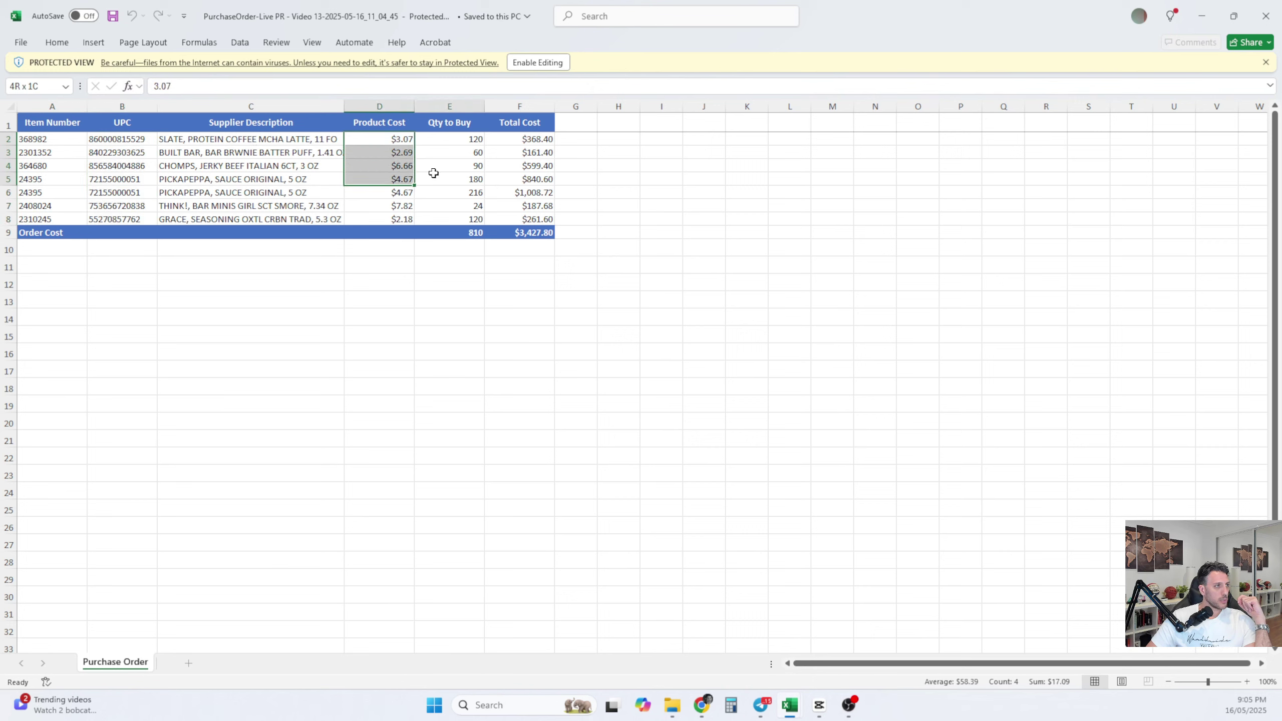
pyautogui.moveTo(444, 140); pyautogui.dragTo(472, 179)
pyautogui.click(434, 276)
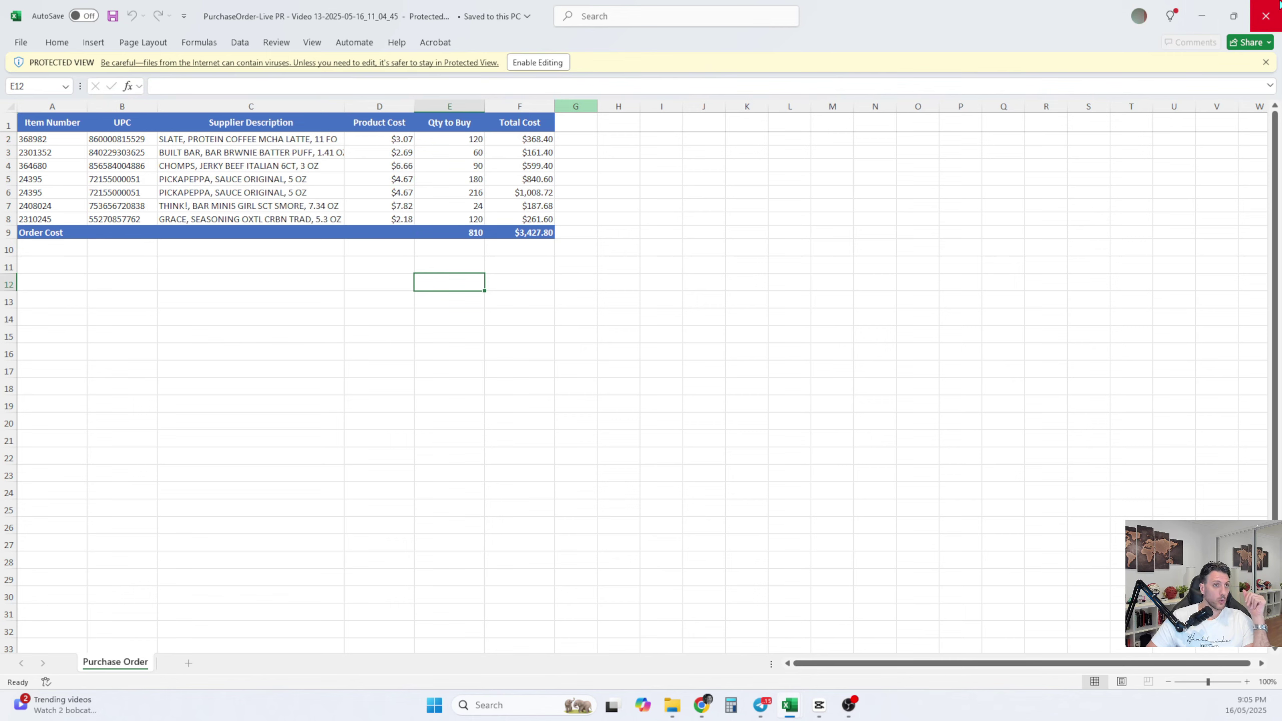
pyautogui.click(1277, 6)
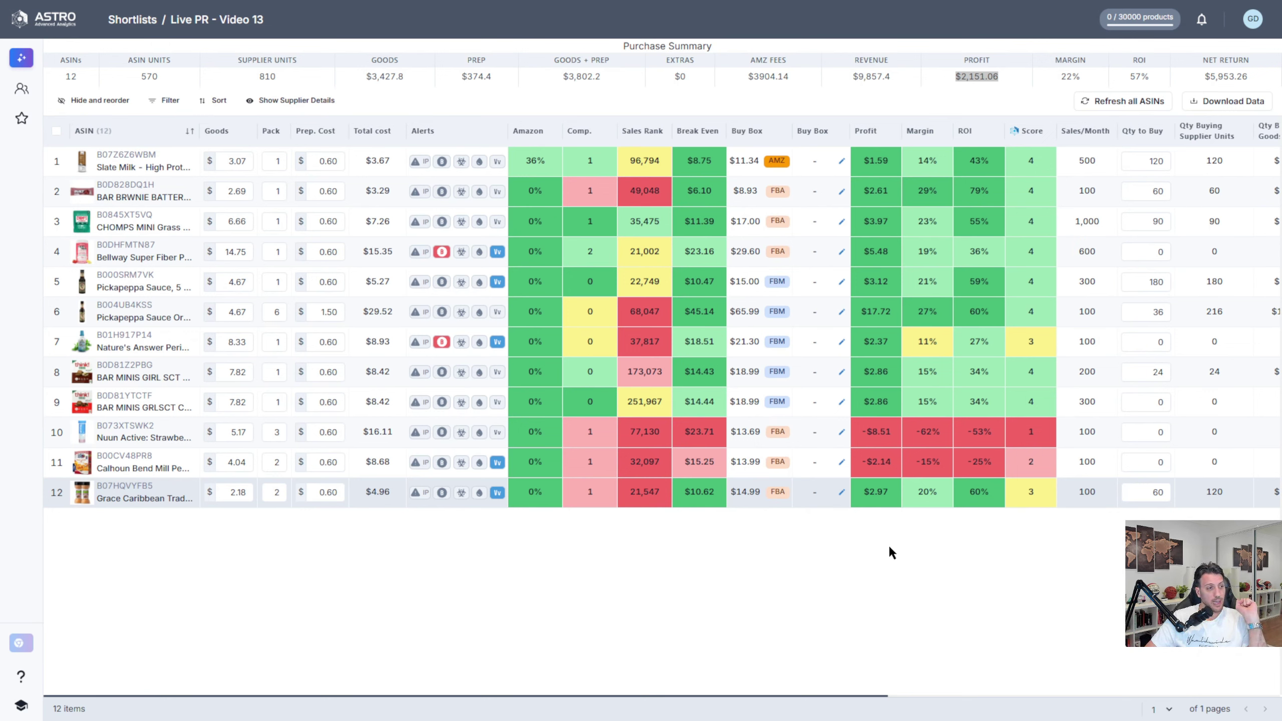
pyautogui.moveTo(709, 447)
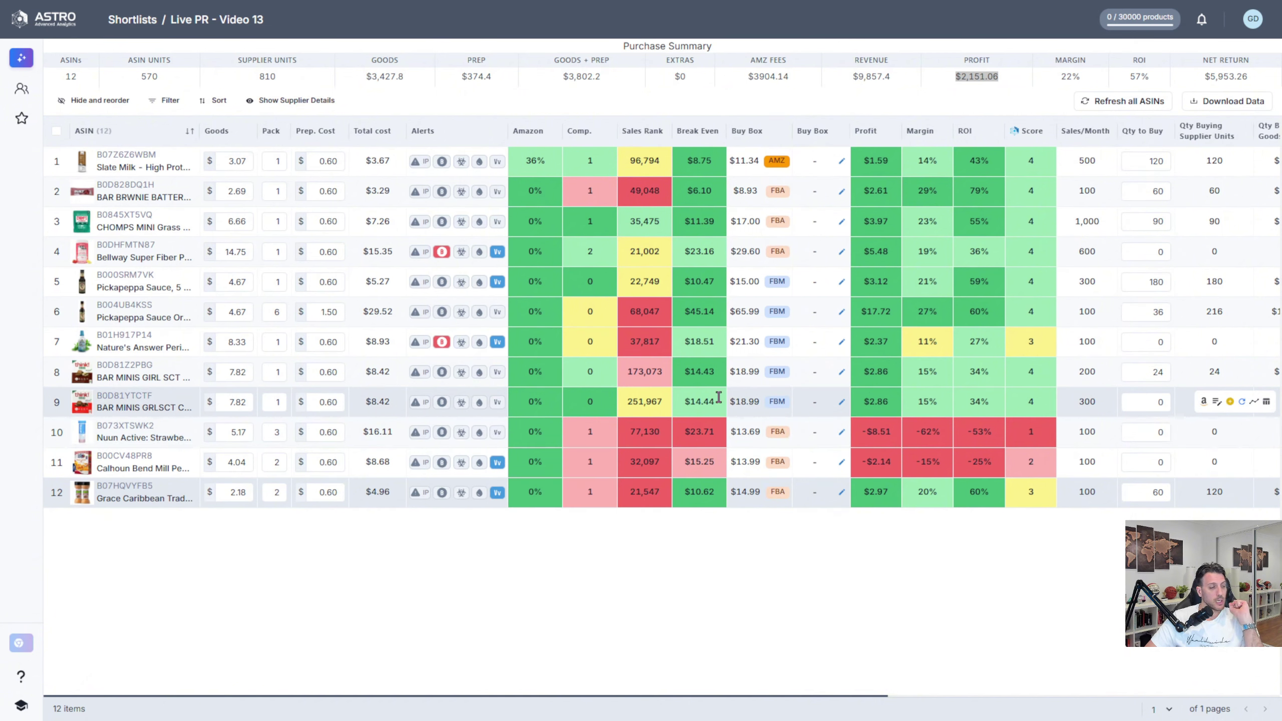